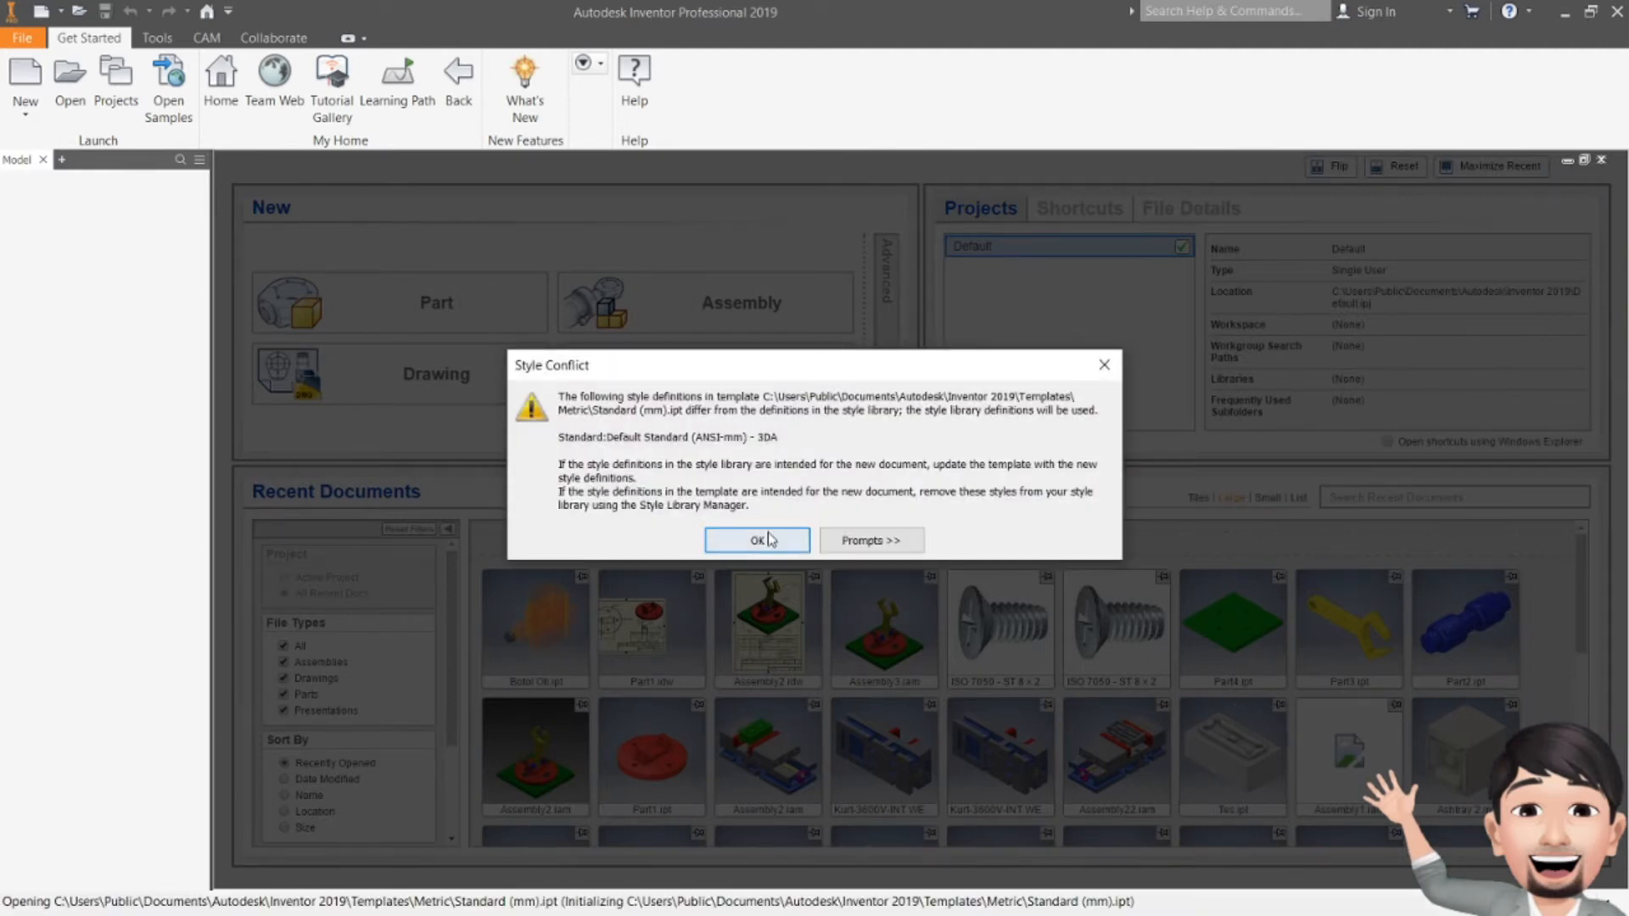
Step: Dismiss the style conflict warning, return to Inventor's Part1, and begin a new 2D sketch
click(769, 540)
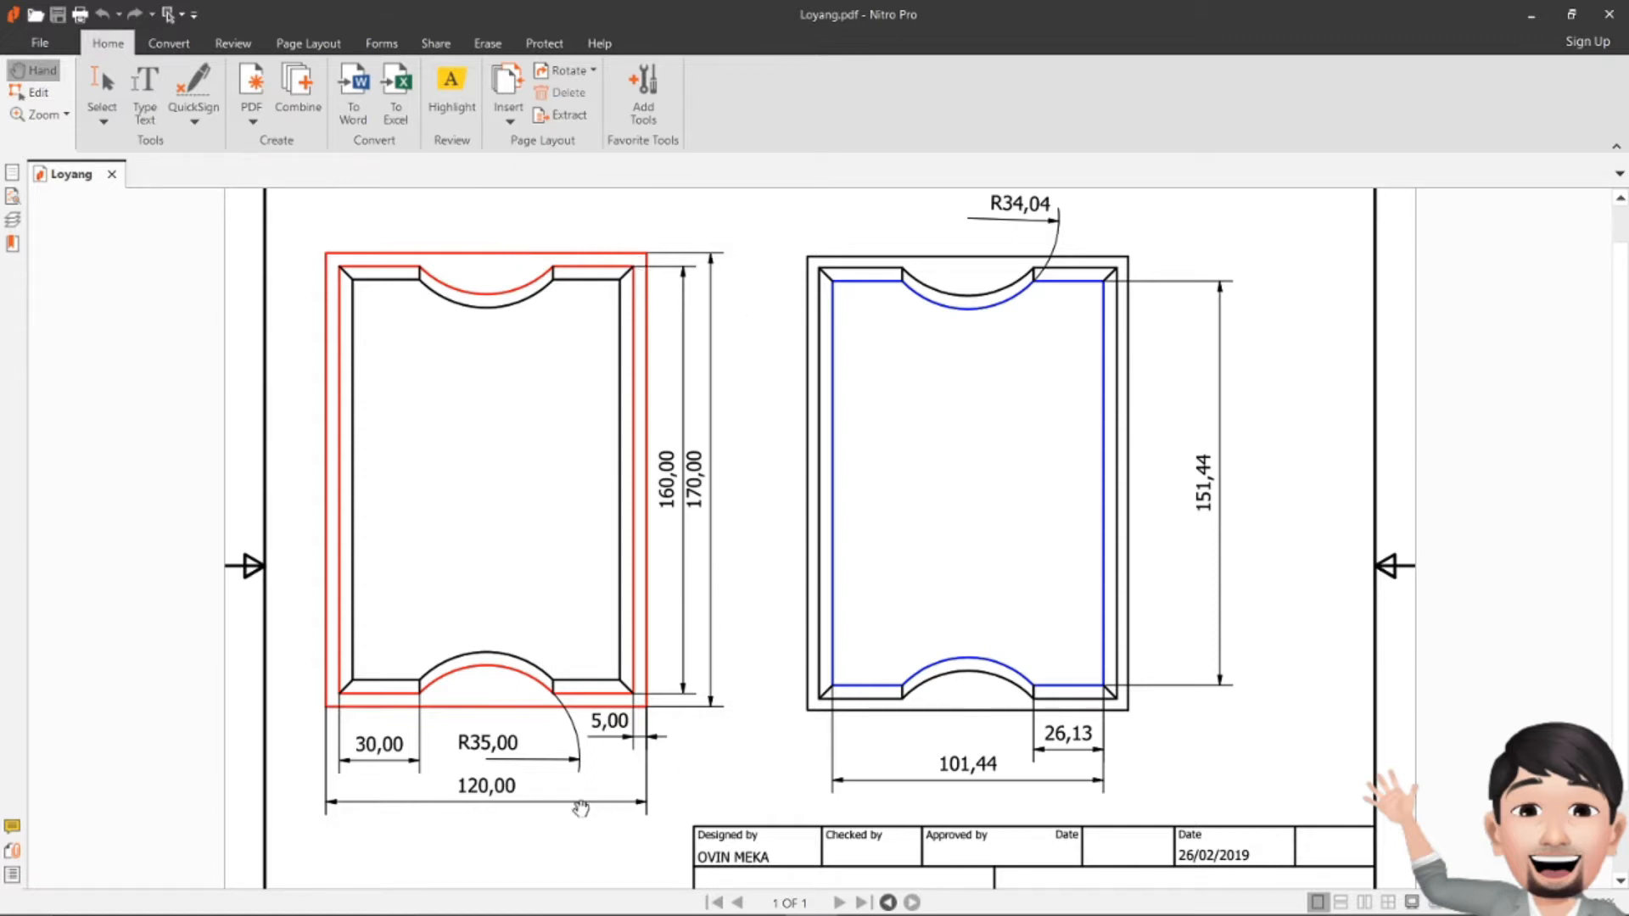
key(alt+Tab)
click(40, 74)
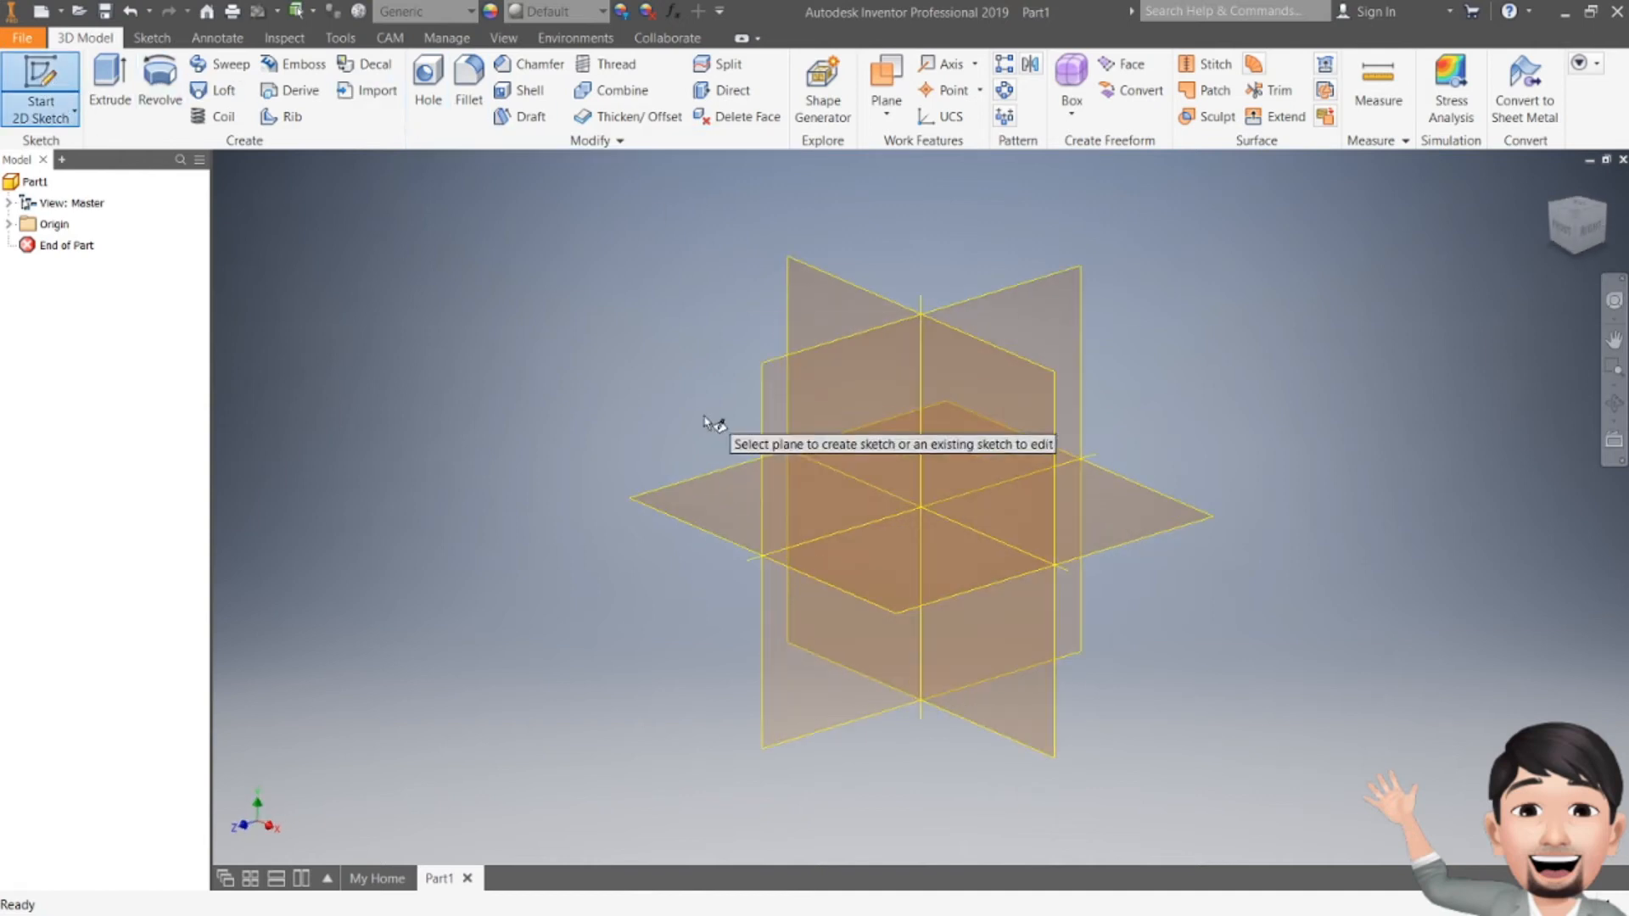
Step: Start the sketch on the XZ origin plane, rotate the view a quarter turn, and pick the centre-point rectangle
click(687, 489)
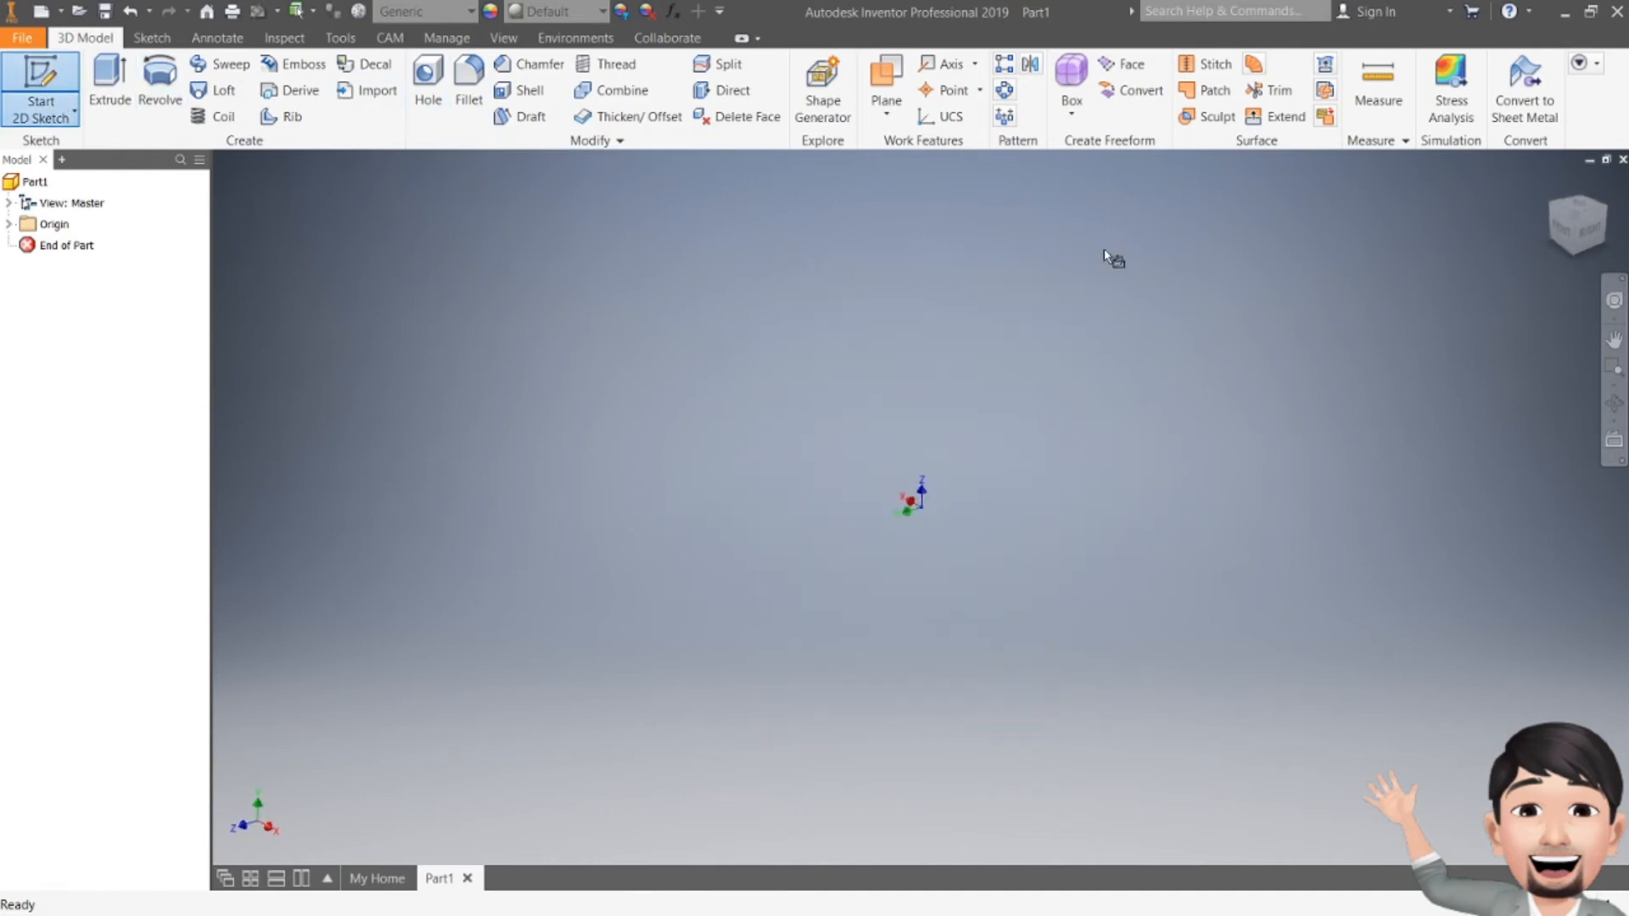
click(1606, 183)
click(267, 106)
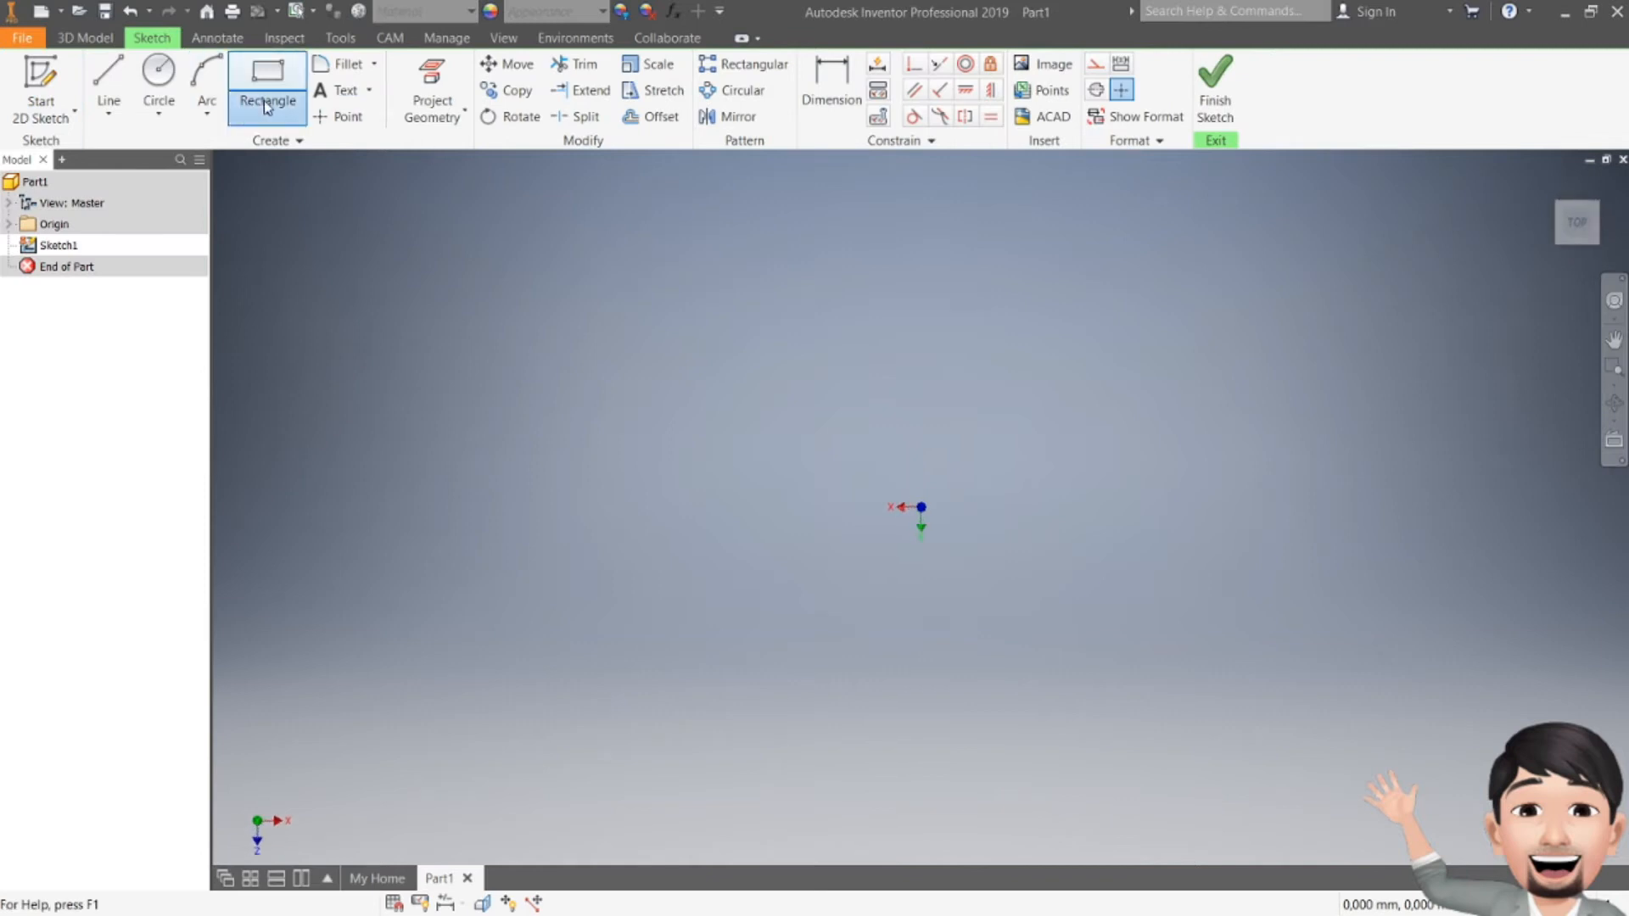
click(298, 239)
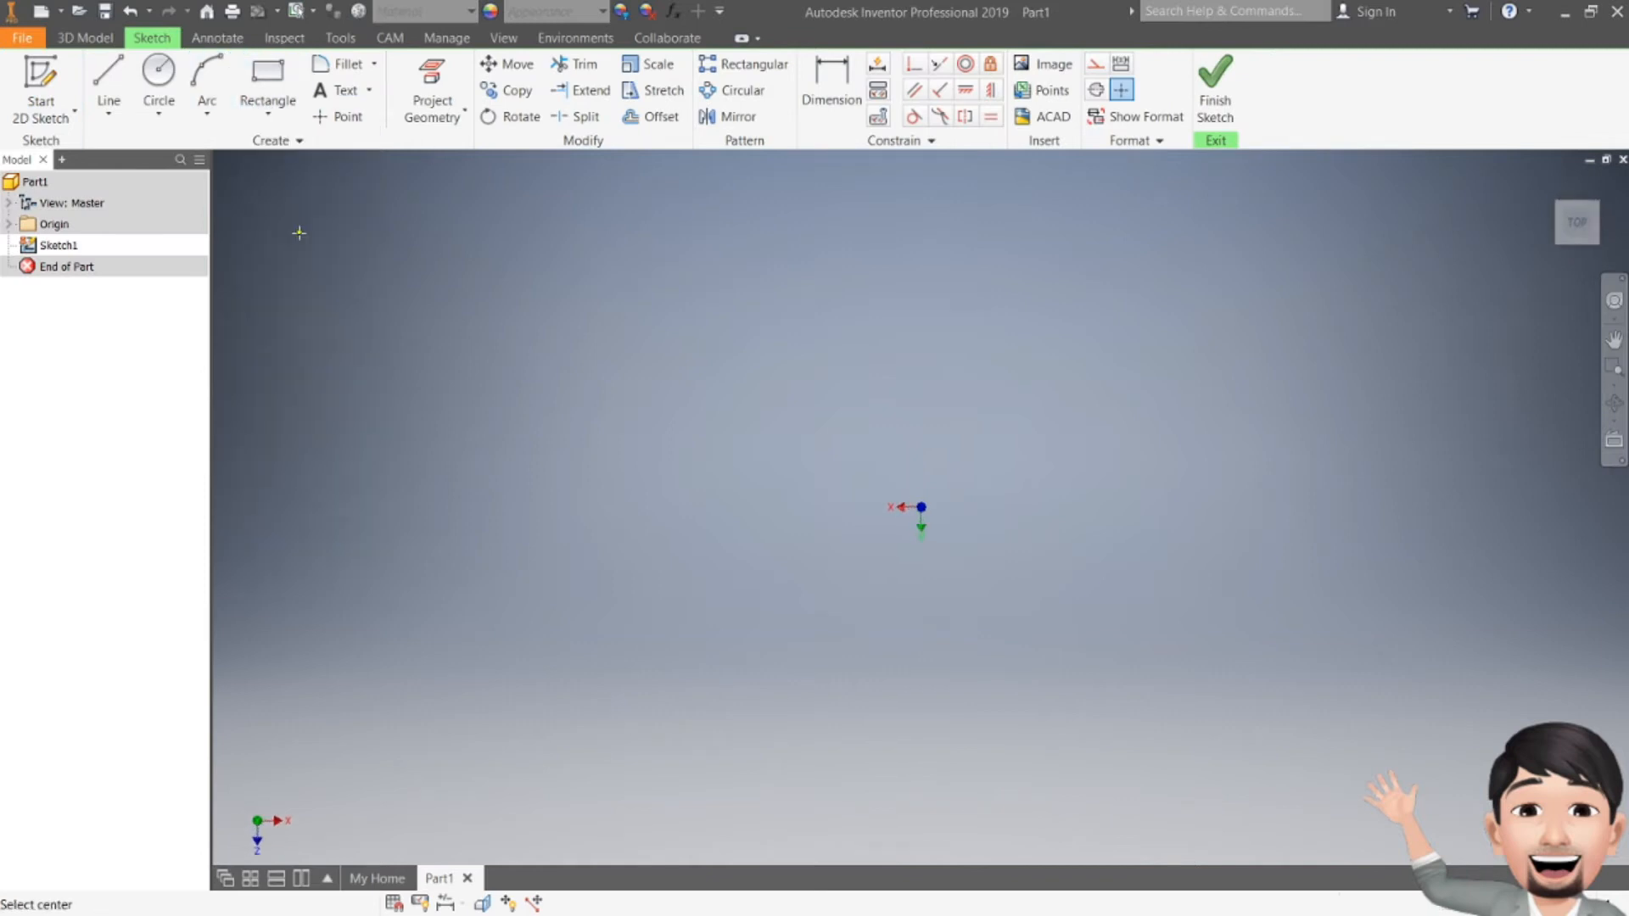
Step: Draw a 120 × 170 mm rectangle centred on the origin, then check the reference drawing
click(921, 507)
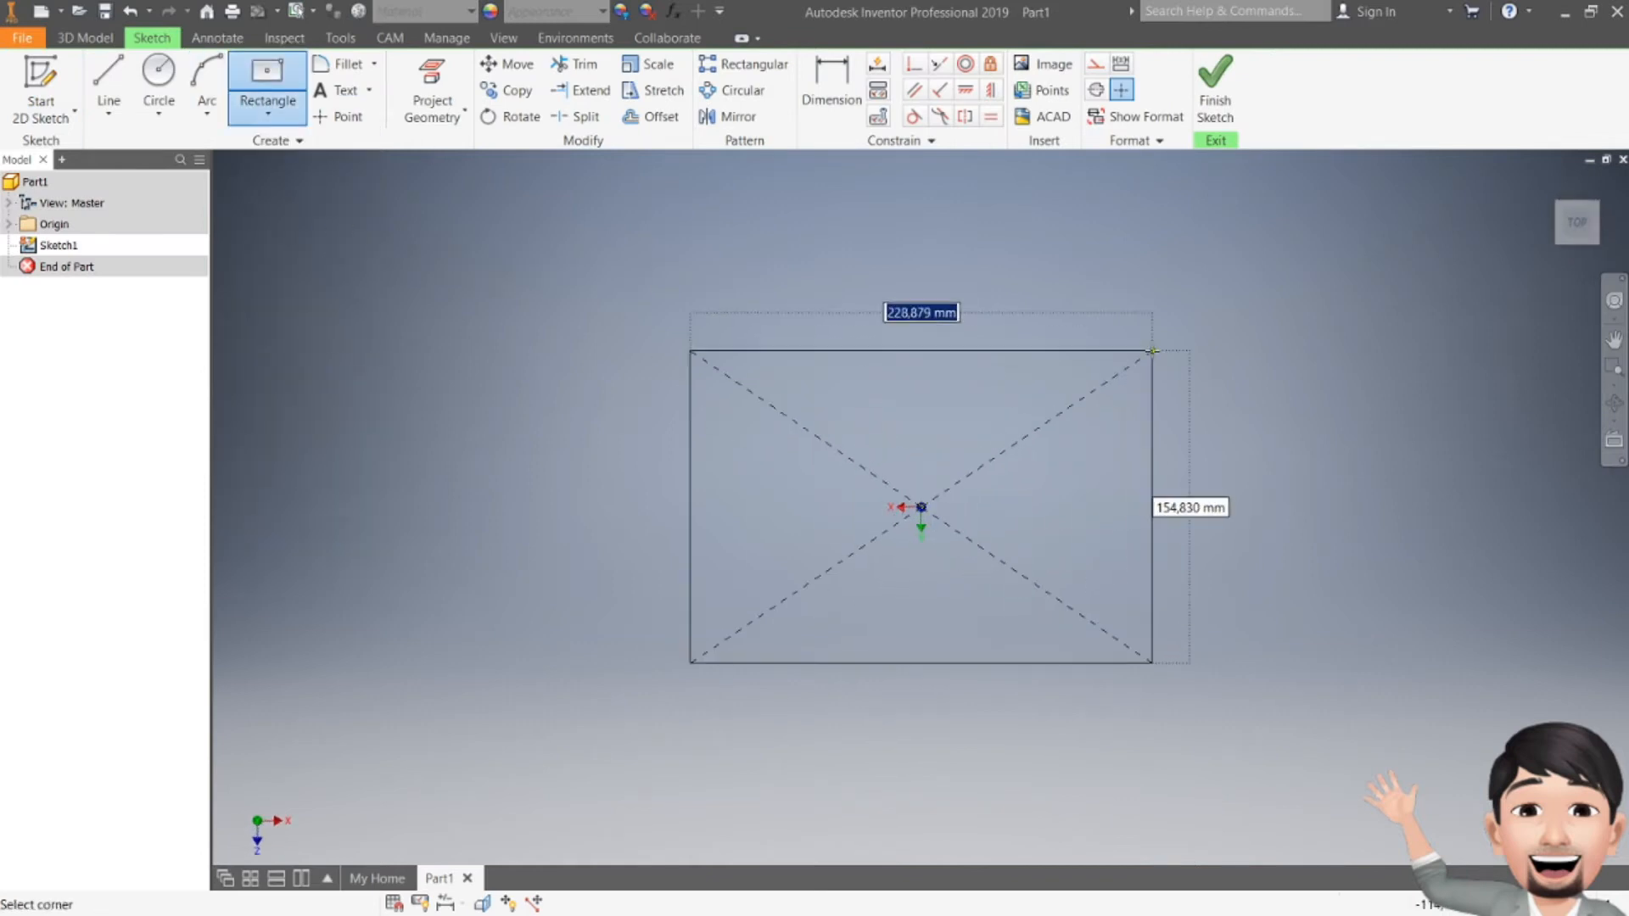
middle_click(1151, 352)
middle_click(1152, 351)
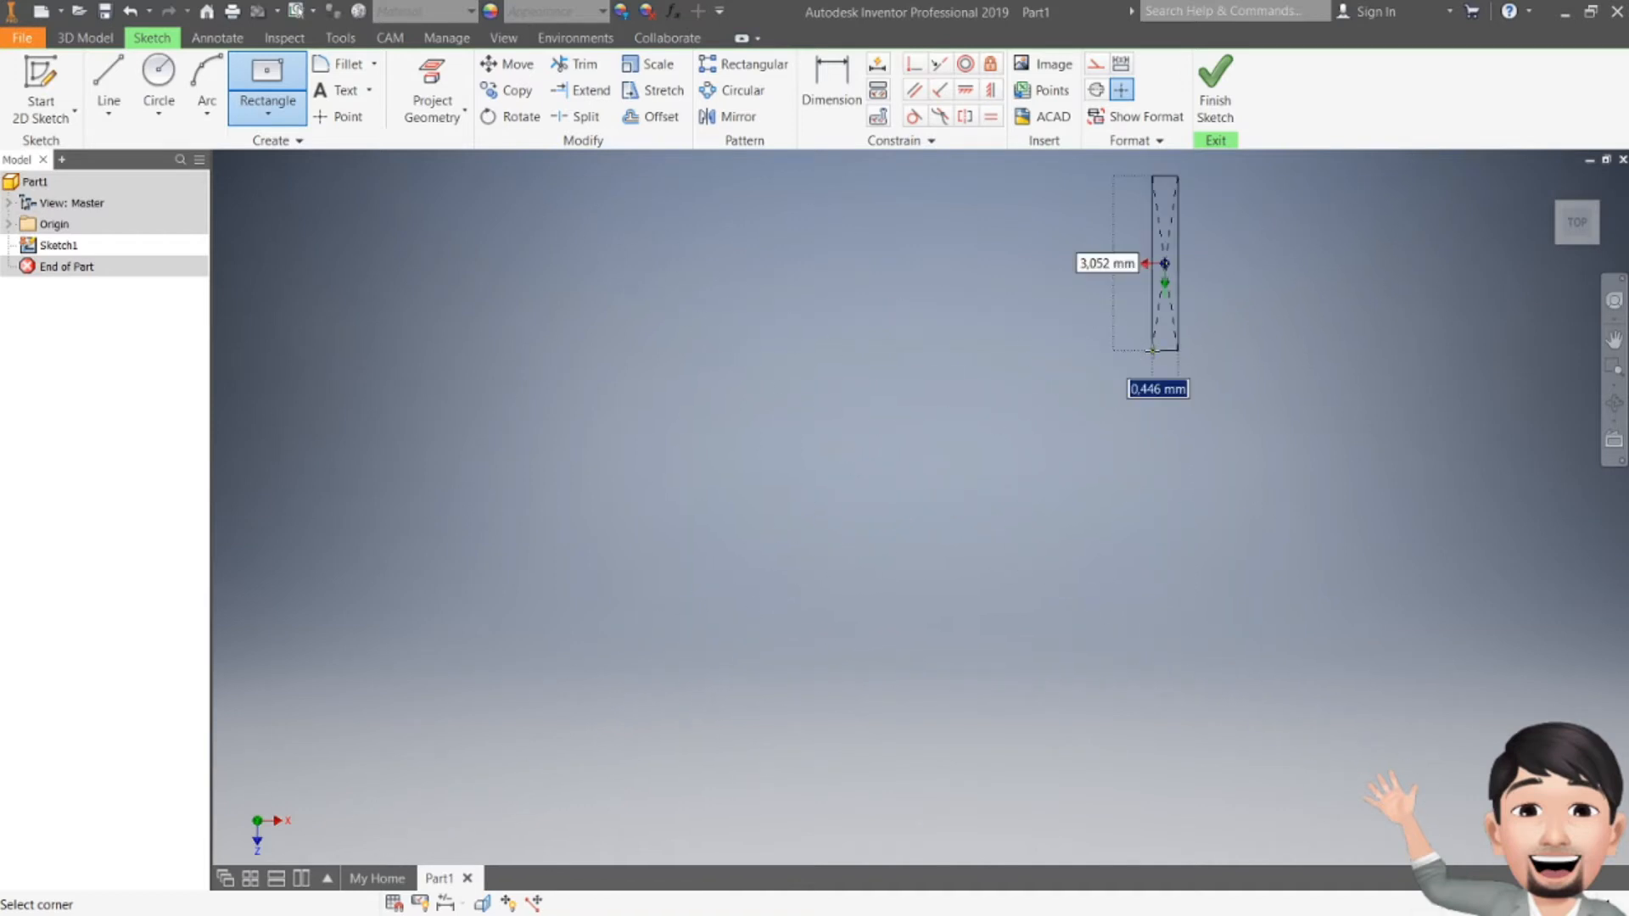
scroll(1151, 348, up, 10)
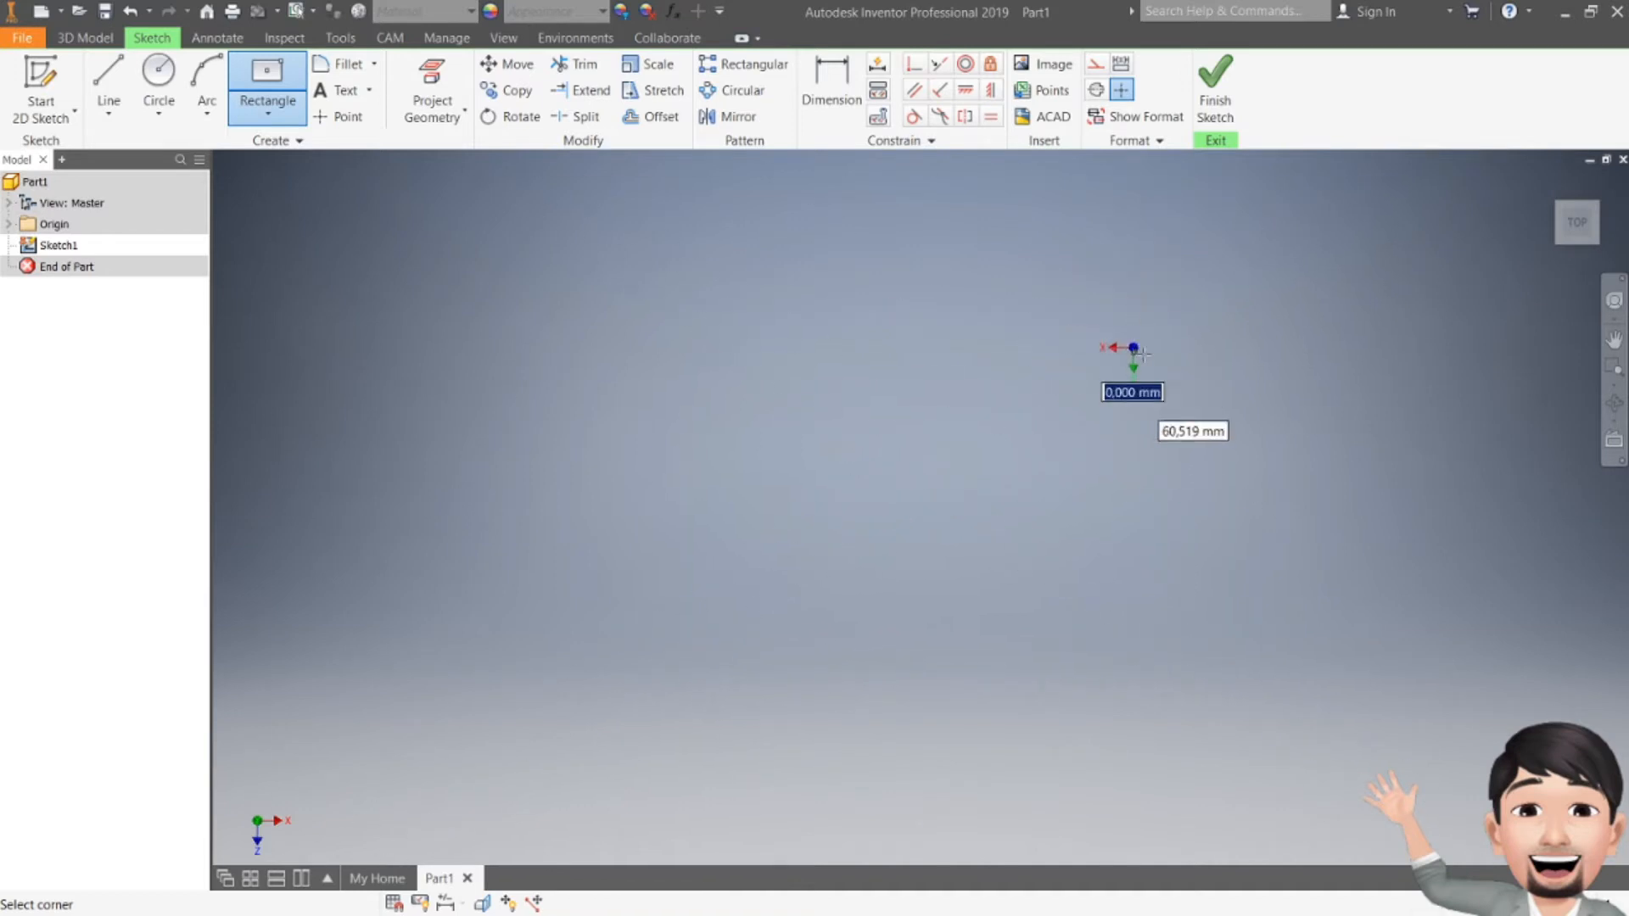
scroll(1140, 281, down, 3)
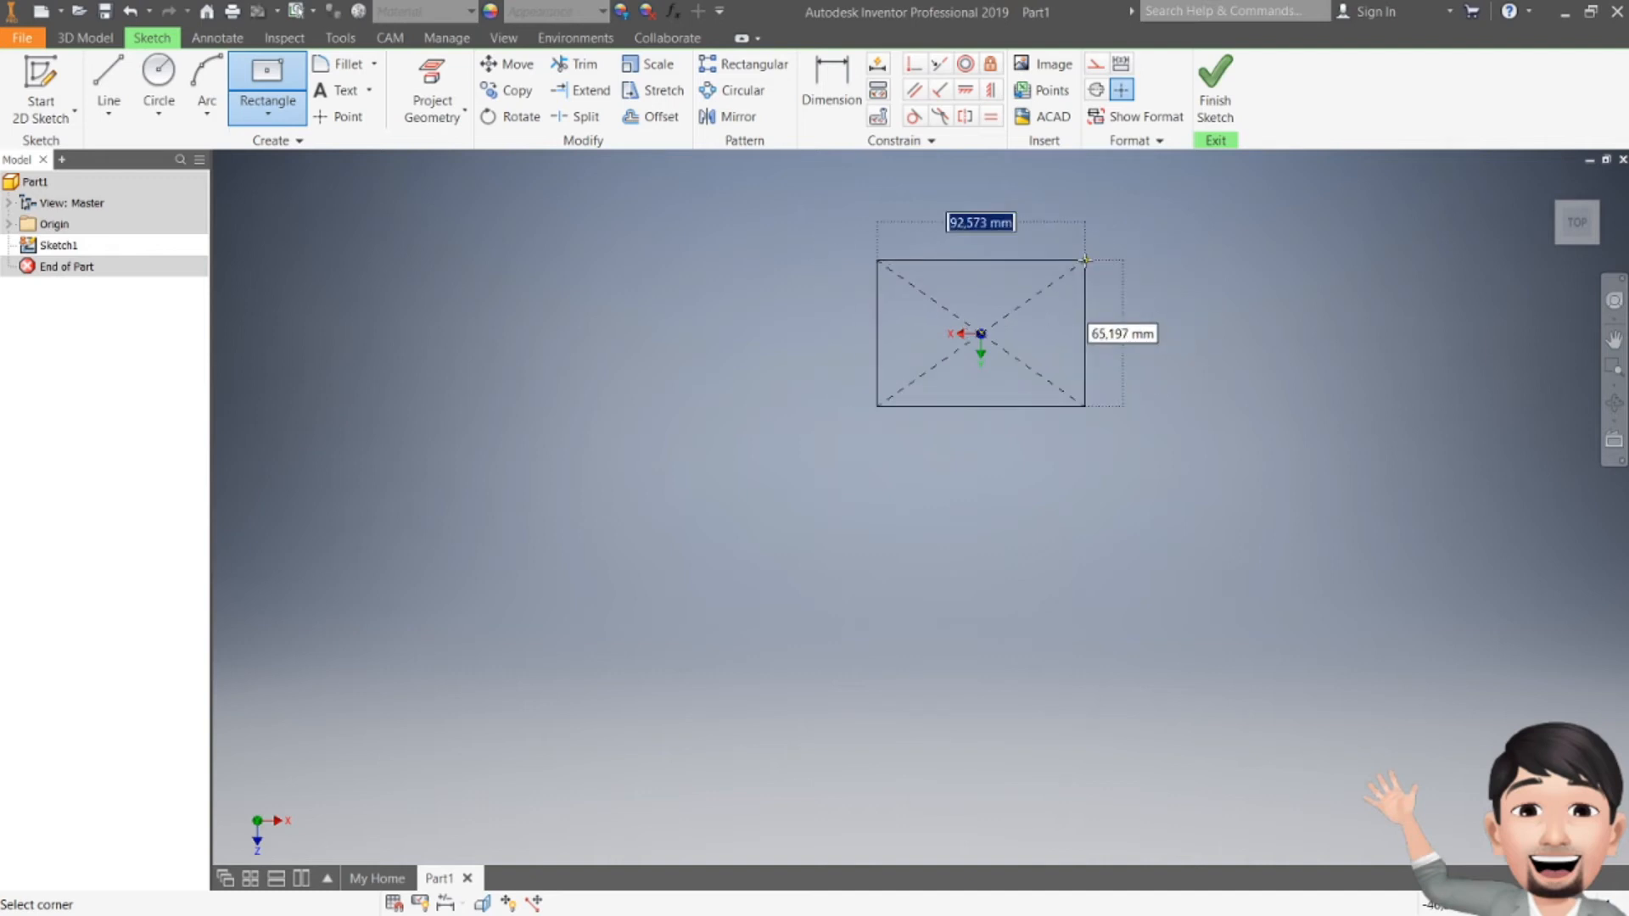
text(120)
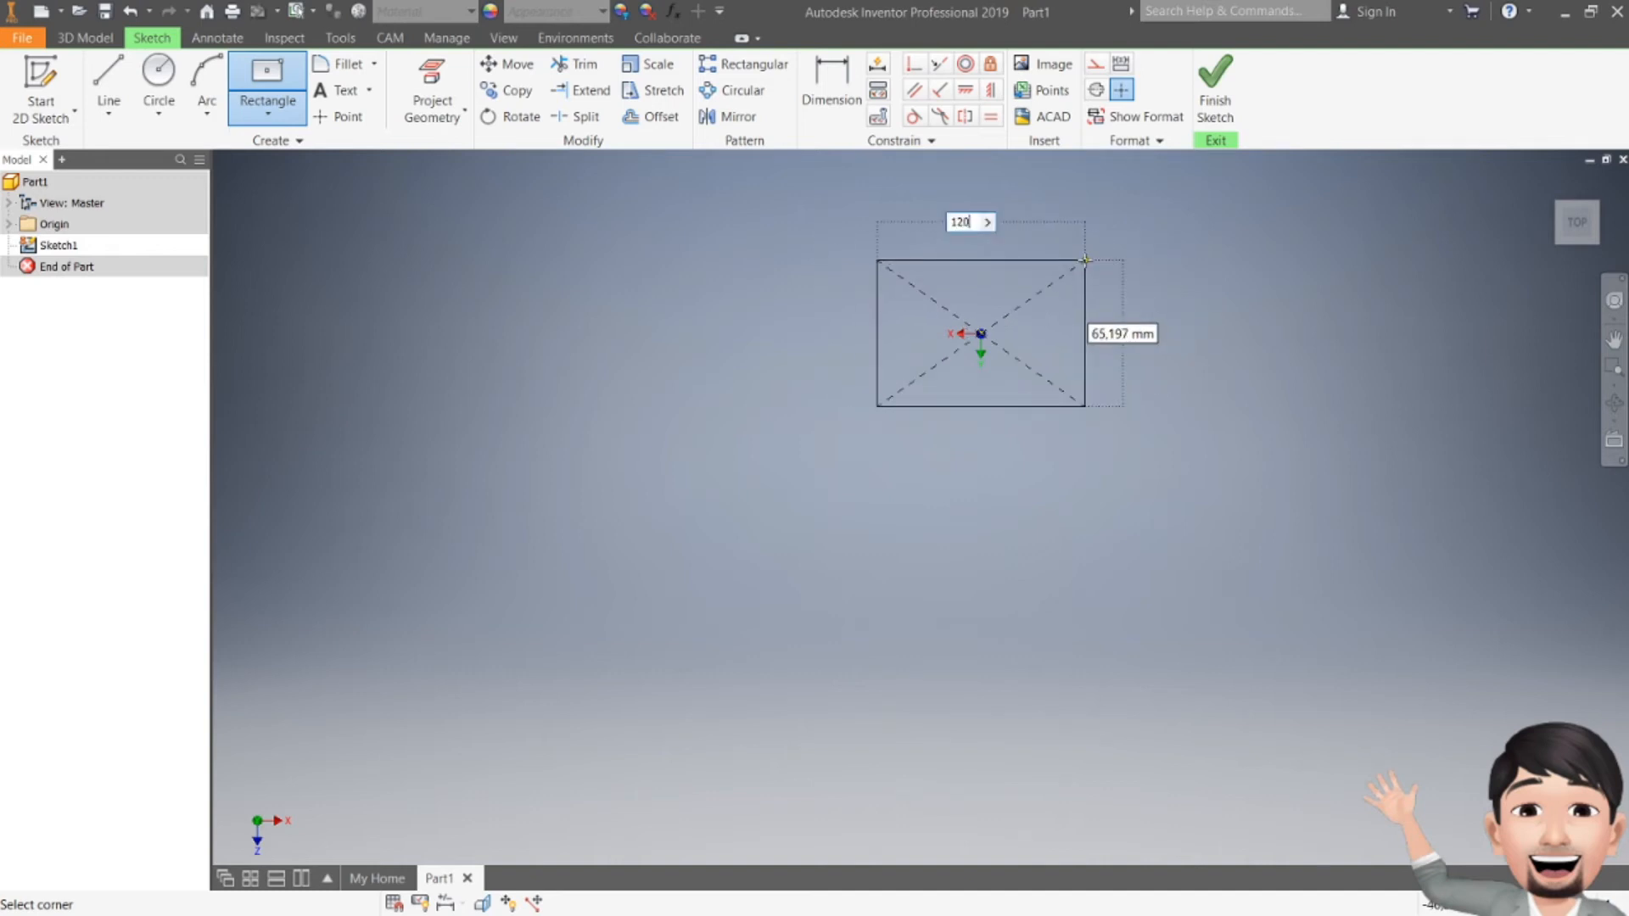
key(Tab)
text(1)
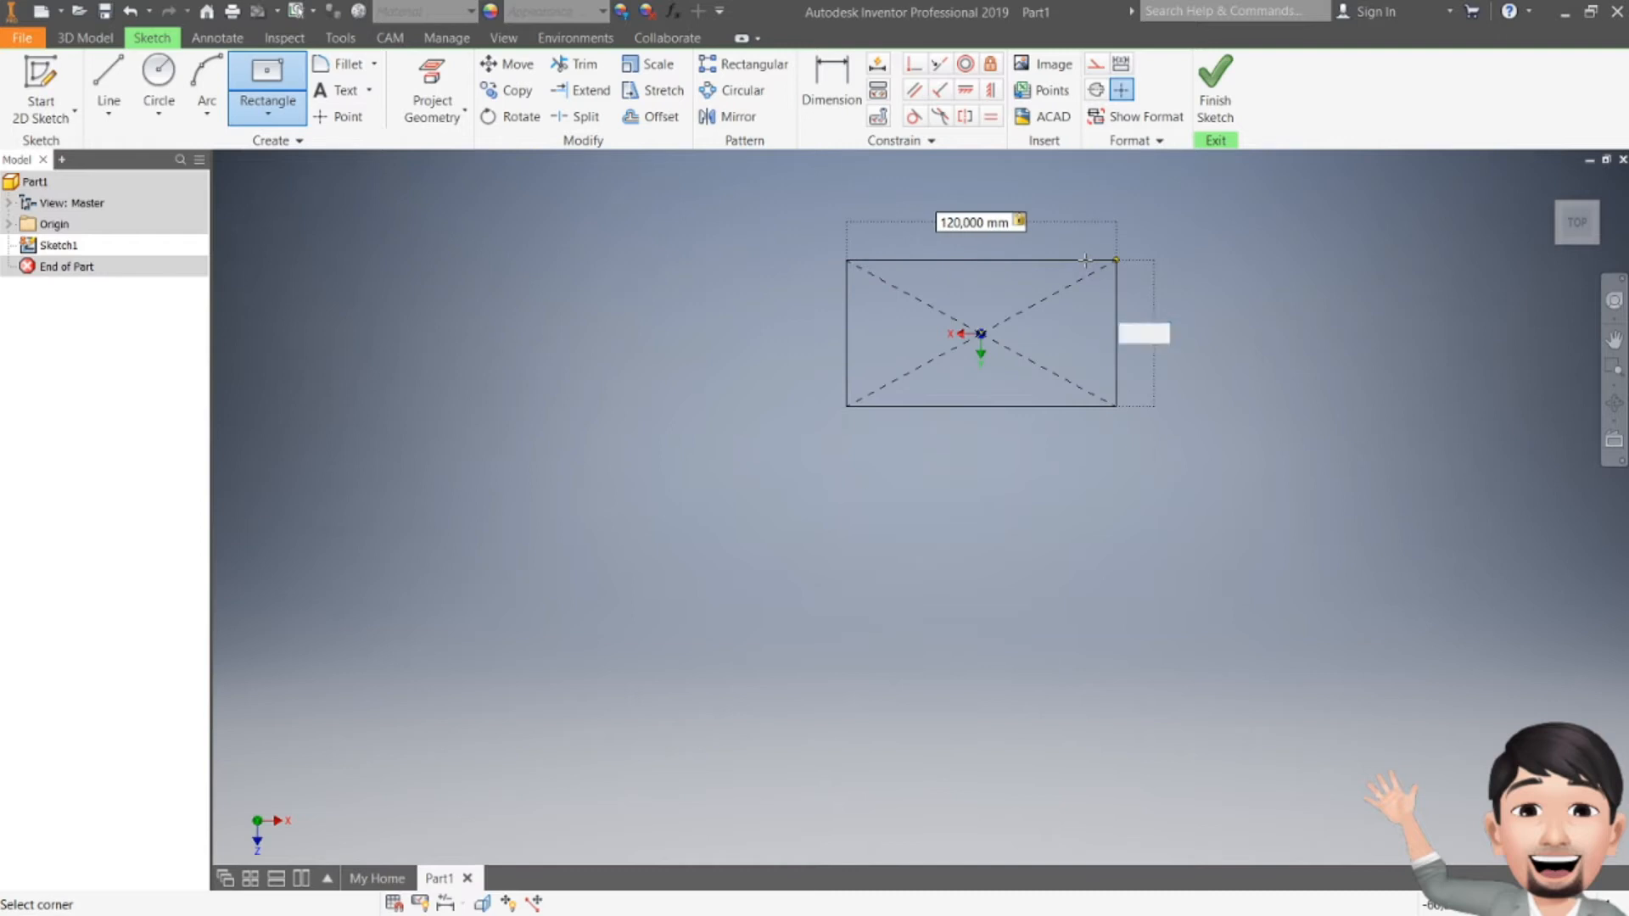
text(70)
key(Return)
scroll(1086, 261, up, 3)
middle_drag(1086, 261, 939, 377)
scroll(939, 377, down, 3)
key(Escape)
key(alt+Tab)
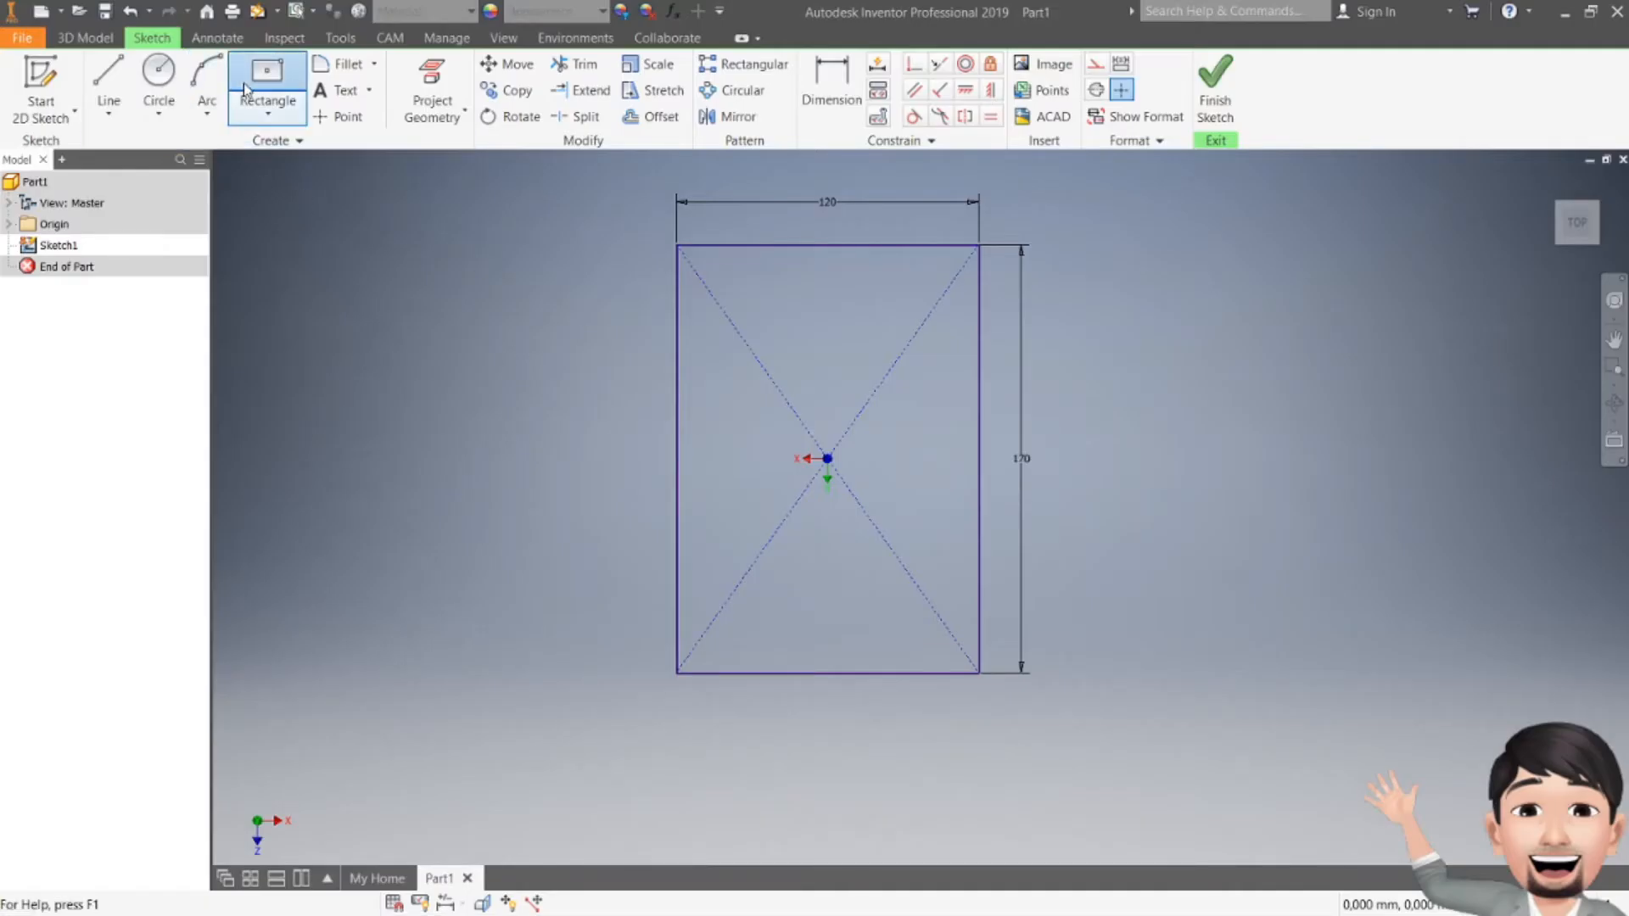
Step: Draw a second centre-point rectangle at the origin, 110 × 160 mm
click(267, 85)
click(827, 458)
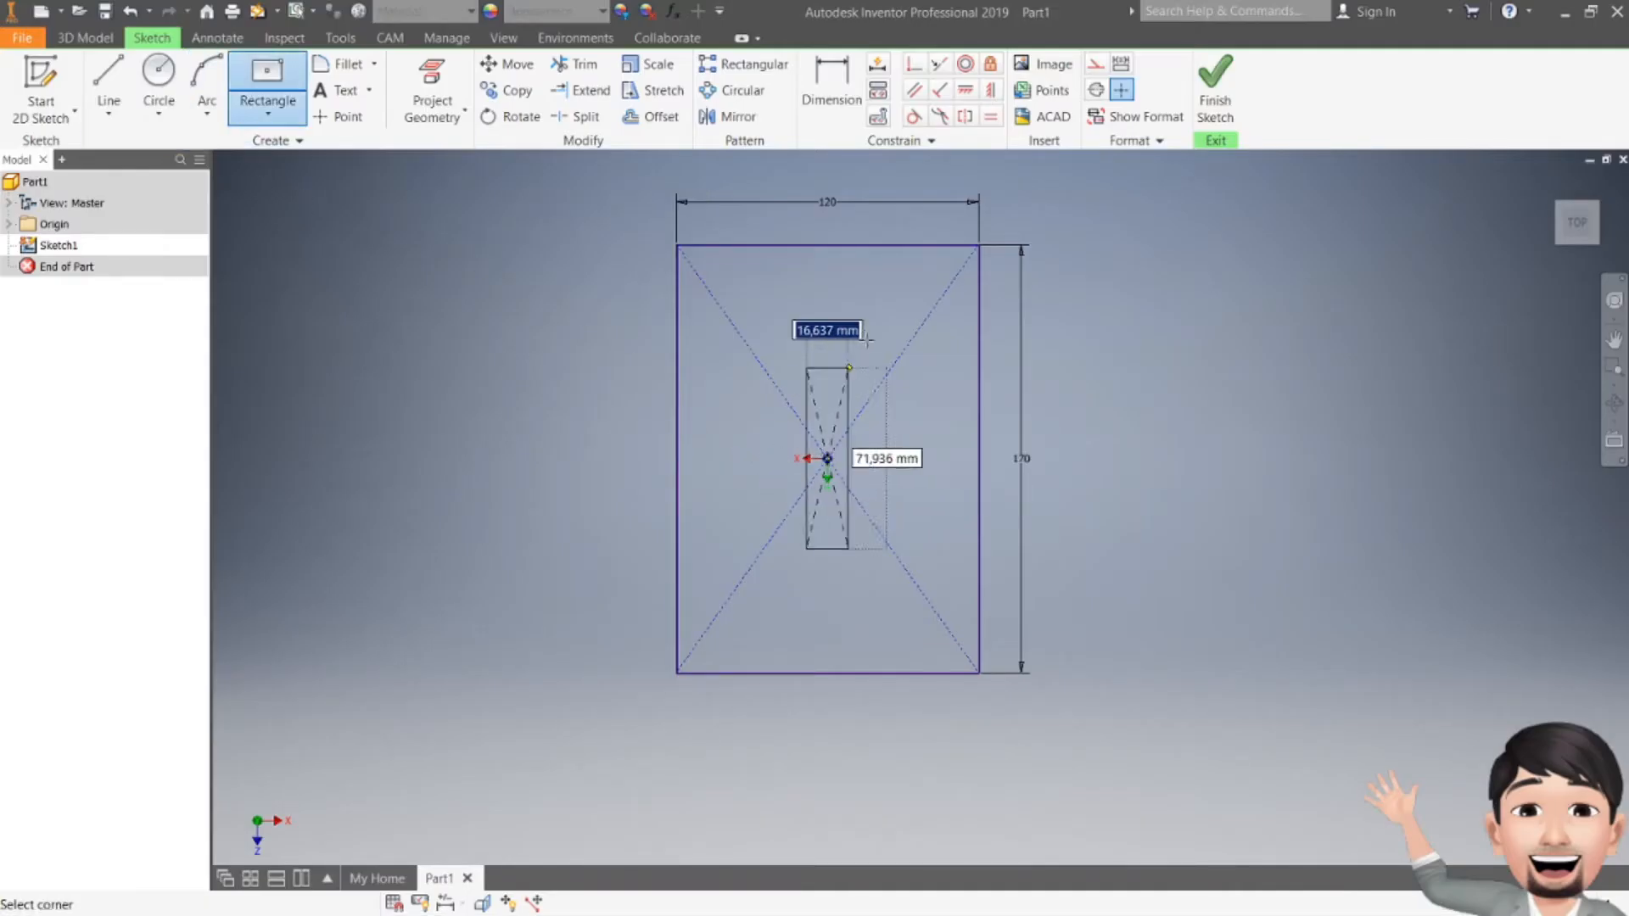
text(11)
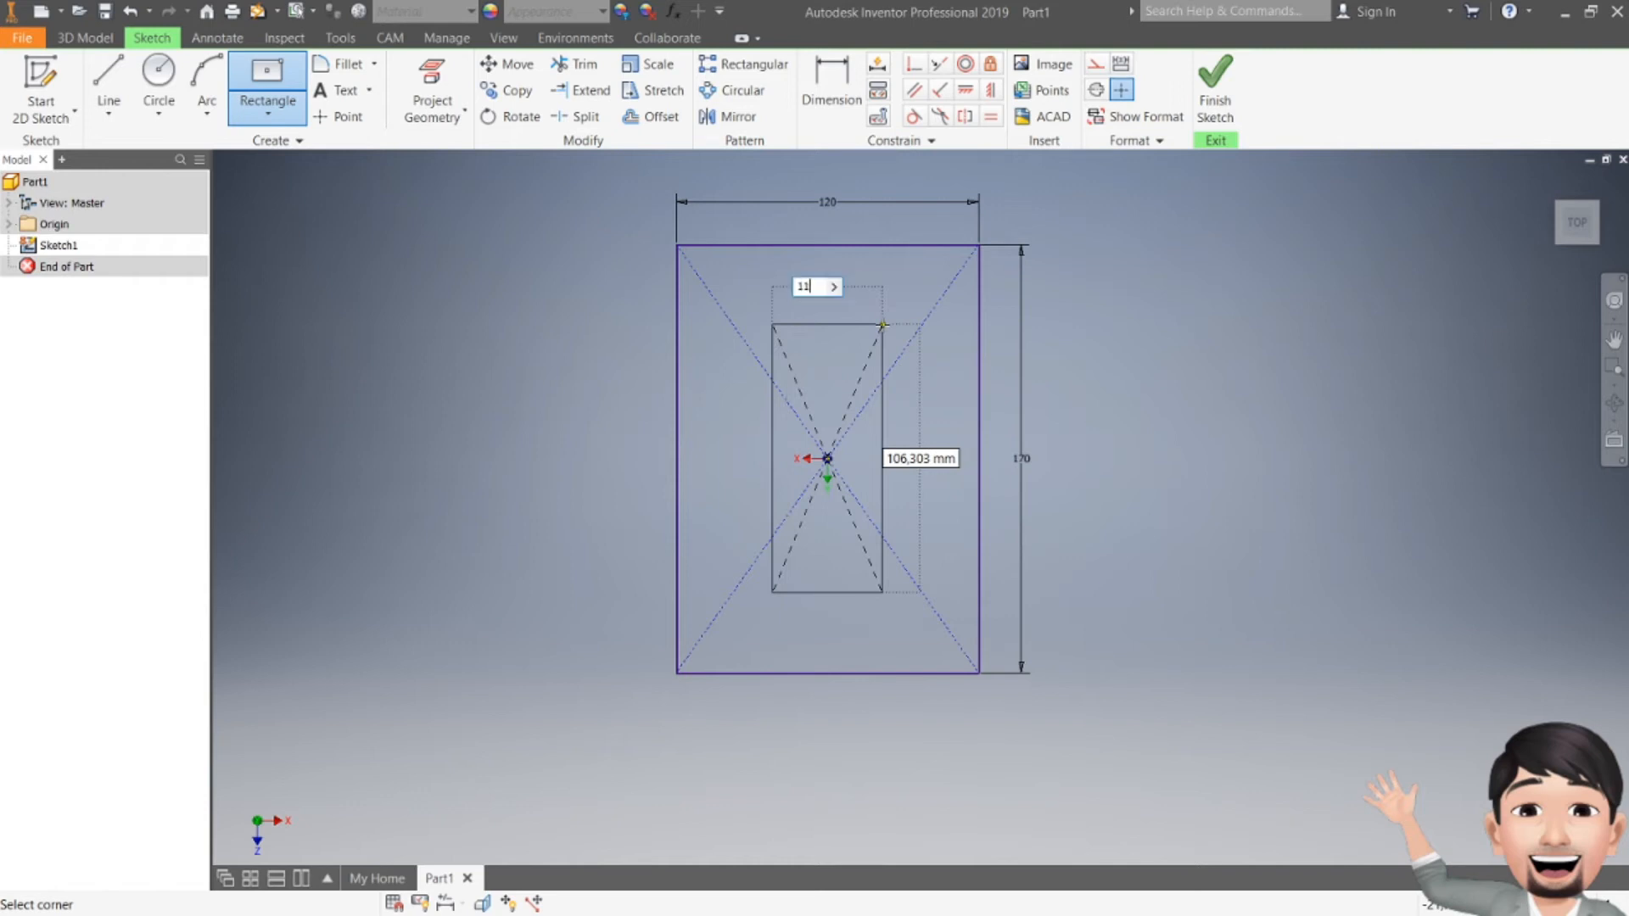
text(0)
key(Tab)
text(160)
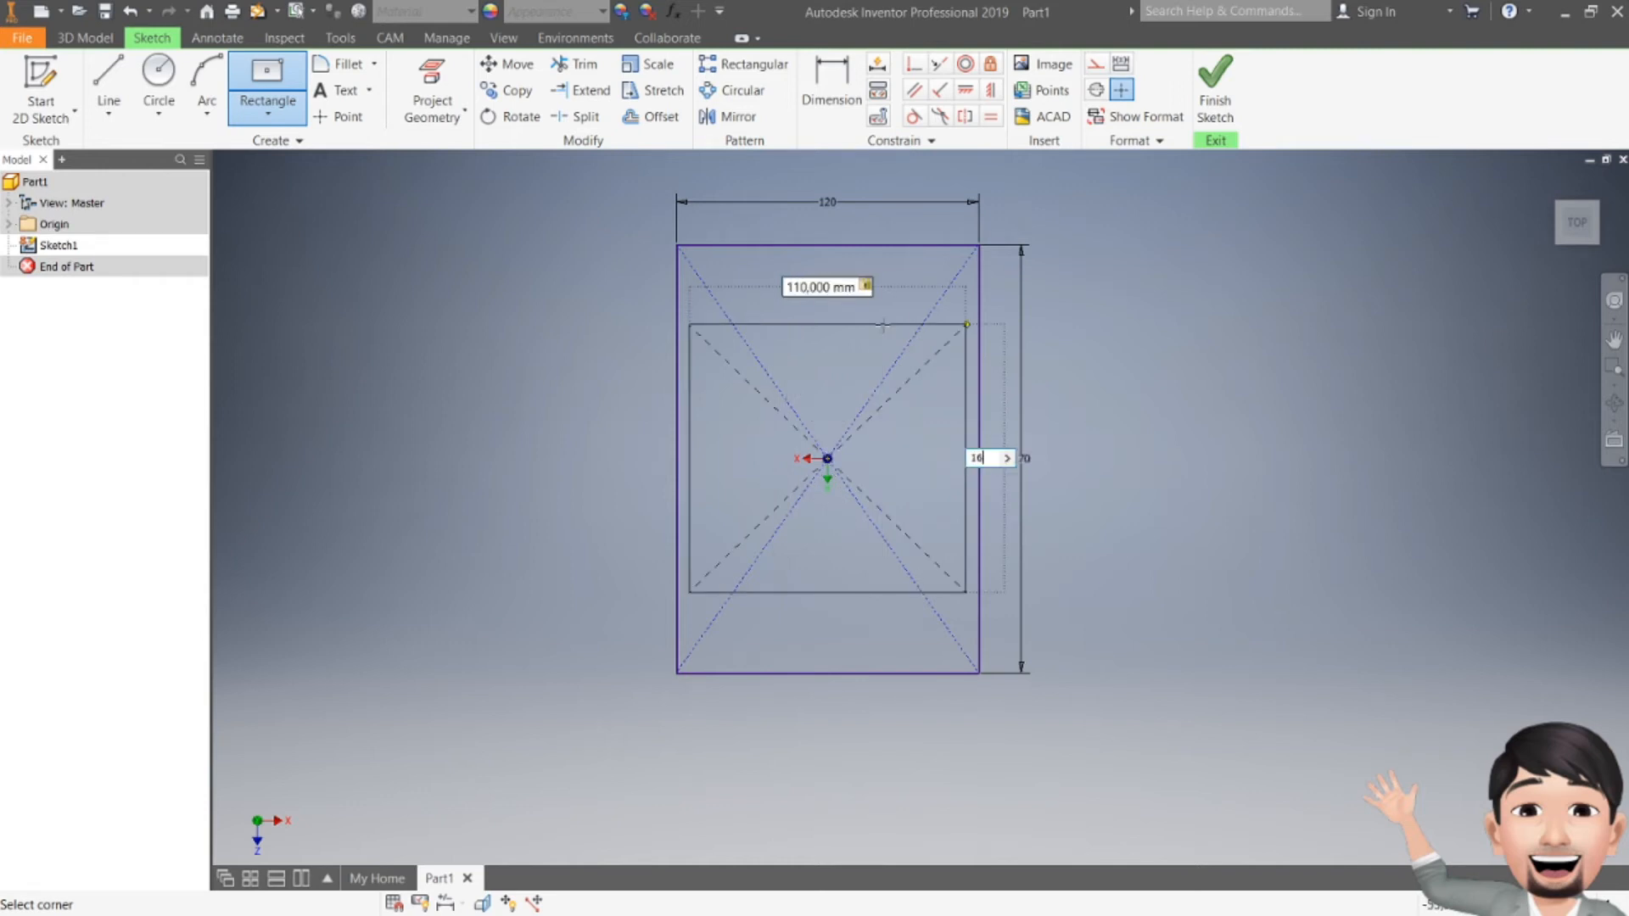
key(Return)
key(Escape)
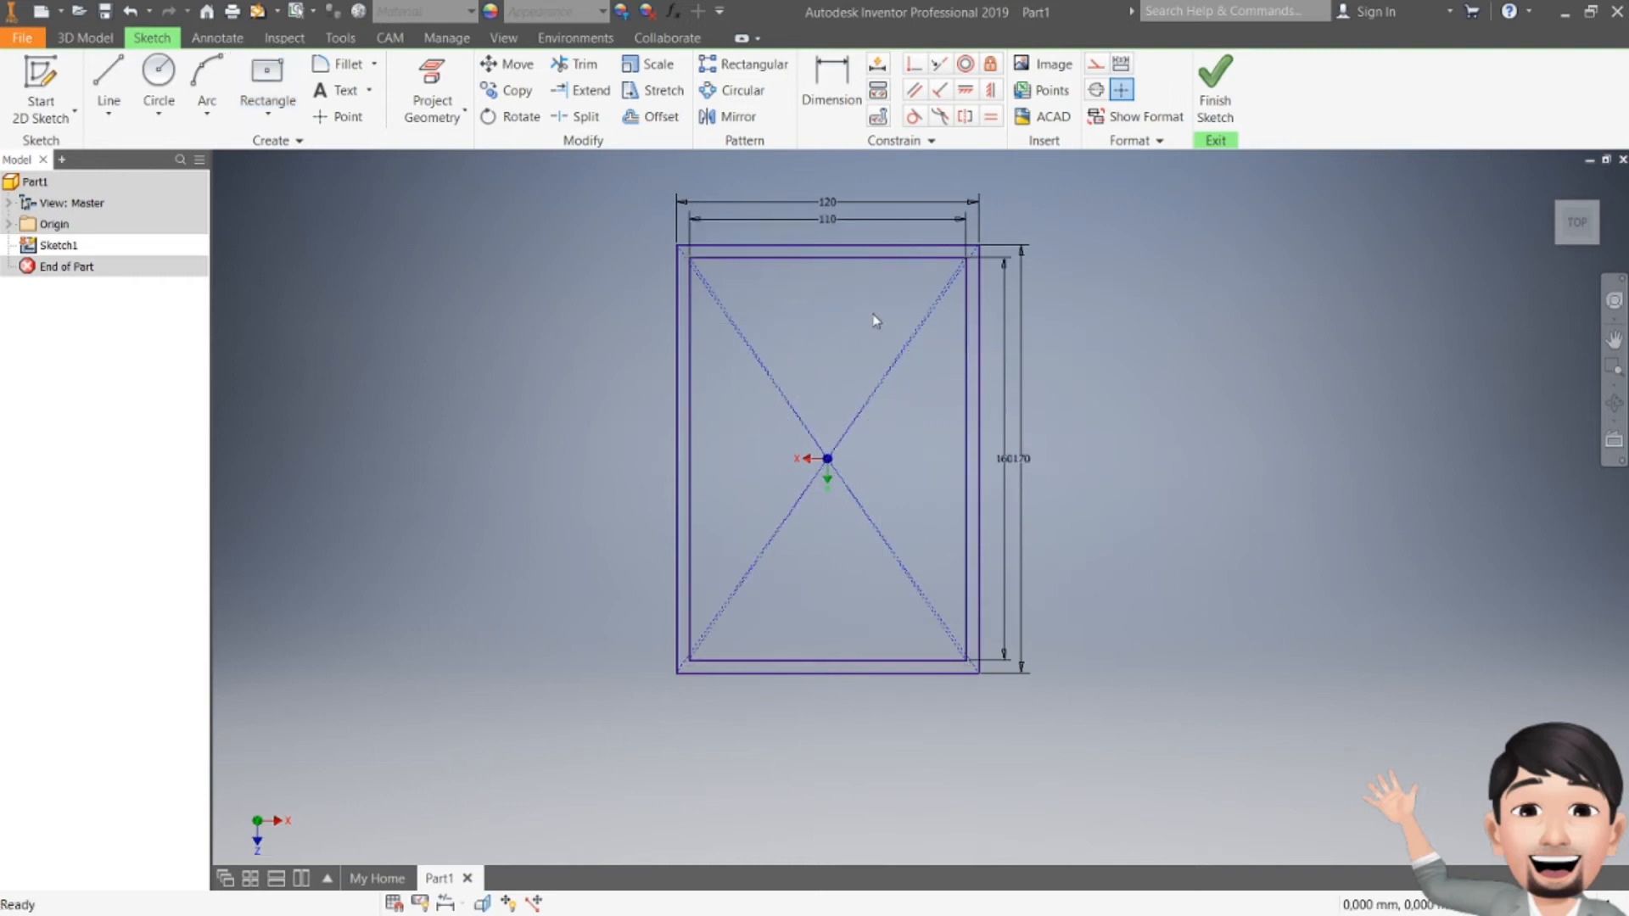
Step: Delete both diagonal construction lines of the inner rectangle and compare with the reference drawing
click(906, 351)
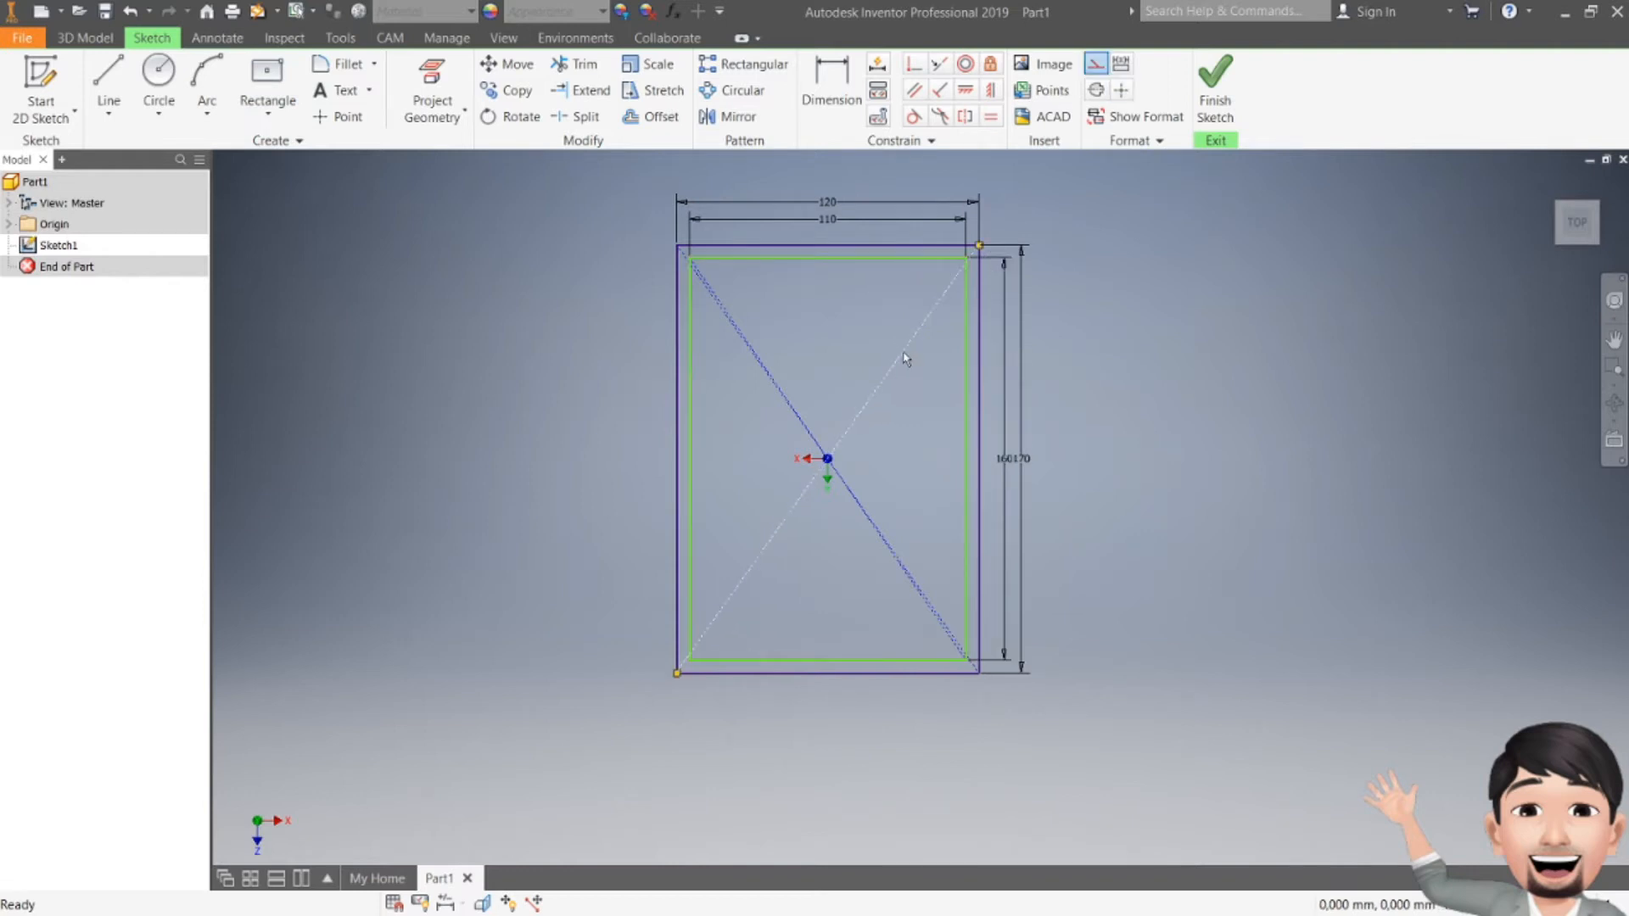
key(Delete)
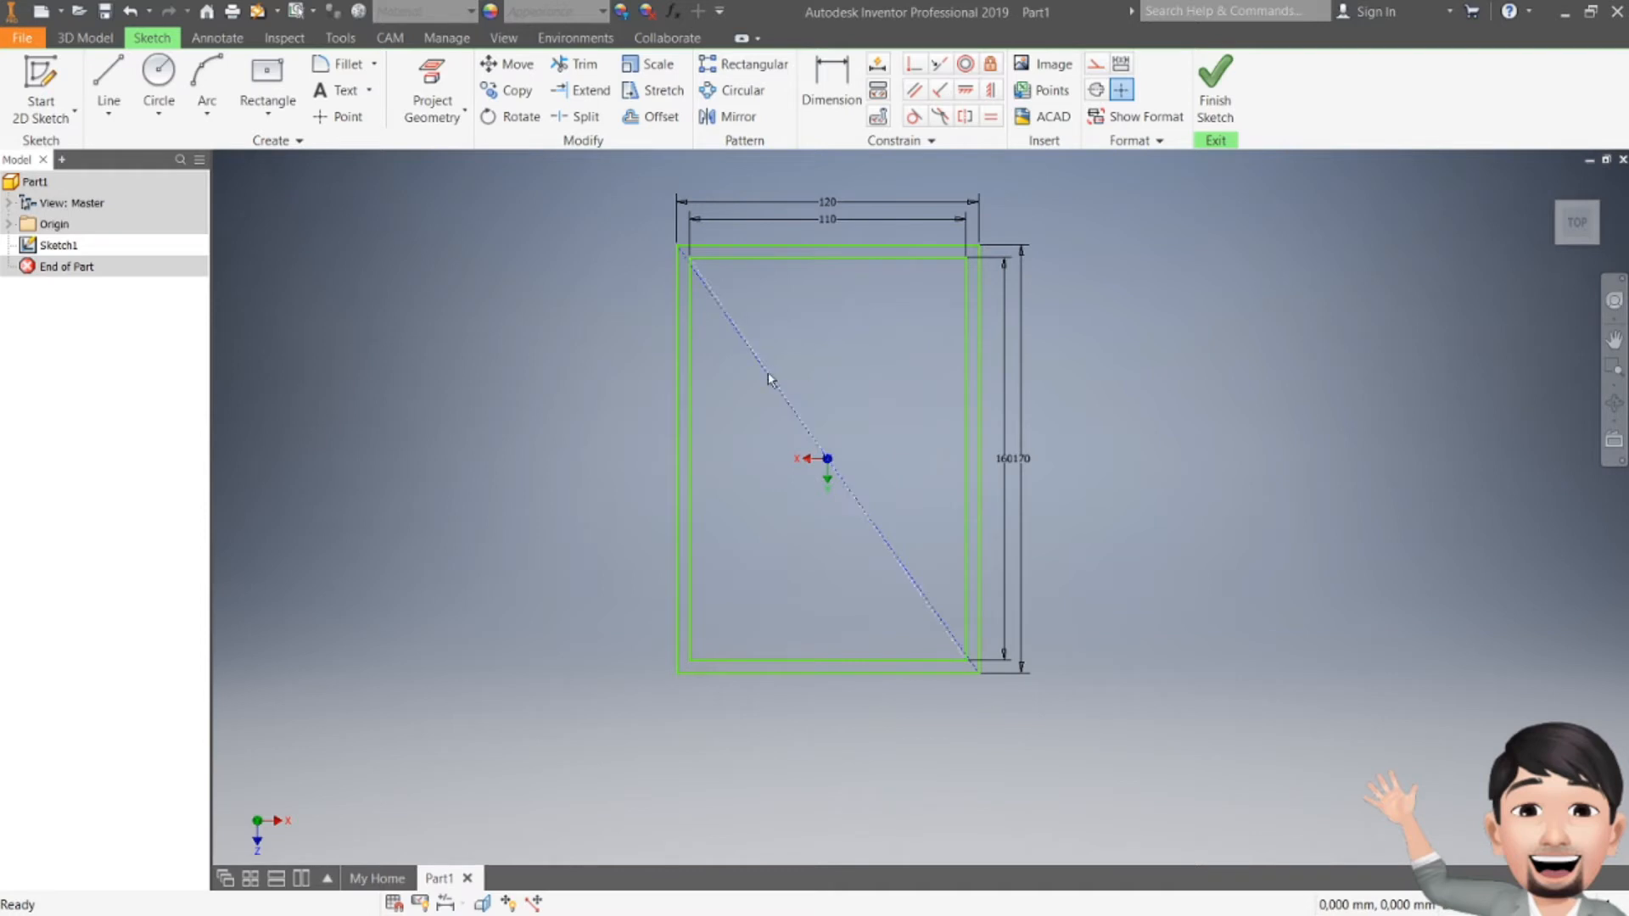
click(764, 373)
key(Delete)
key(alt+Tab)
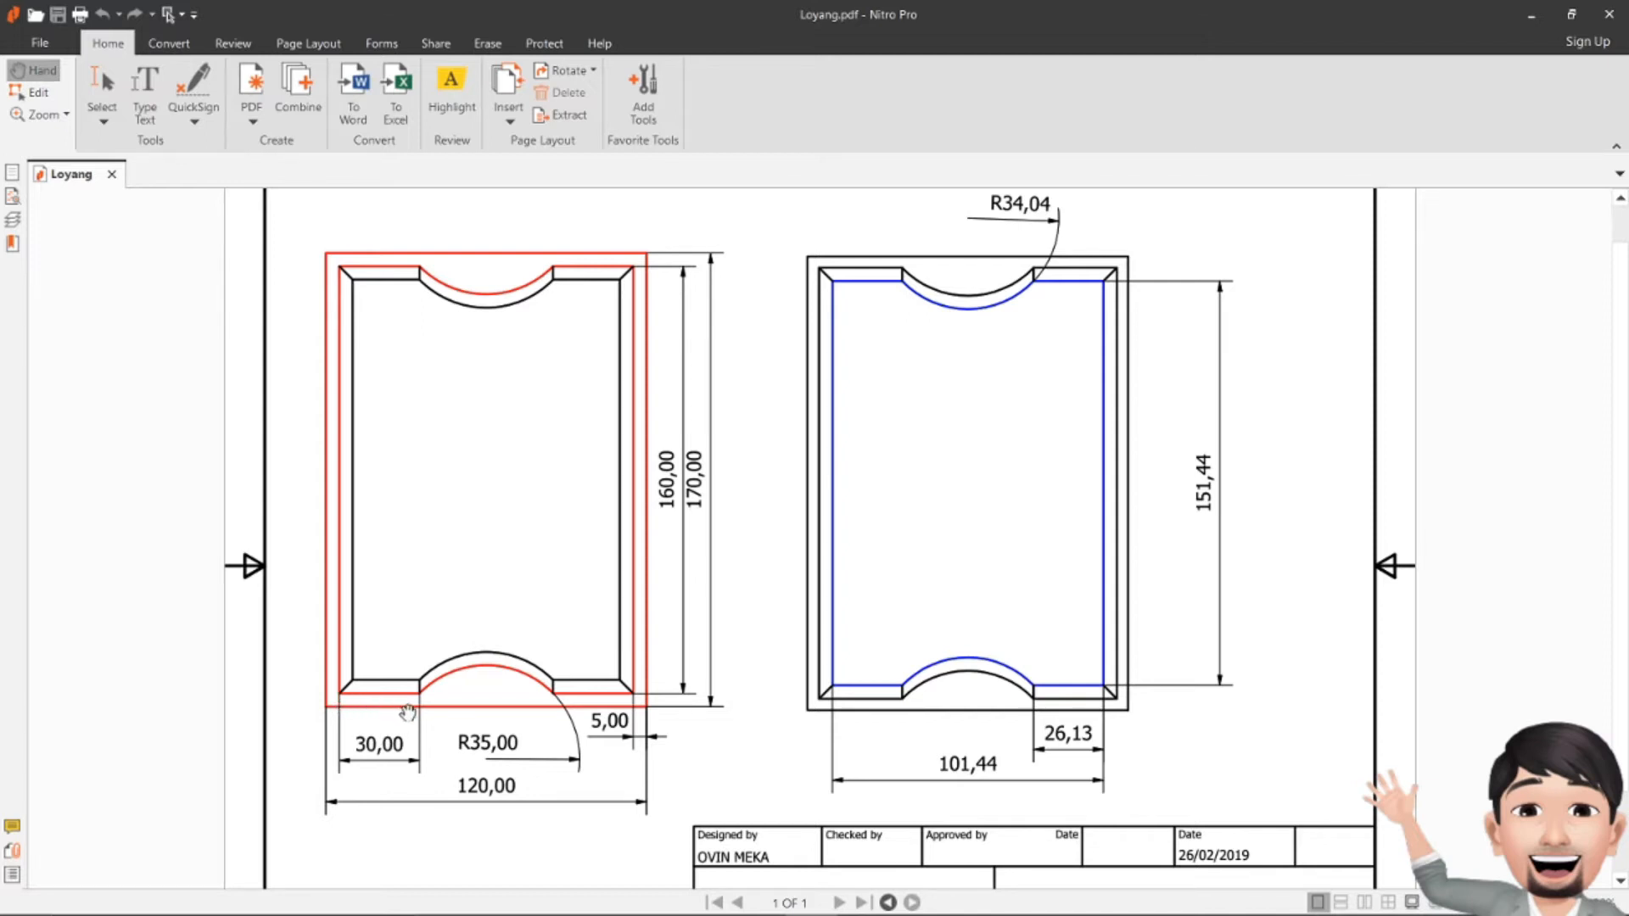
key(alt+Tab)
click(338, 116)
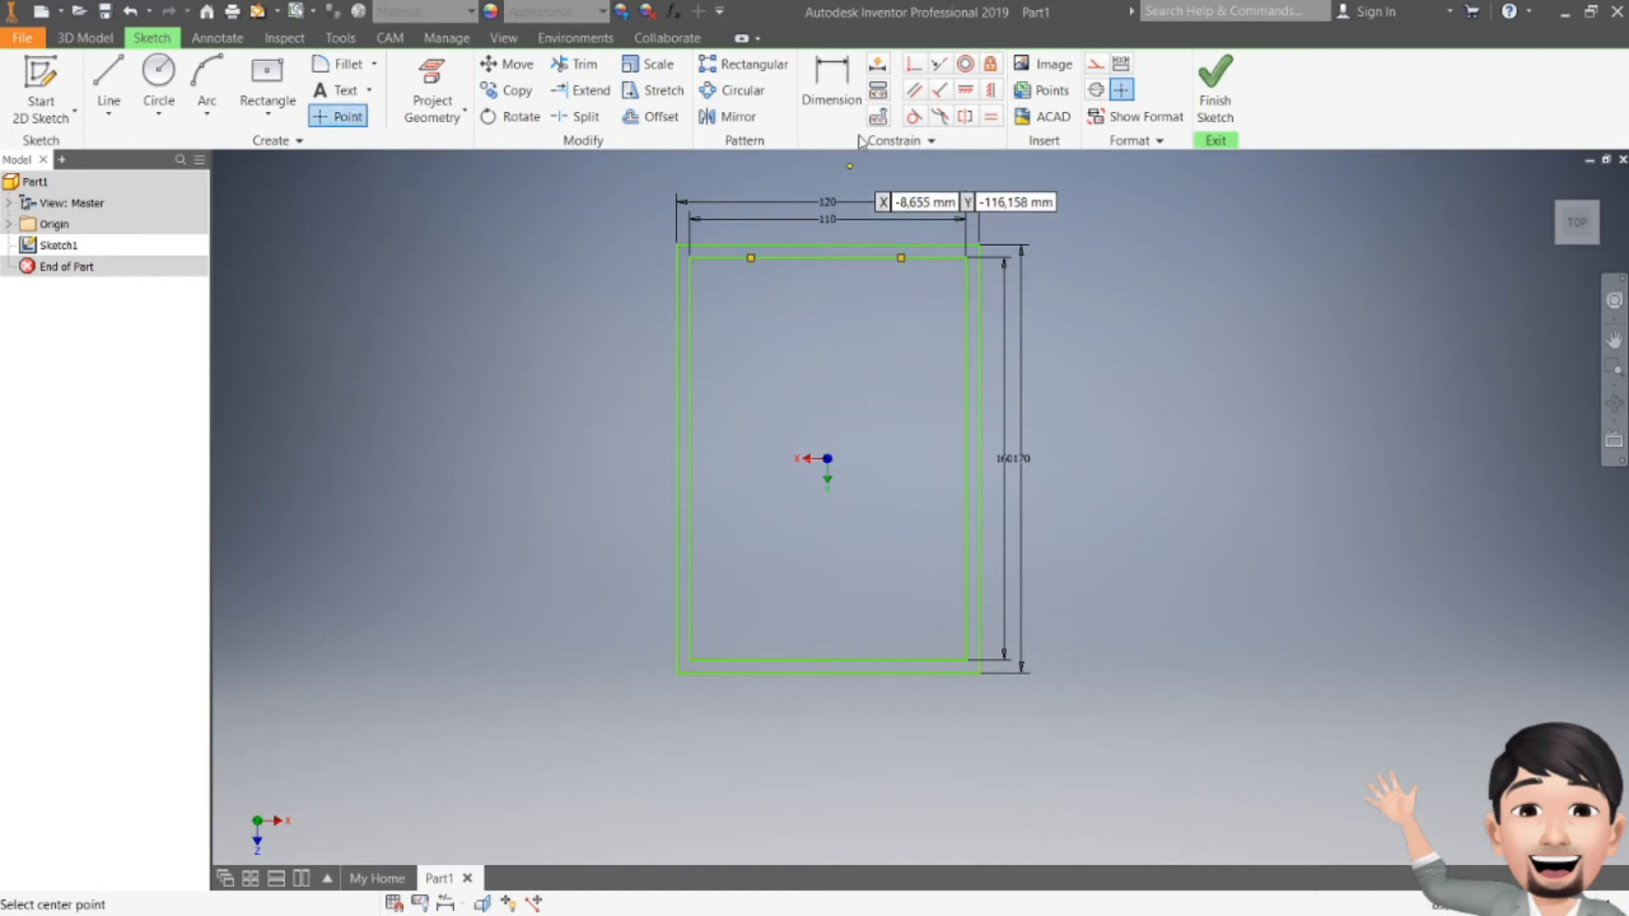
Step: Dimension the left top-edge point 30 mm from the inner rectangle's left side
click(850, 106)
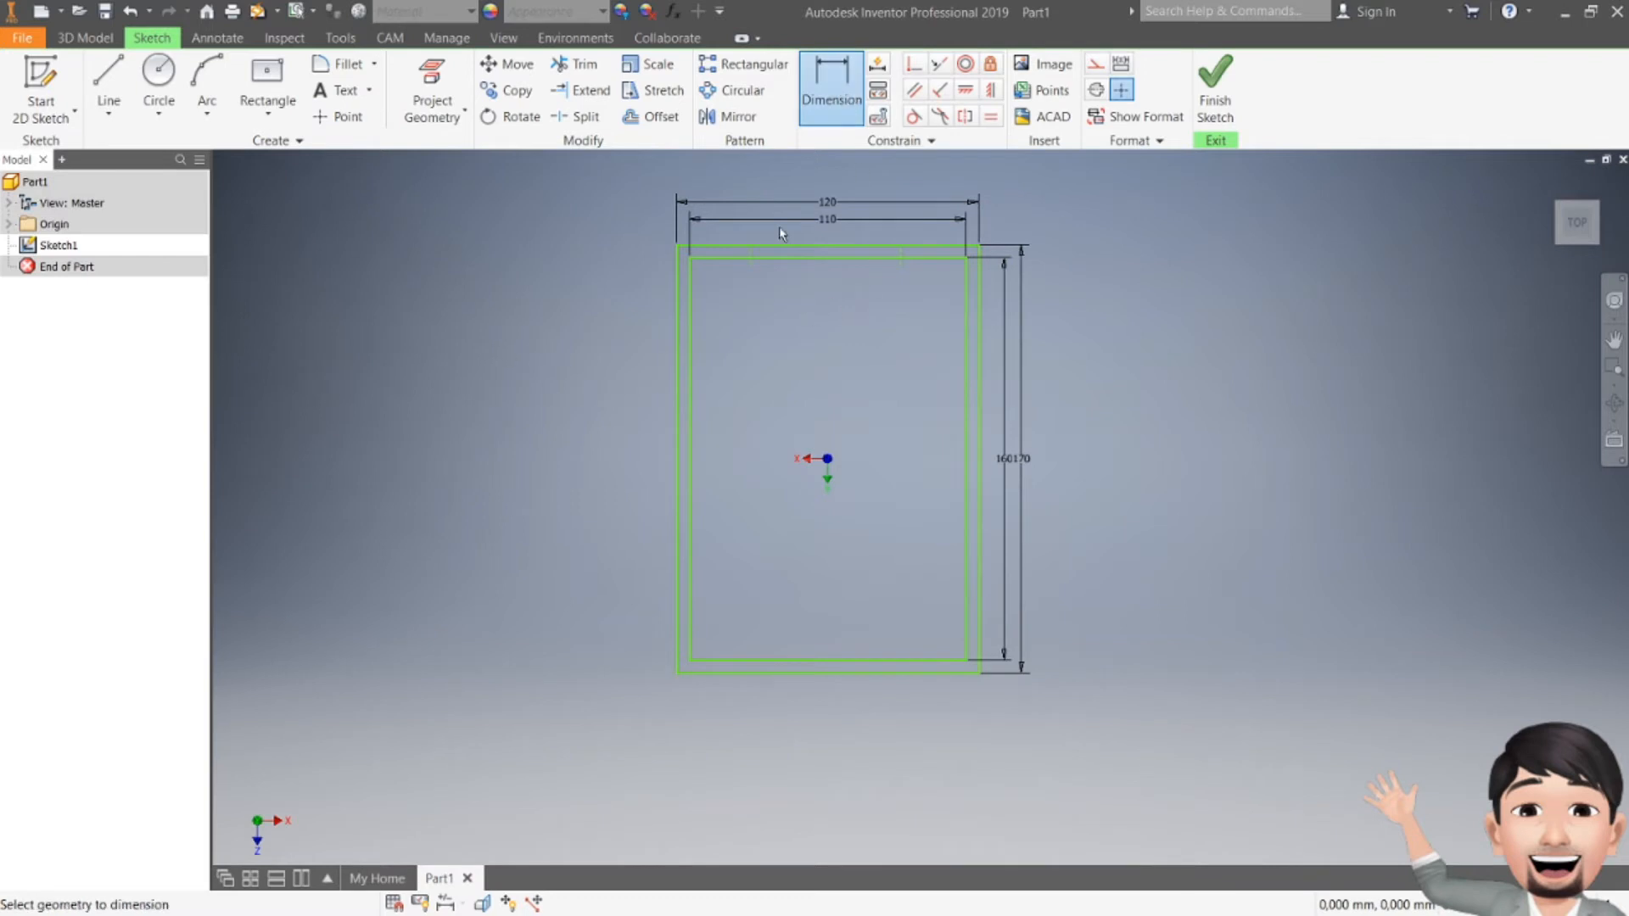
scroll(791, 224, up, 3)
middle_drag(774, 292, 772, 323)
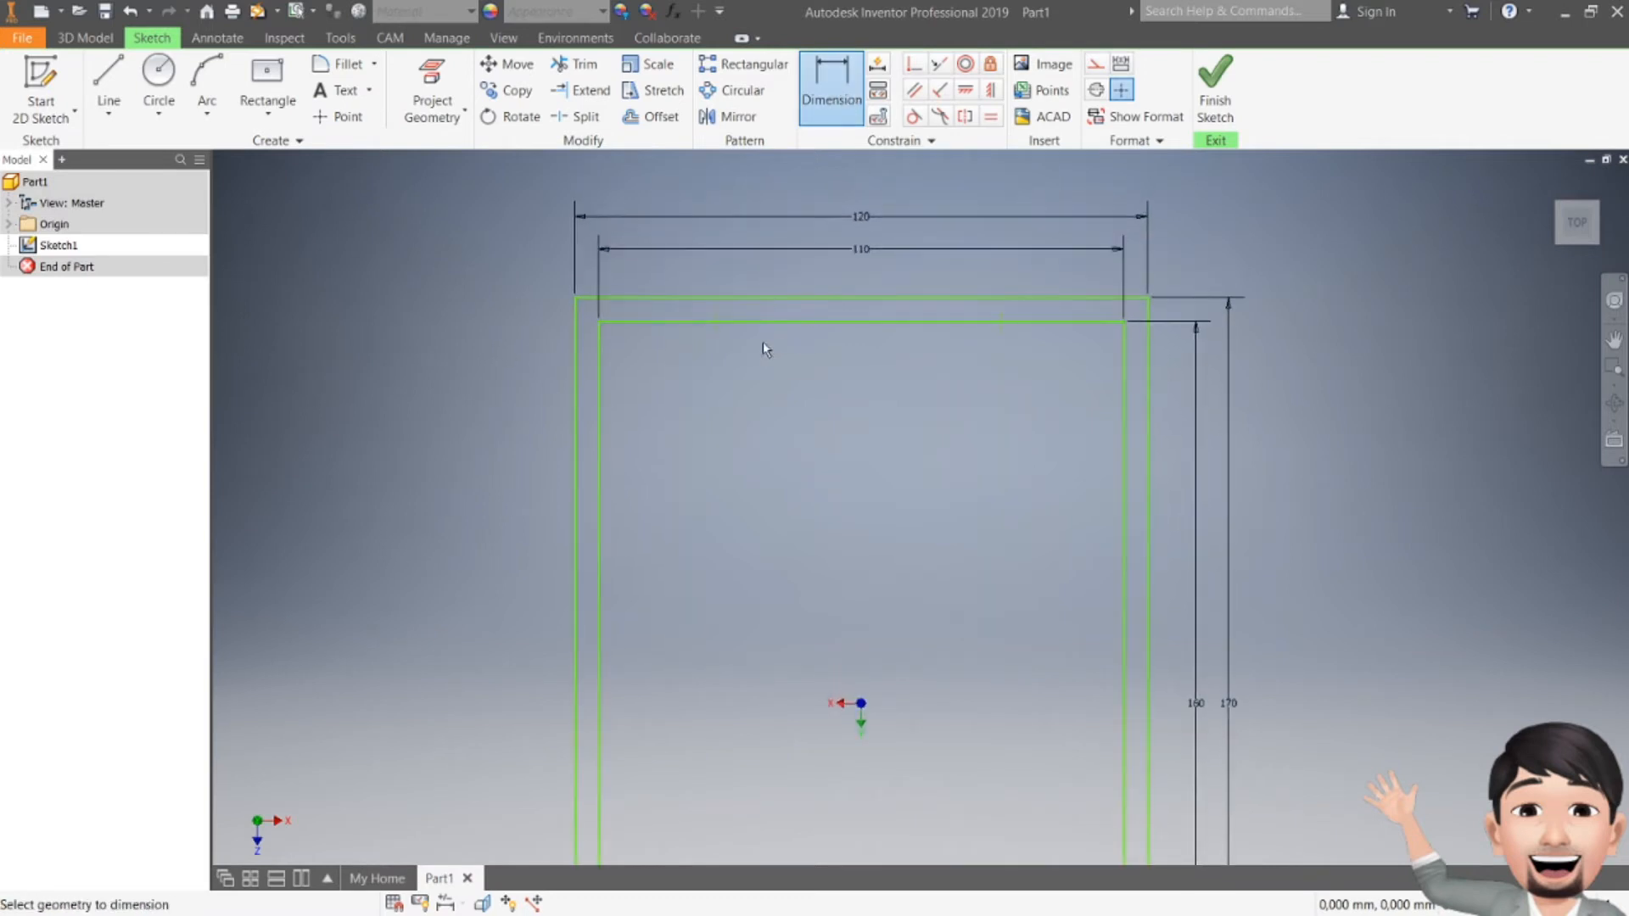
click(715, 324)
click(600, 356)
click(647, 395)
text(30)
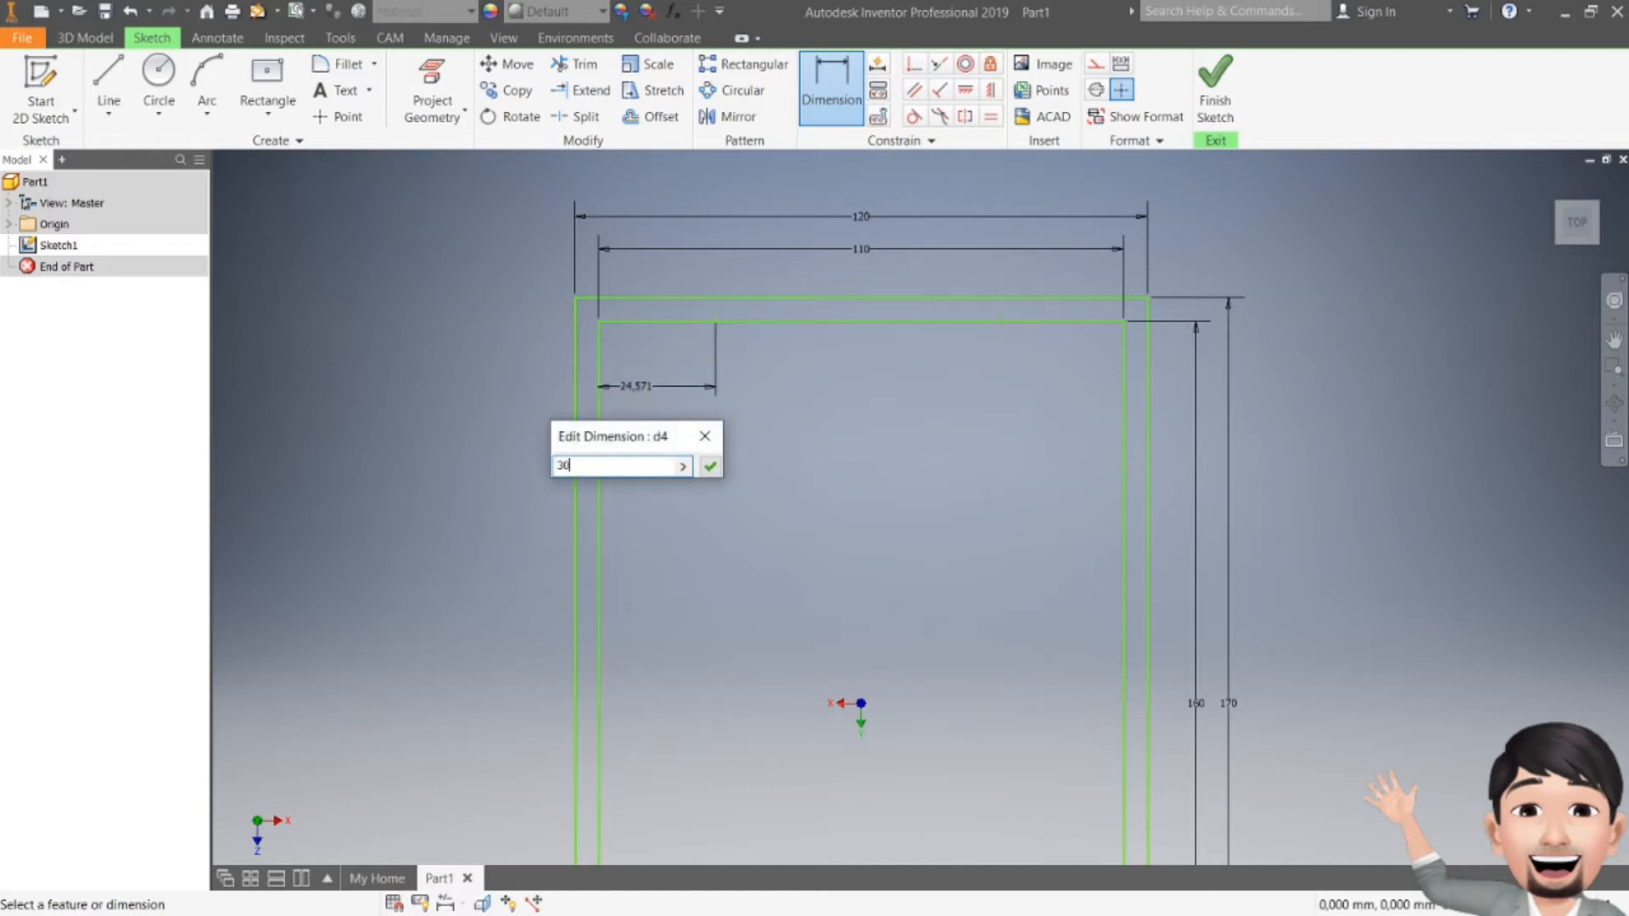
key(Return)
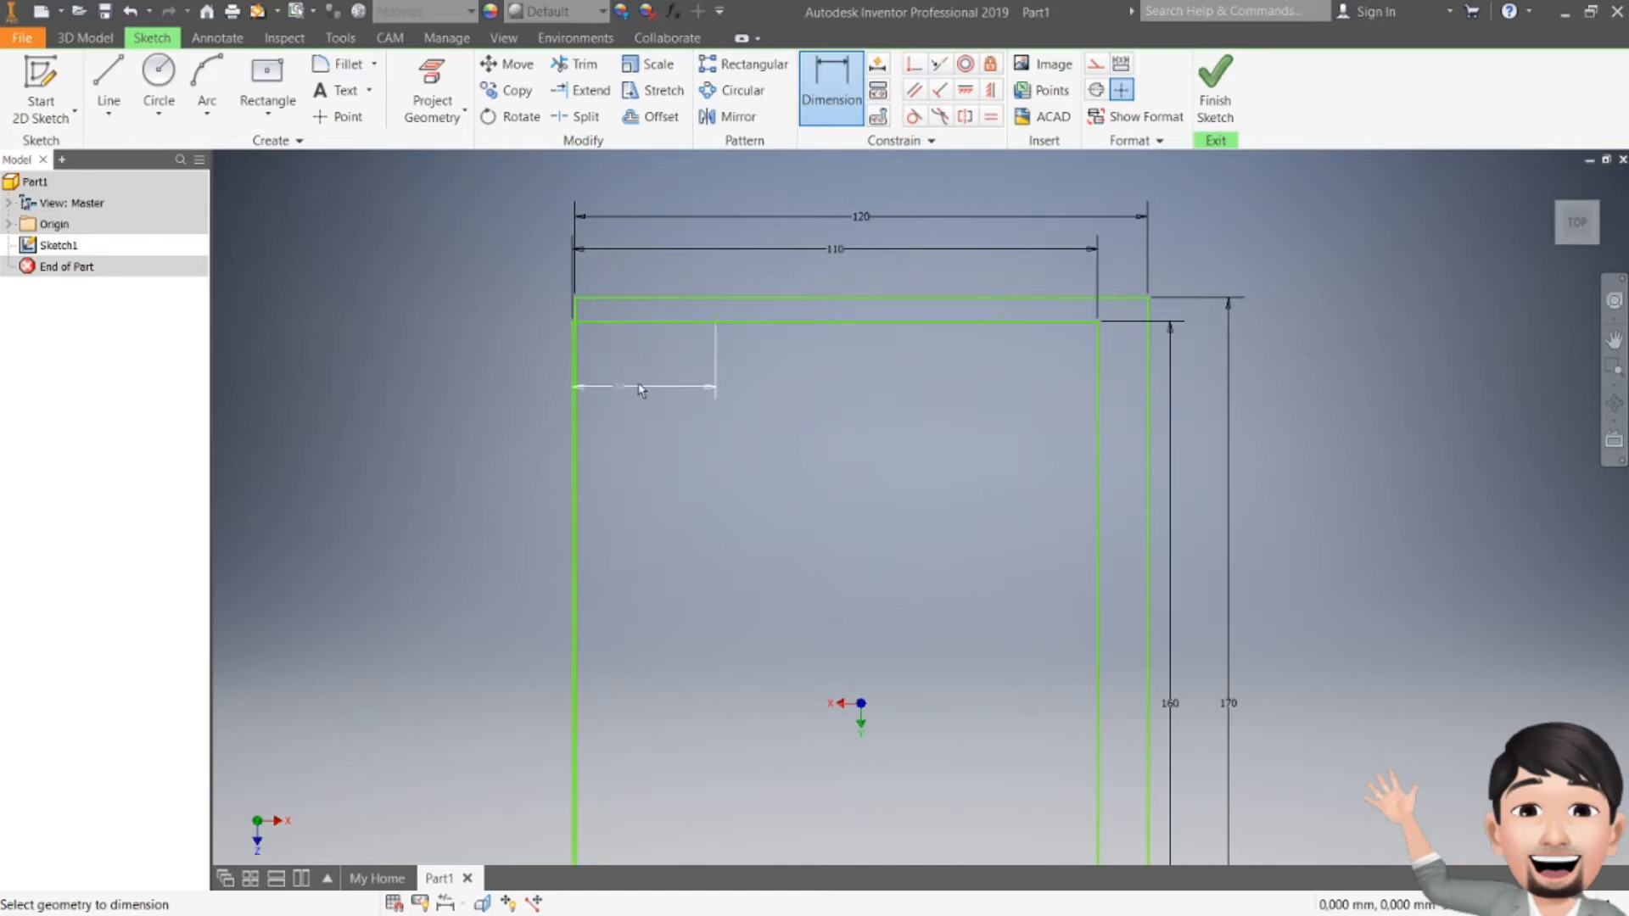
click(665, 374)
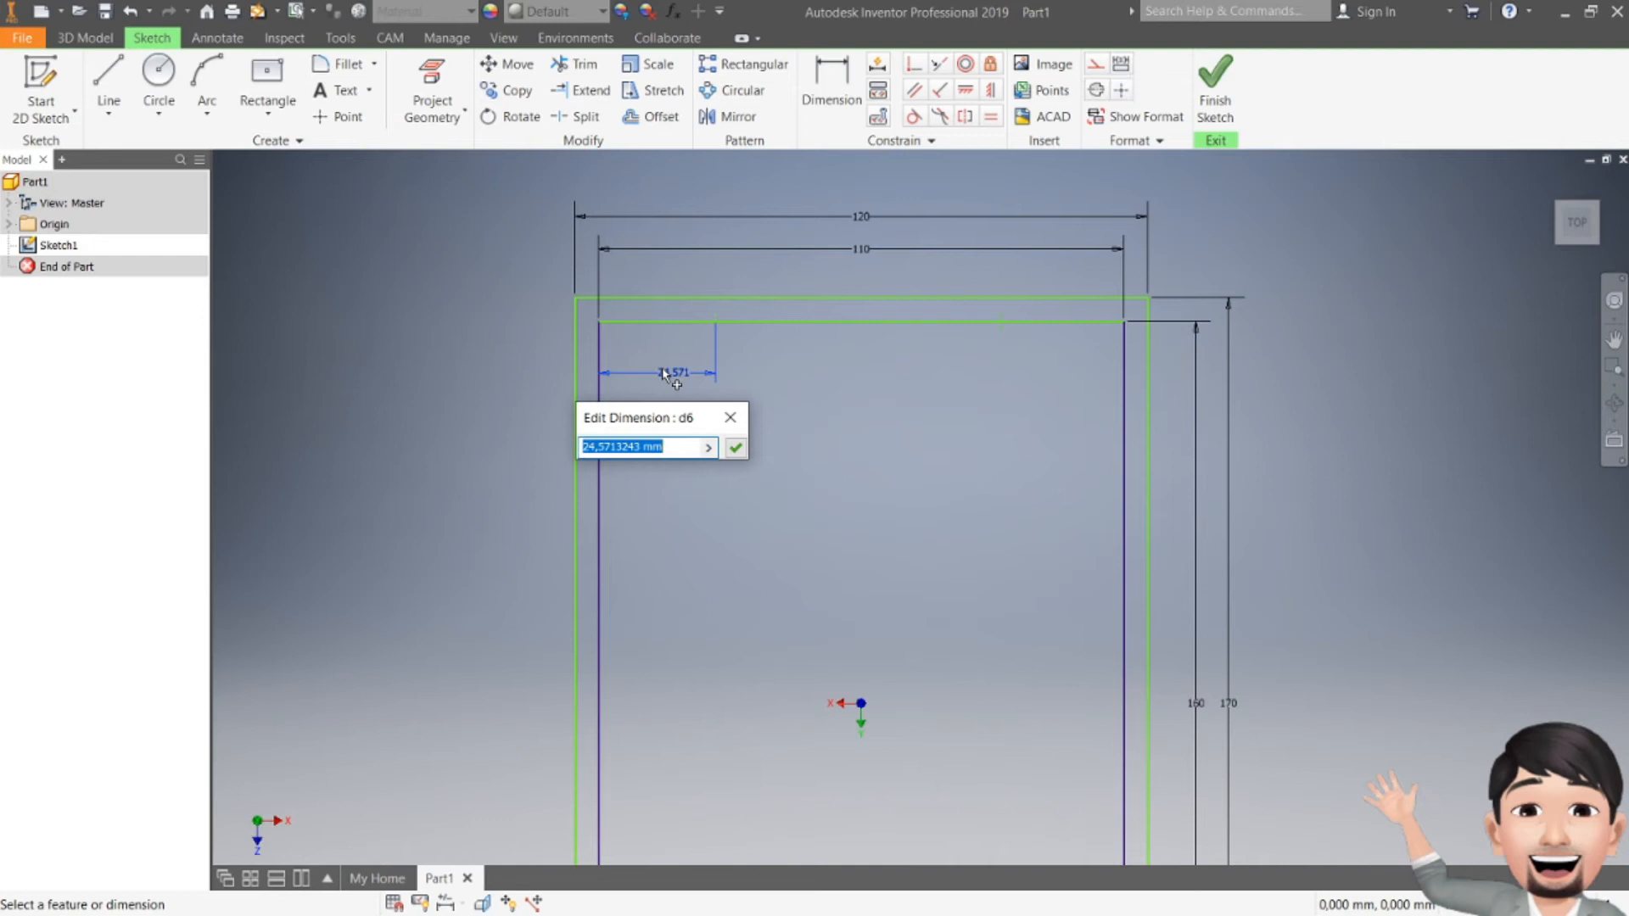
text(30)
key(Return)
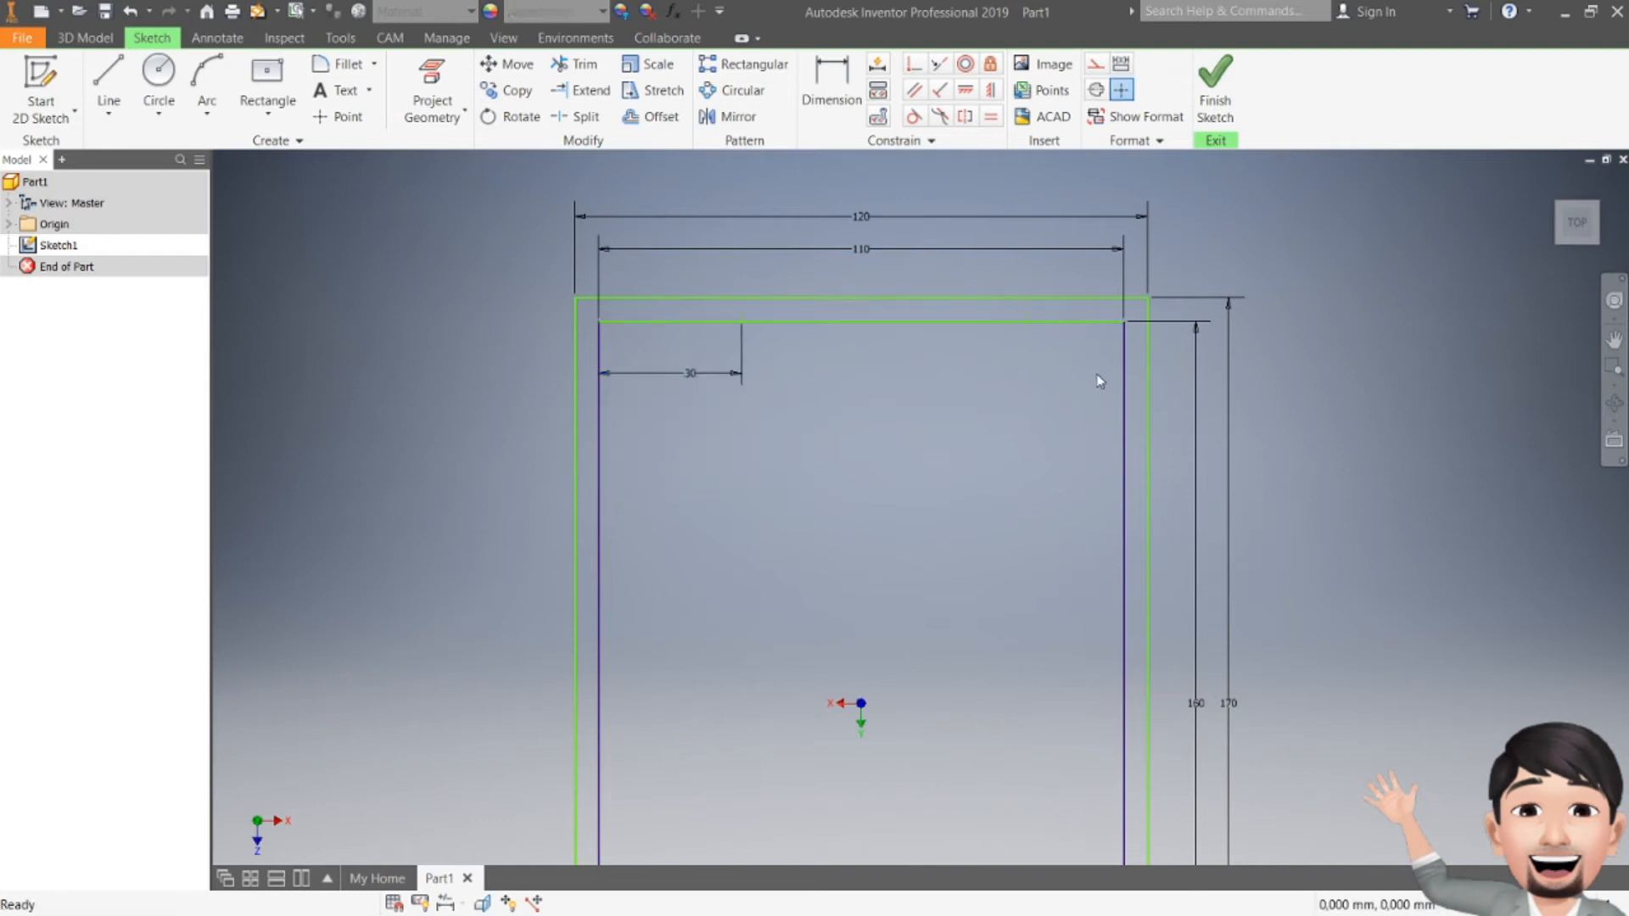
Step: Dimension the right top-edge point 30 mm from the inner right side, then check the reference drawing
key(d)
click(1026, 322)
click(1125, 411)
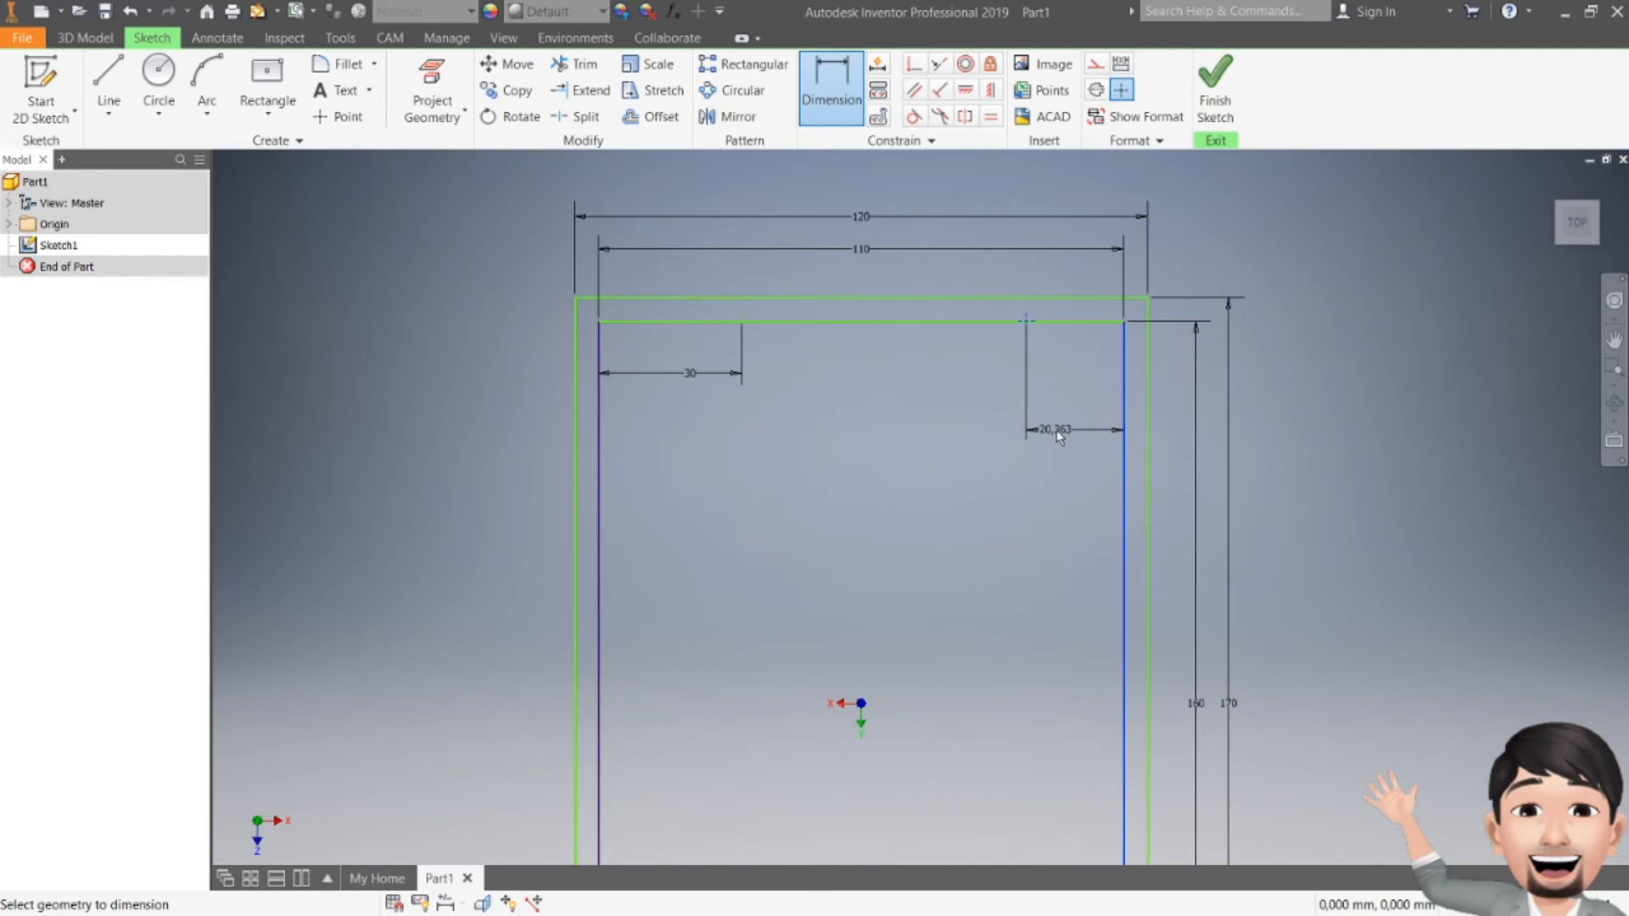
click(1058, 436)
text(30)
key(Return)
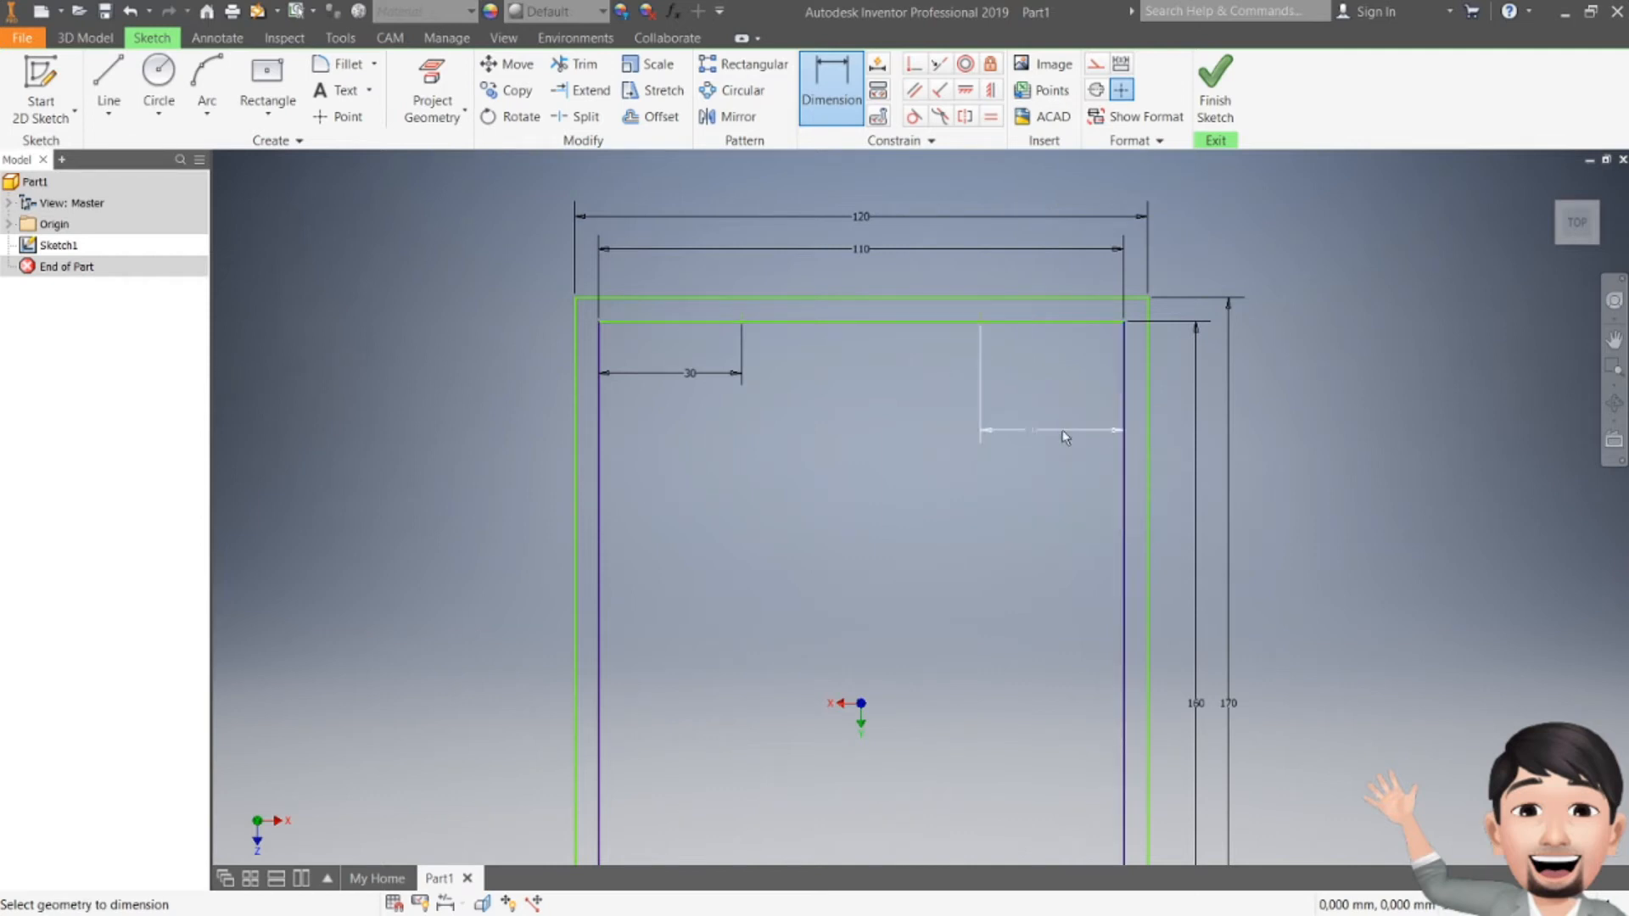
key(Escape)
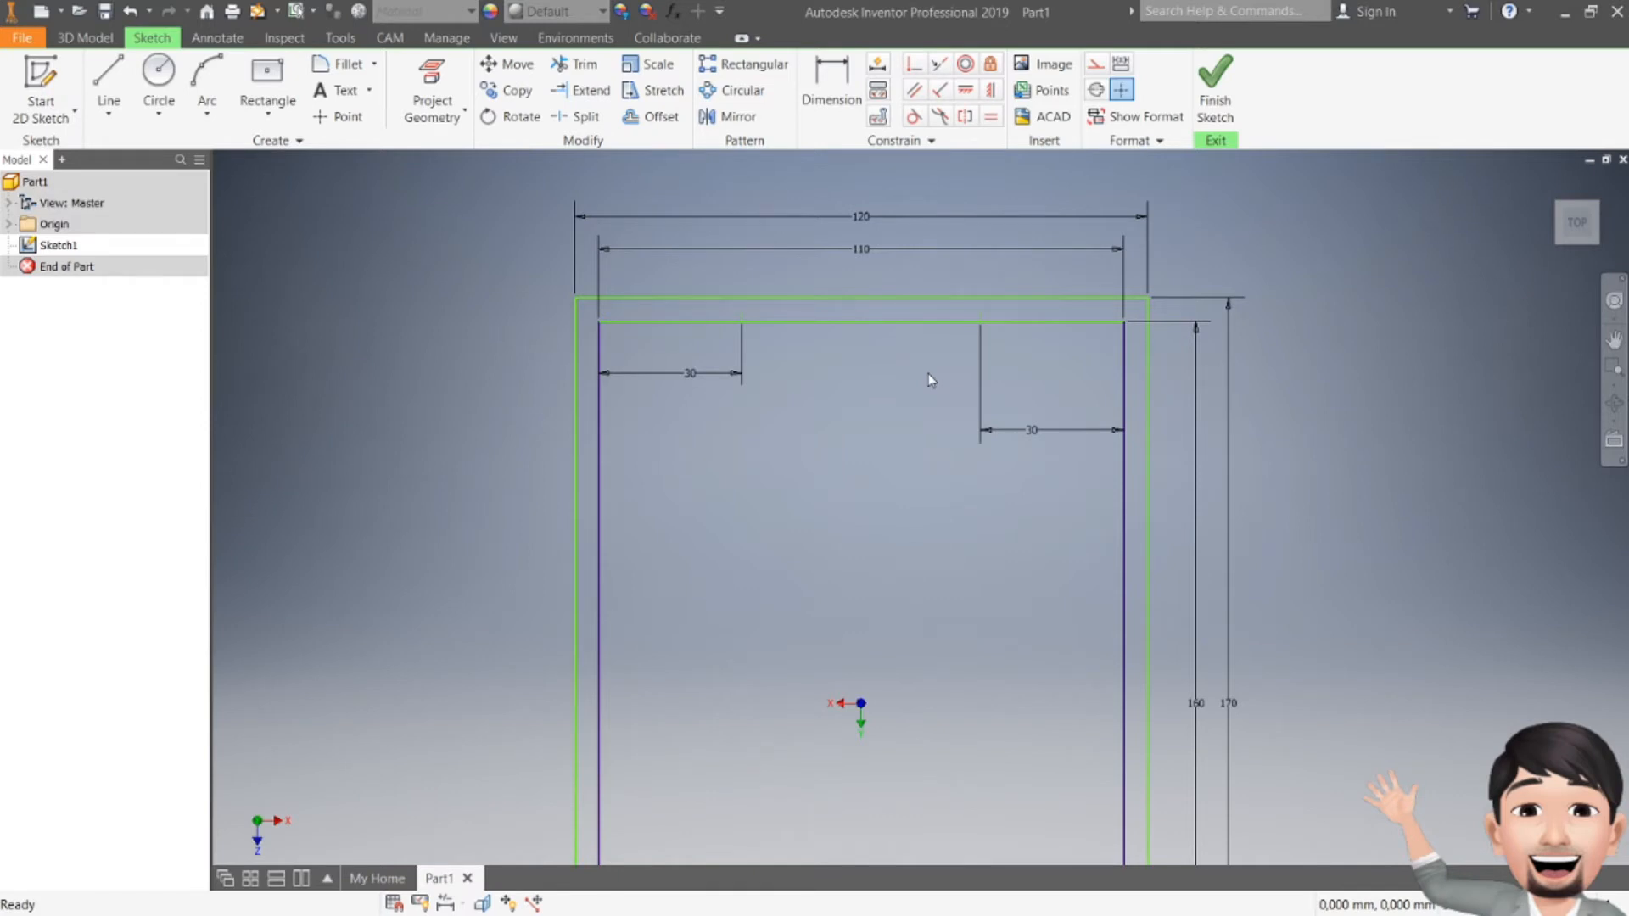
key(alt+Tab)
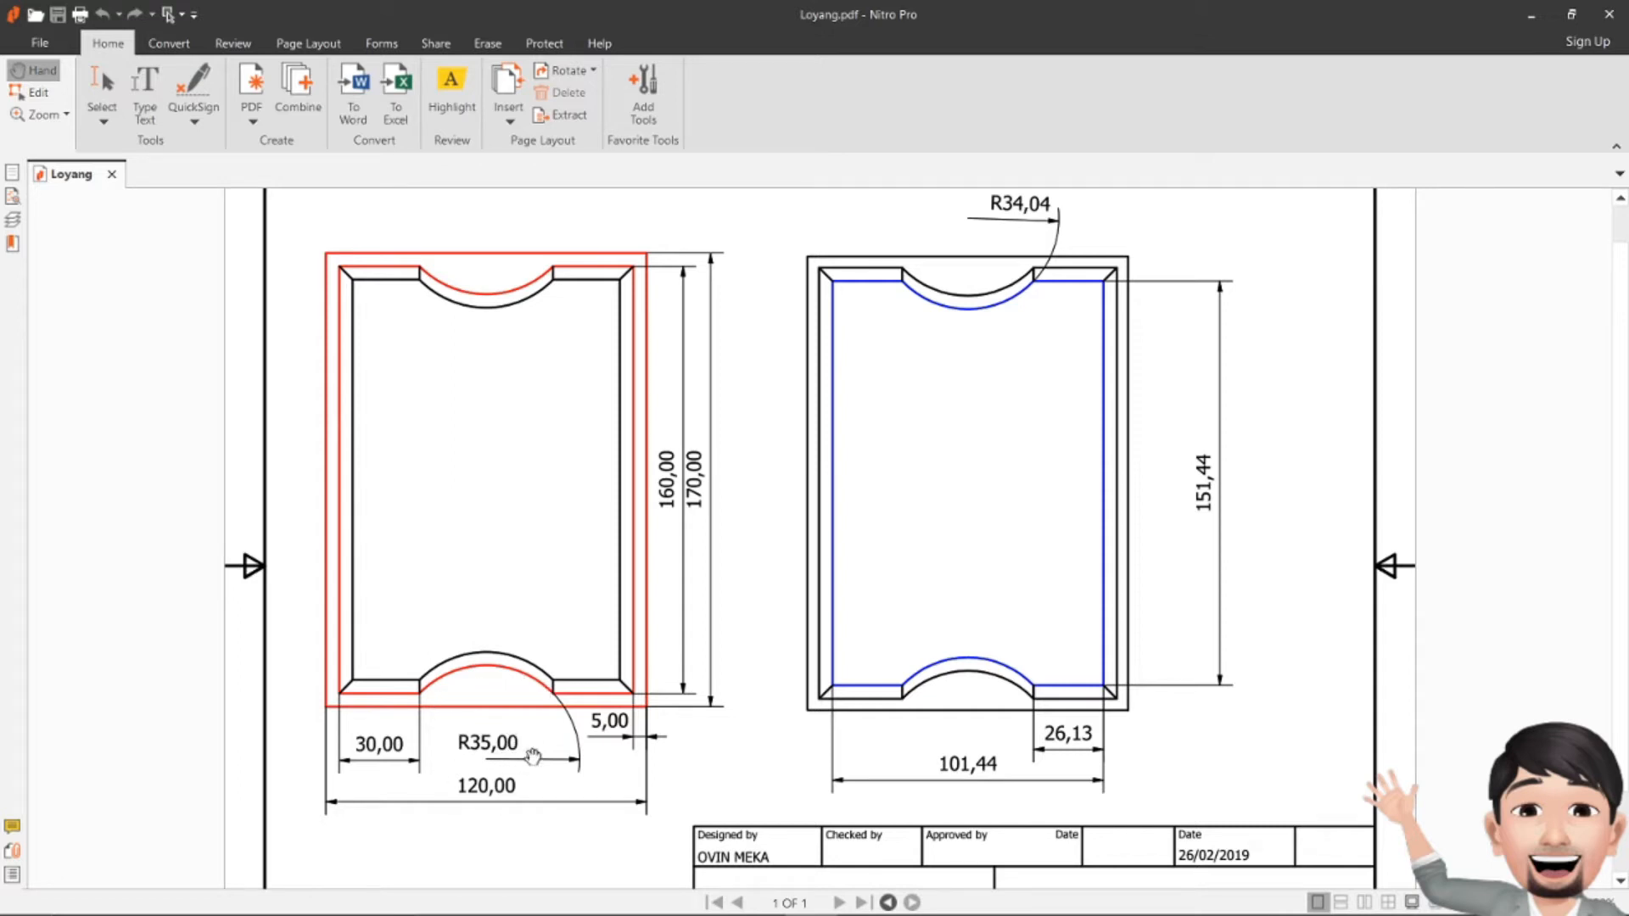
key(alt+Tab)
click(207, 84)
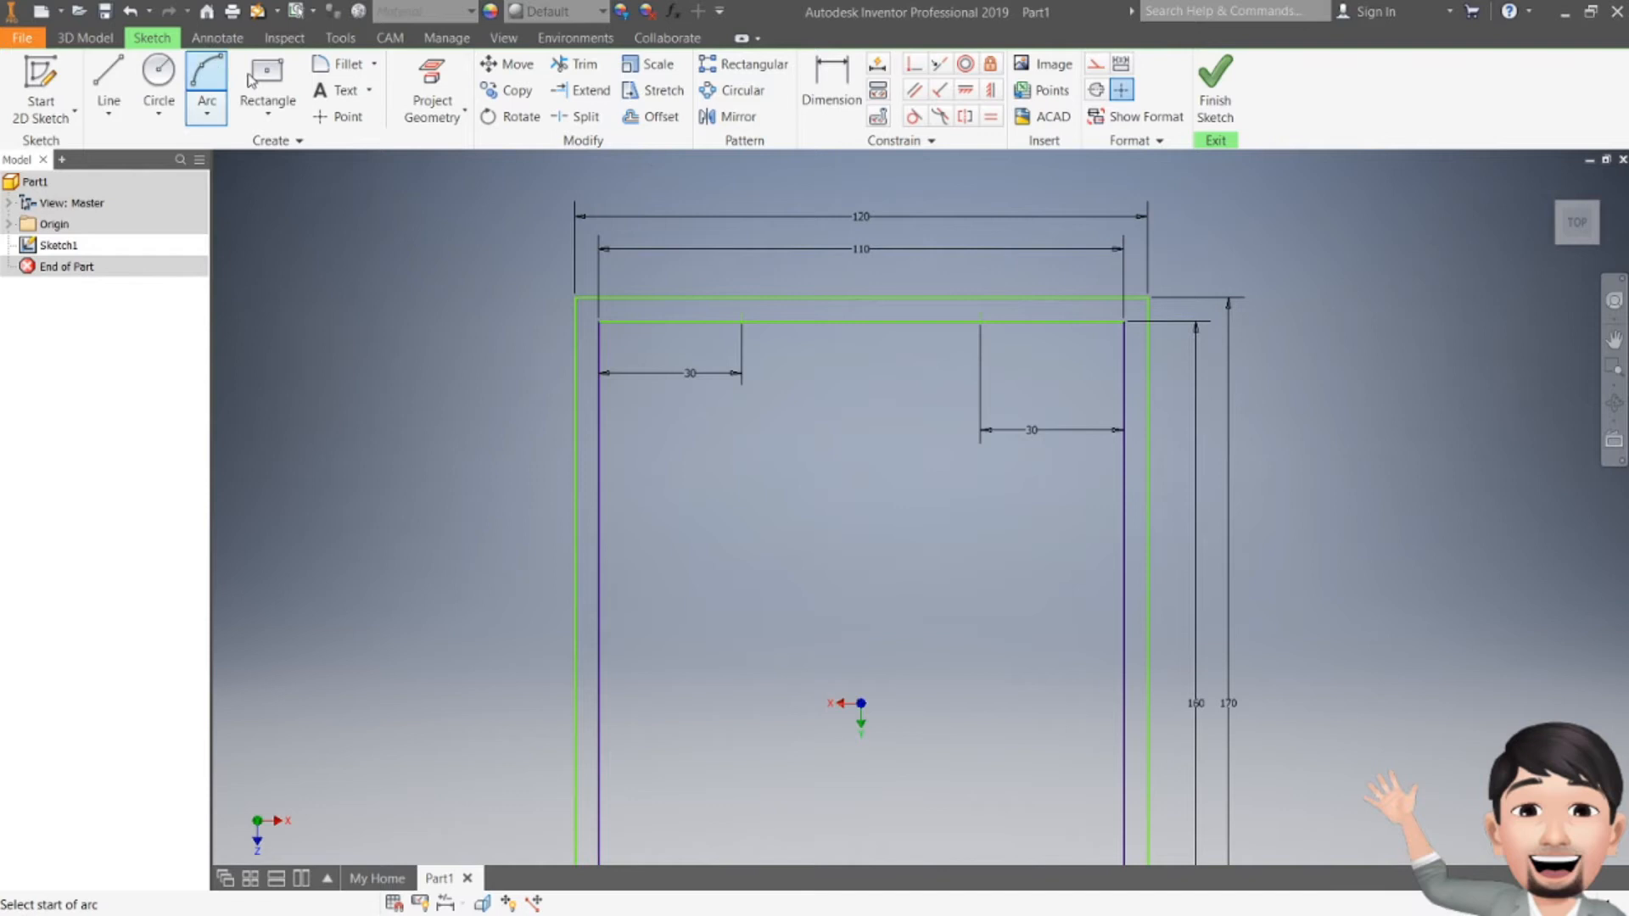
Step: Draw a three-point arc between the two 30 mm marks, bulging downward
click(742, 321)
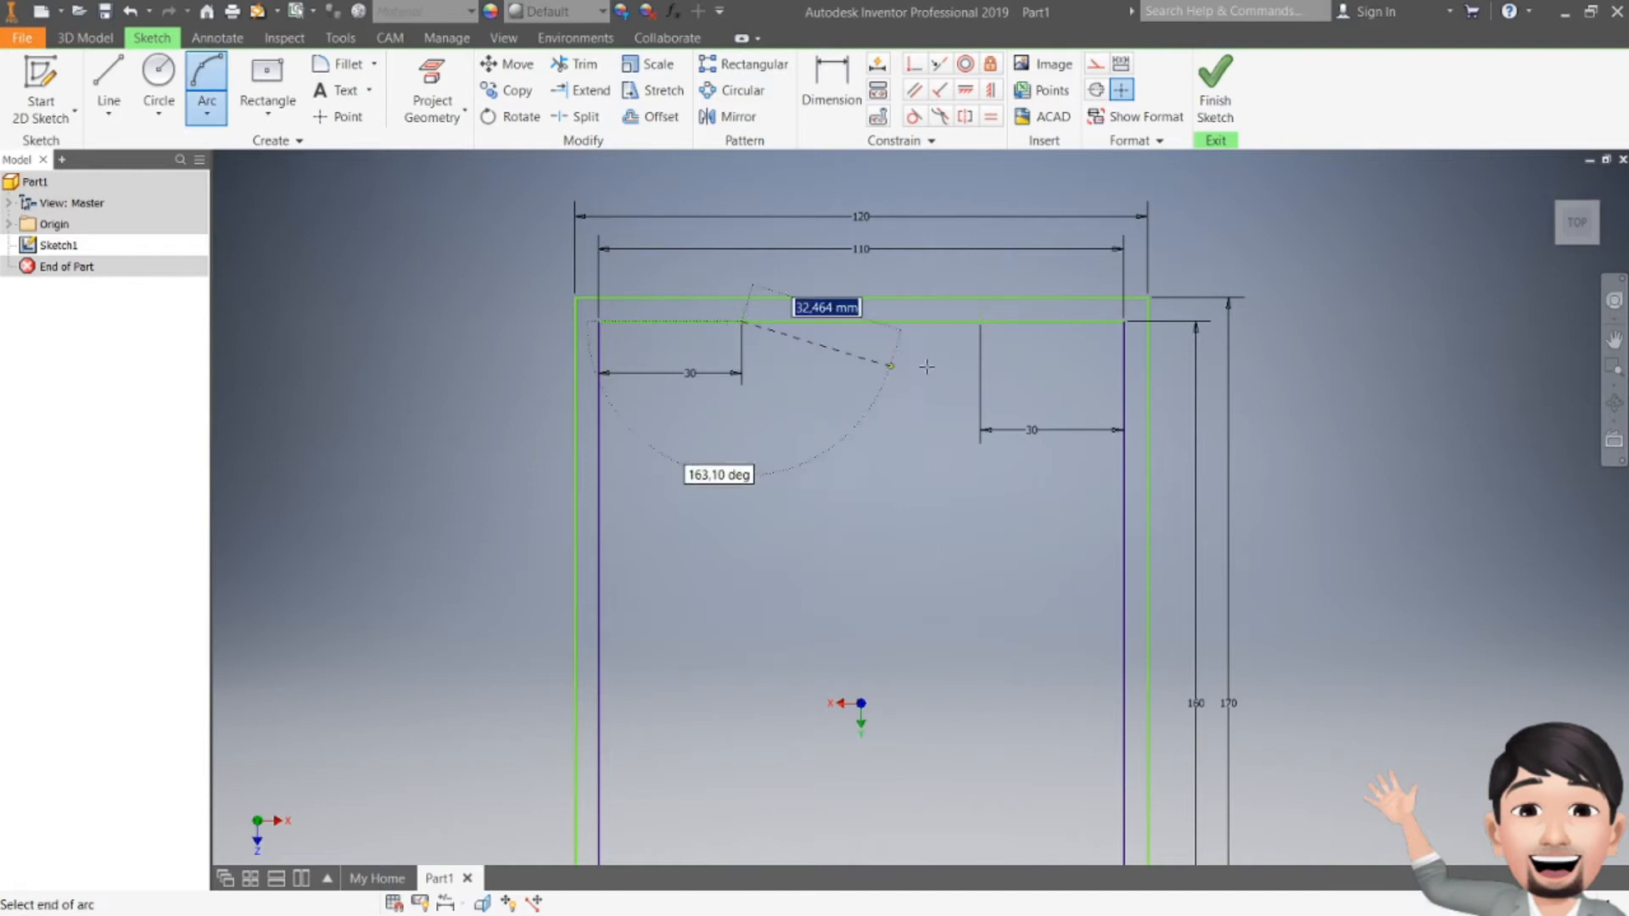
click(980, 321)
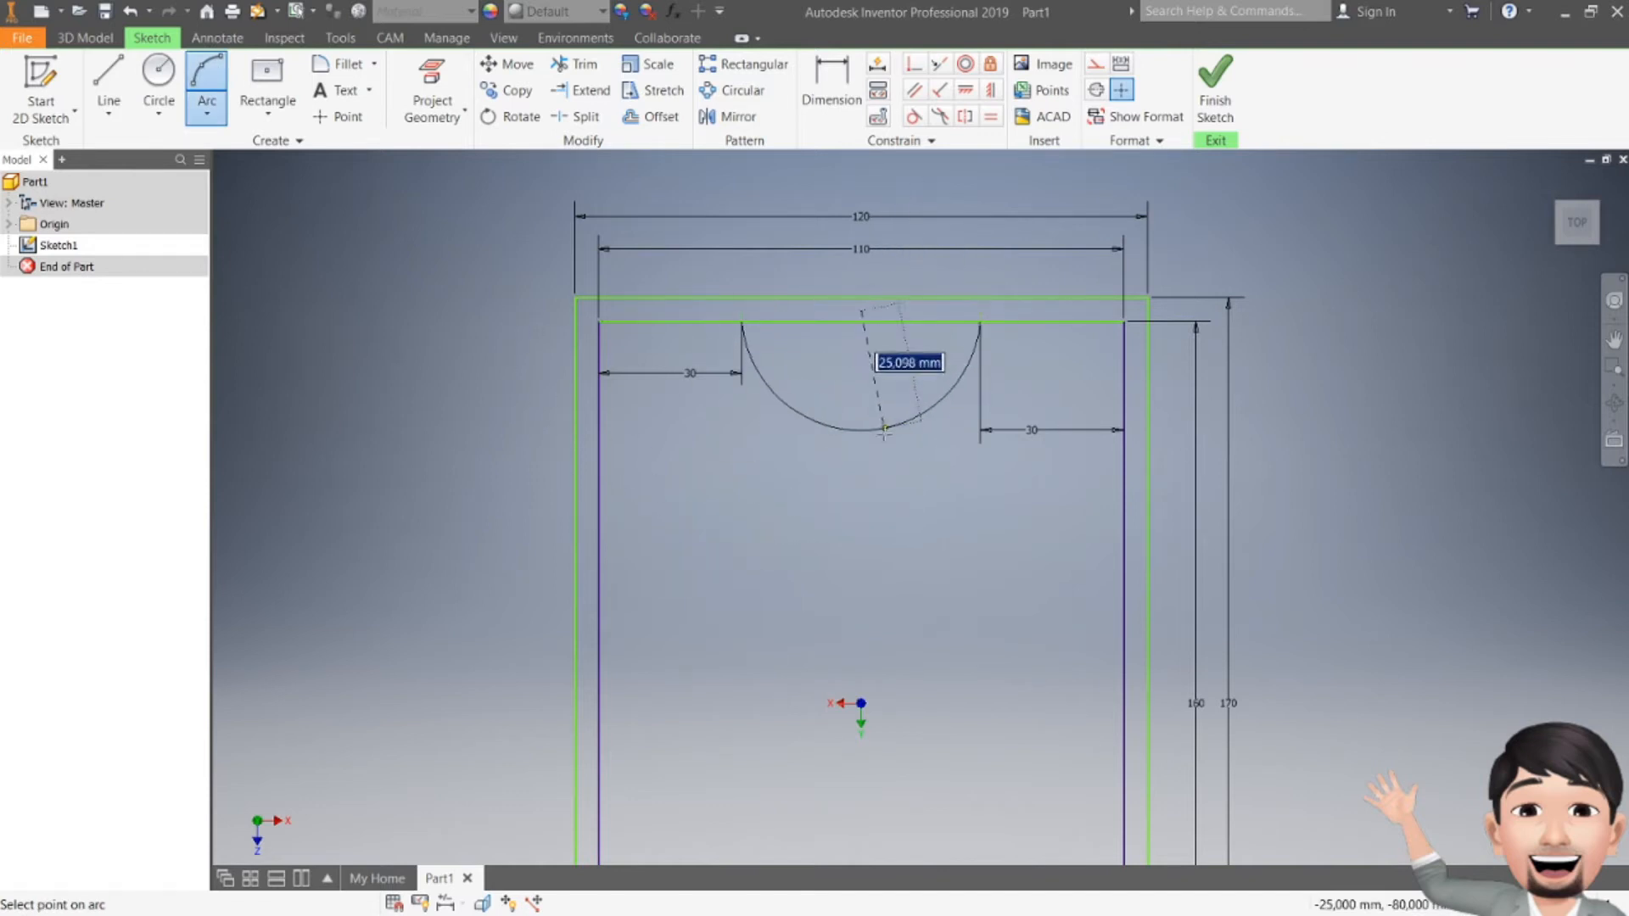
click(882, 417)
key(Escape)
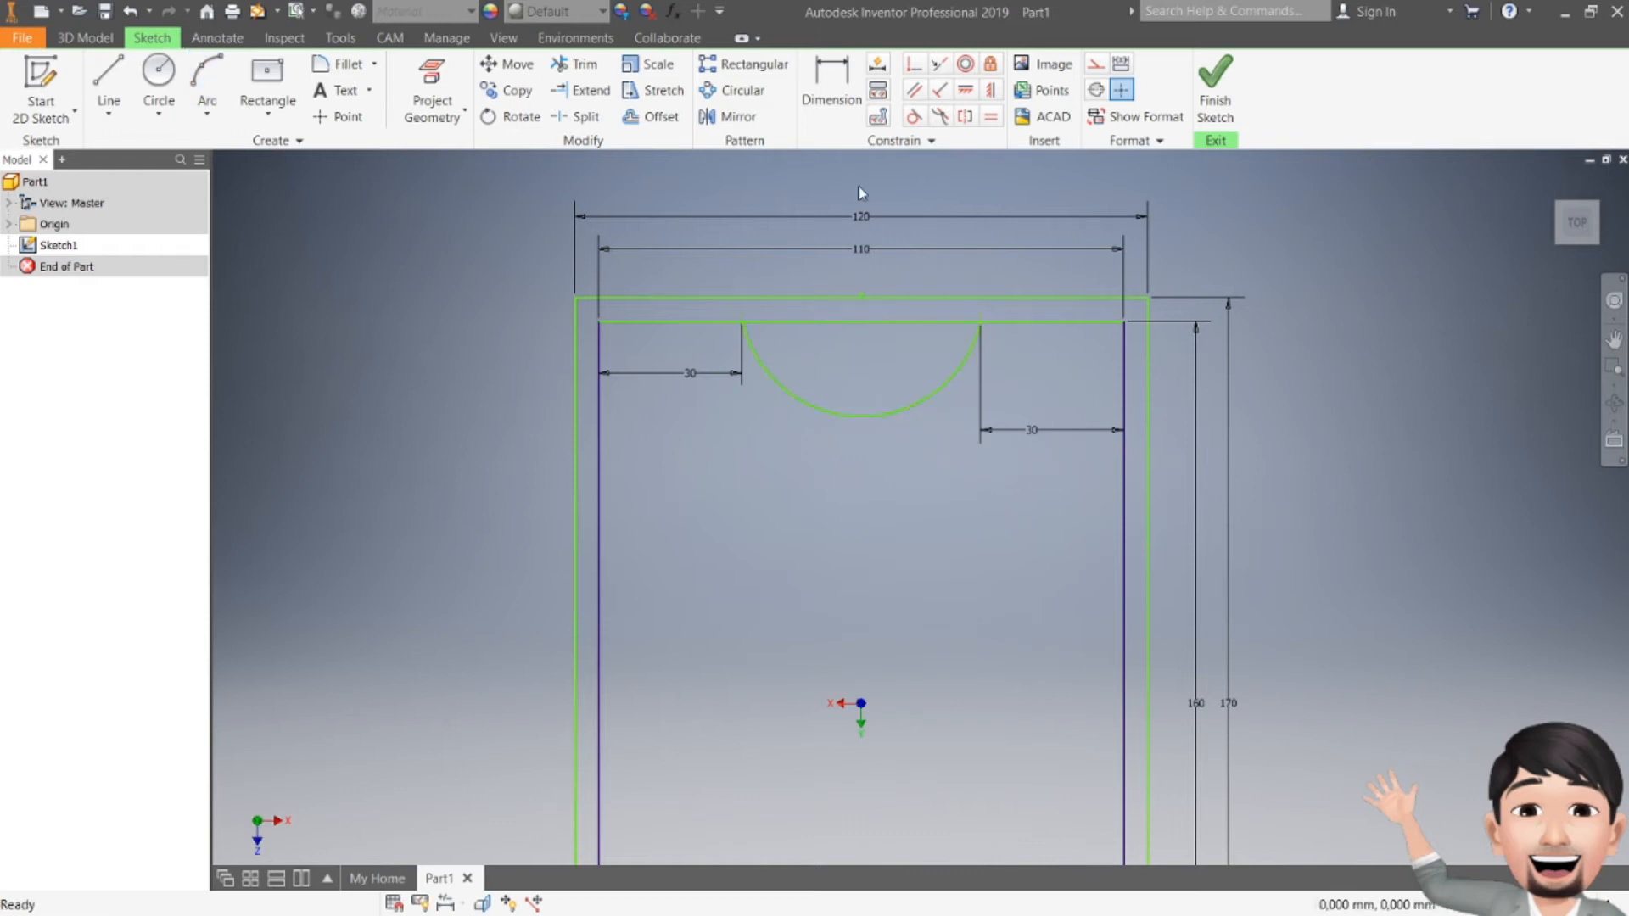
Step: Dimension the arc's depth as 35
click(831, 84)
click(929, 401)
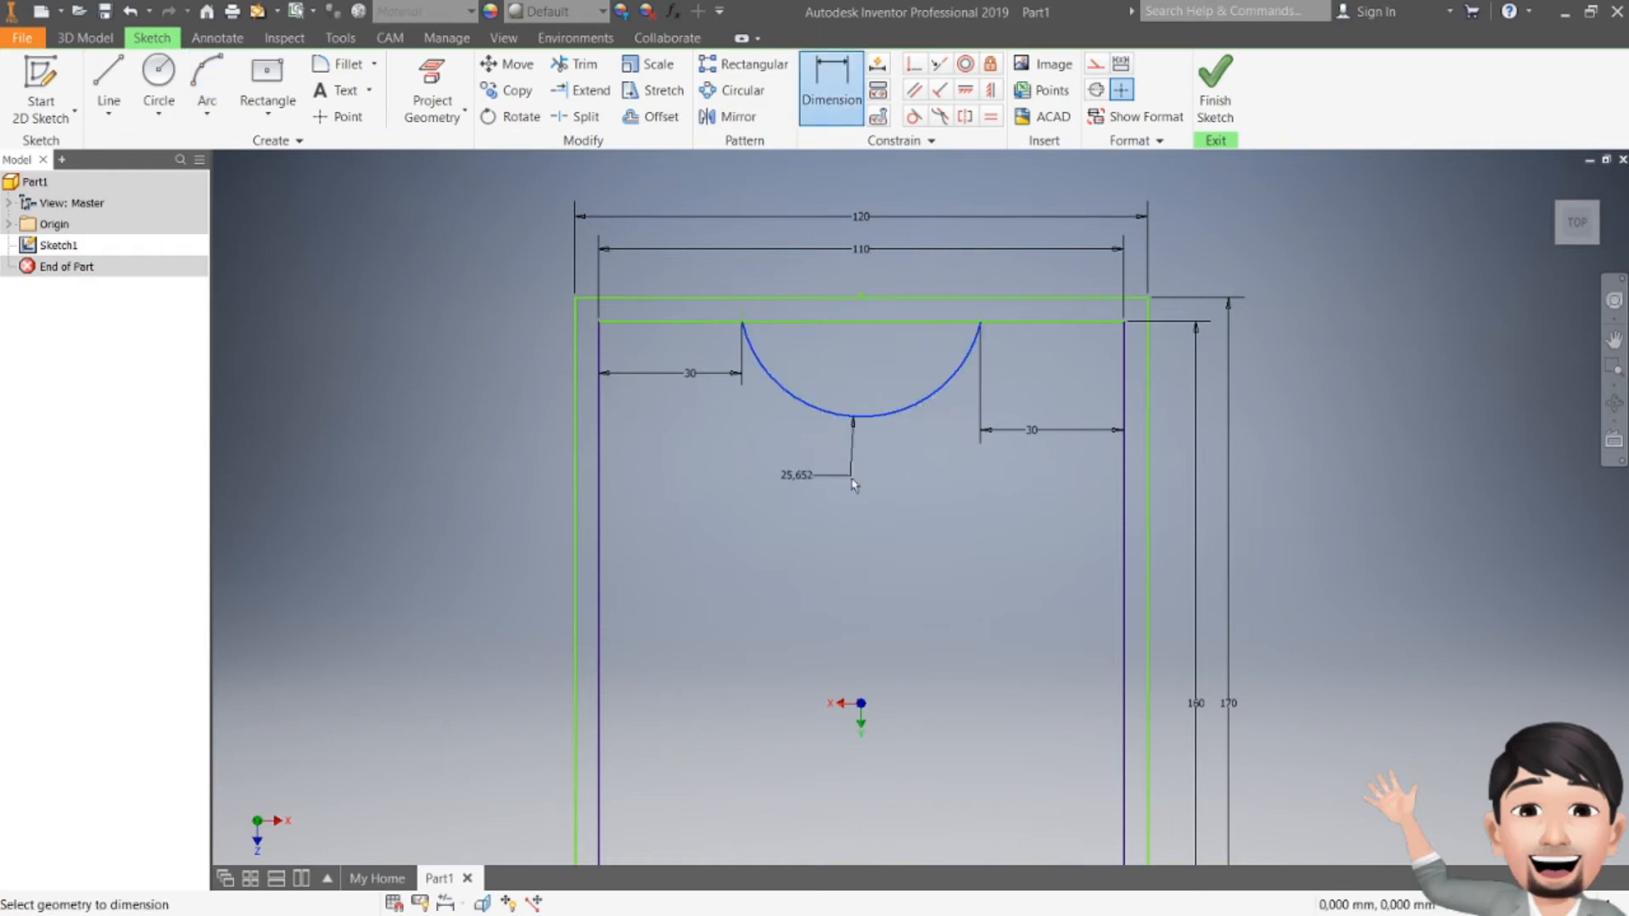
click(854, 483)
text(35)
key(Return)
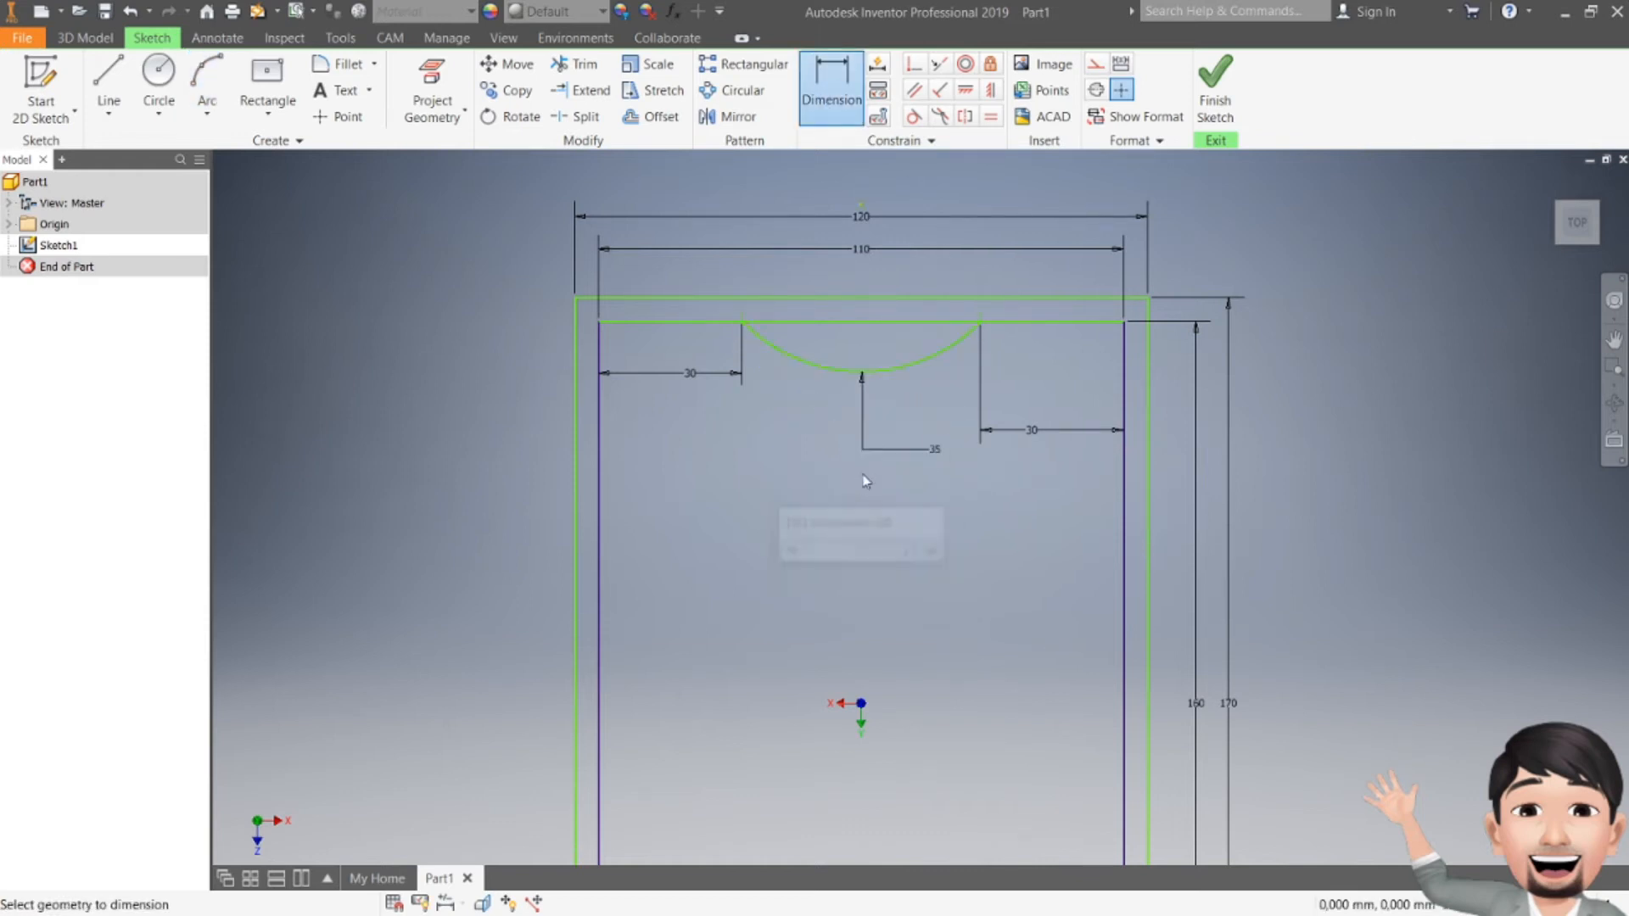
key(Escape)
Step: Zoom out and draw a short horizontal line leftward from the inner right edge's mid-height
scroll(918, 533, down, 3)
middle_drag(918, 534, 848, 463)
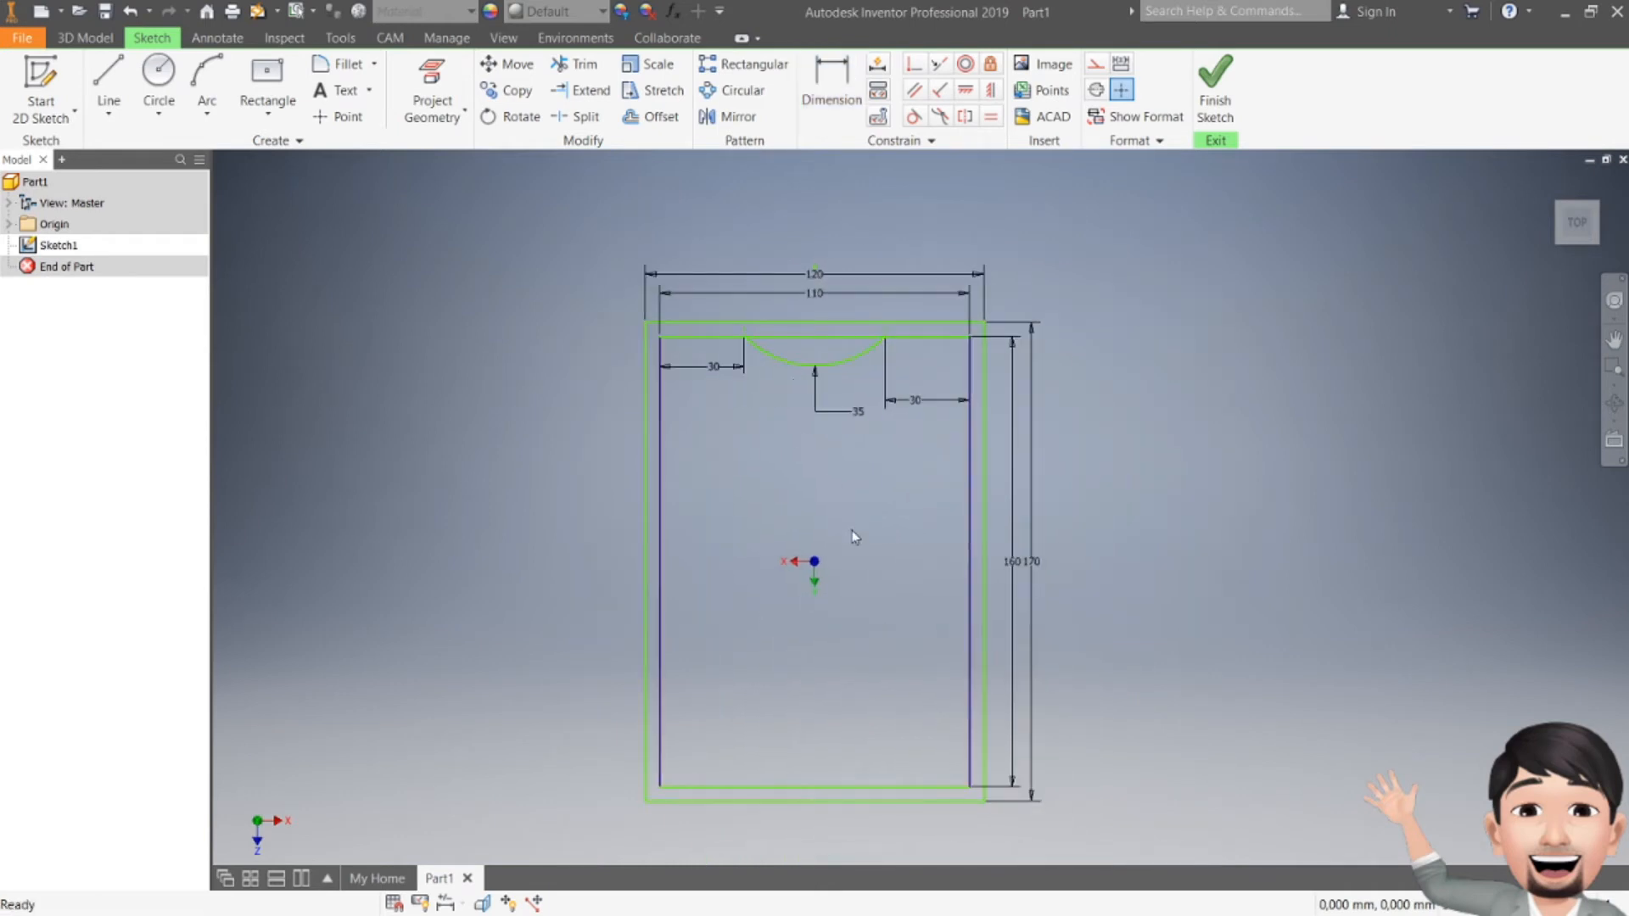
middle_drag(851, 530, 822, 487)
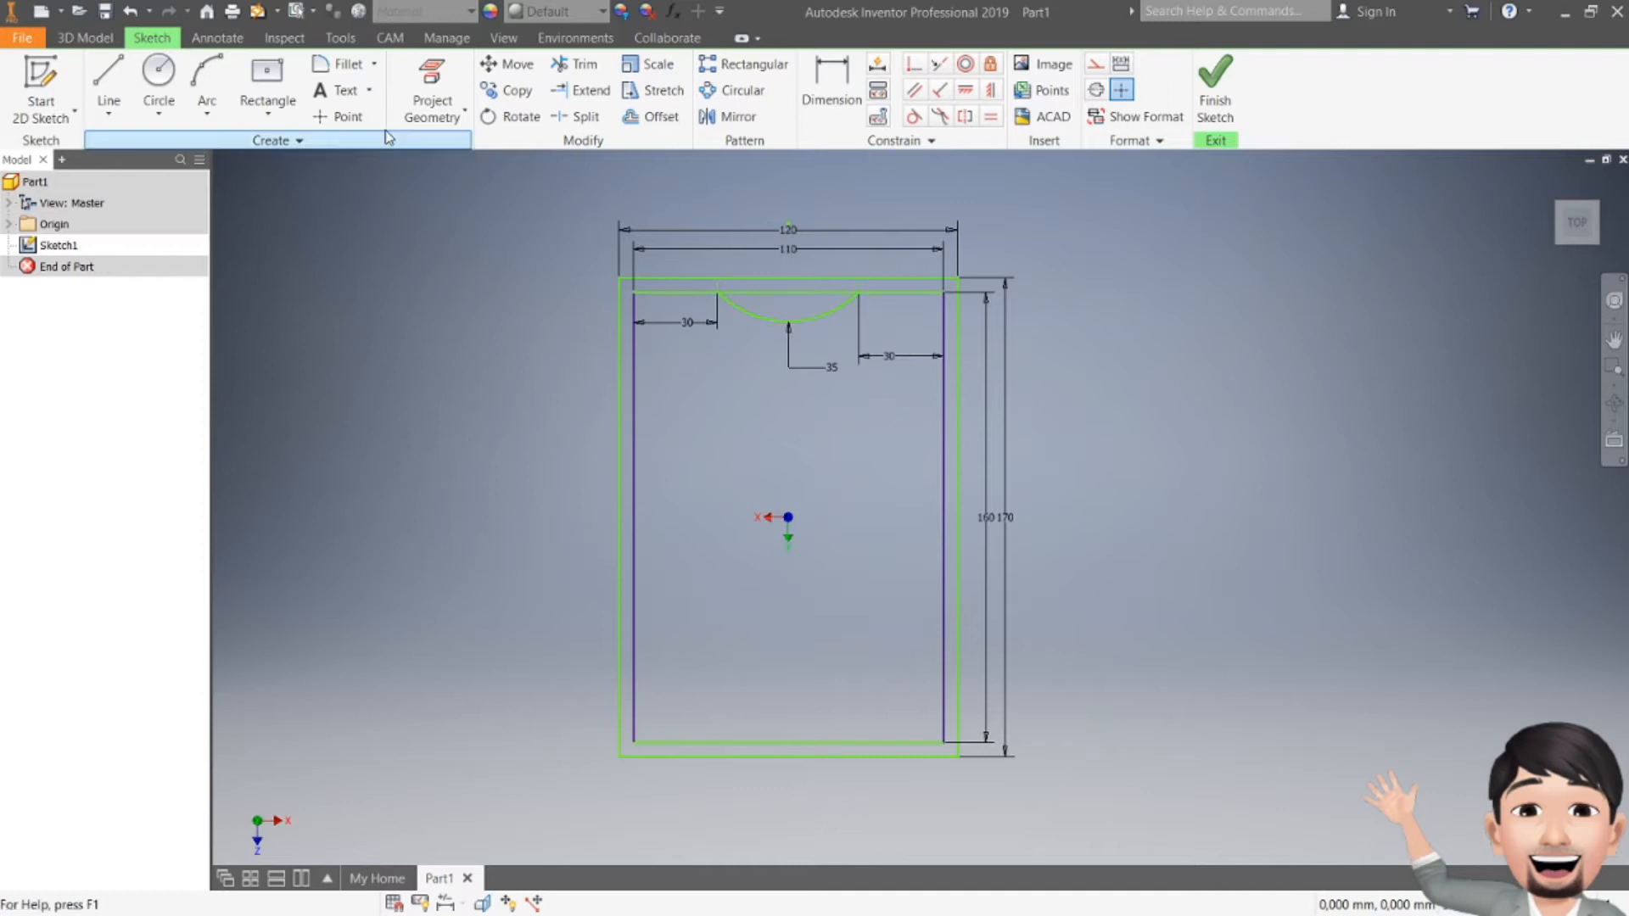
click(108, 81)
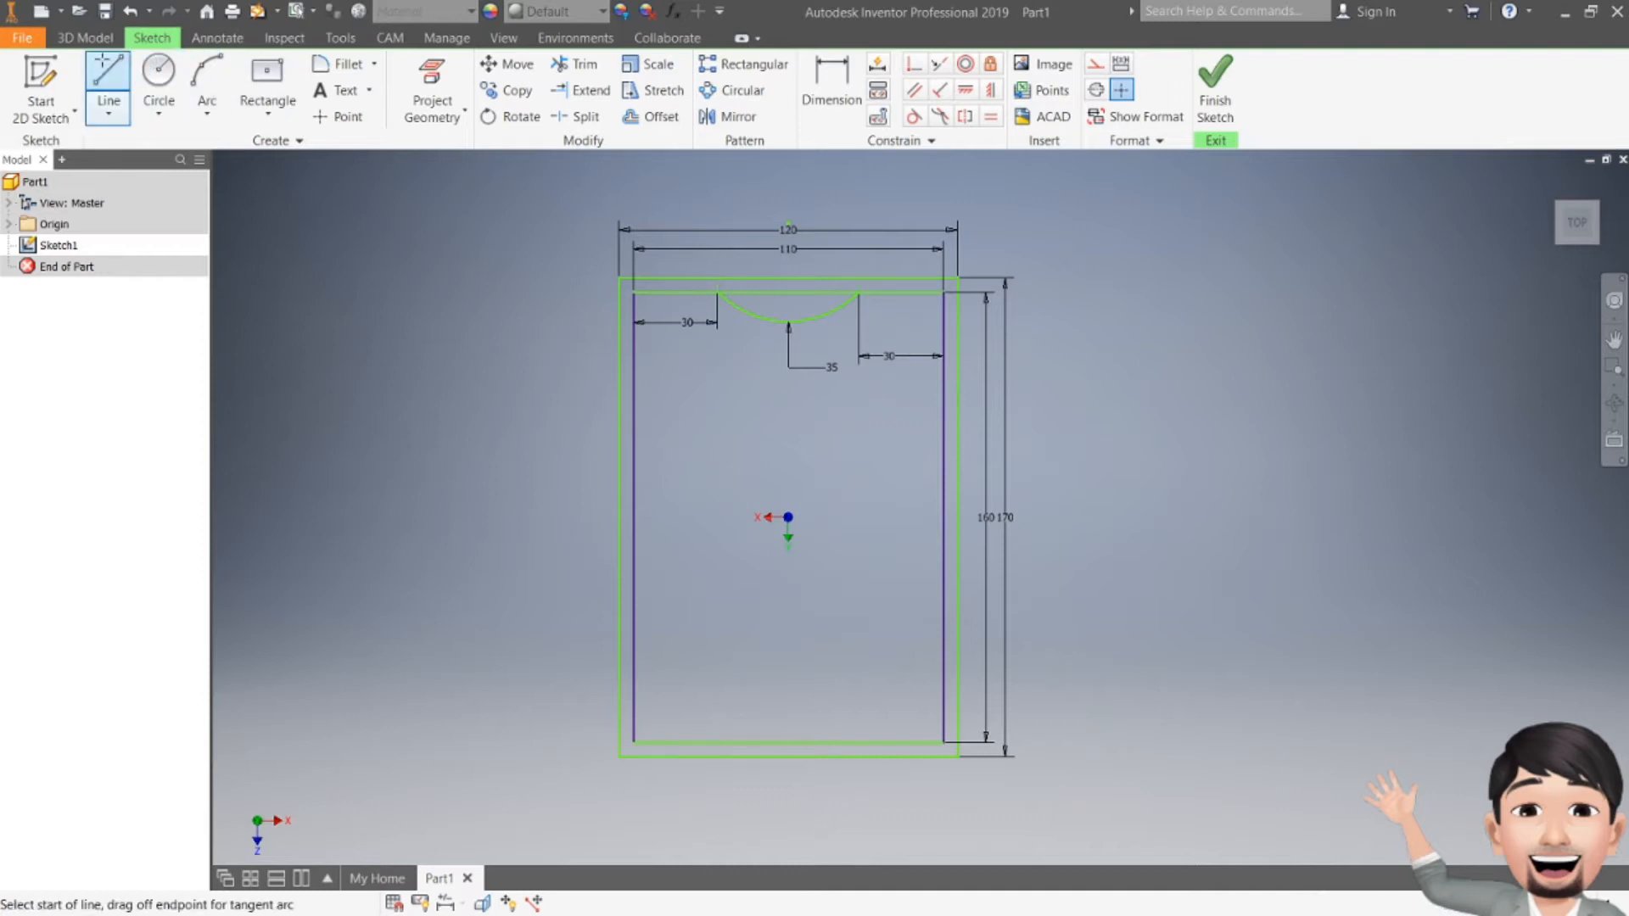
click(943, 519)
click(882, 517)
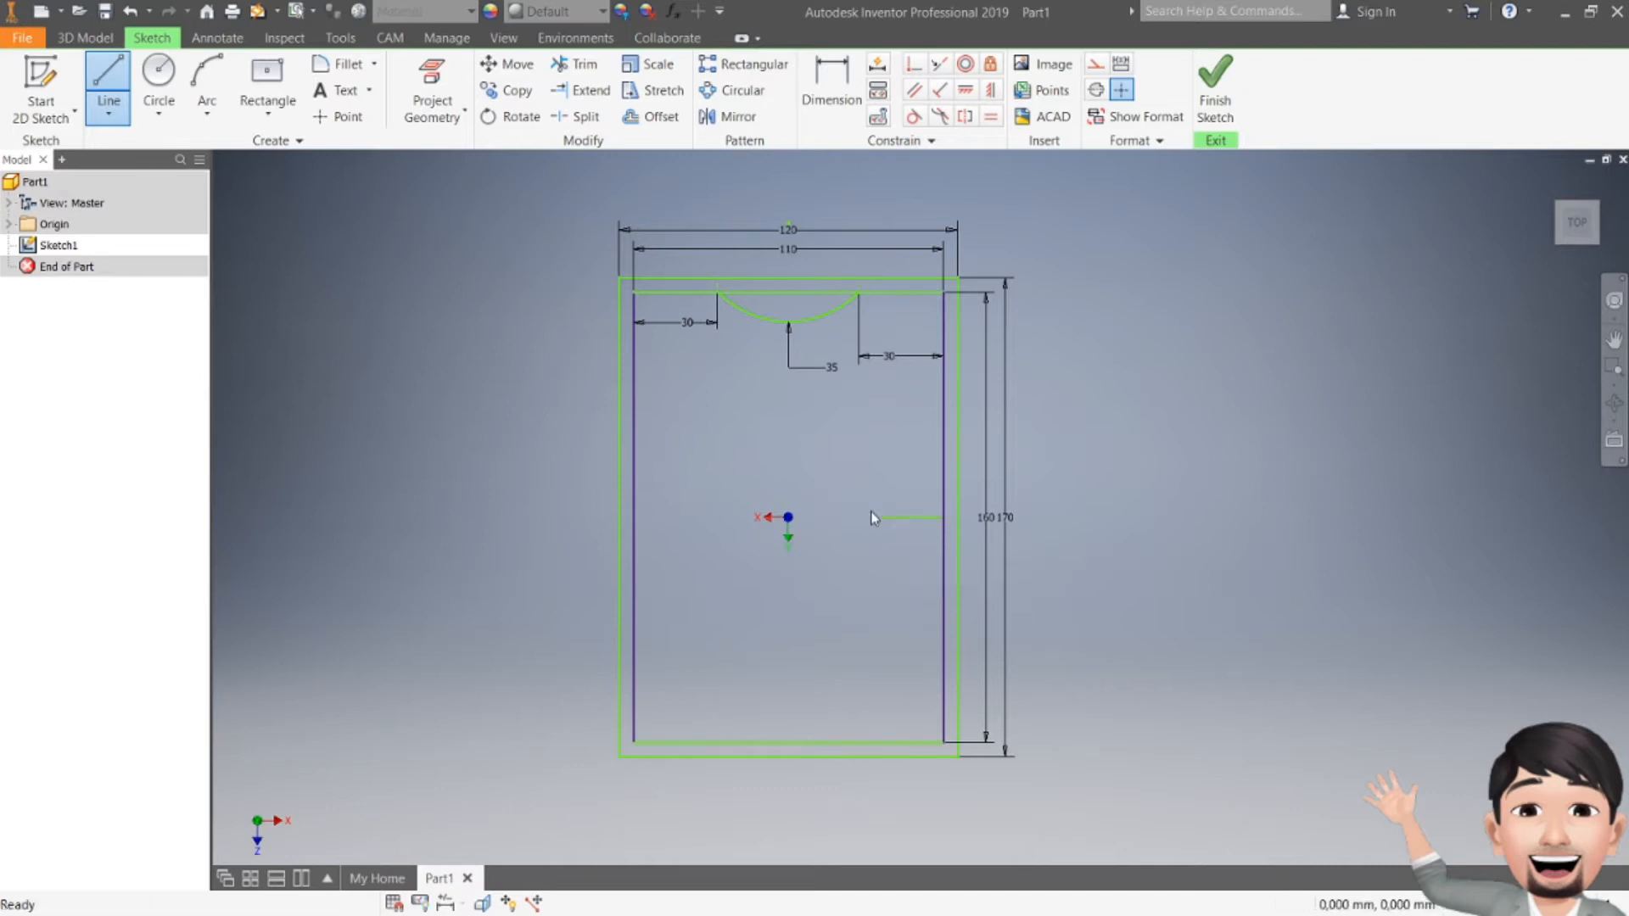
key(Escape)
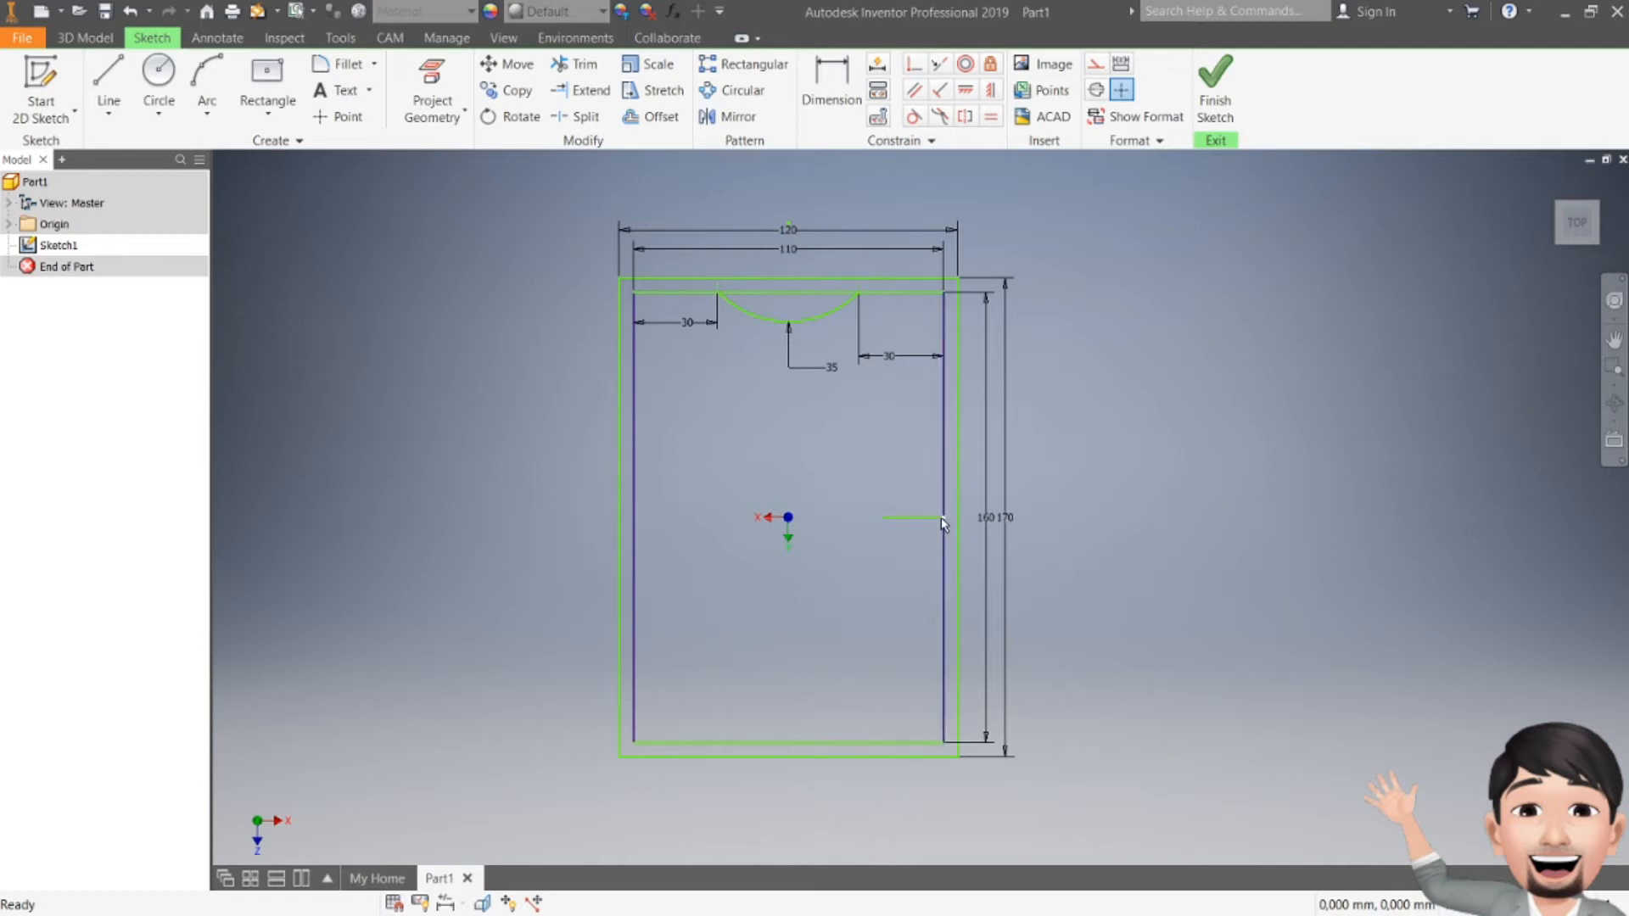
mouse_move(944, 519)
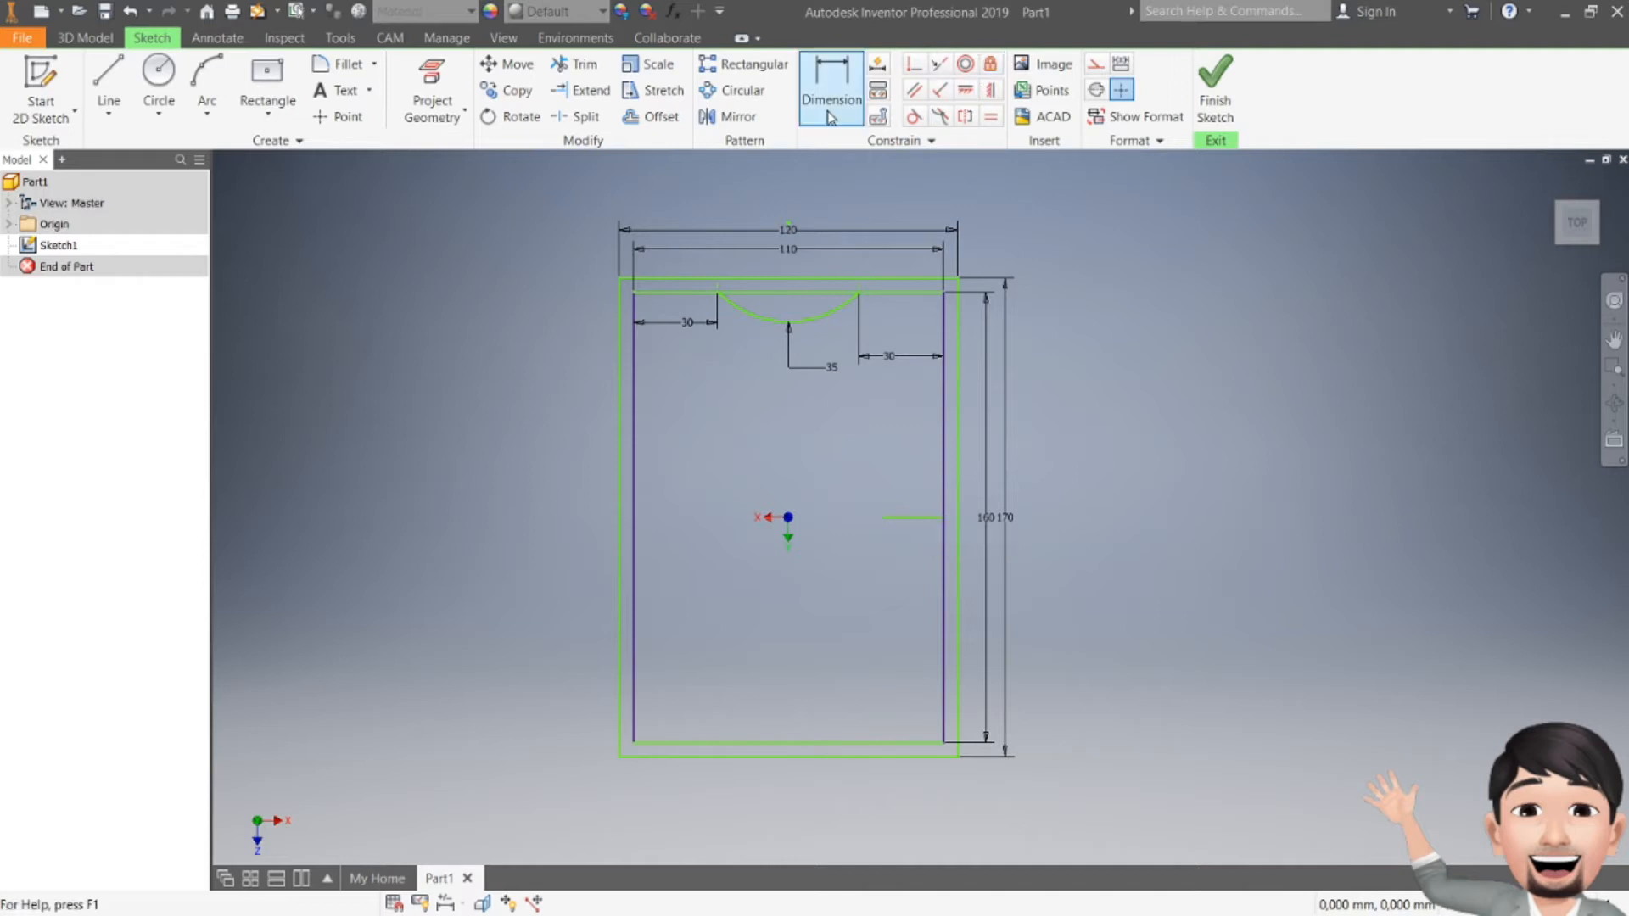
click(737, 119)
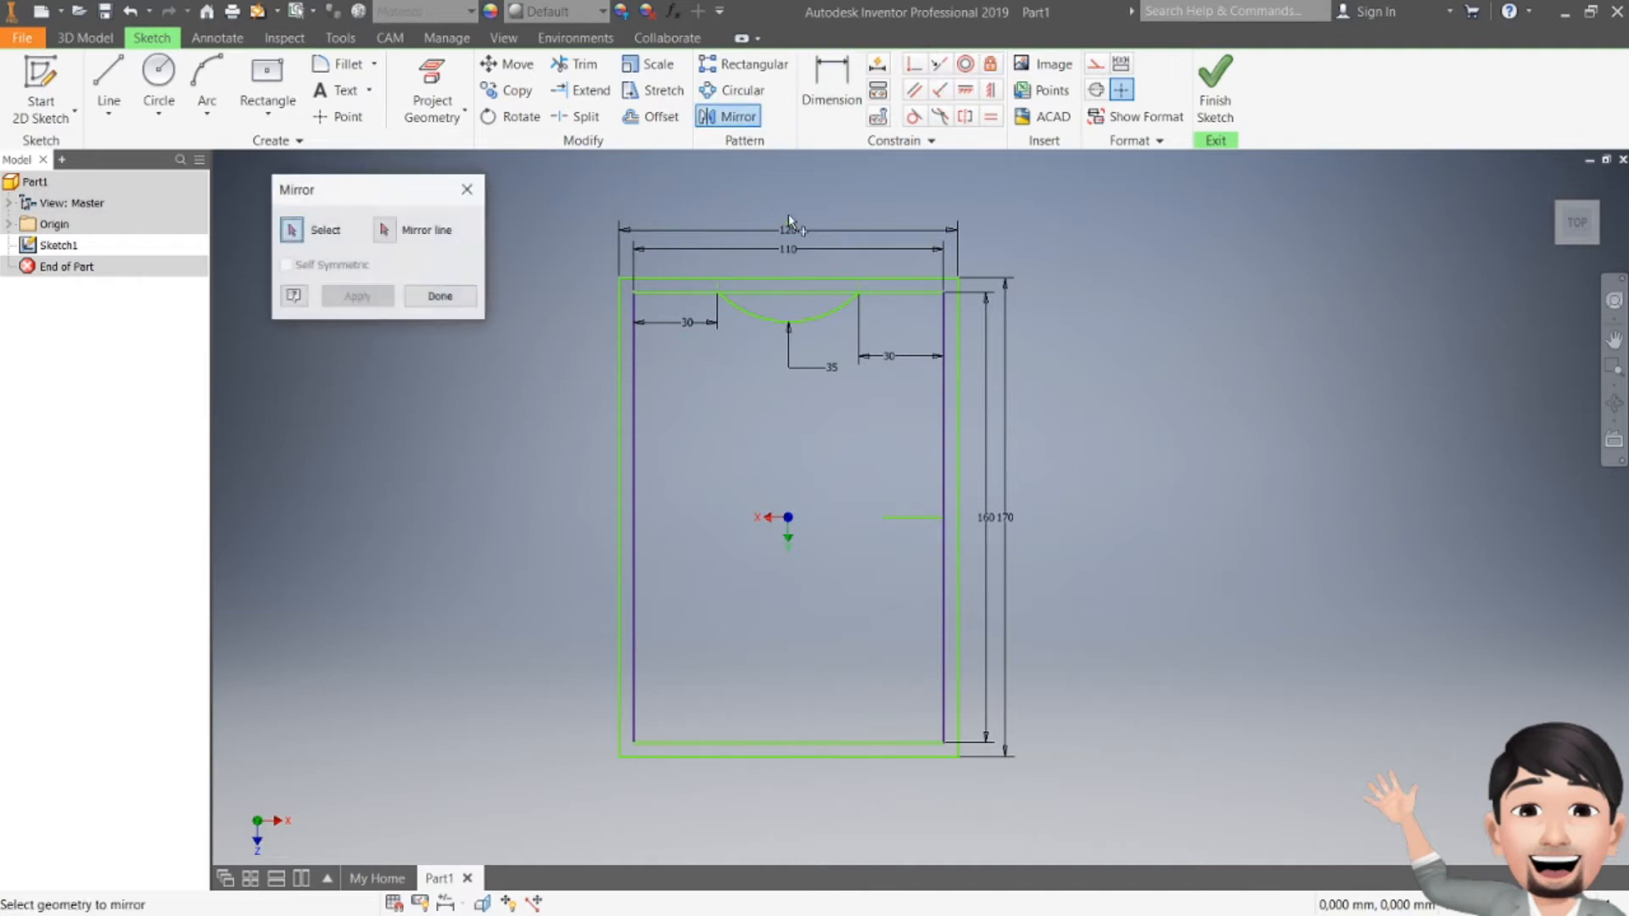
Step: Mirror the top arc across the short horizontal line onto the bottom edge
click(832, 321)
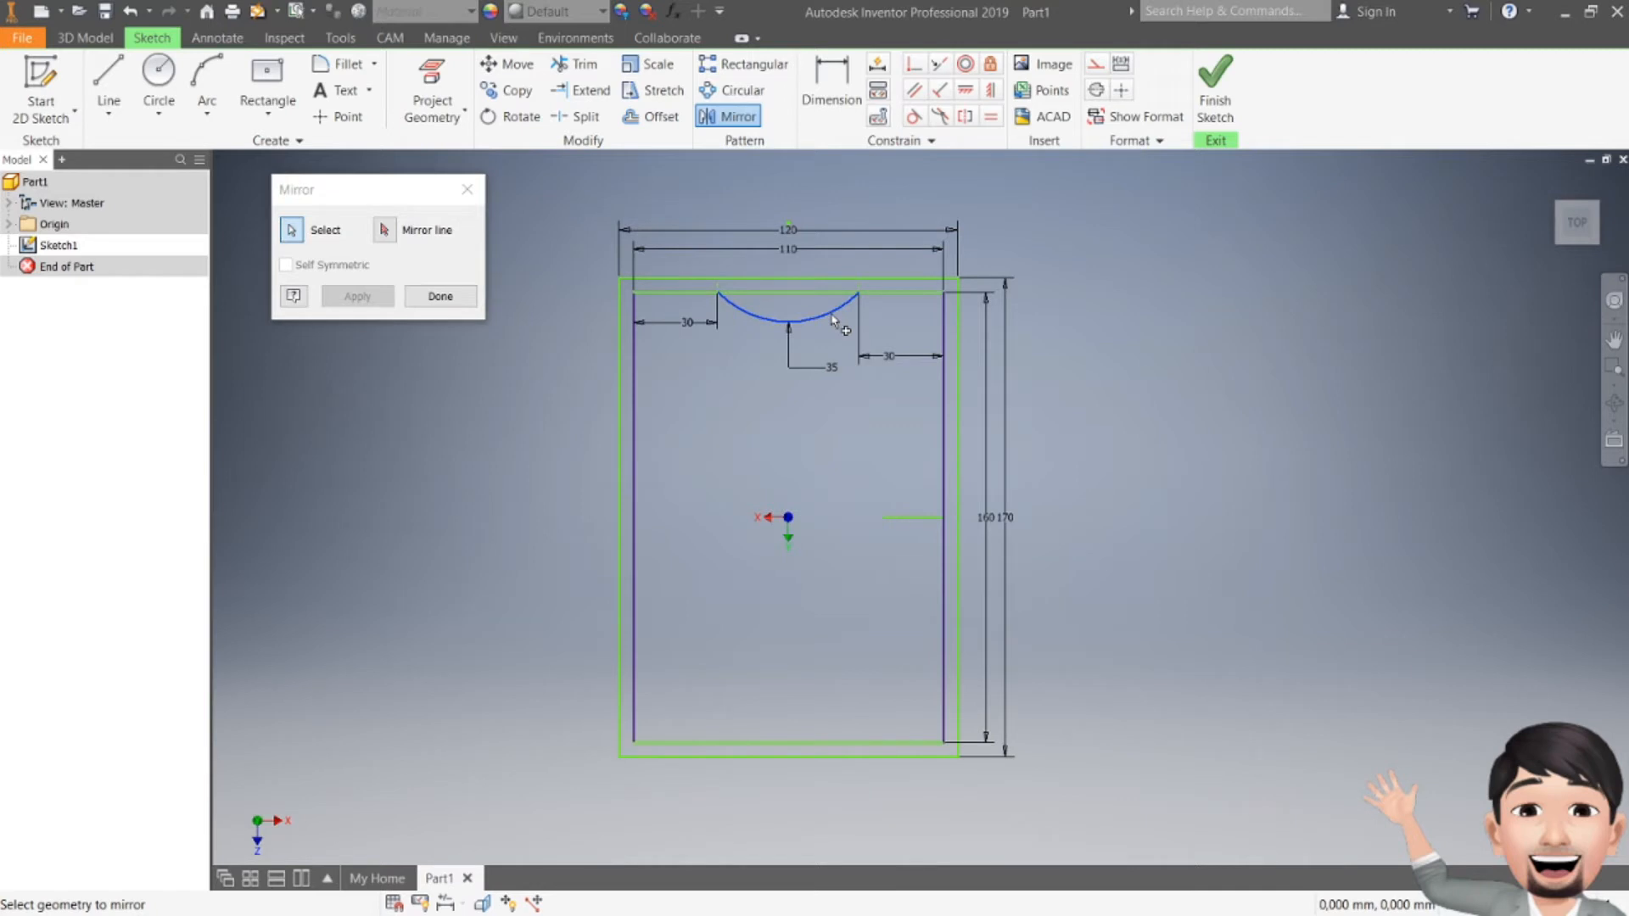
click(384, 229)
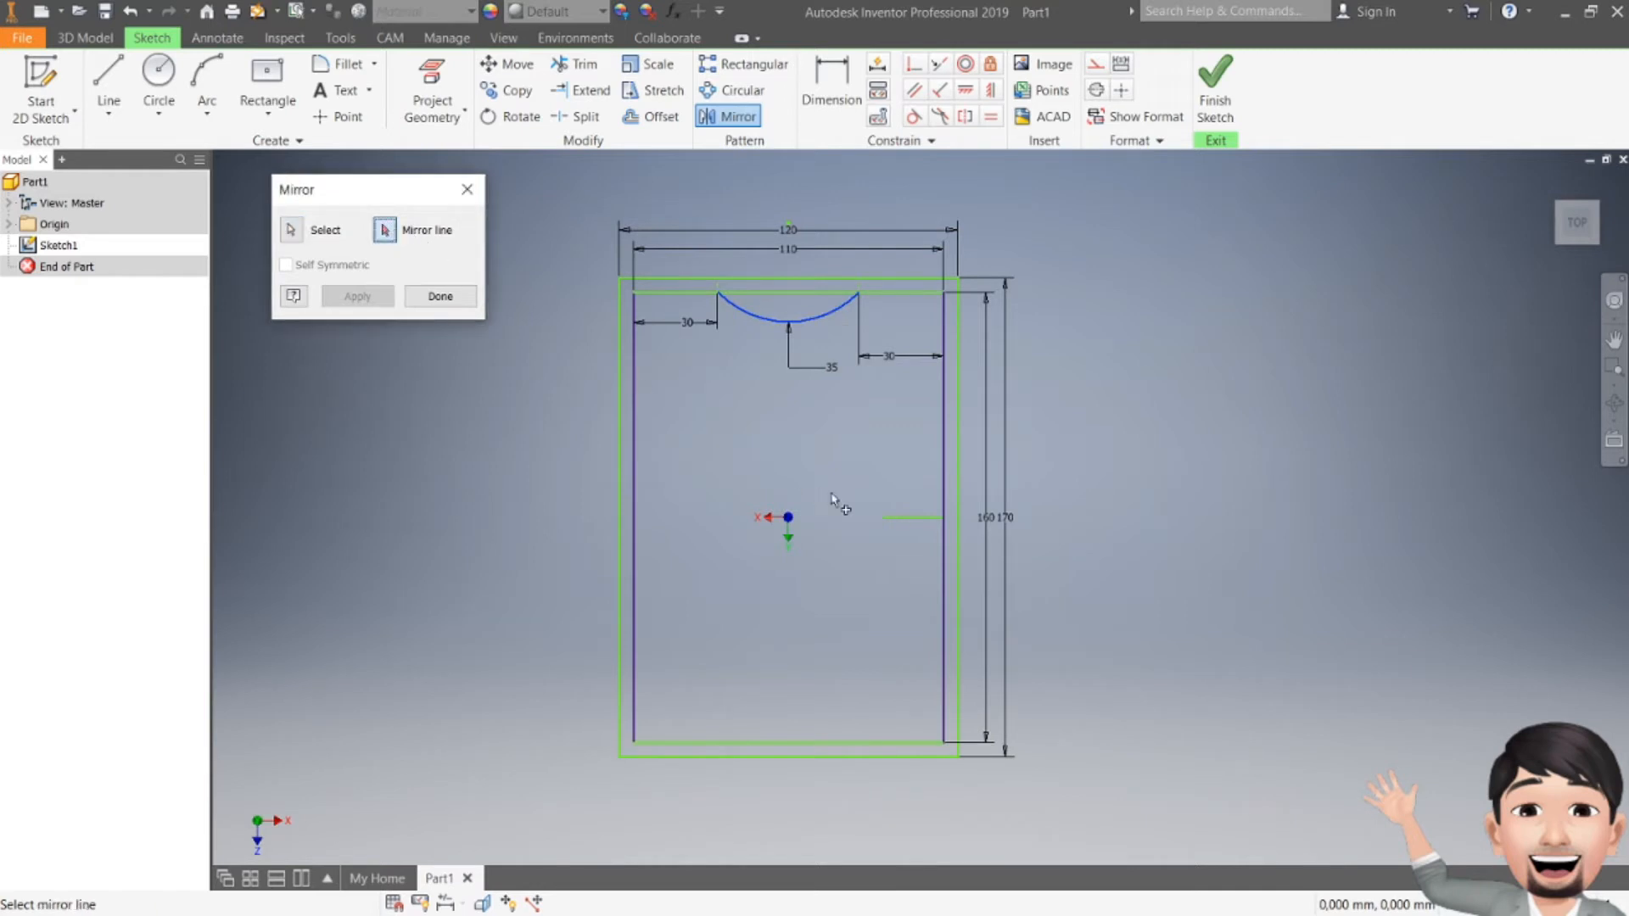
click(916, 519)
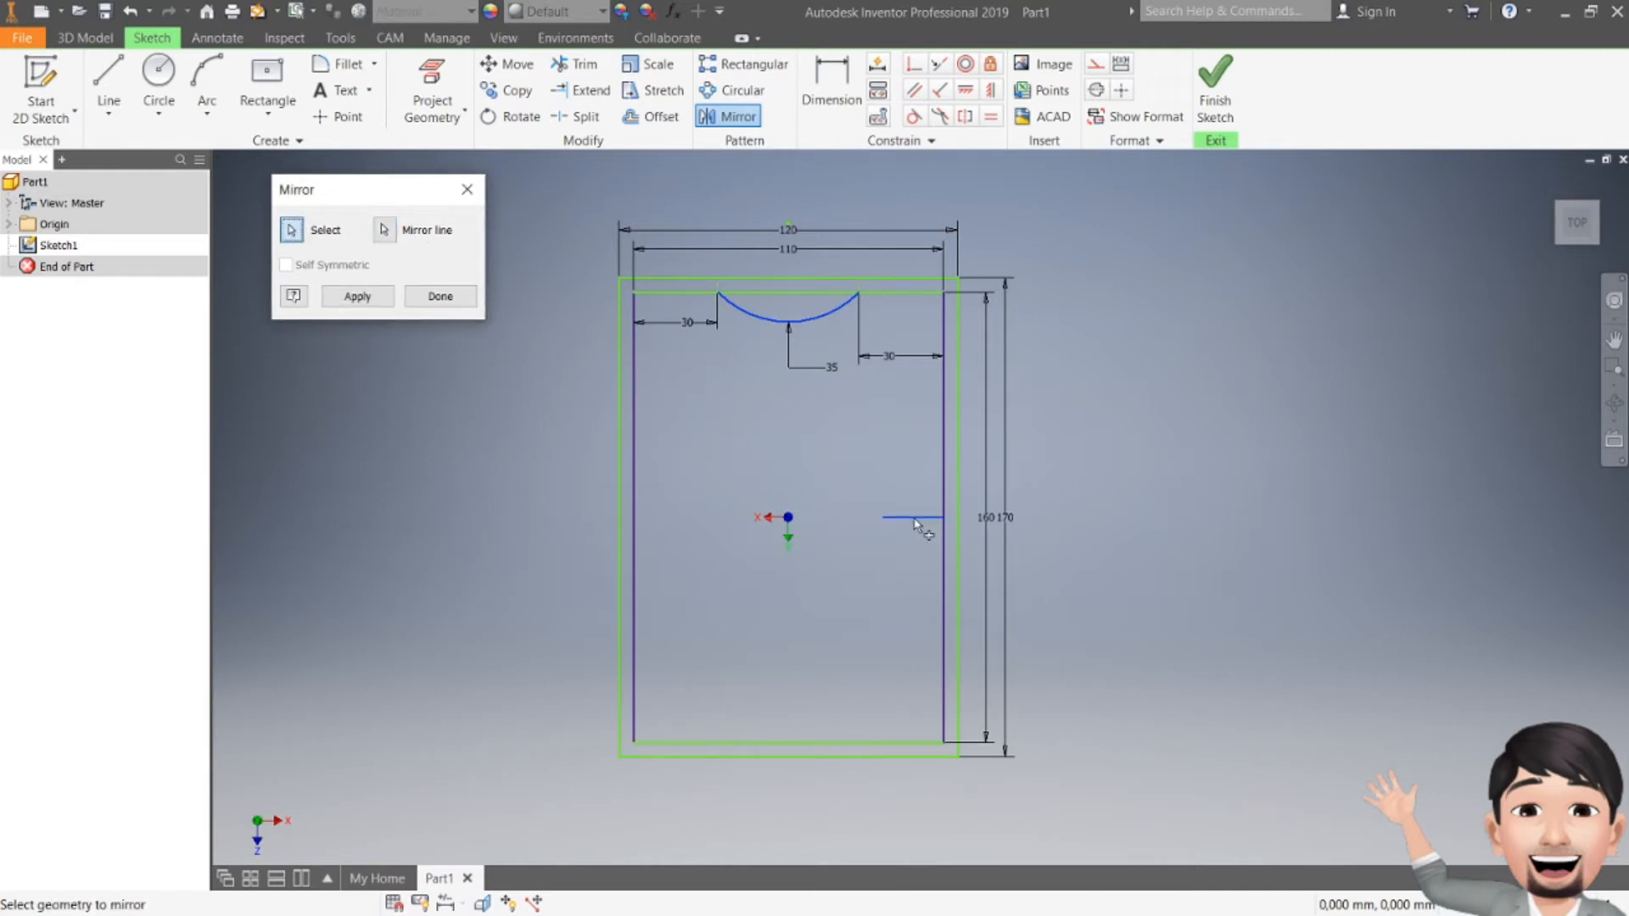
click(357, 296)
click(439, 296)
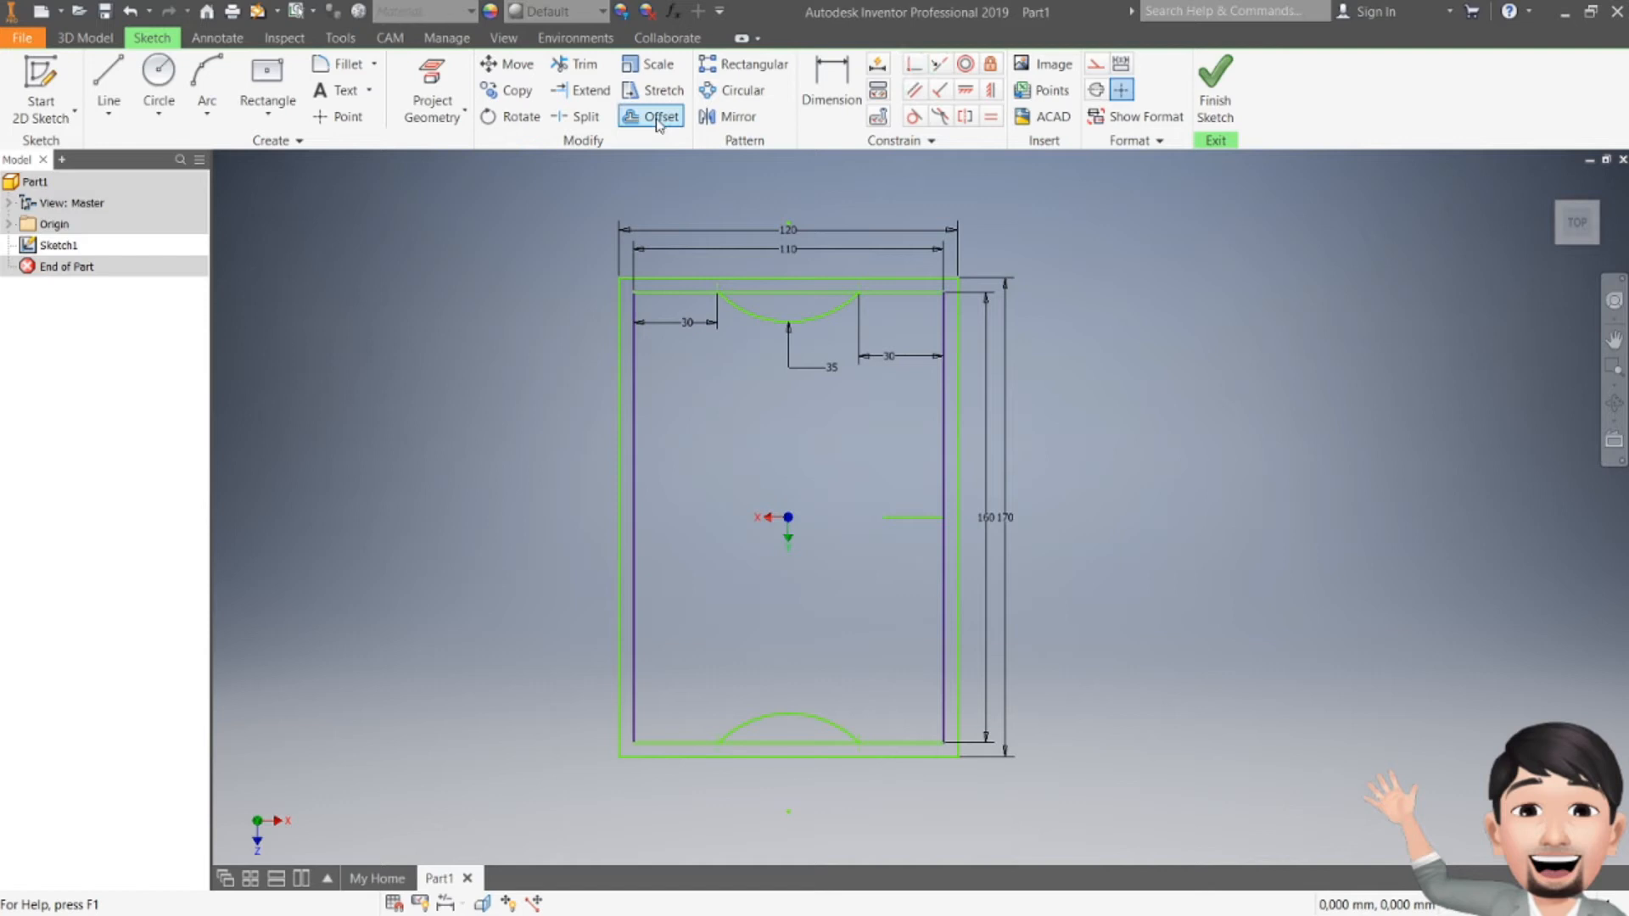
Step: Trim the edge segments under both arcs, delete the helper line, and finish Sketch1
click(594, 66)
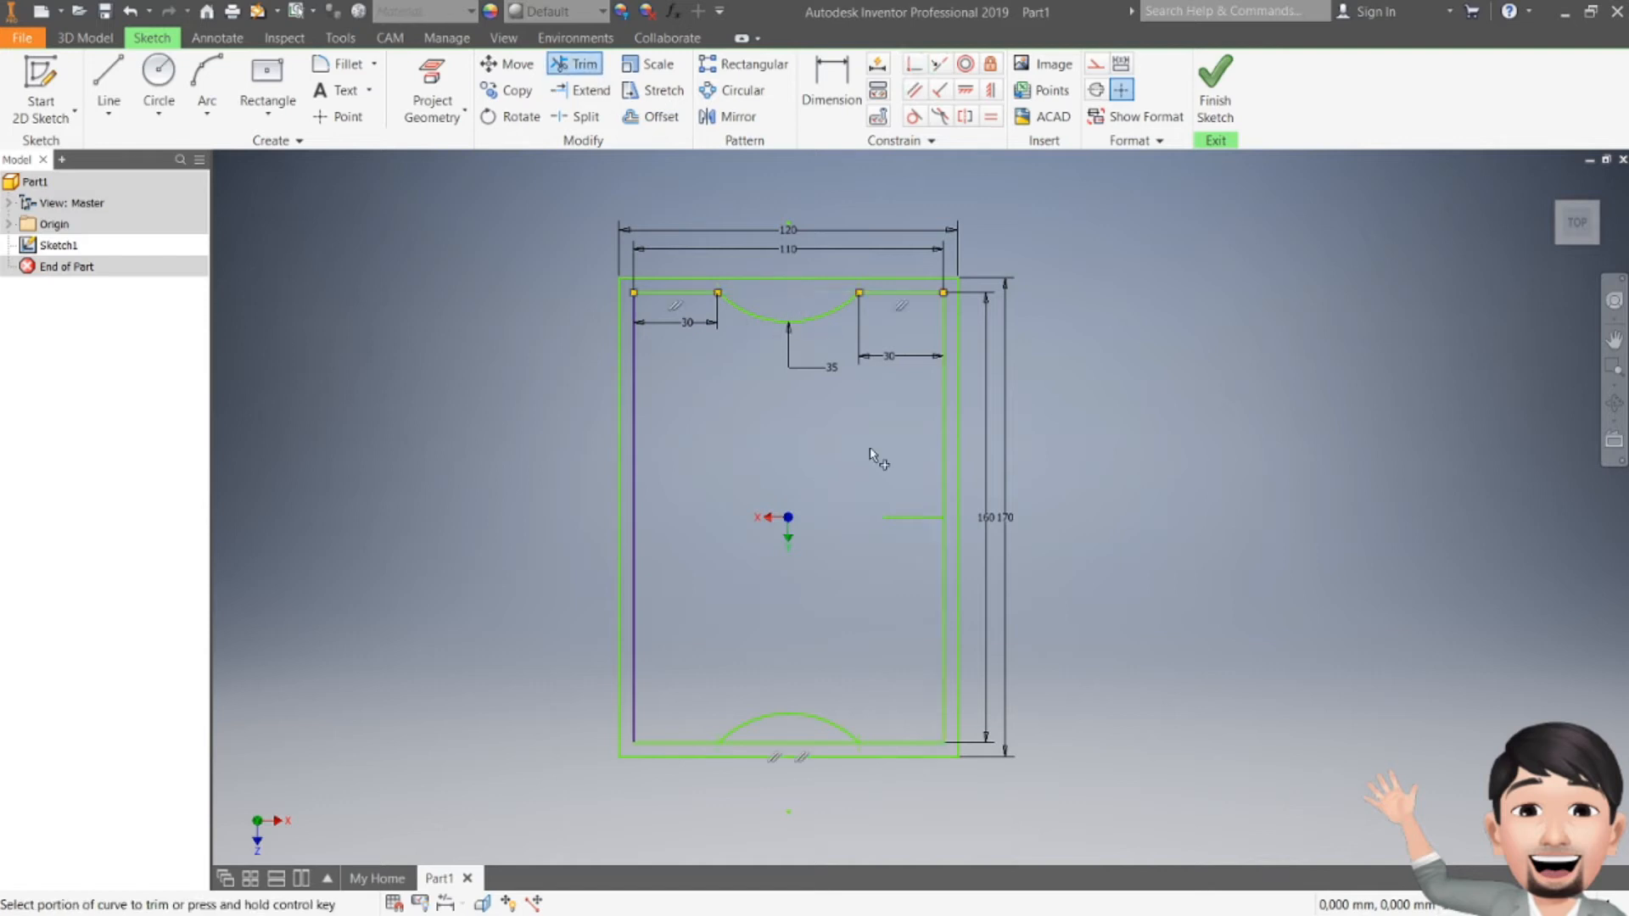
click(823, 746)
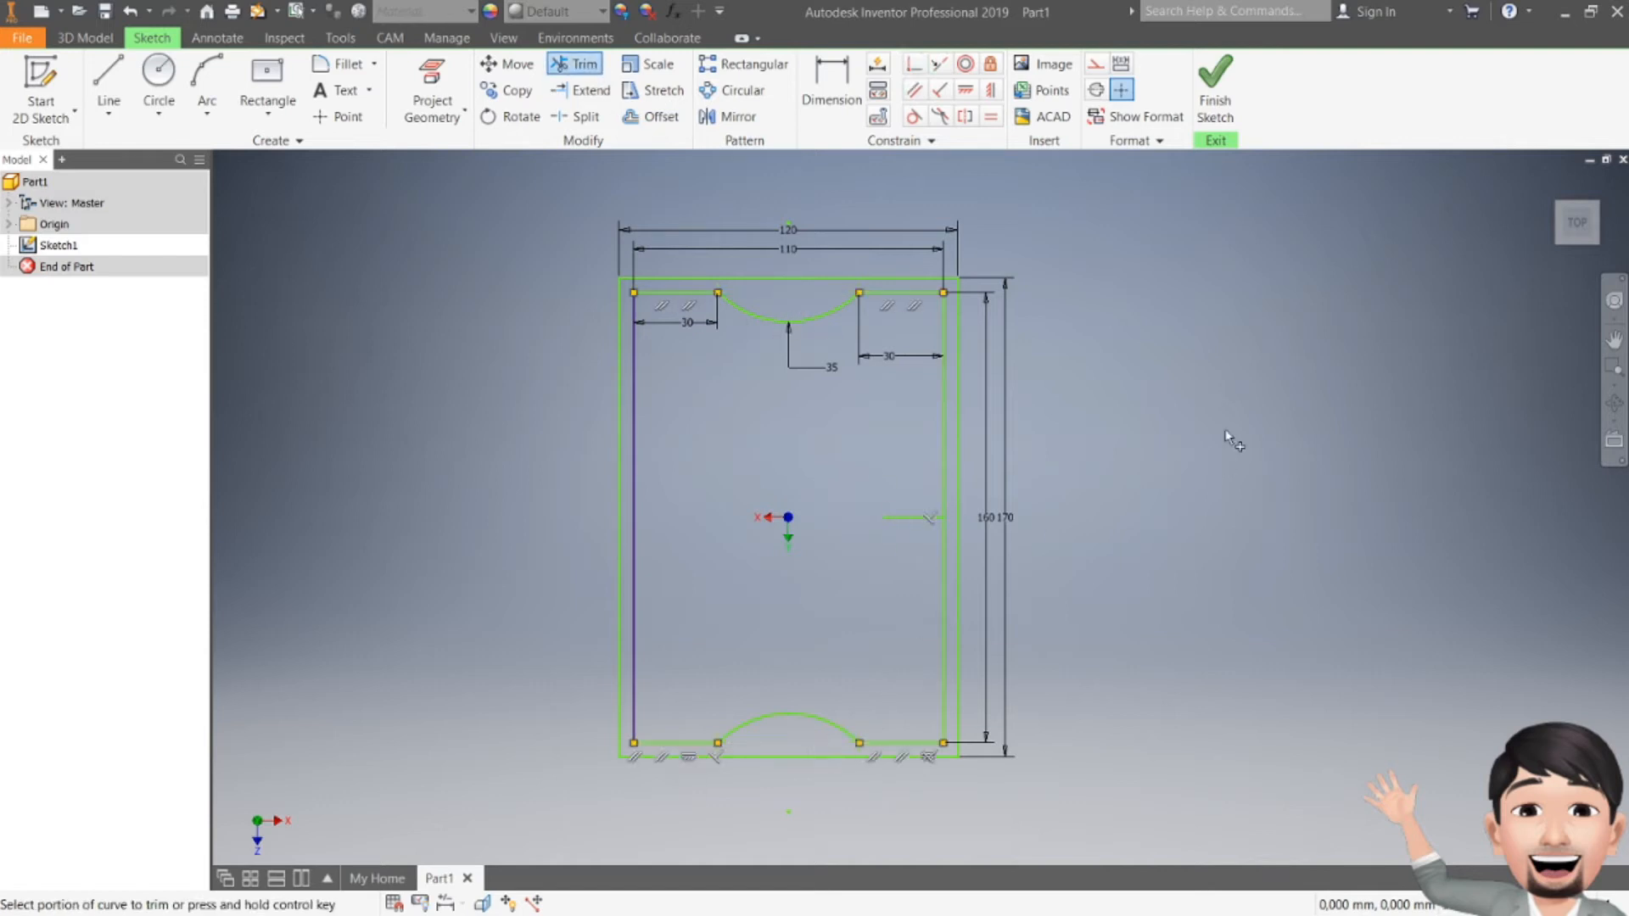
key(Escape)
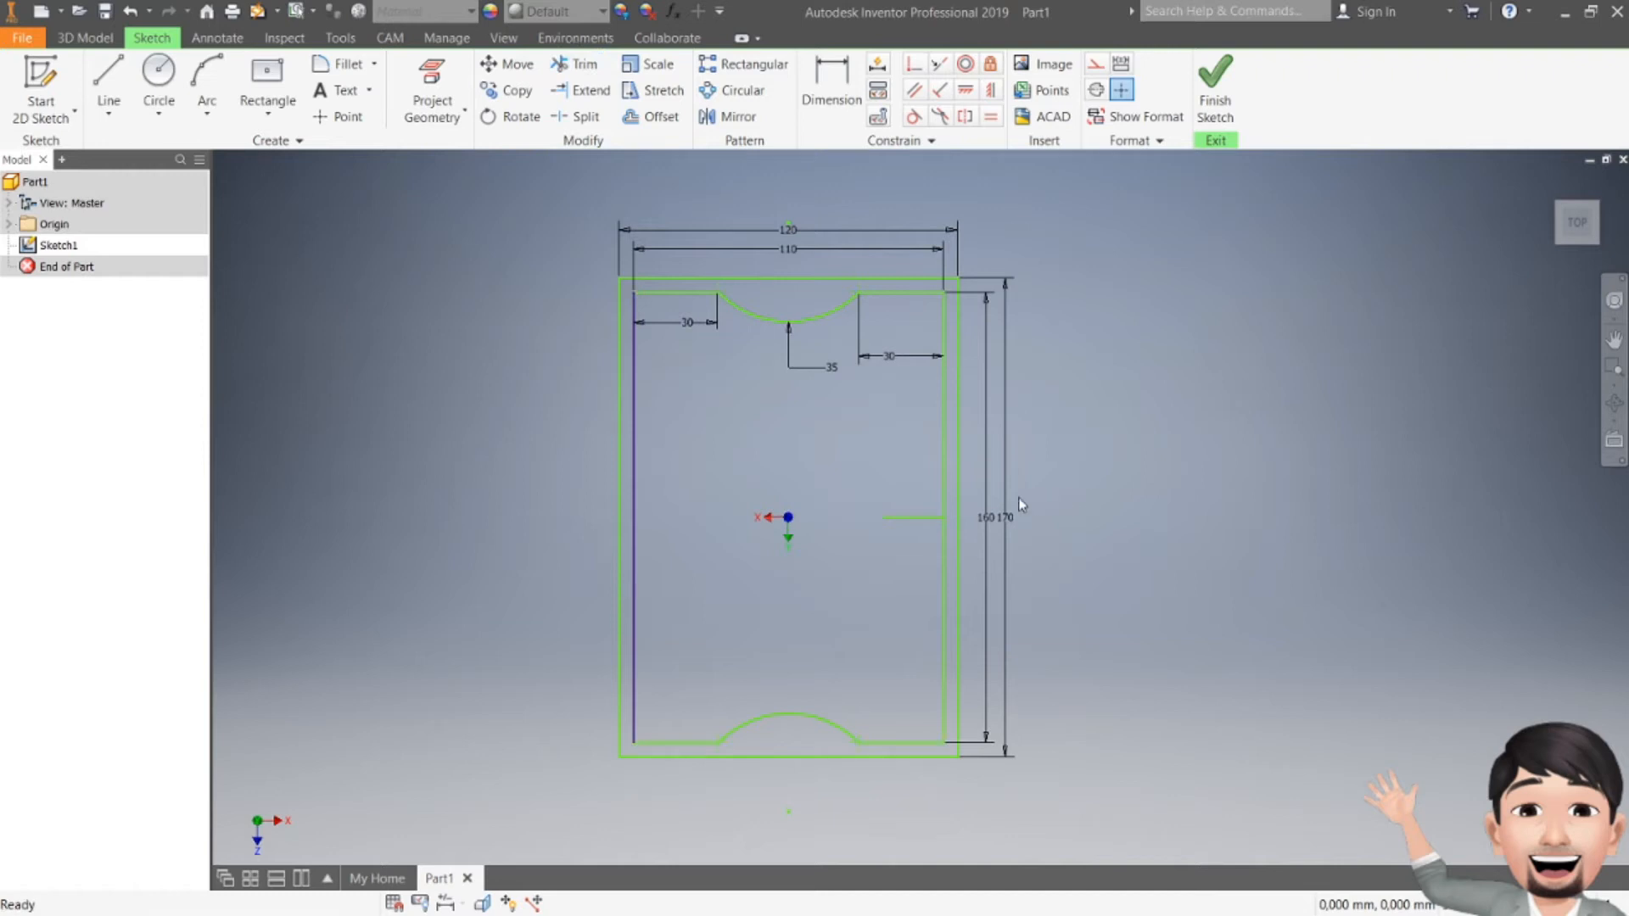
click(910, 517)
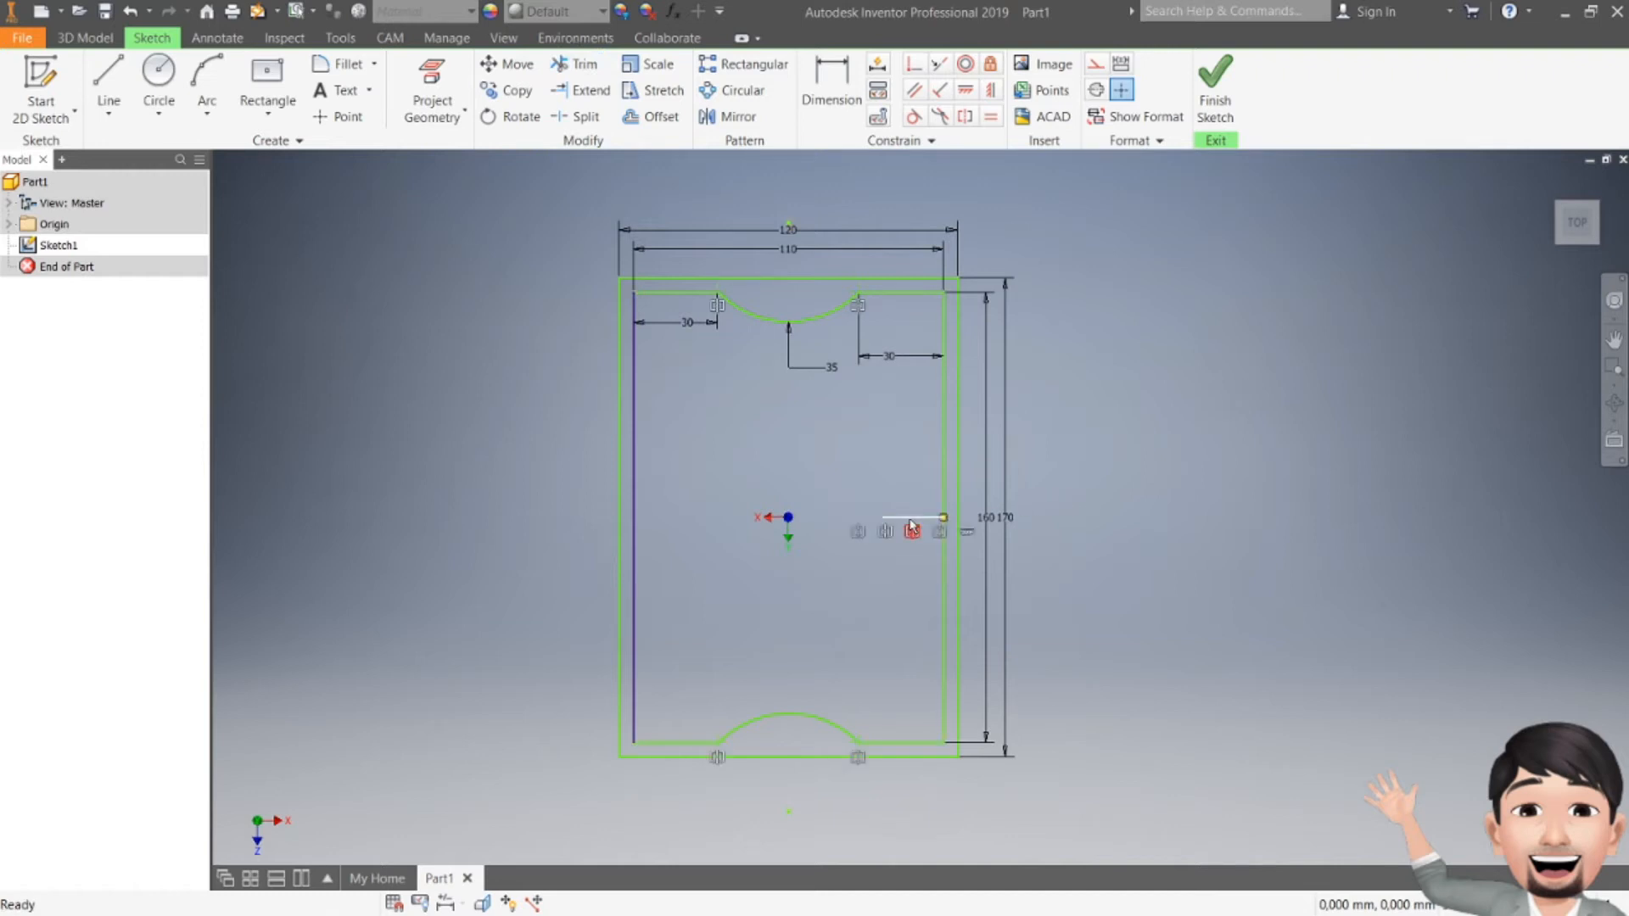
key(Delete)
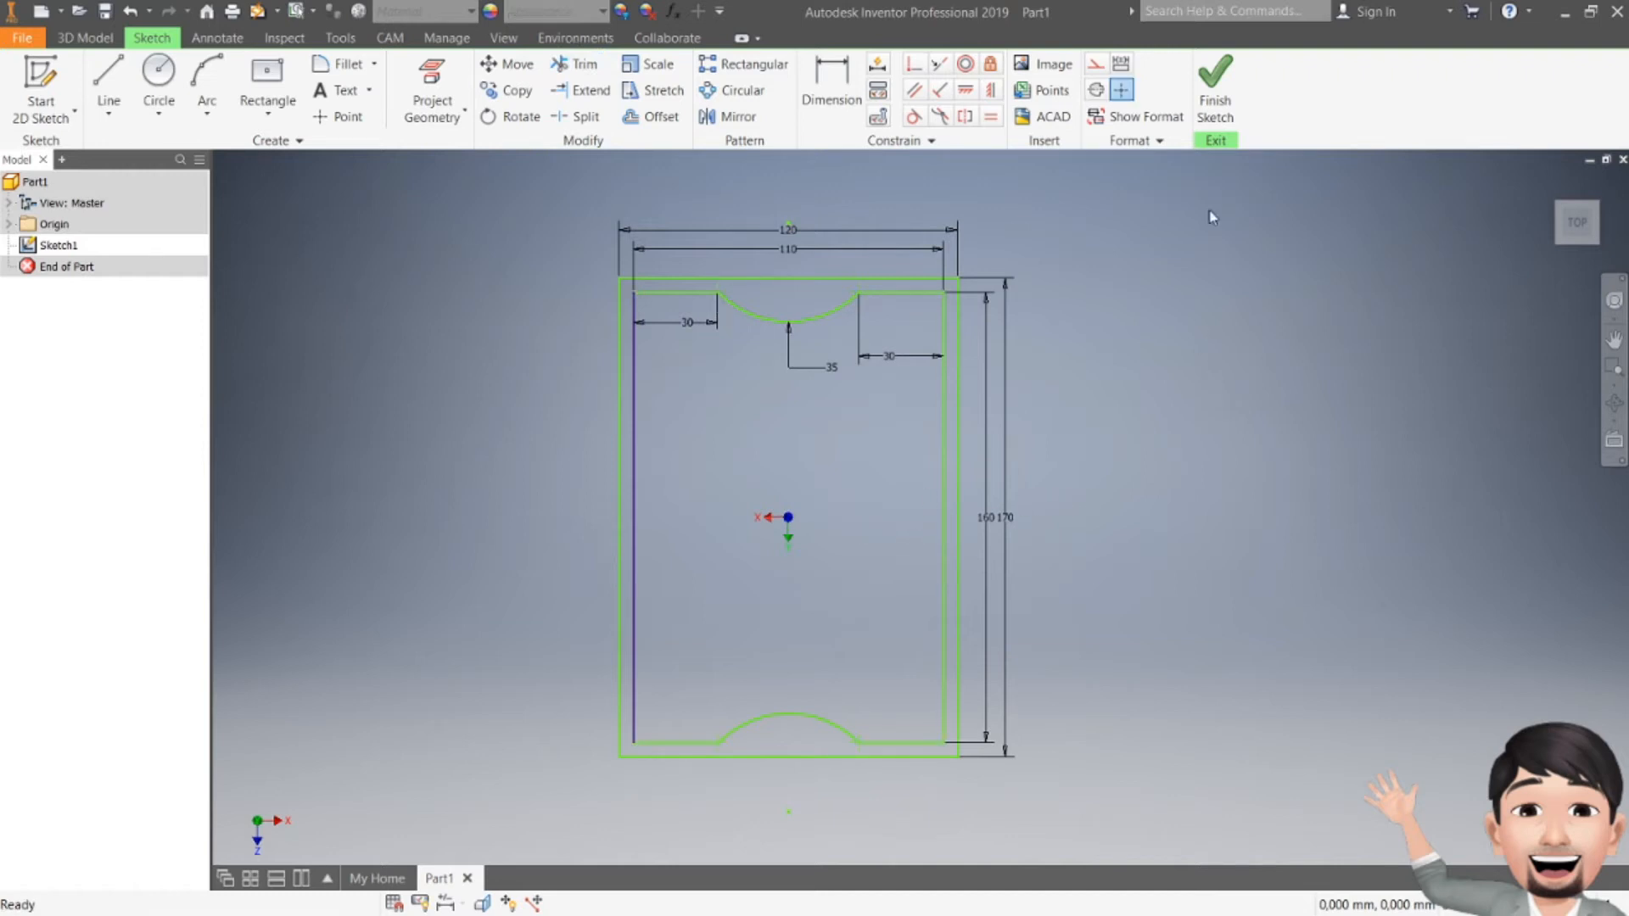
click(1215, 85)
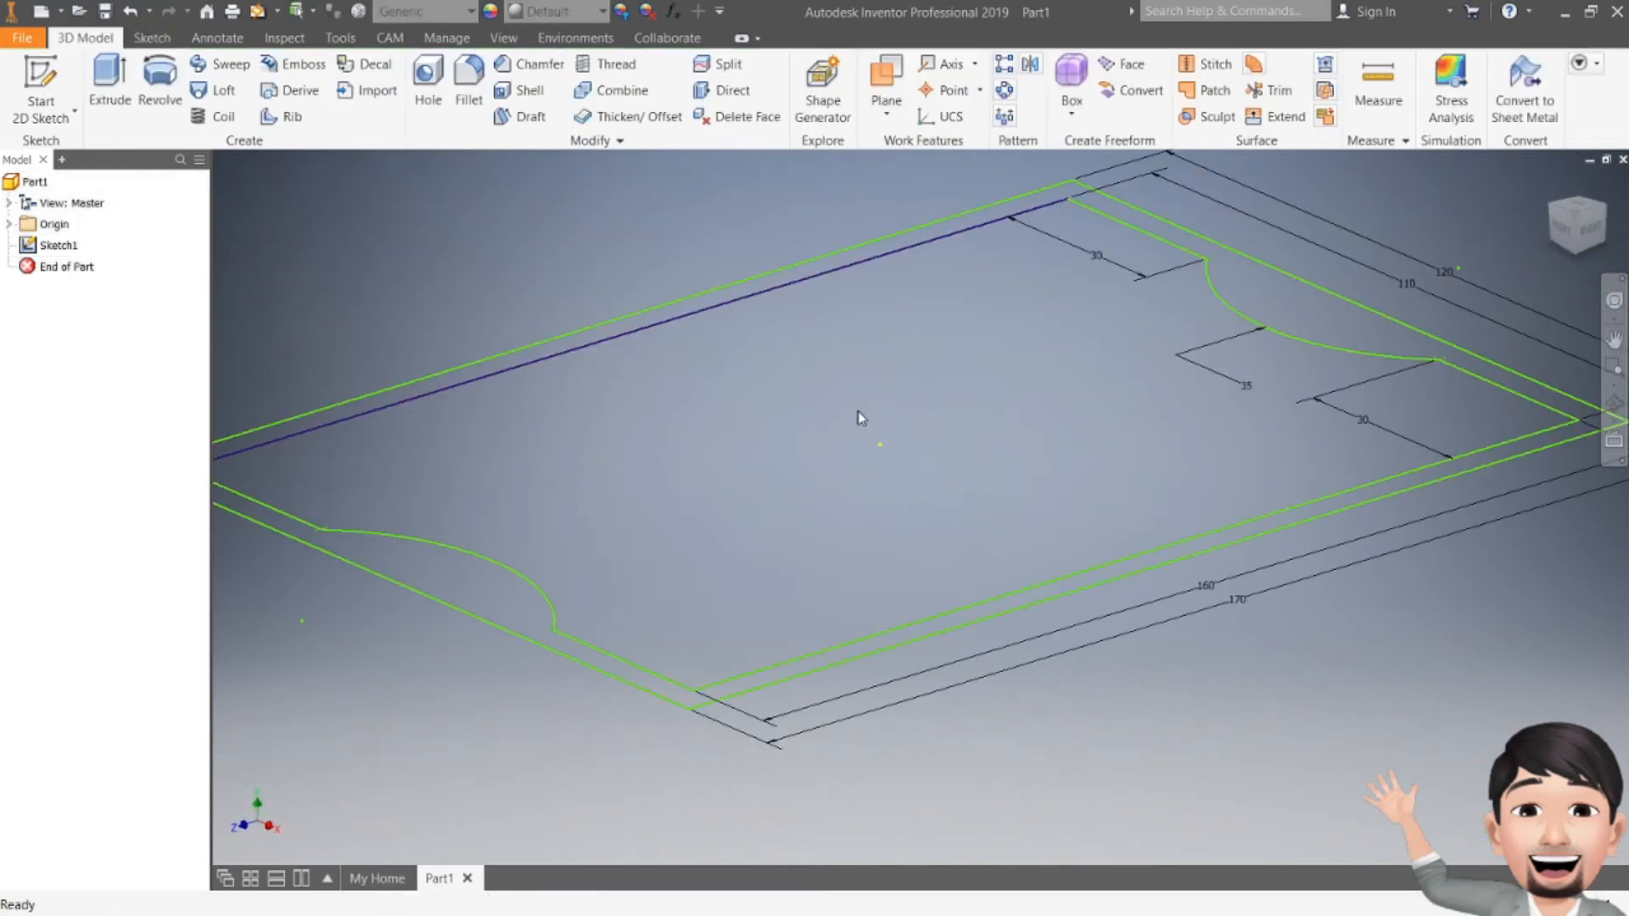
Step: Start a new 2D sketch, expand the Origin planes, then cancel the sketch
scroll(859, 417, down, 2)
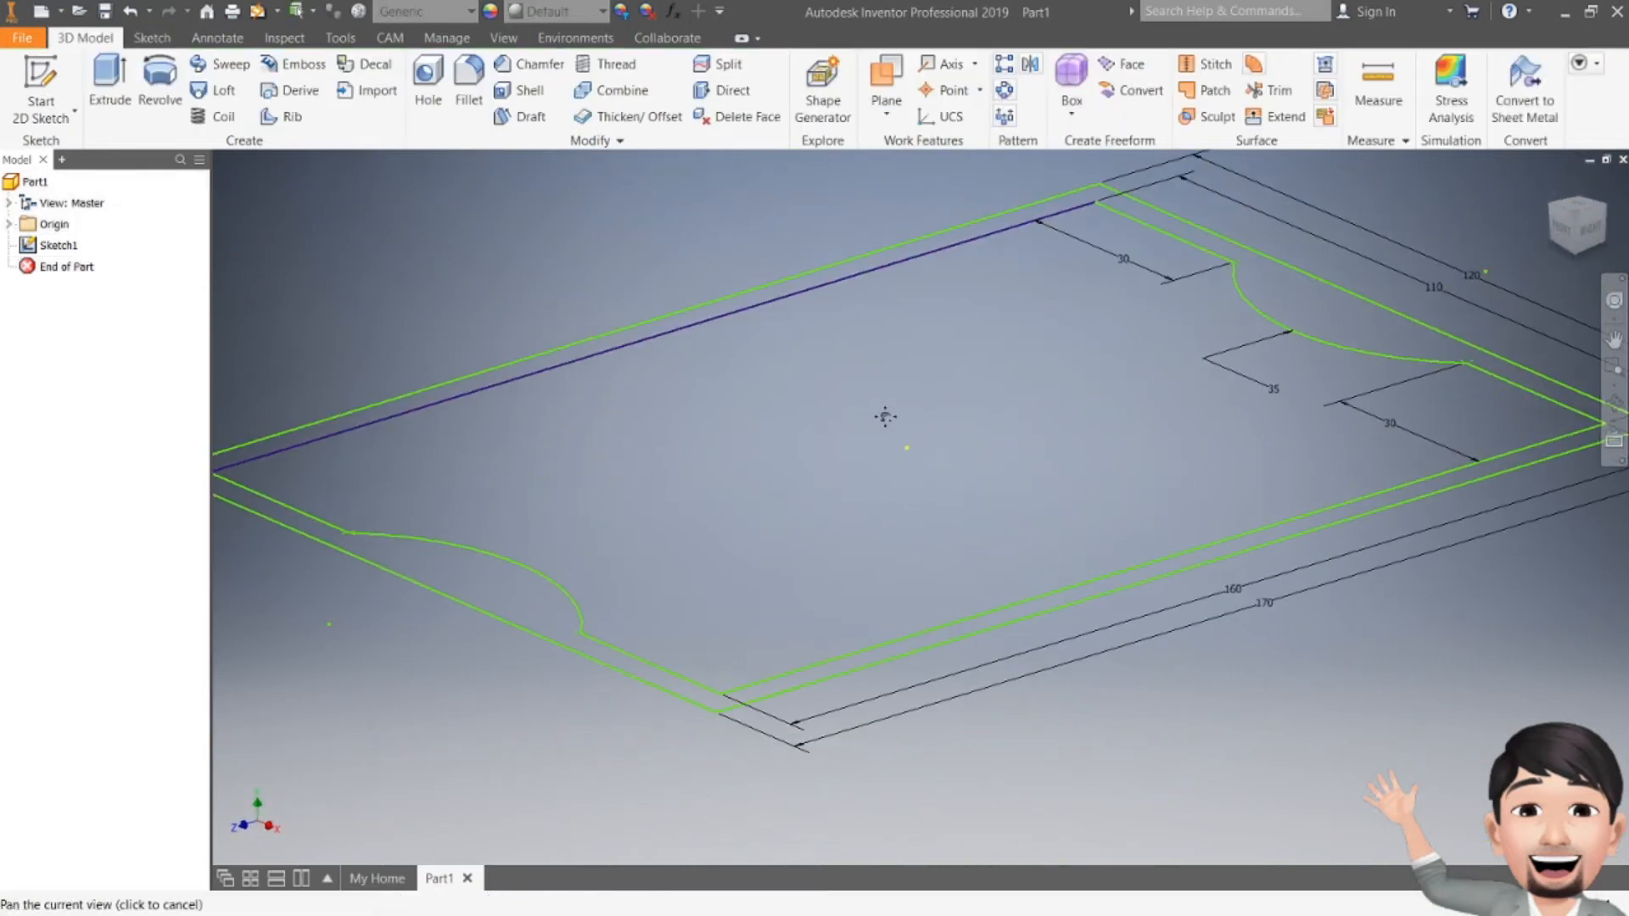
scroll(886, 422, down, 2)
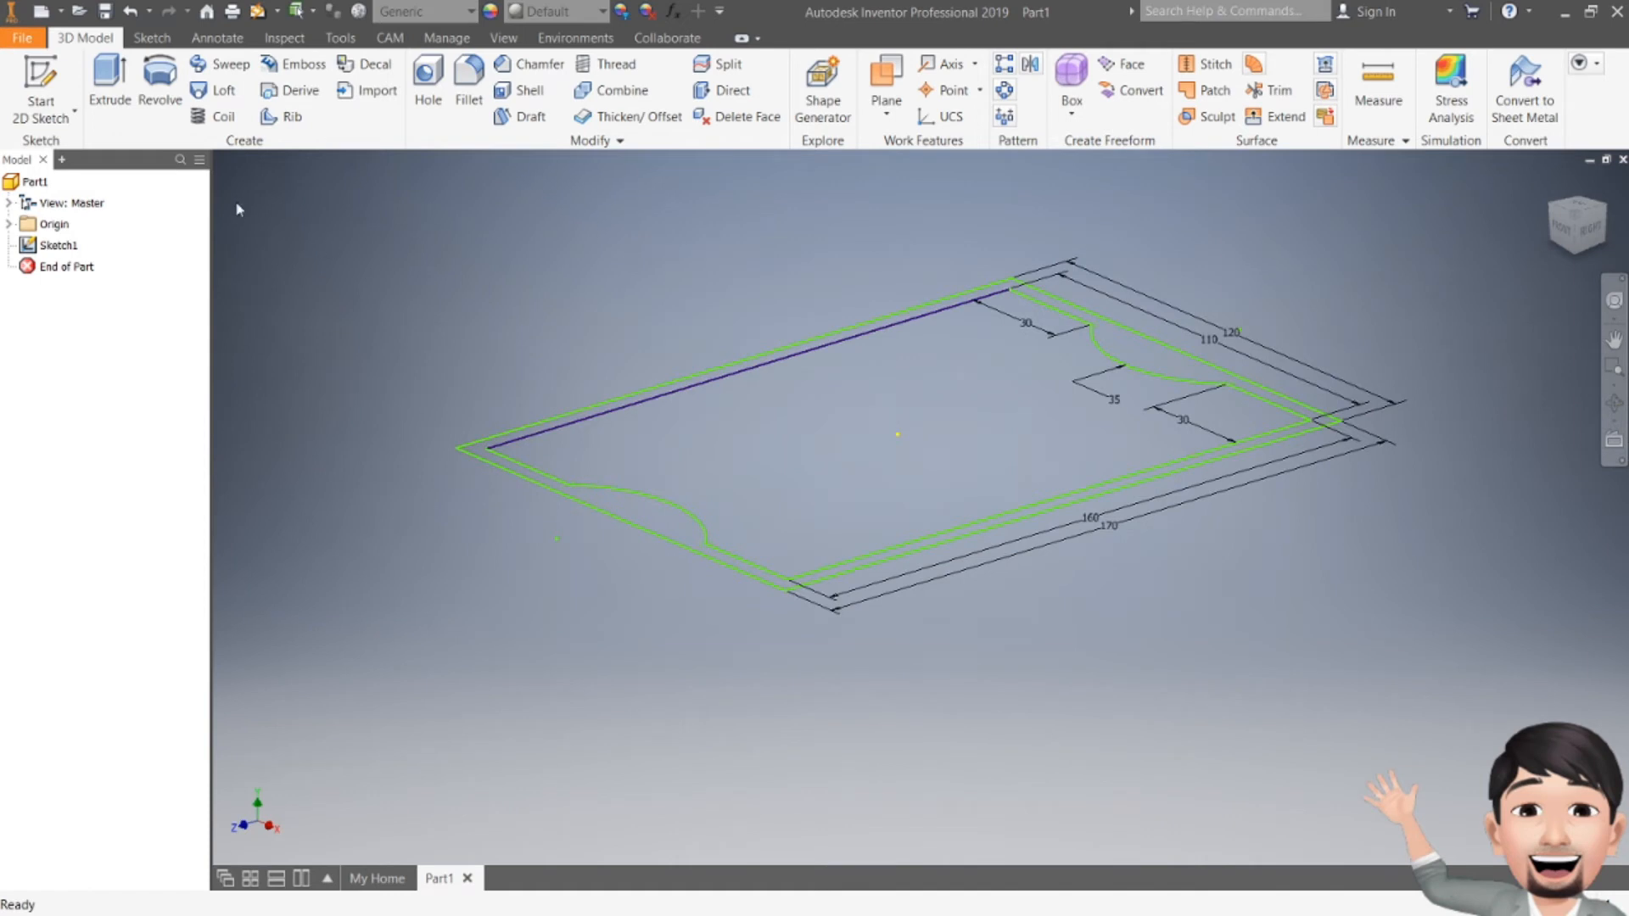
click(40, 89)
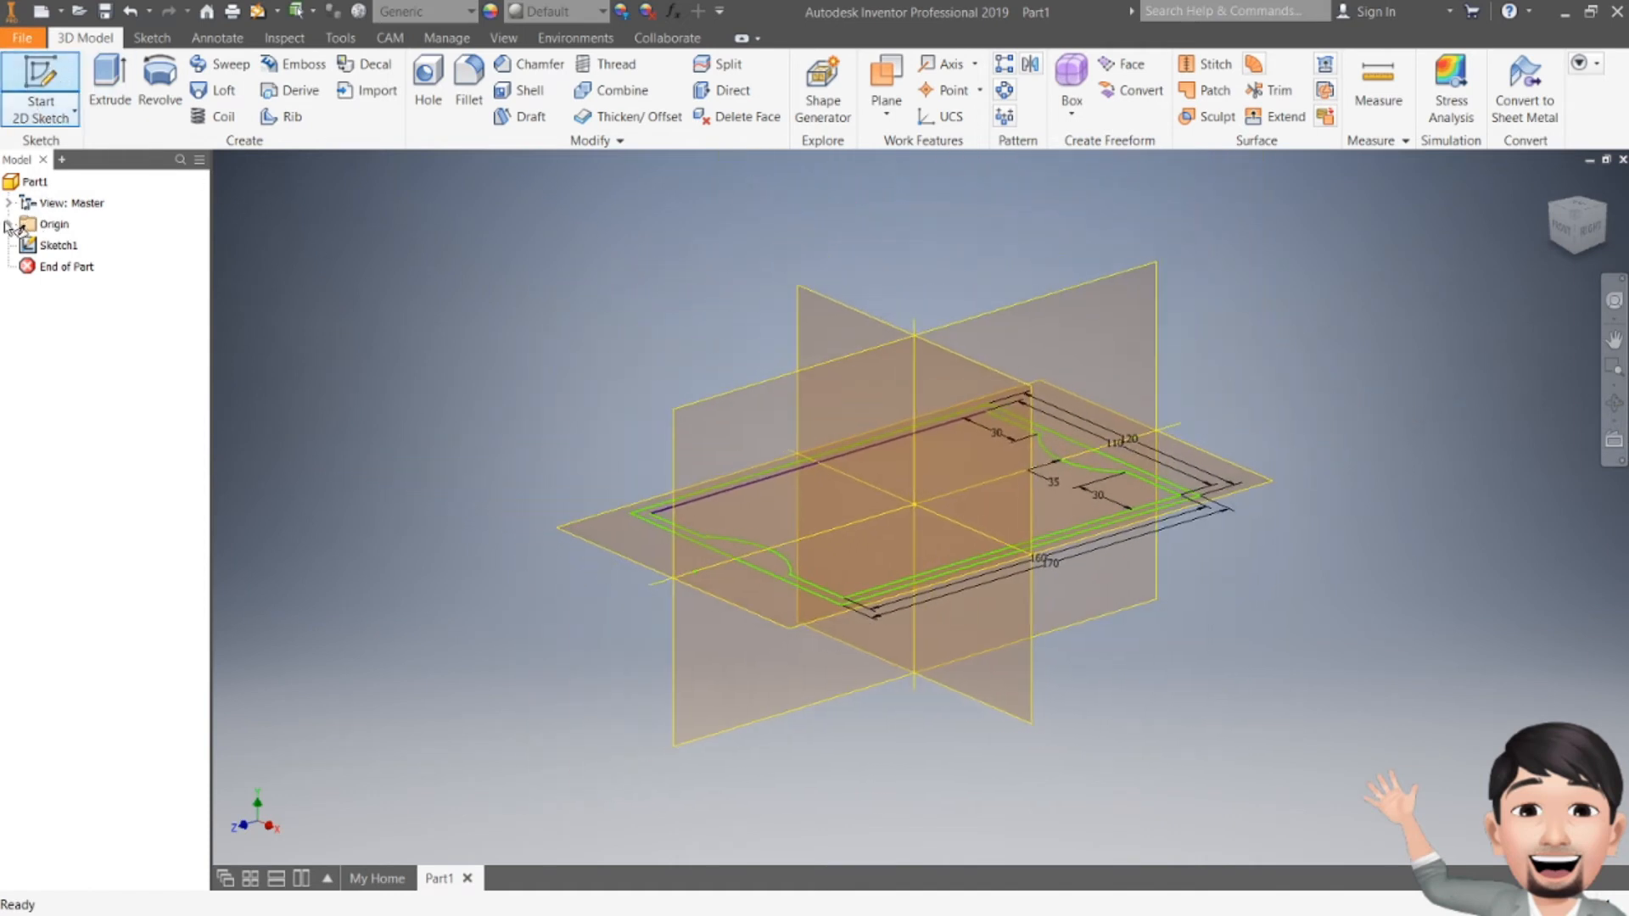
click(8, 225)
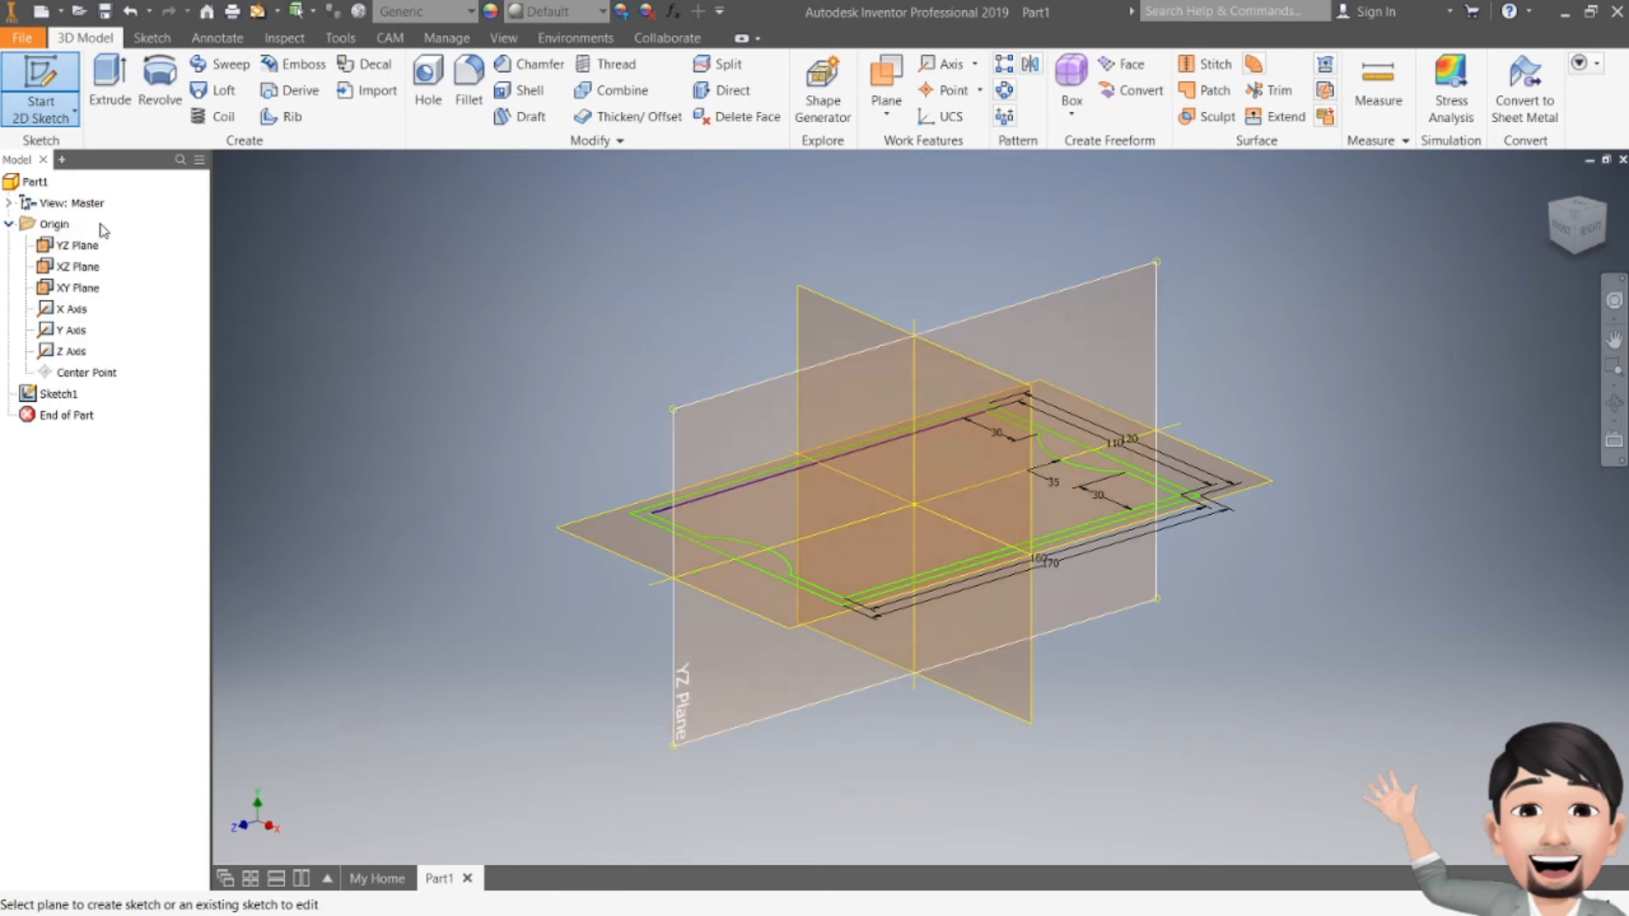
key(Escape)
Step: Create a work plane offset 10 mm from the XZ Plane
click(882, 117)
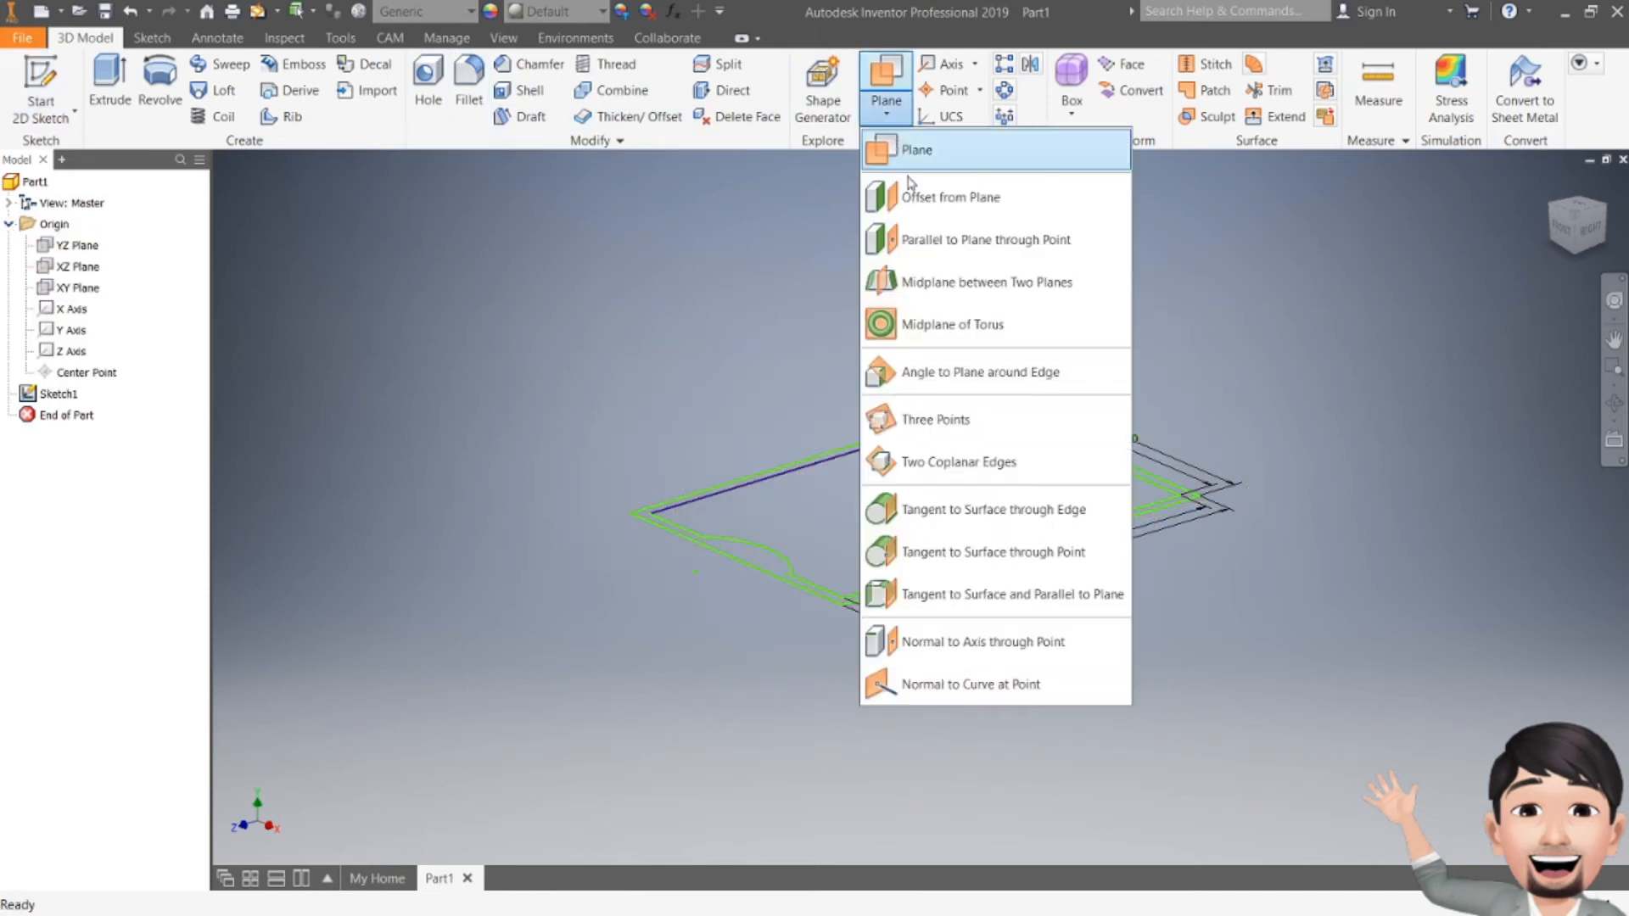
click(929, 198)
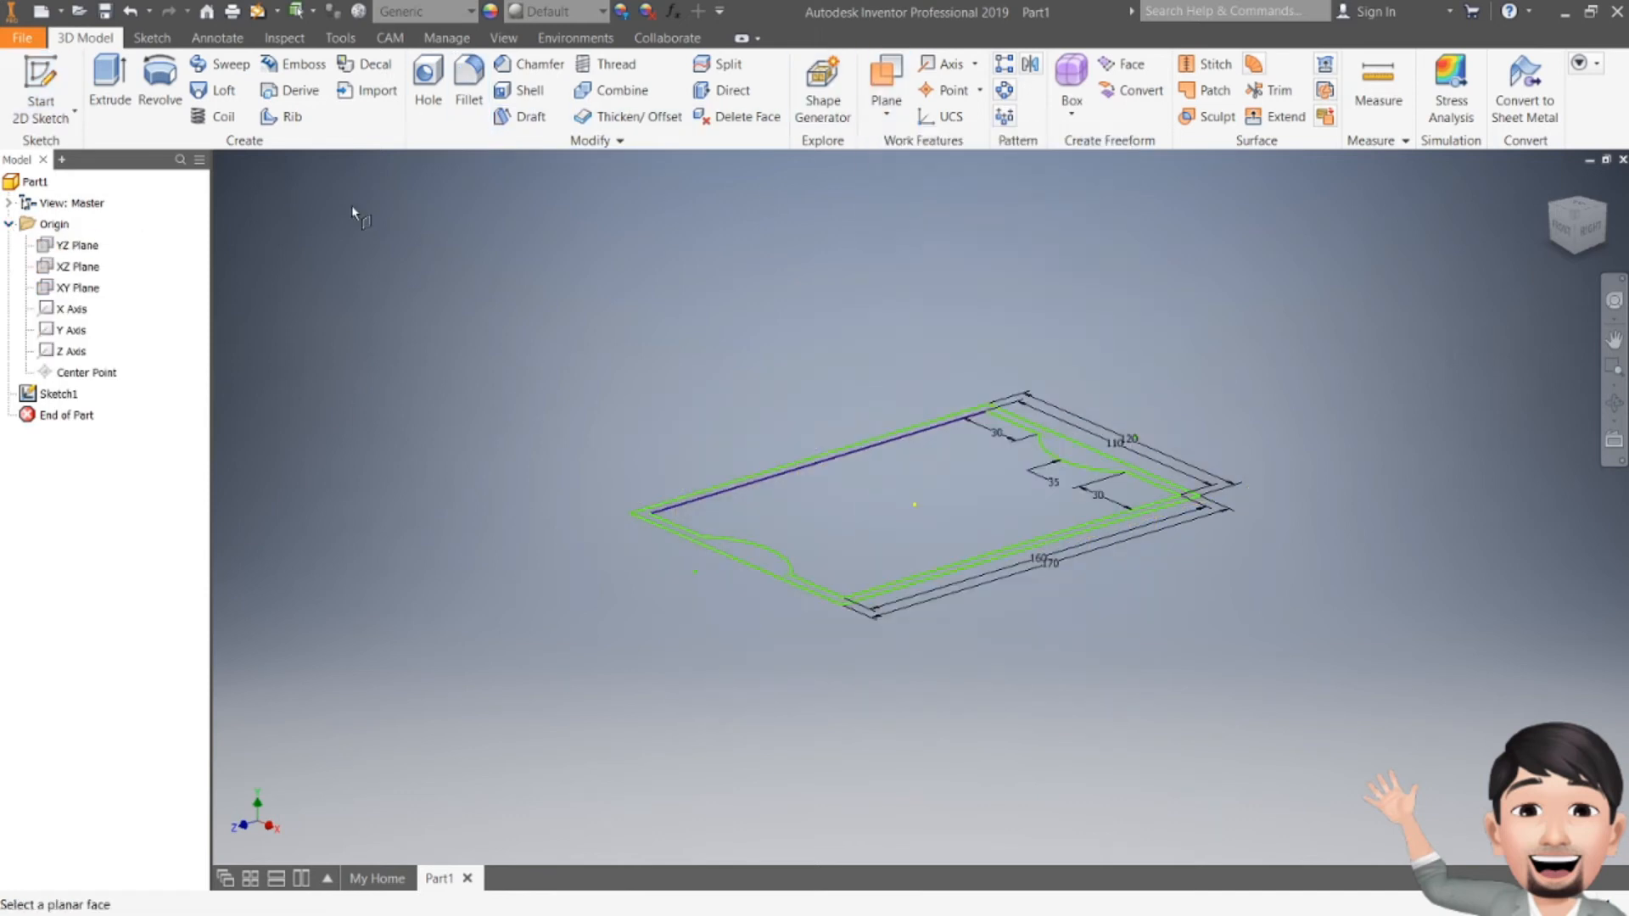
click(78, 269)
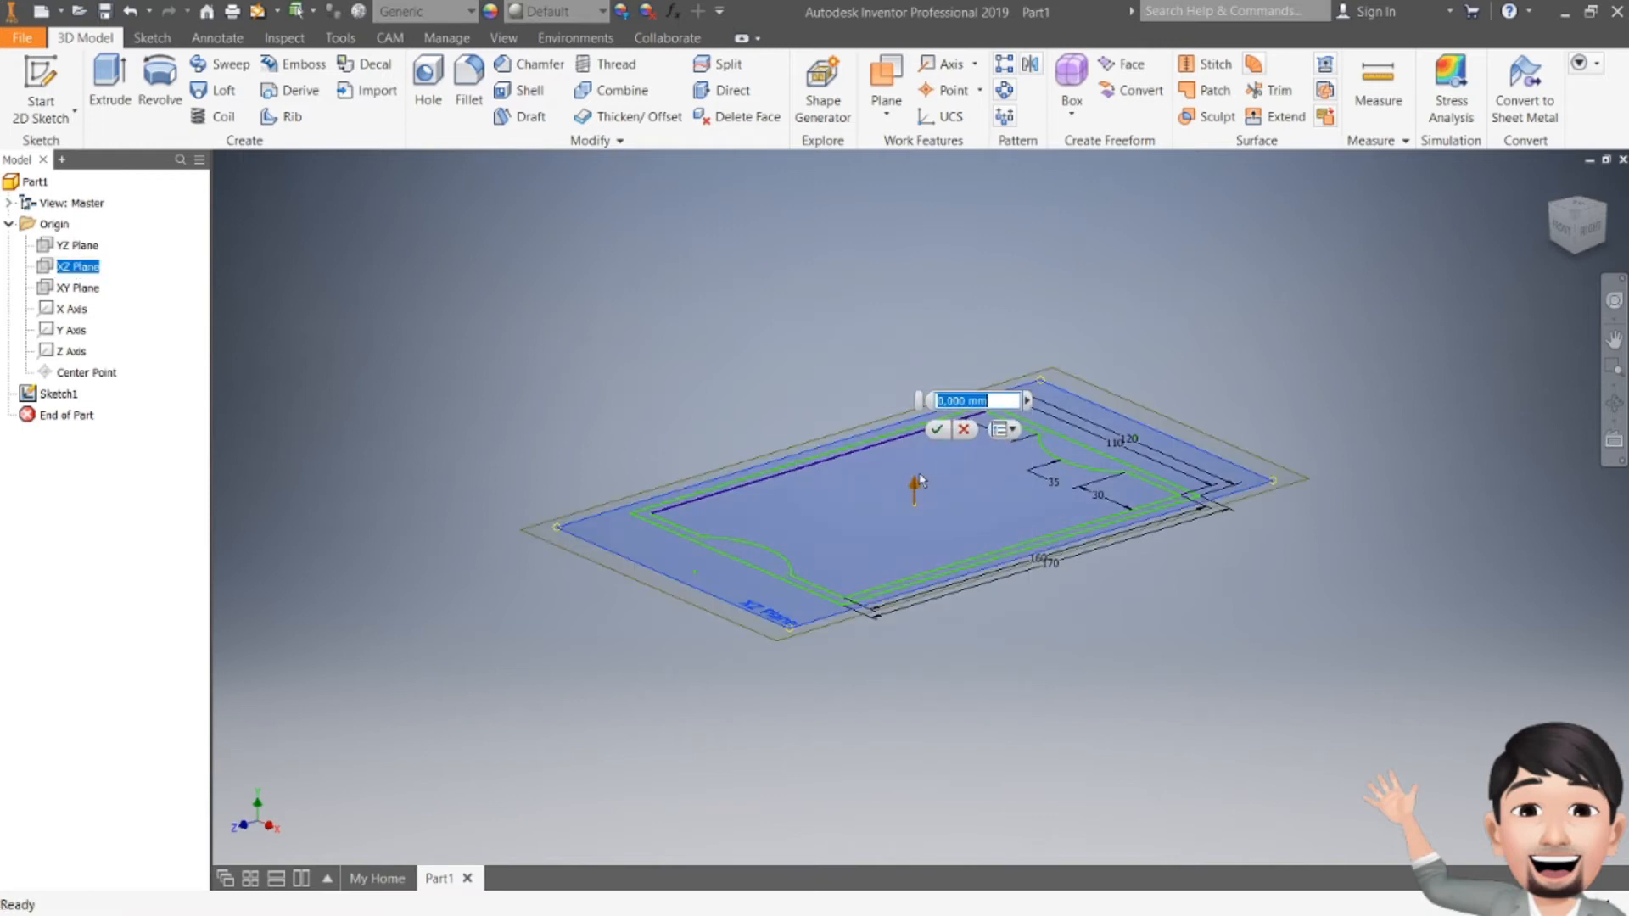
drag(914, 486, 914, 556)
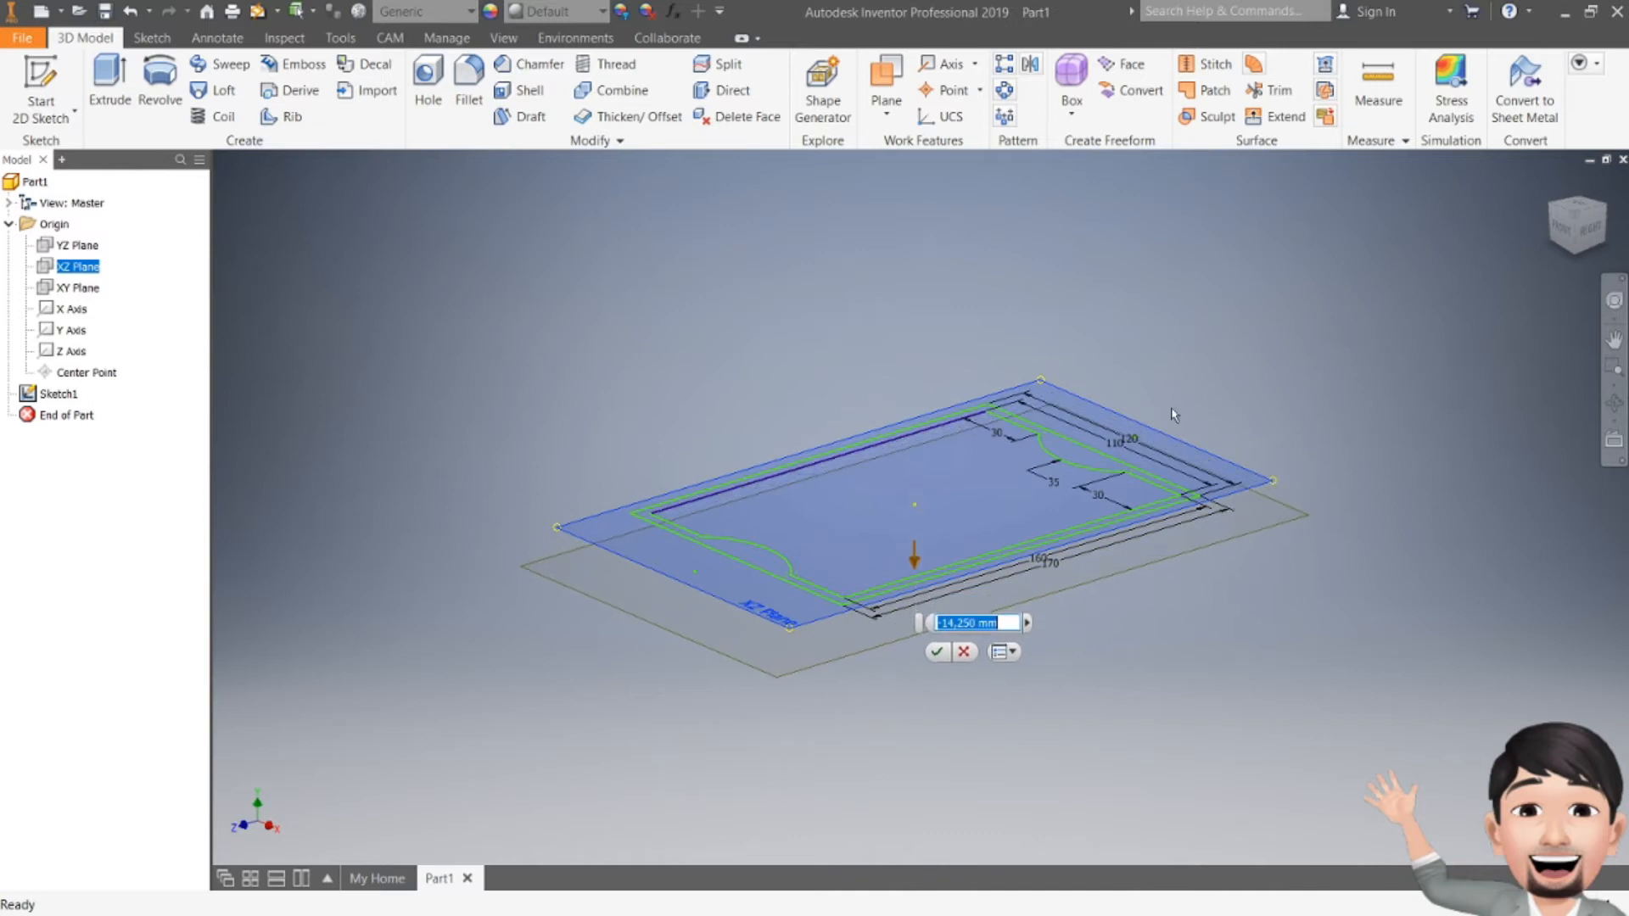
click(1589, 241)
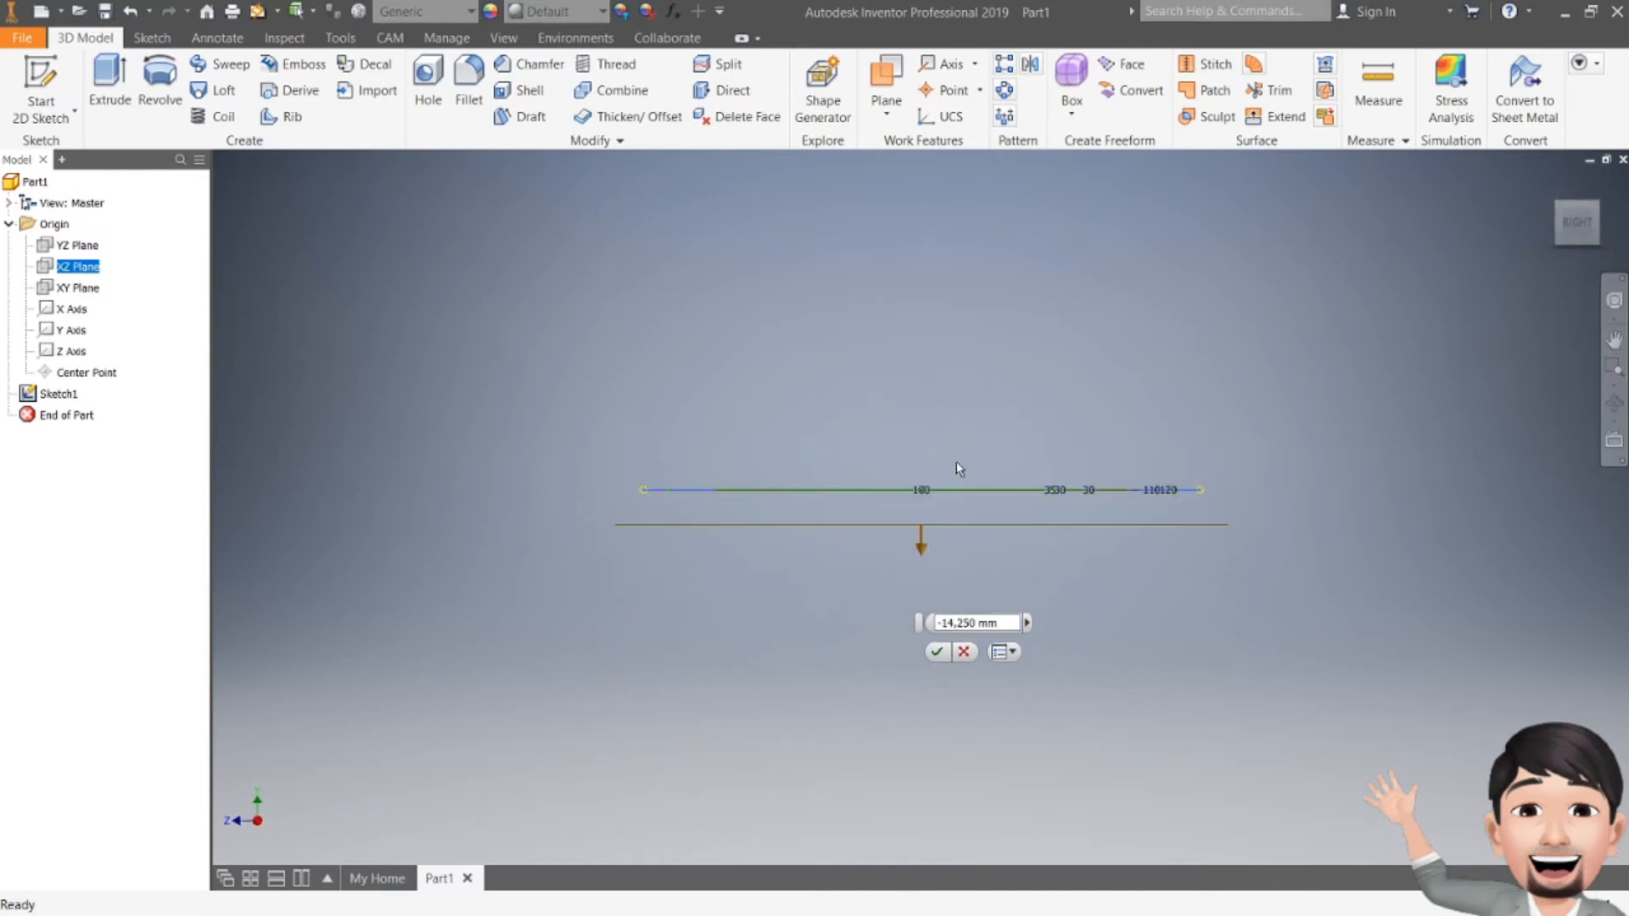
click(975, 622)
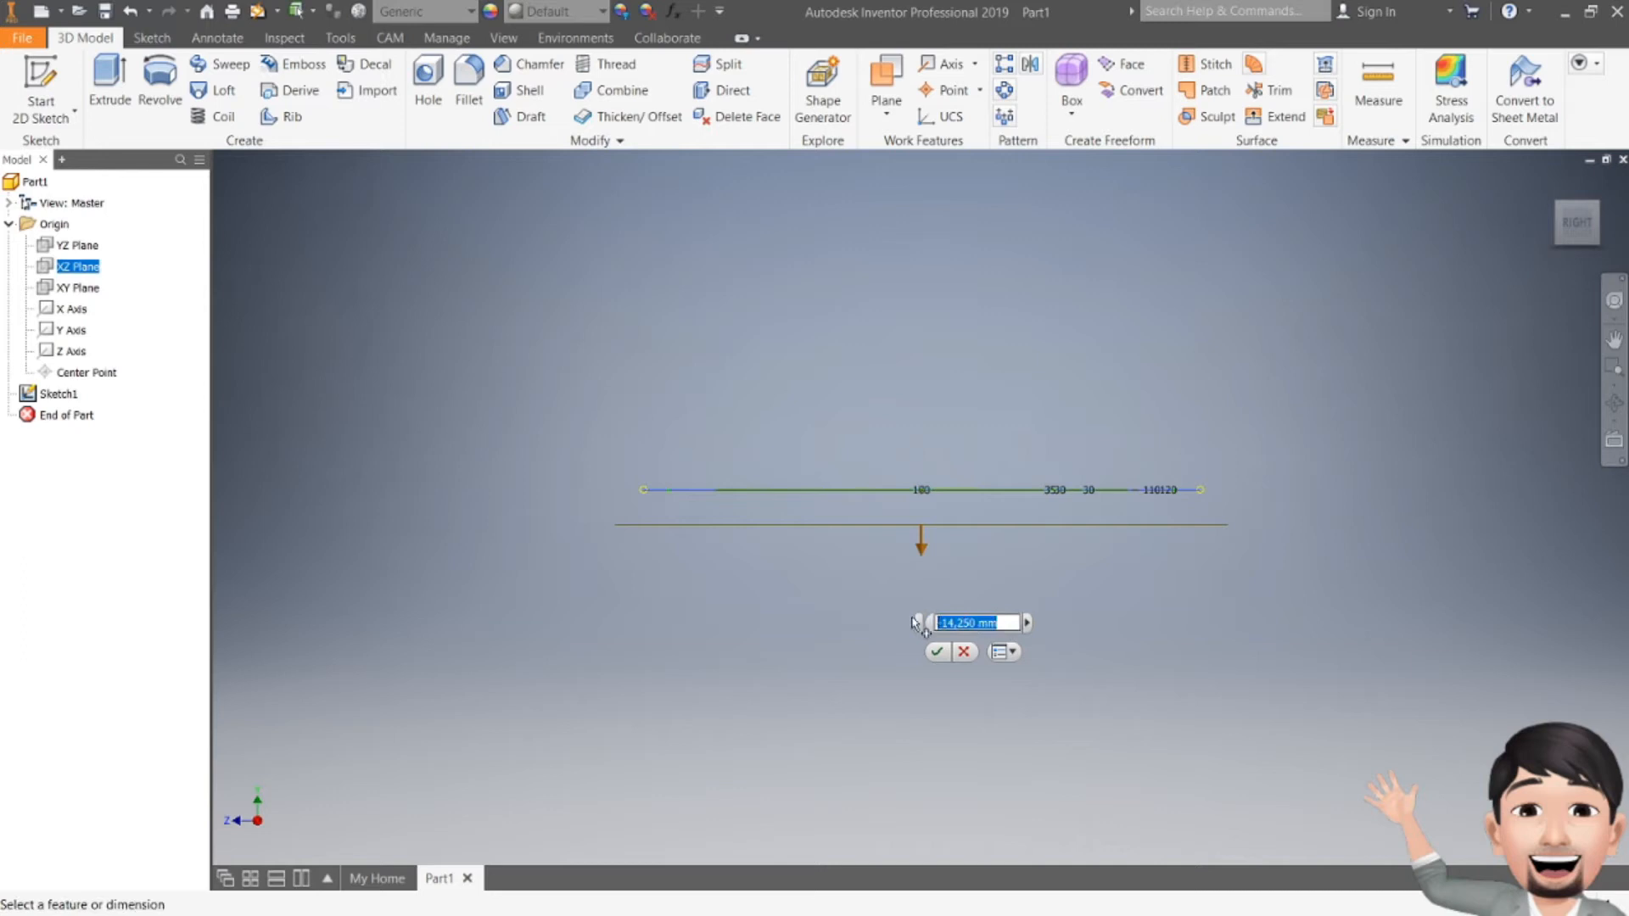
text(10)
key(Return)
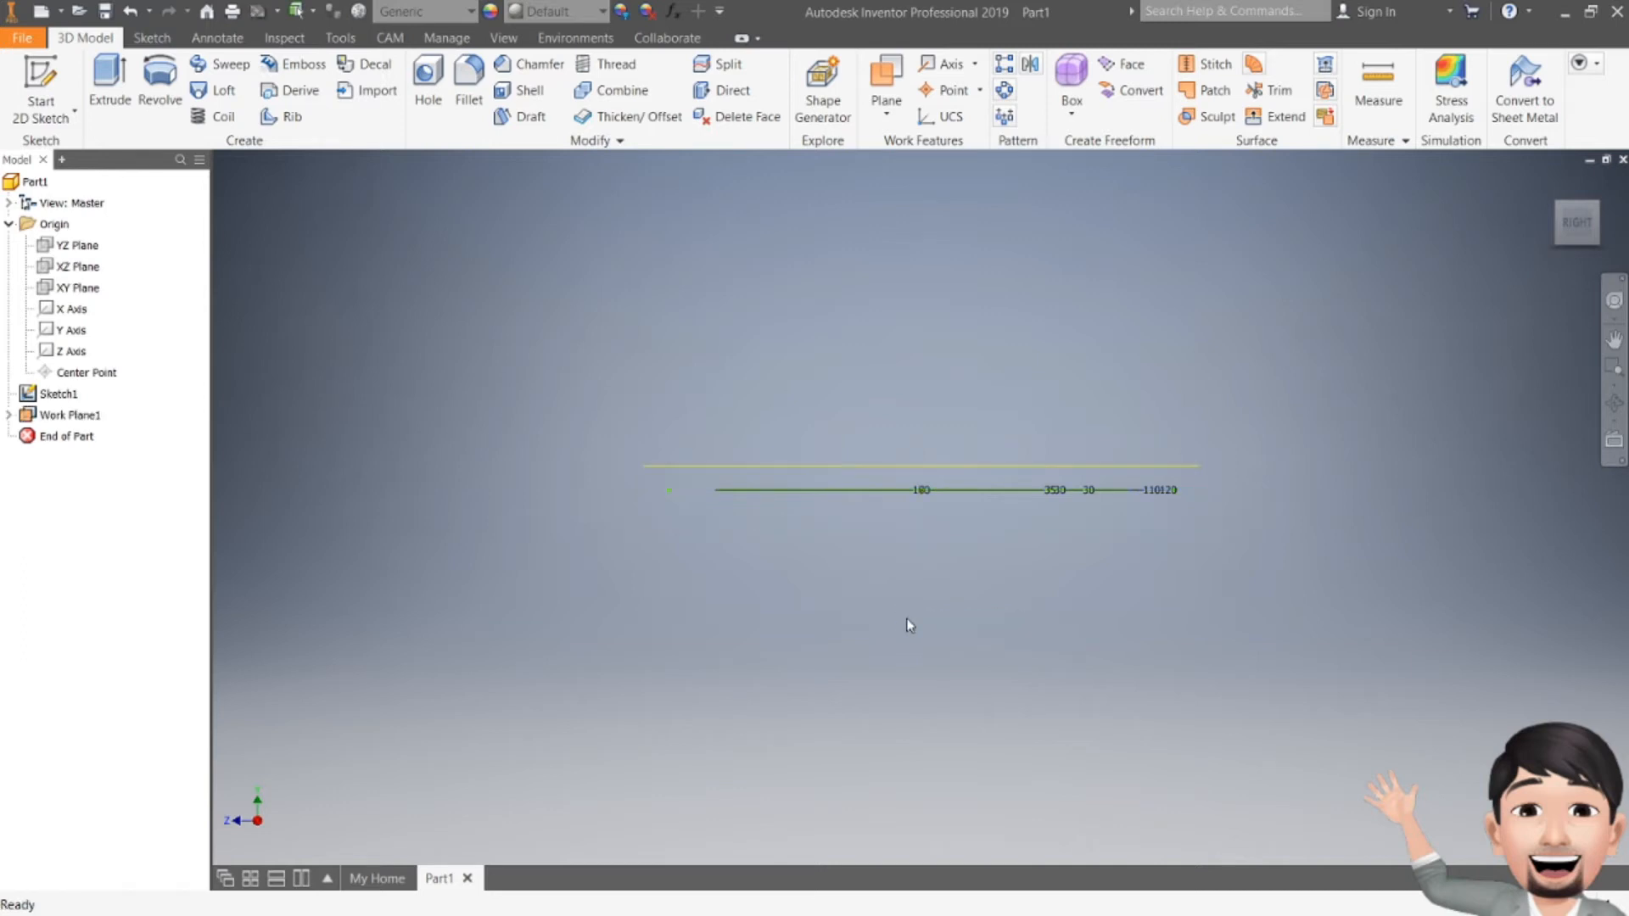
Step: Edit Work Plane1's offset to -10 so it sits below Sketch1
right_click(52, 415)
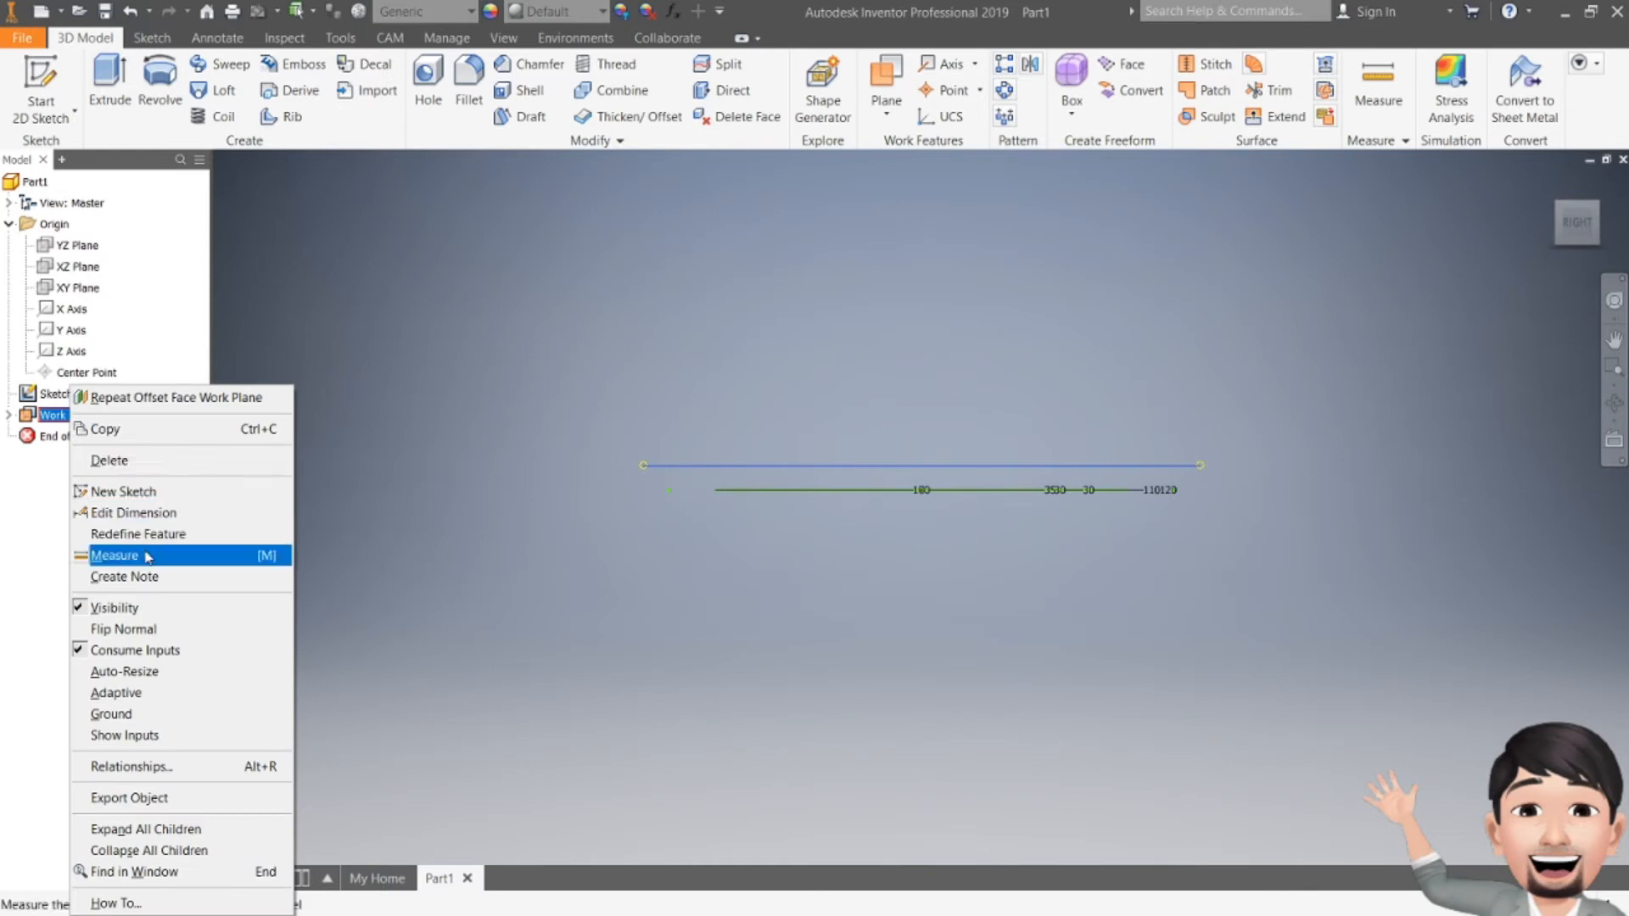
click(151, 516)
text(-10)
key(Return)
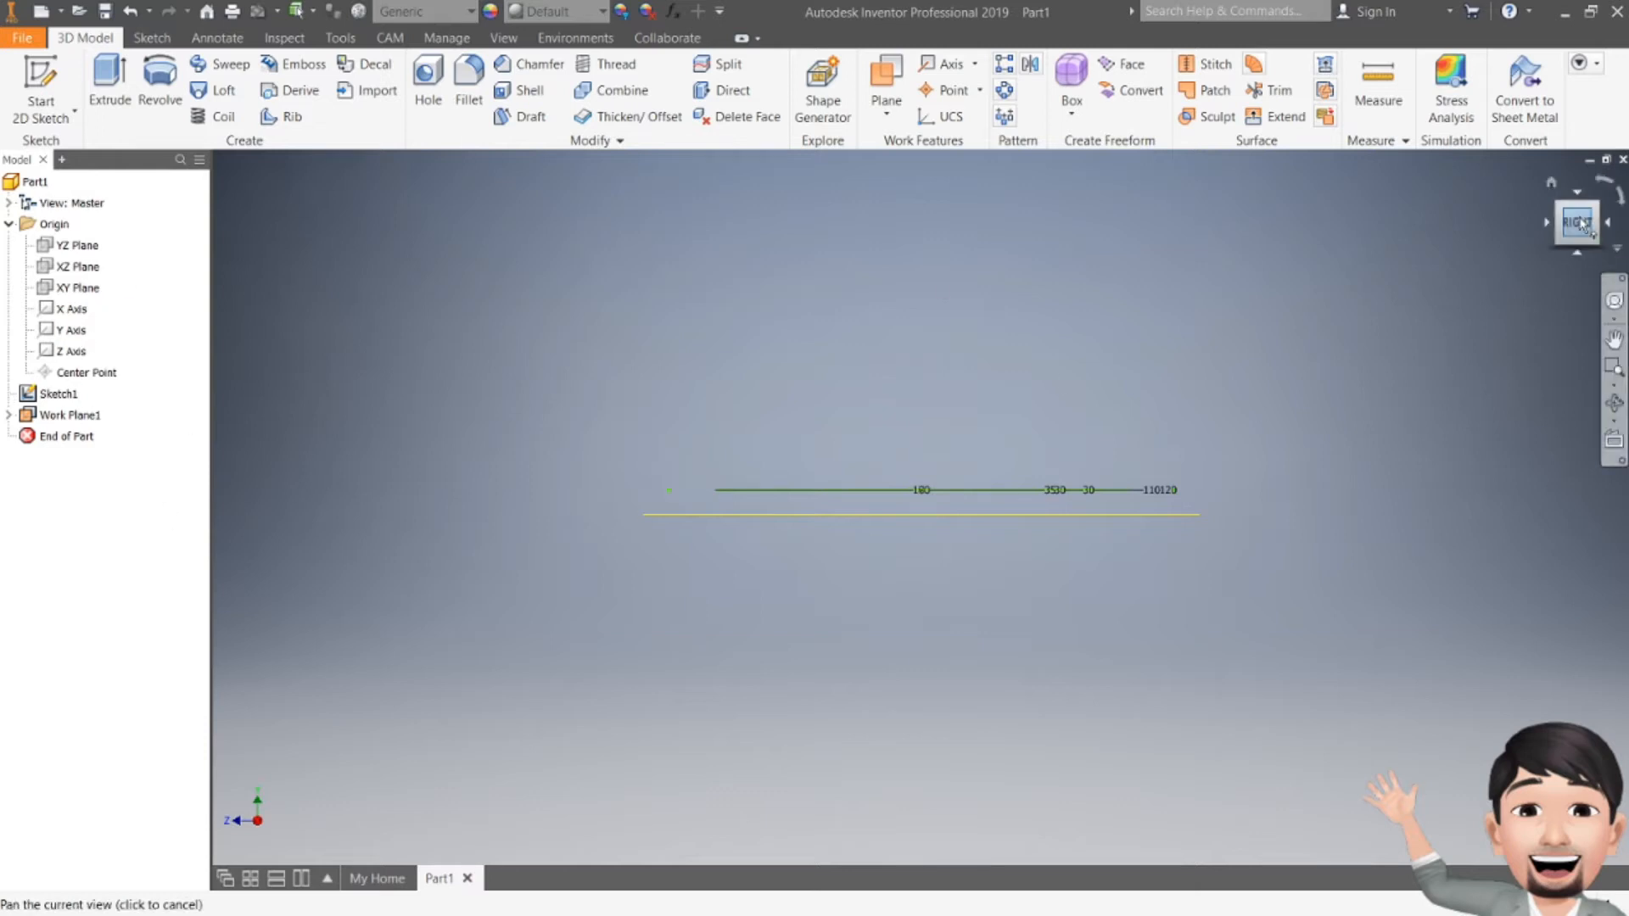
mouse_move(1577, 223)
mouse_down()
mouse_move(1594, 261)
mouse_move(1571, 201)
mouse_move(1591, 215)
mouse_up()
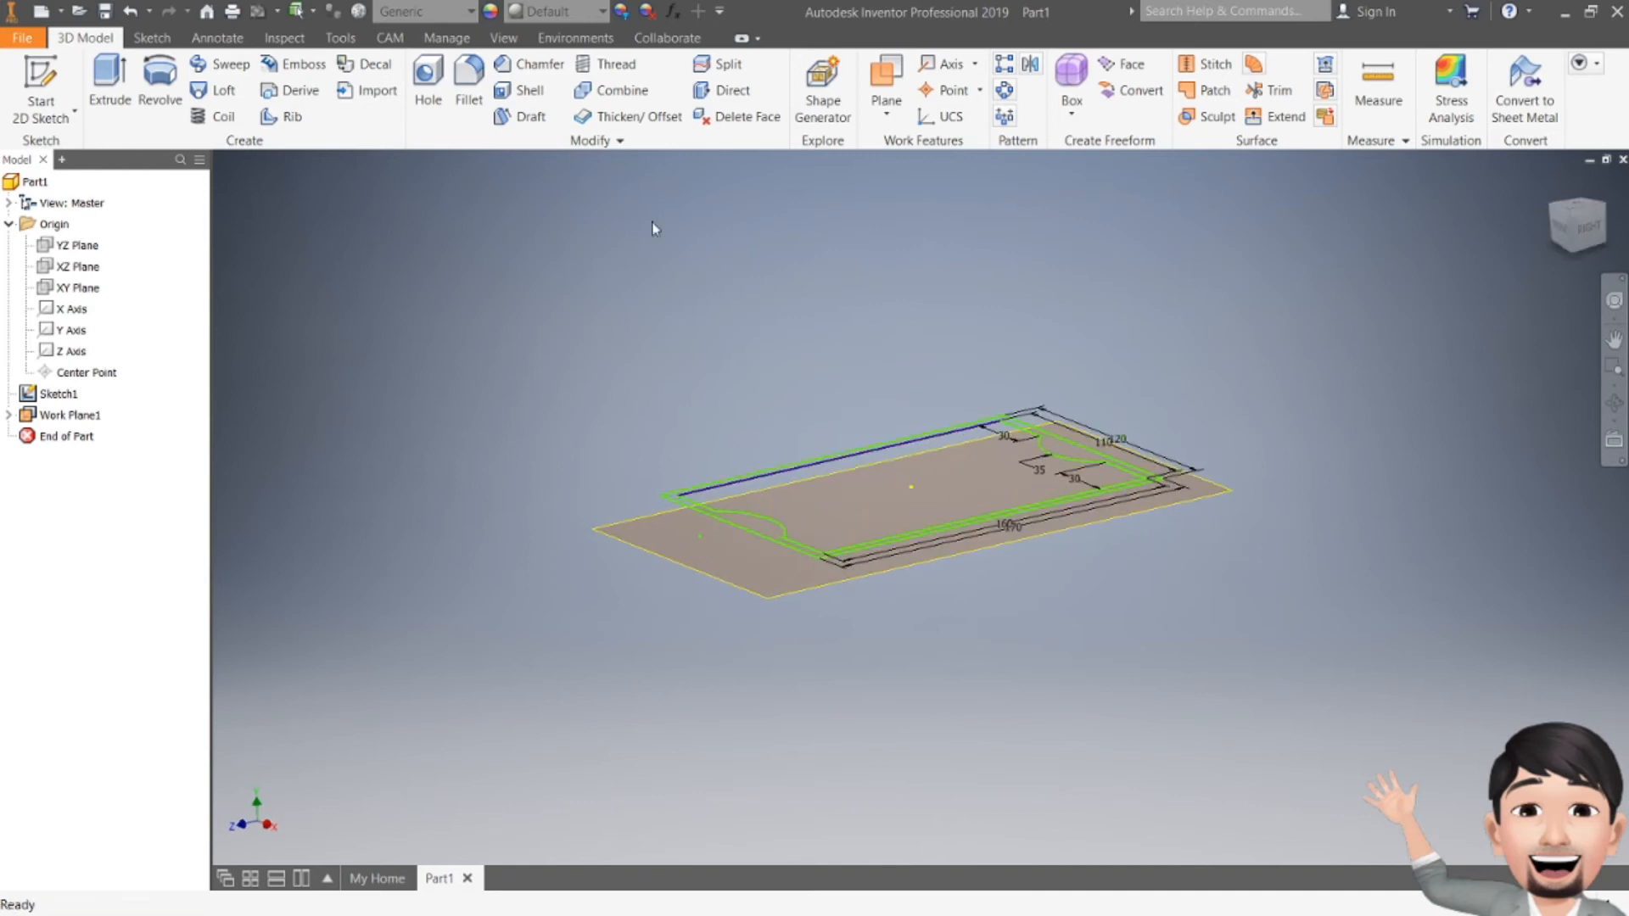
click(60, 88)
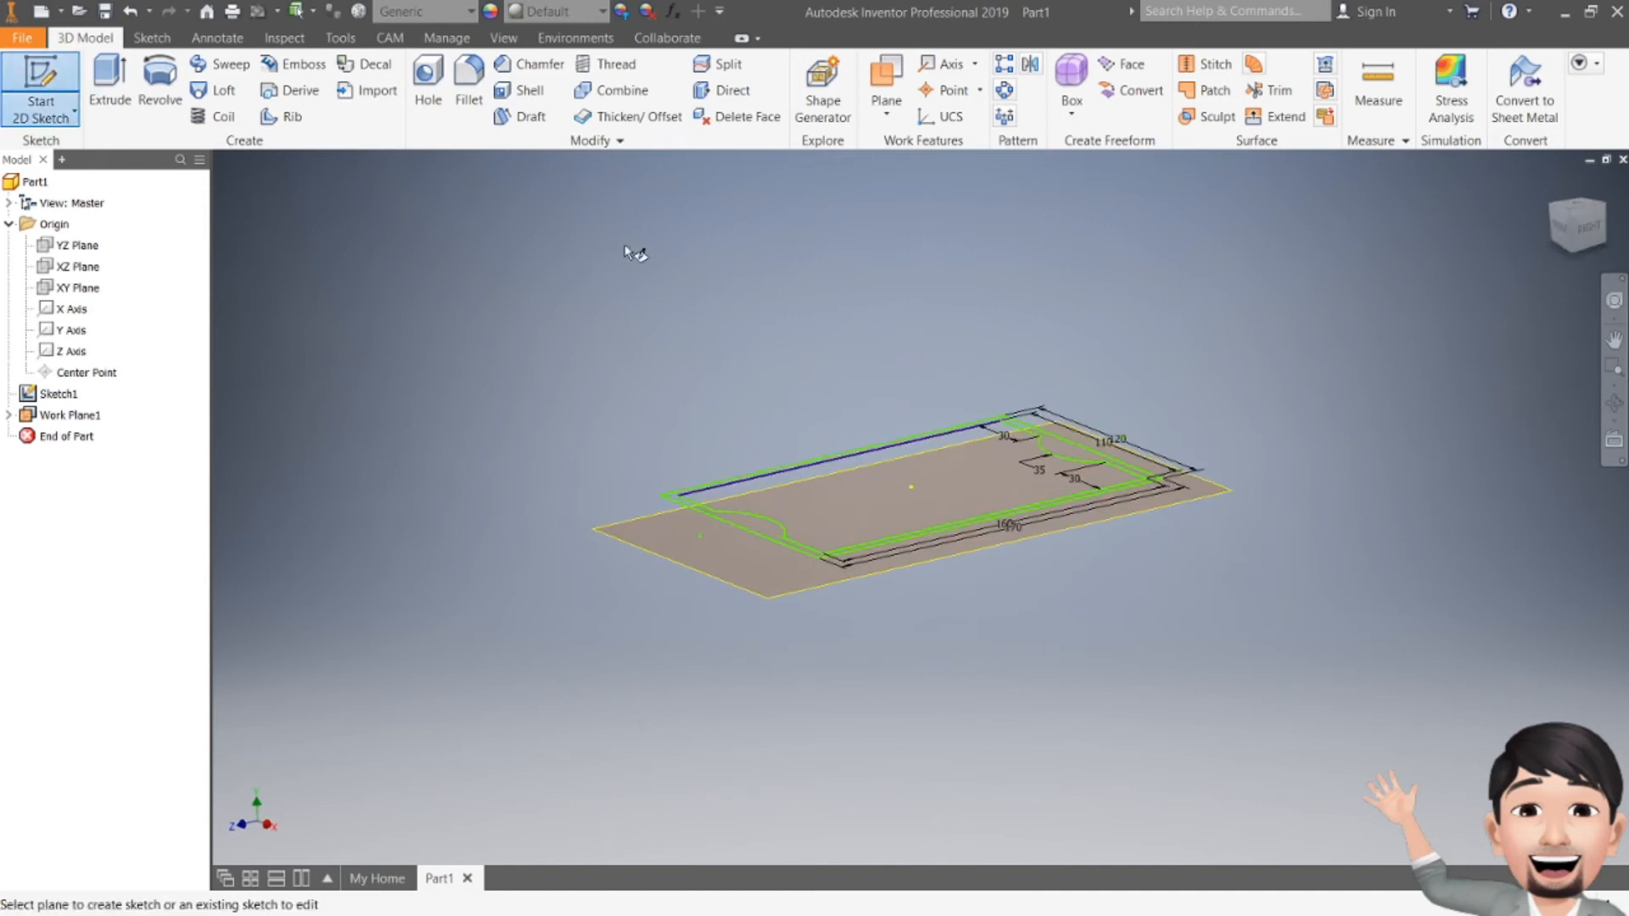
Step: Place Sketch2 on Work Plane1, rotate the view, hide Sketch1, and view Loyang.pdf
click(846, 588)
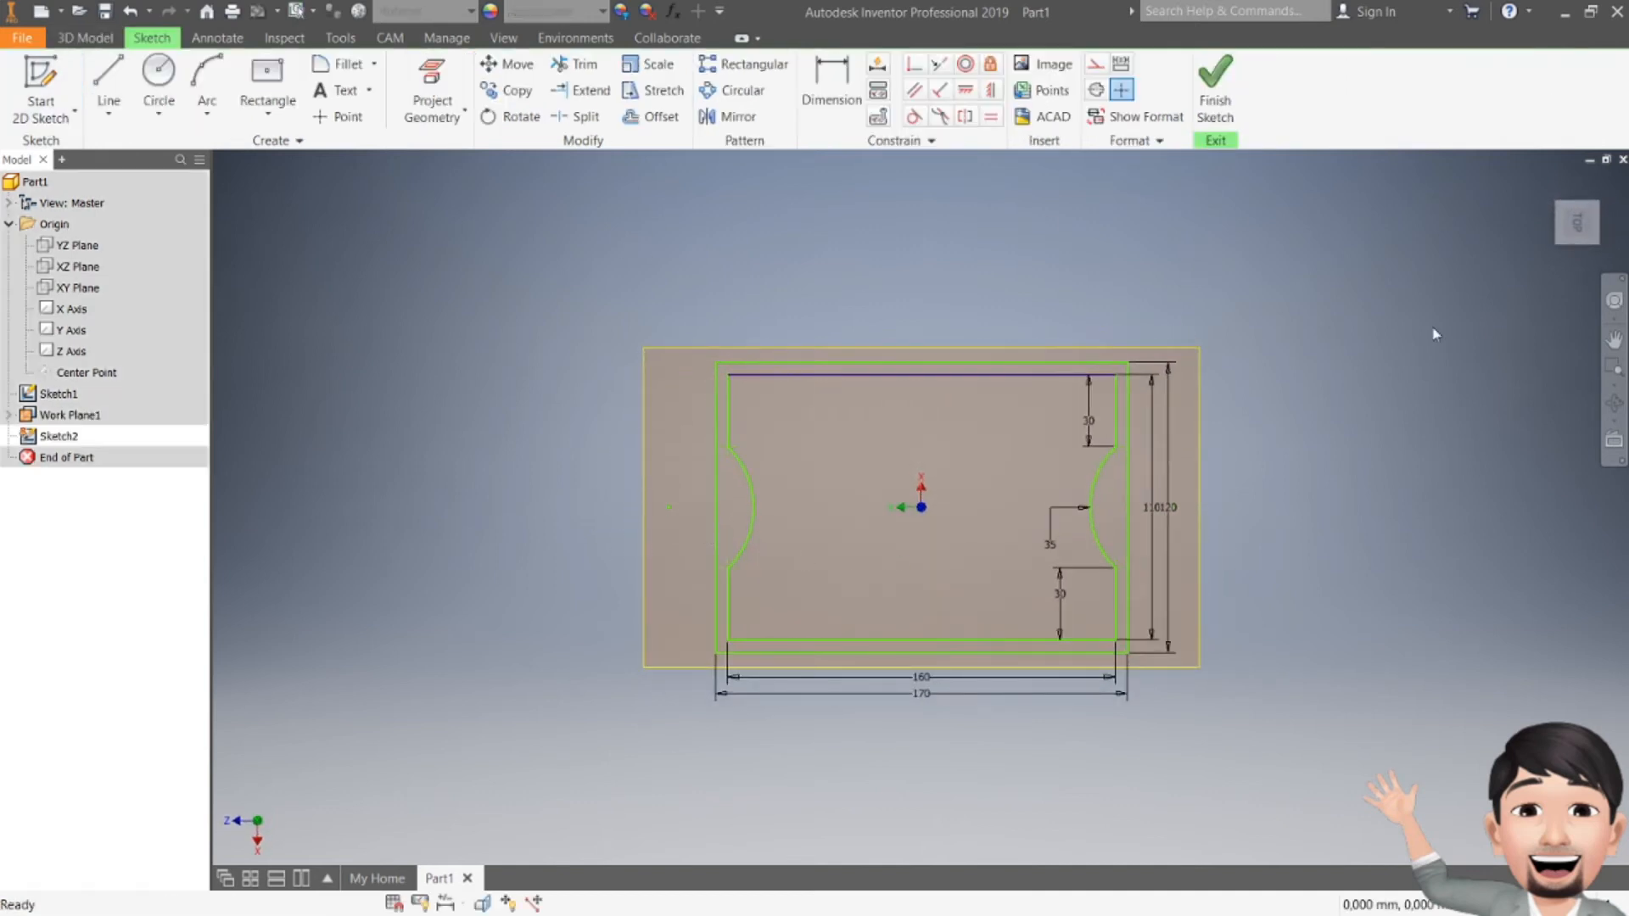
click(1605, 180)
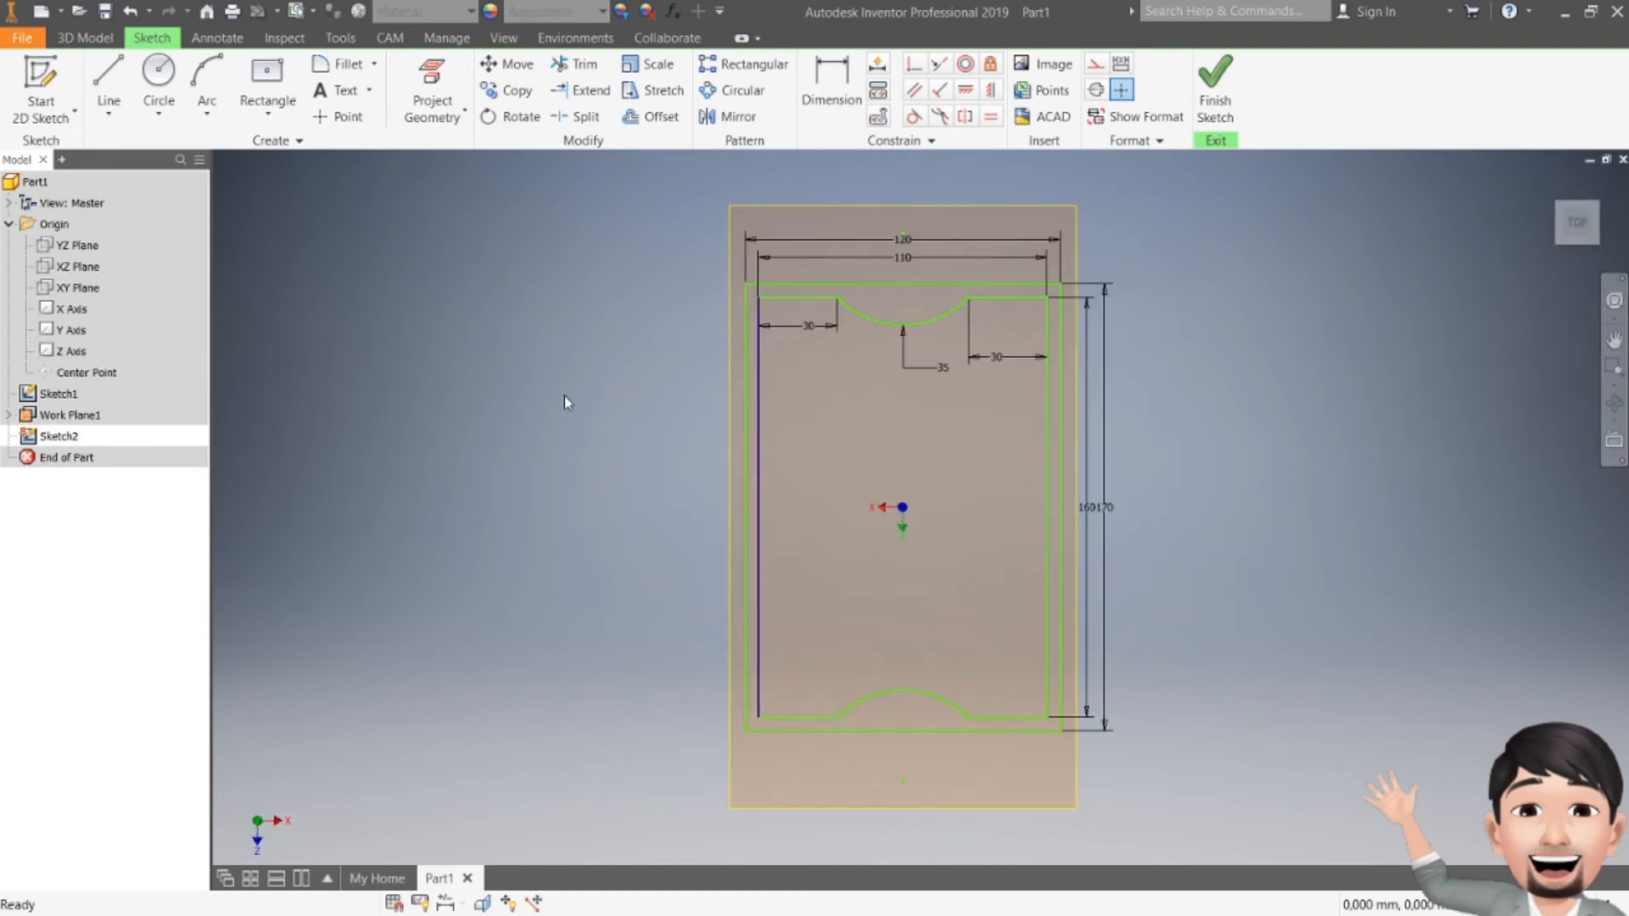
right_click(61, 395)
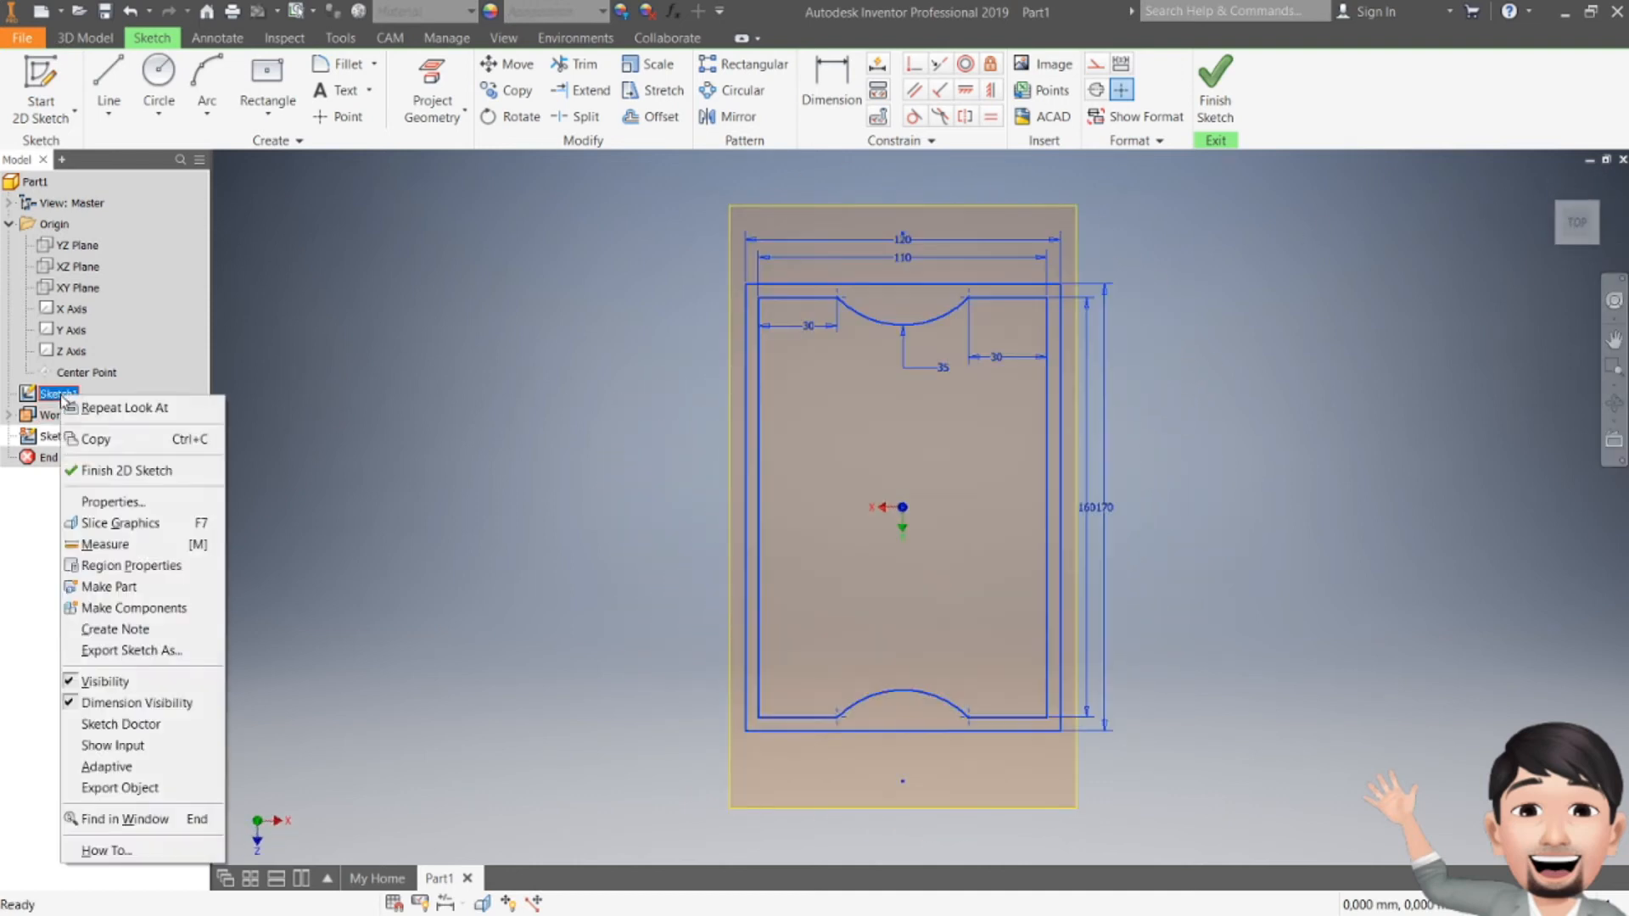
click(128, 681)
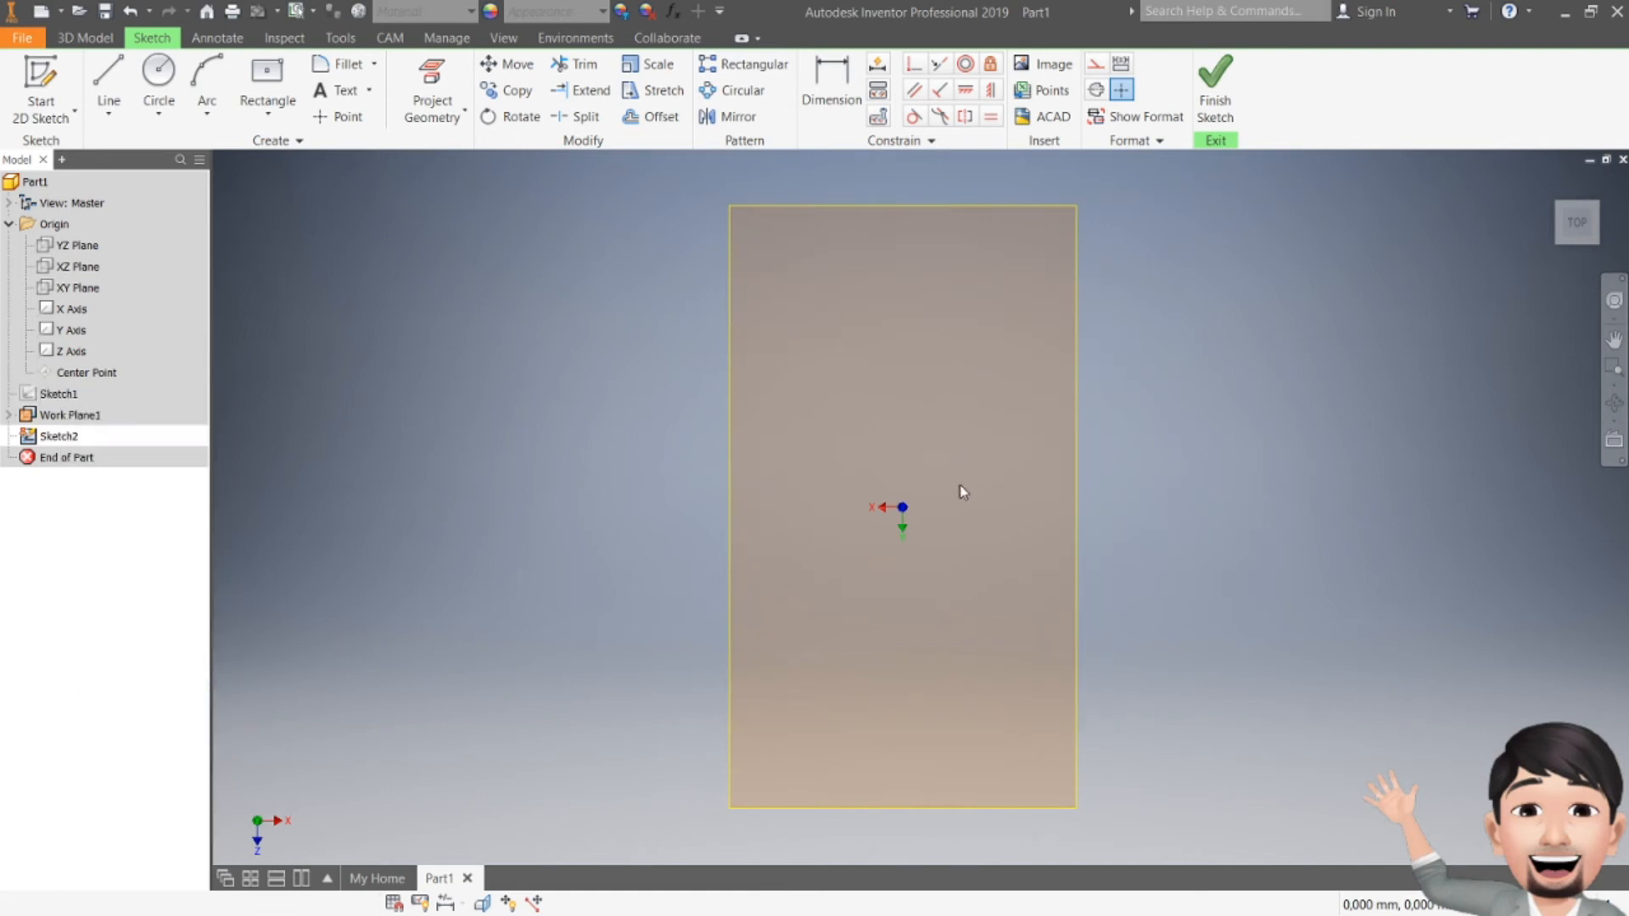
key(alt+Tab)
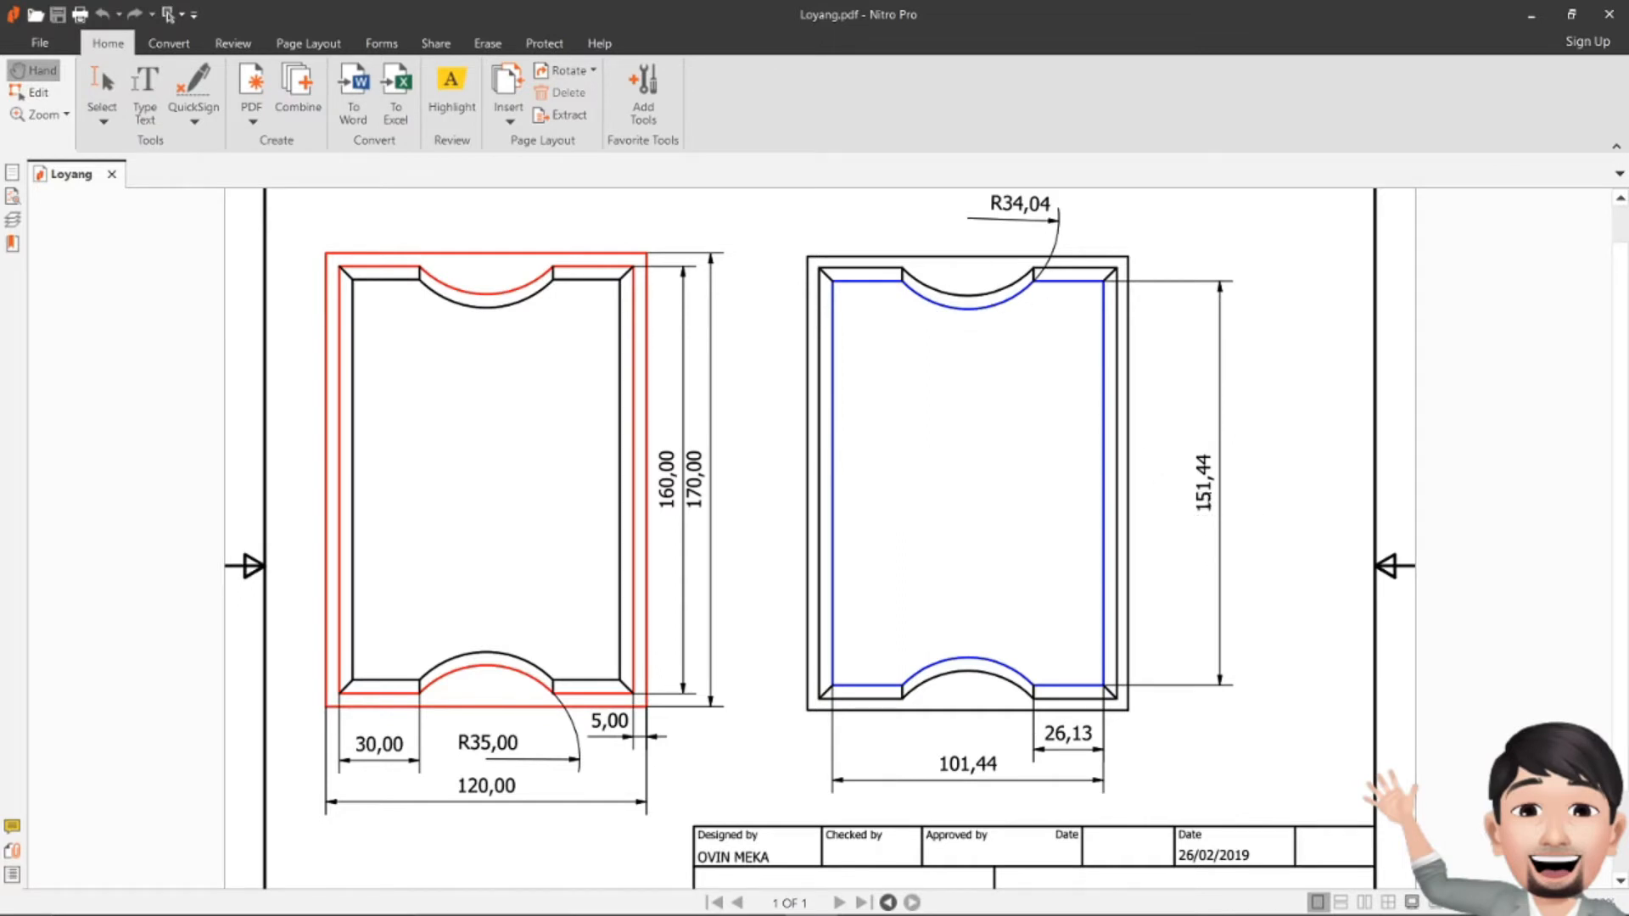
Step: Draw a 101.4 × 154.4 mm centre-point rectangle at the origin, checking the Loyang drawing for sizes
key(alt+Tab)
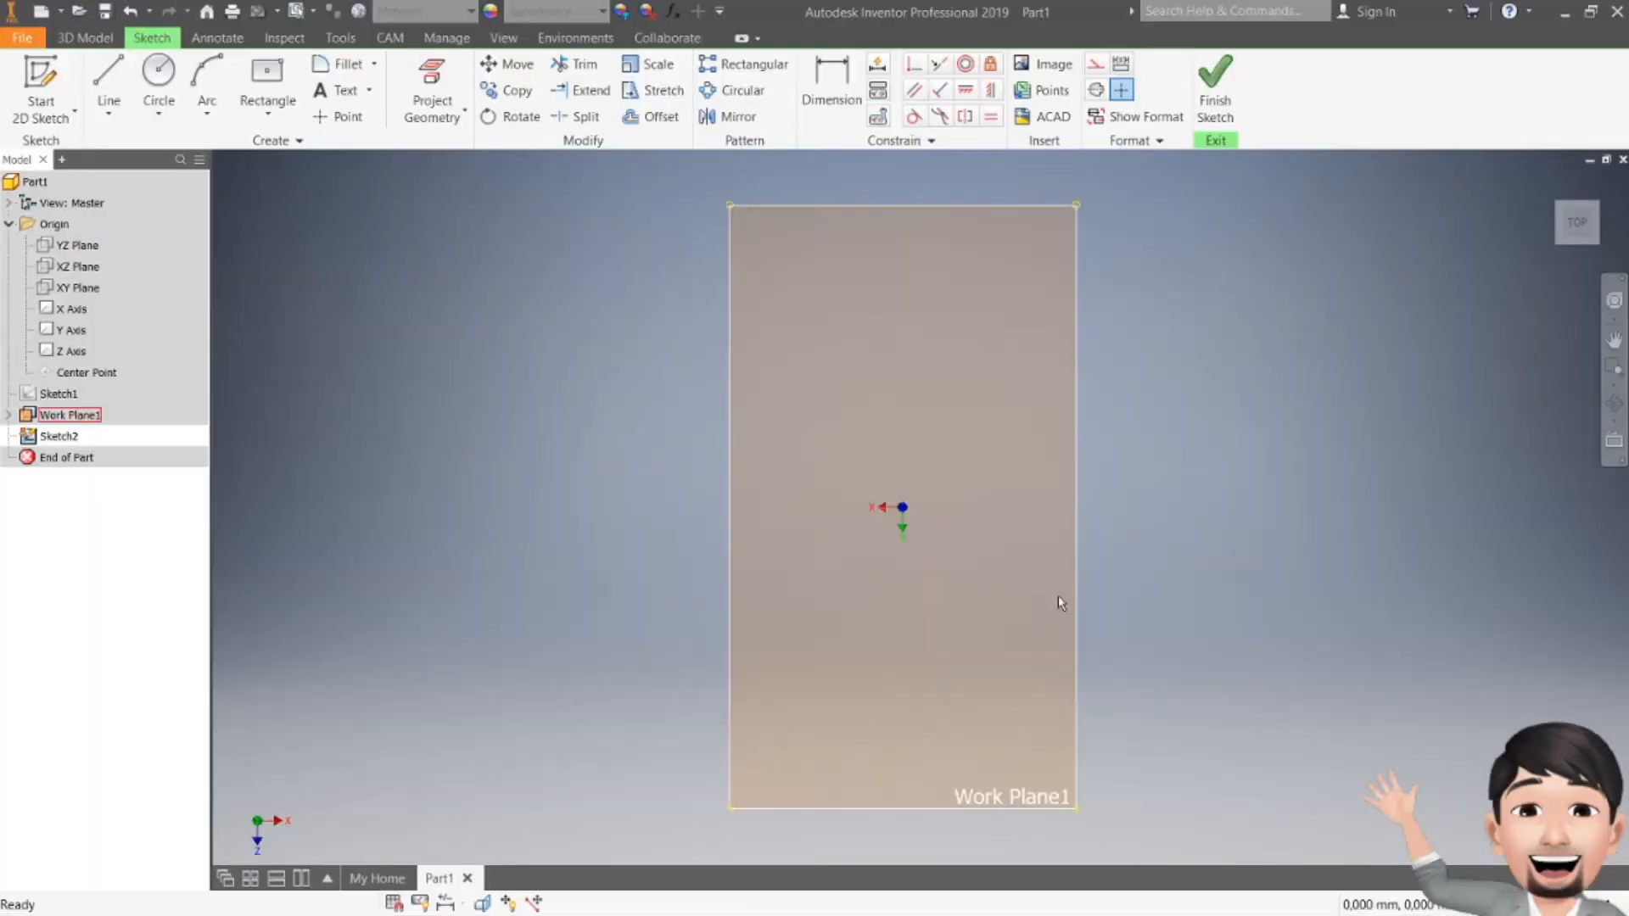
click(266, 72)
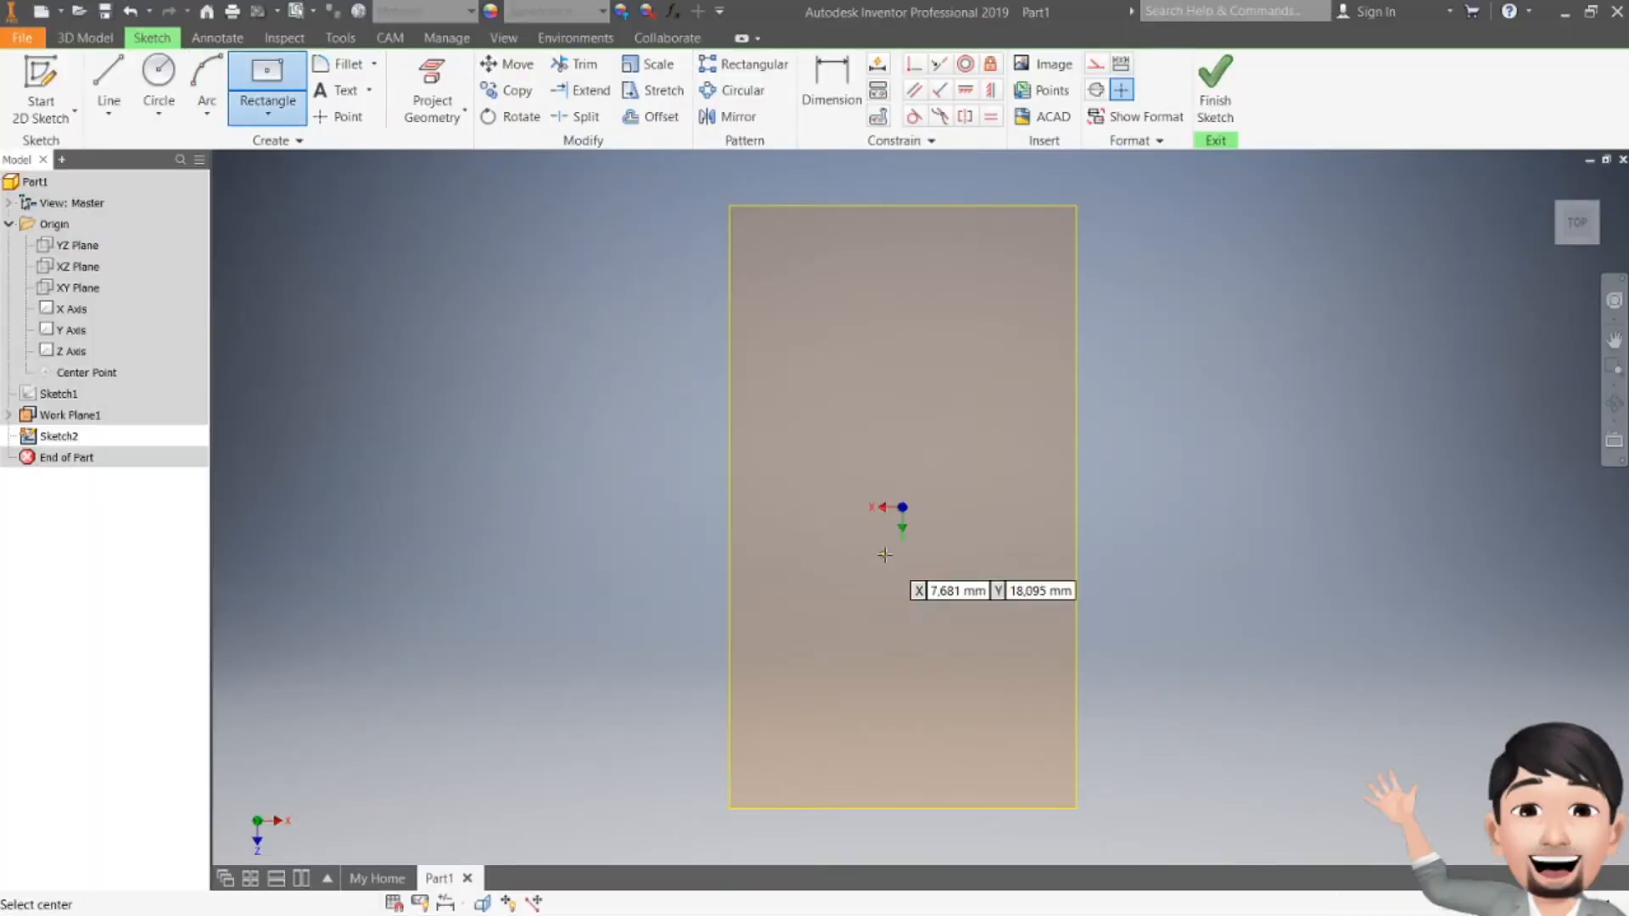
click(901, 508)
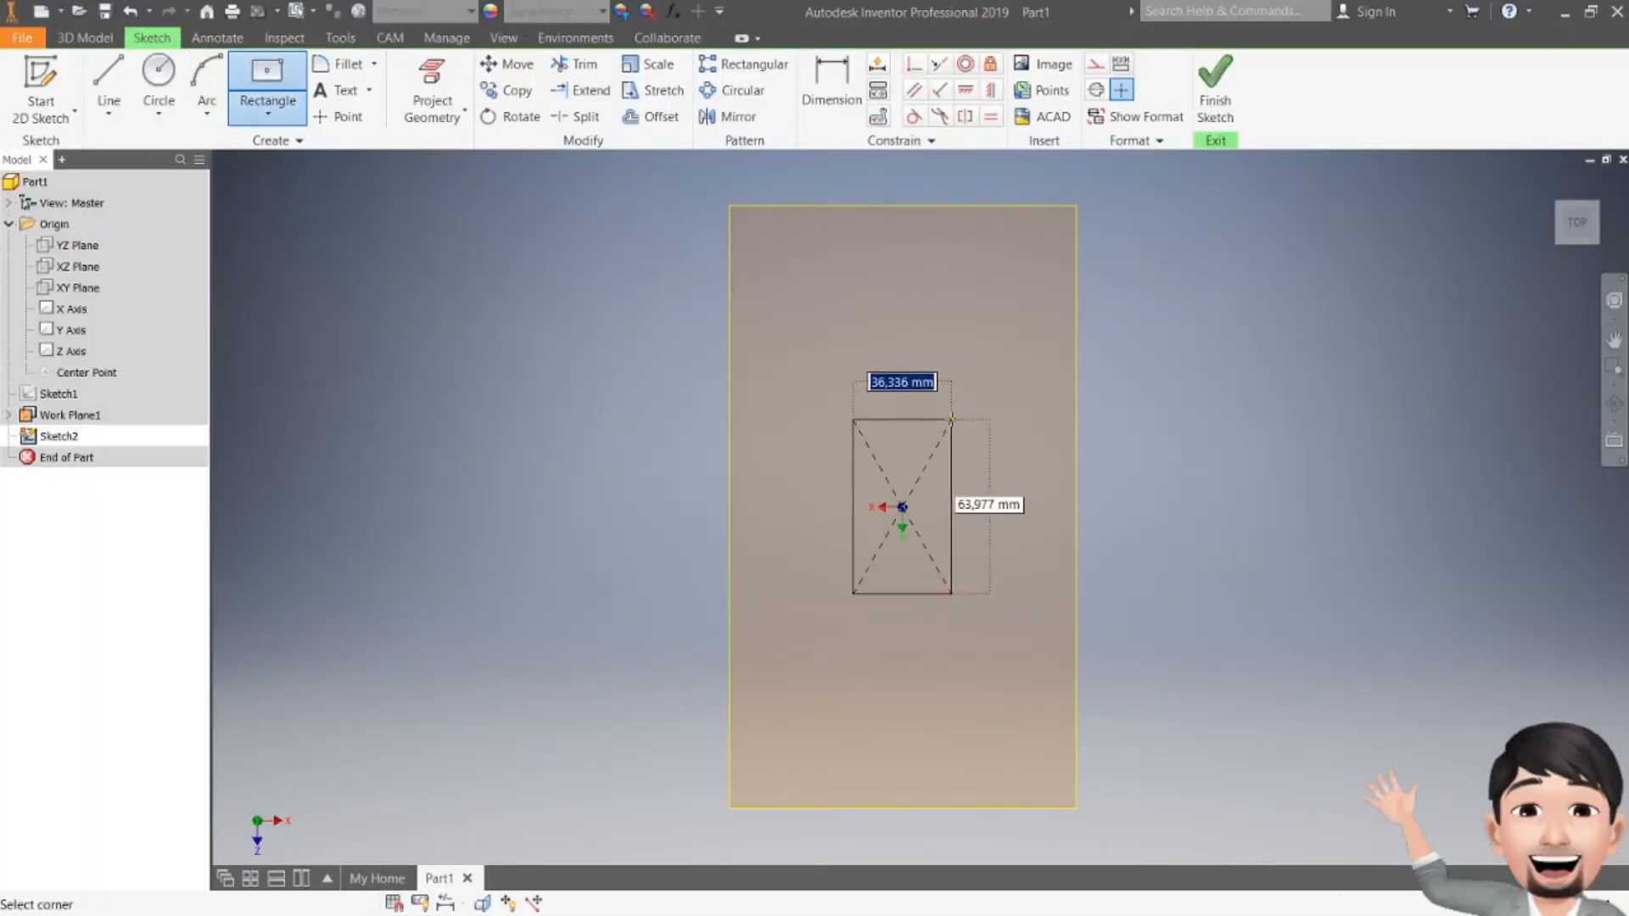
text(1)
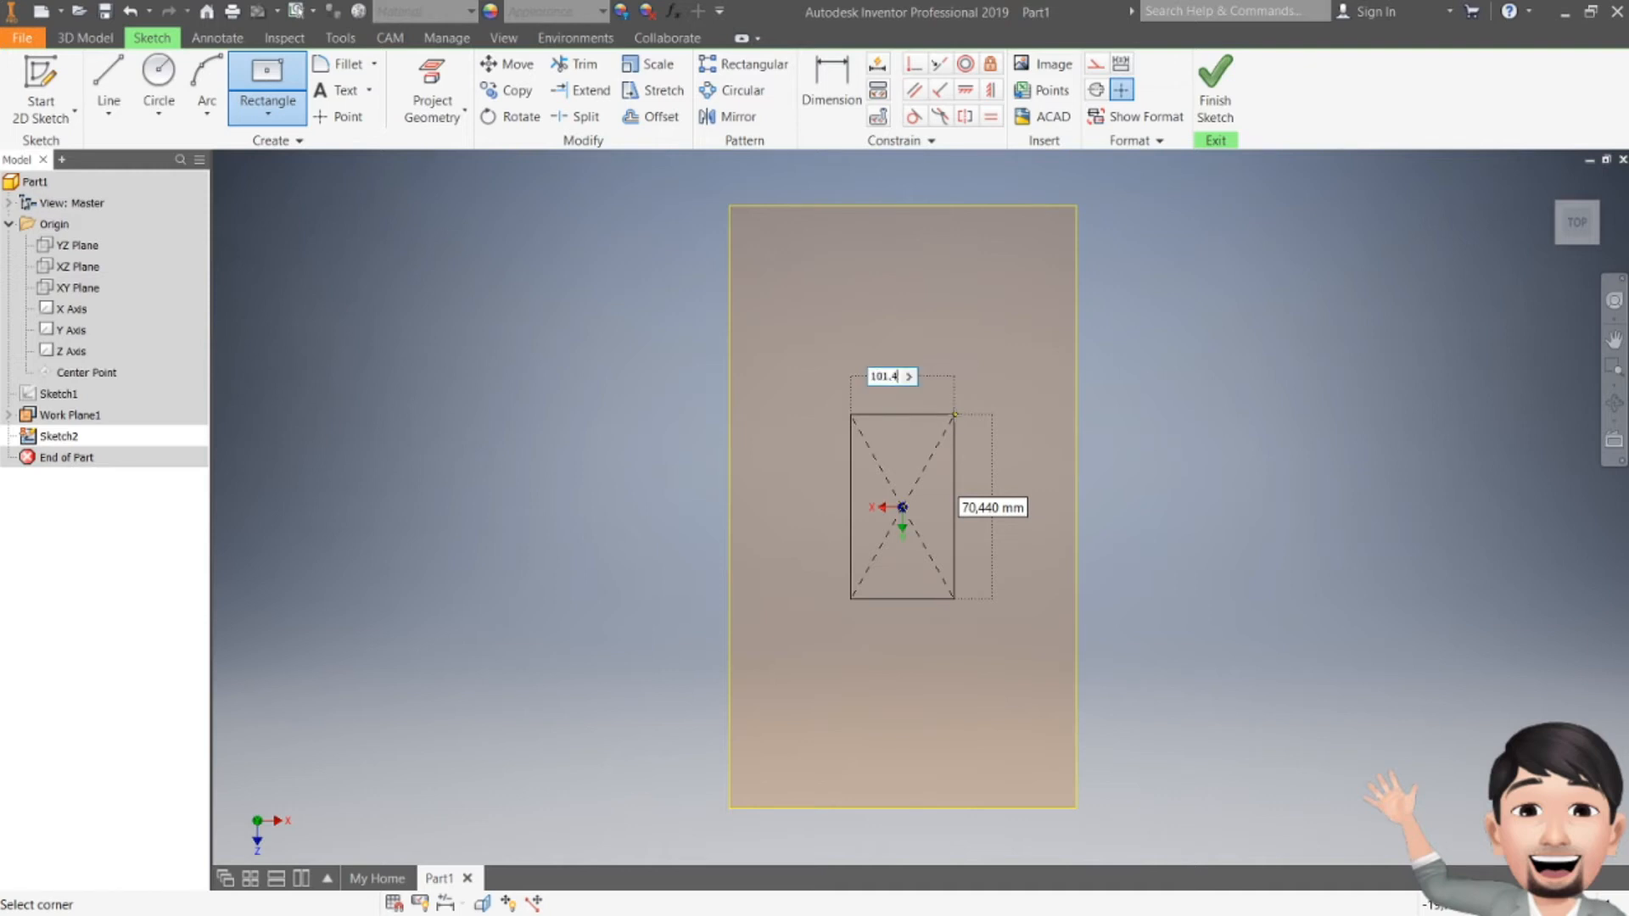
text(01.4)
key(Tab)
text(1)
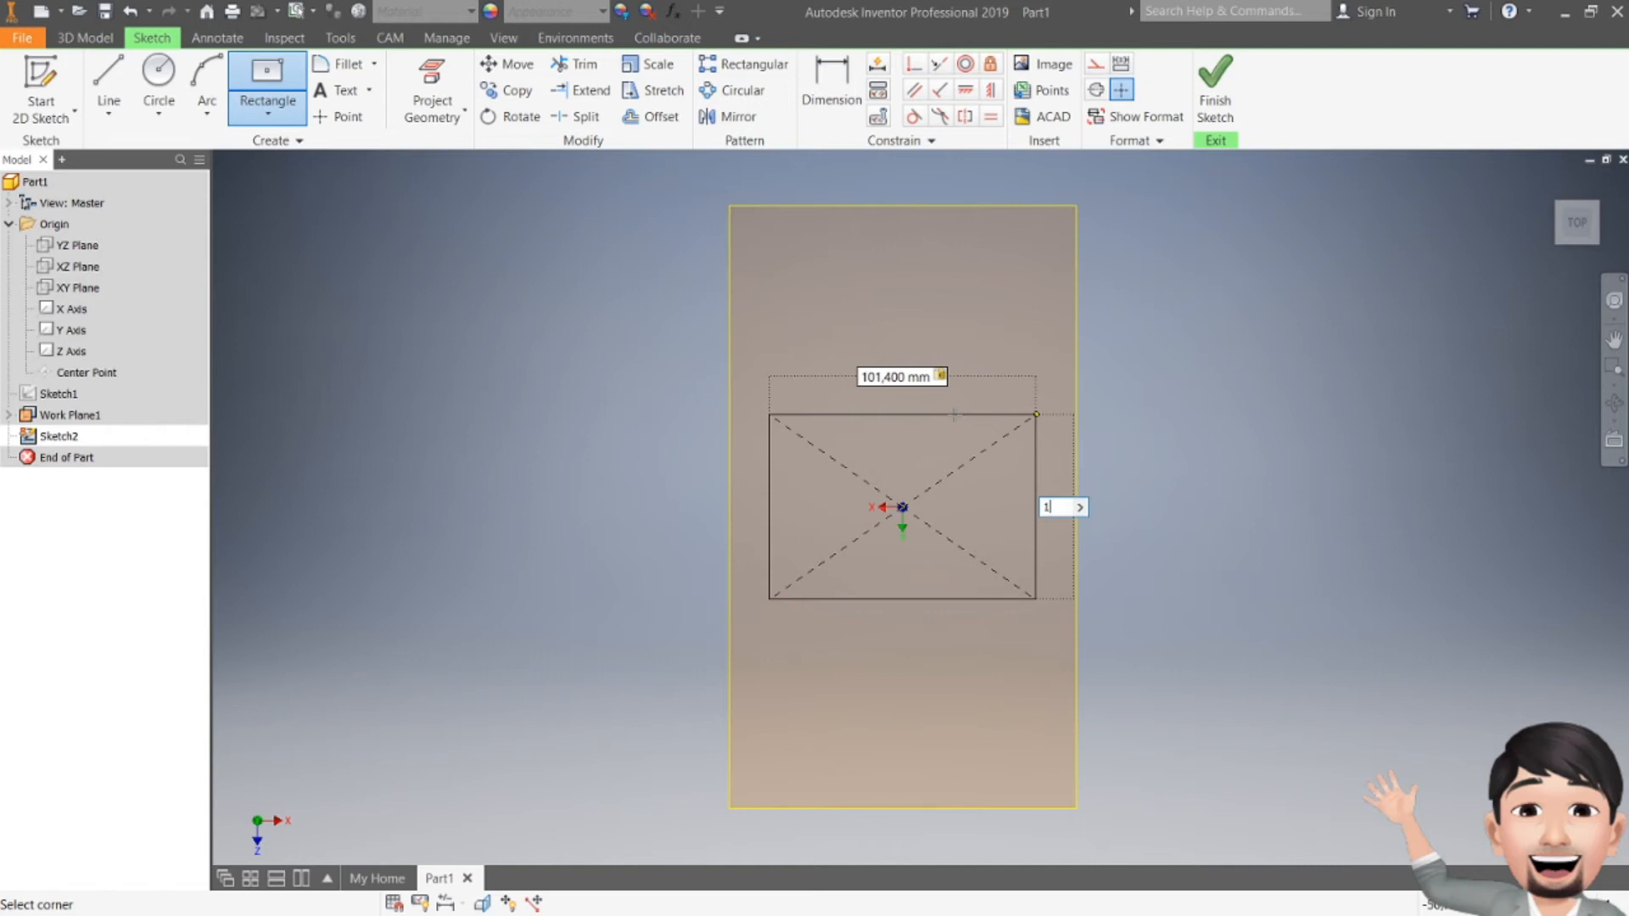
text(54.4)
key(alt+Tab)
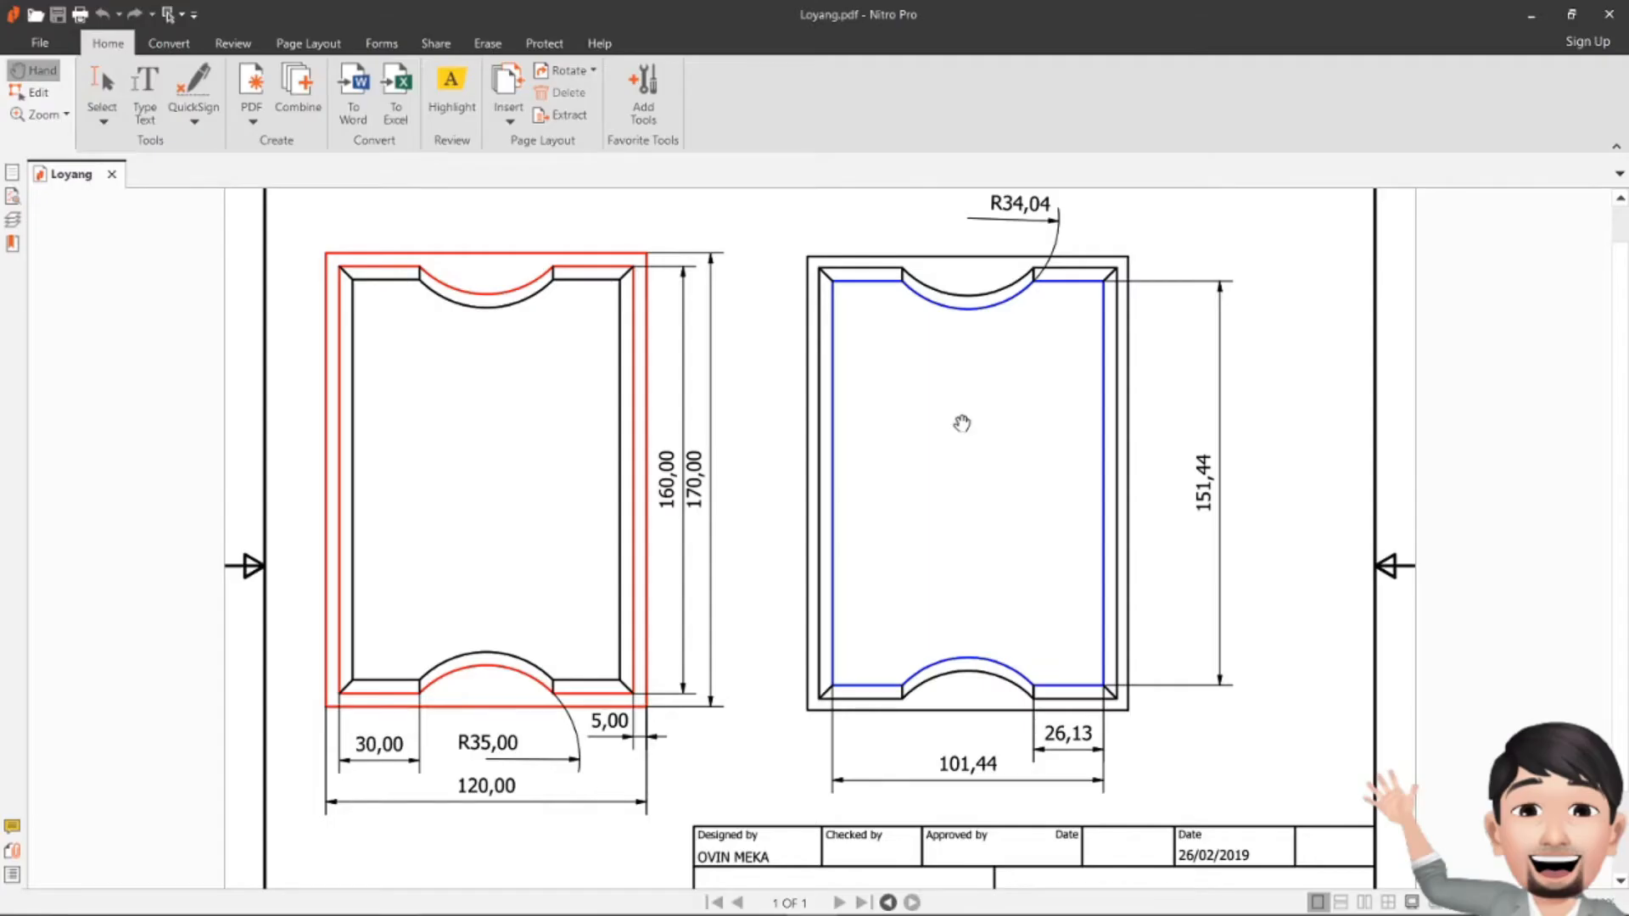
key(alt+Tab)
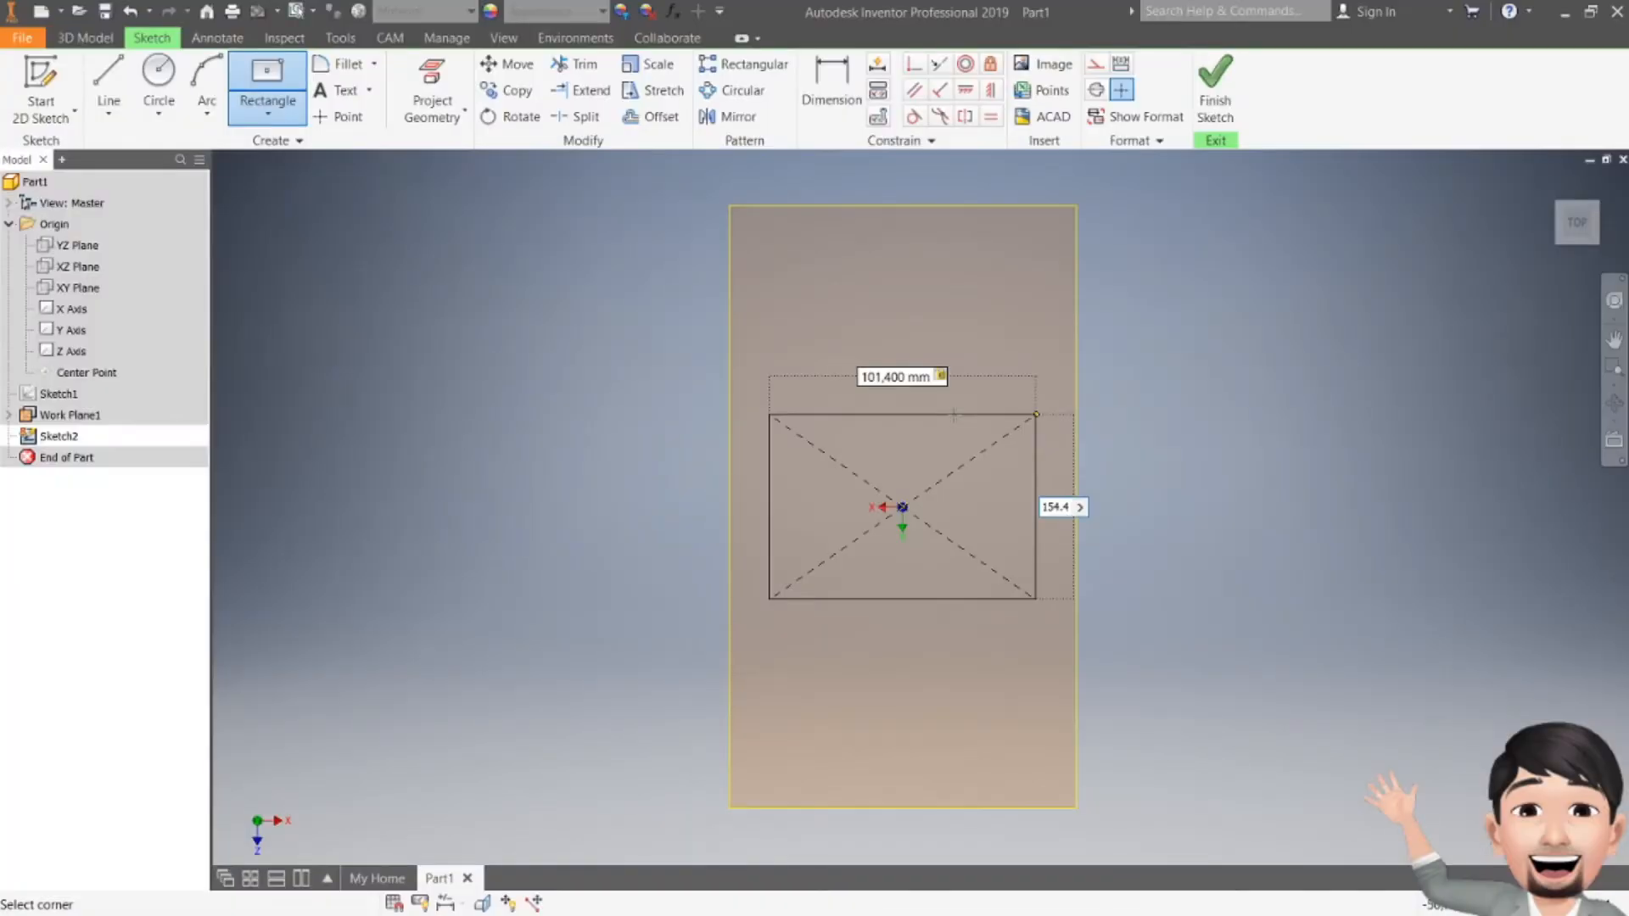
key(Return)
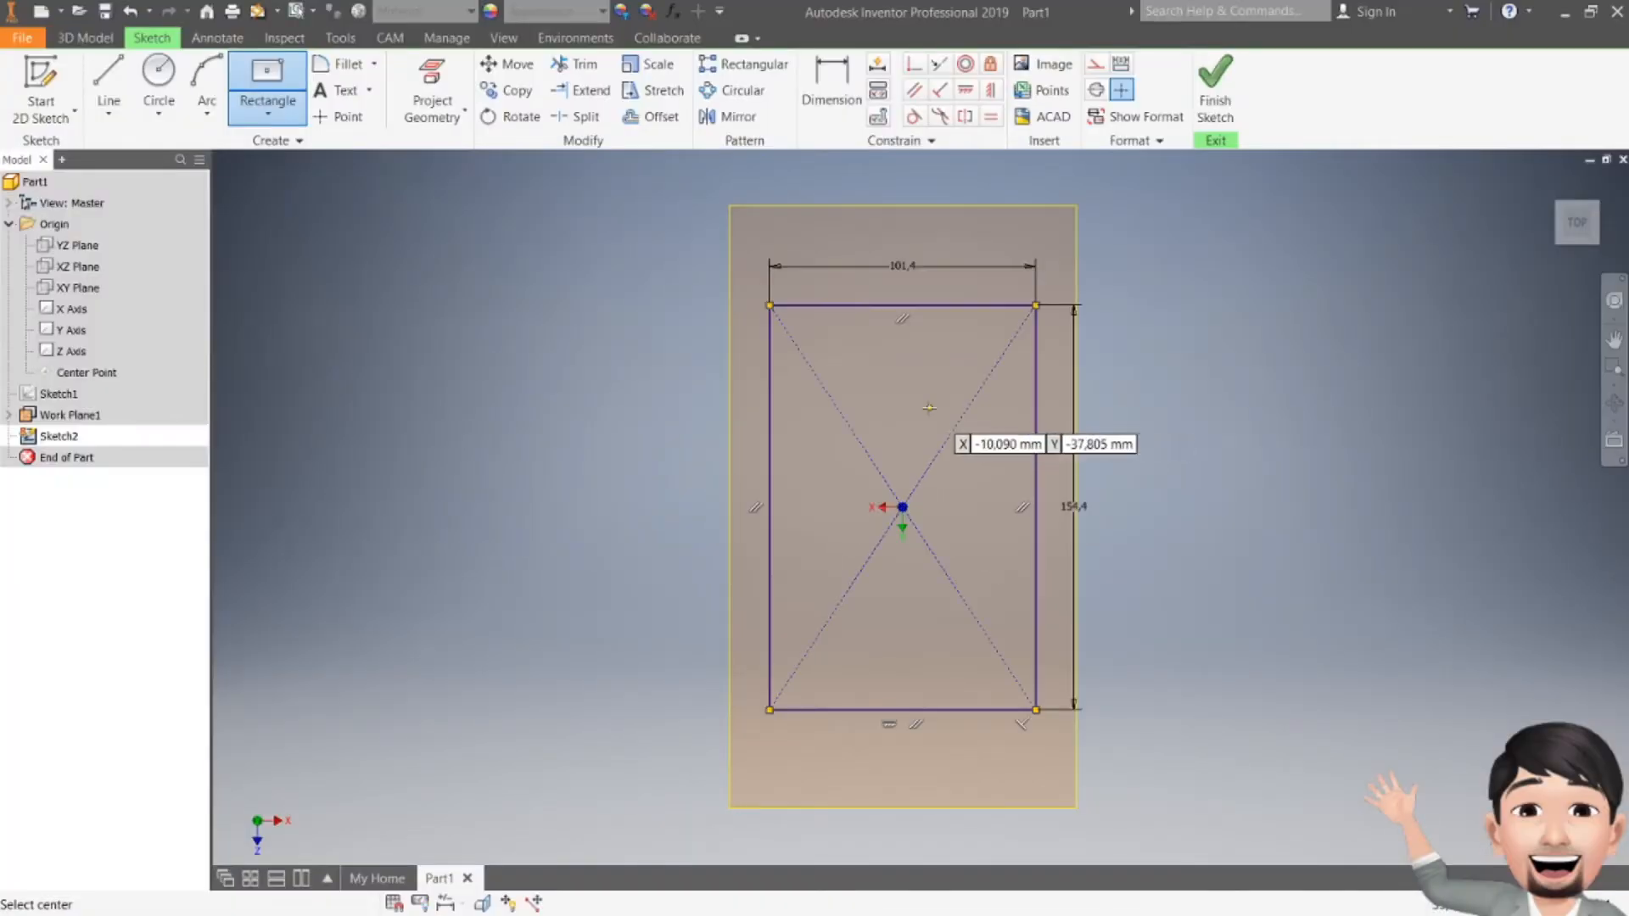
key(alt+Tab)
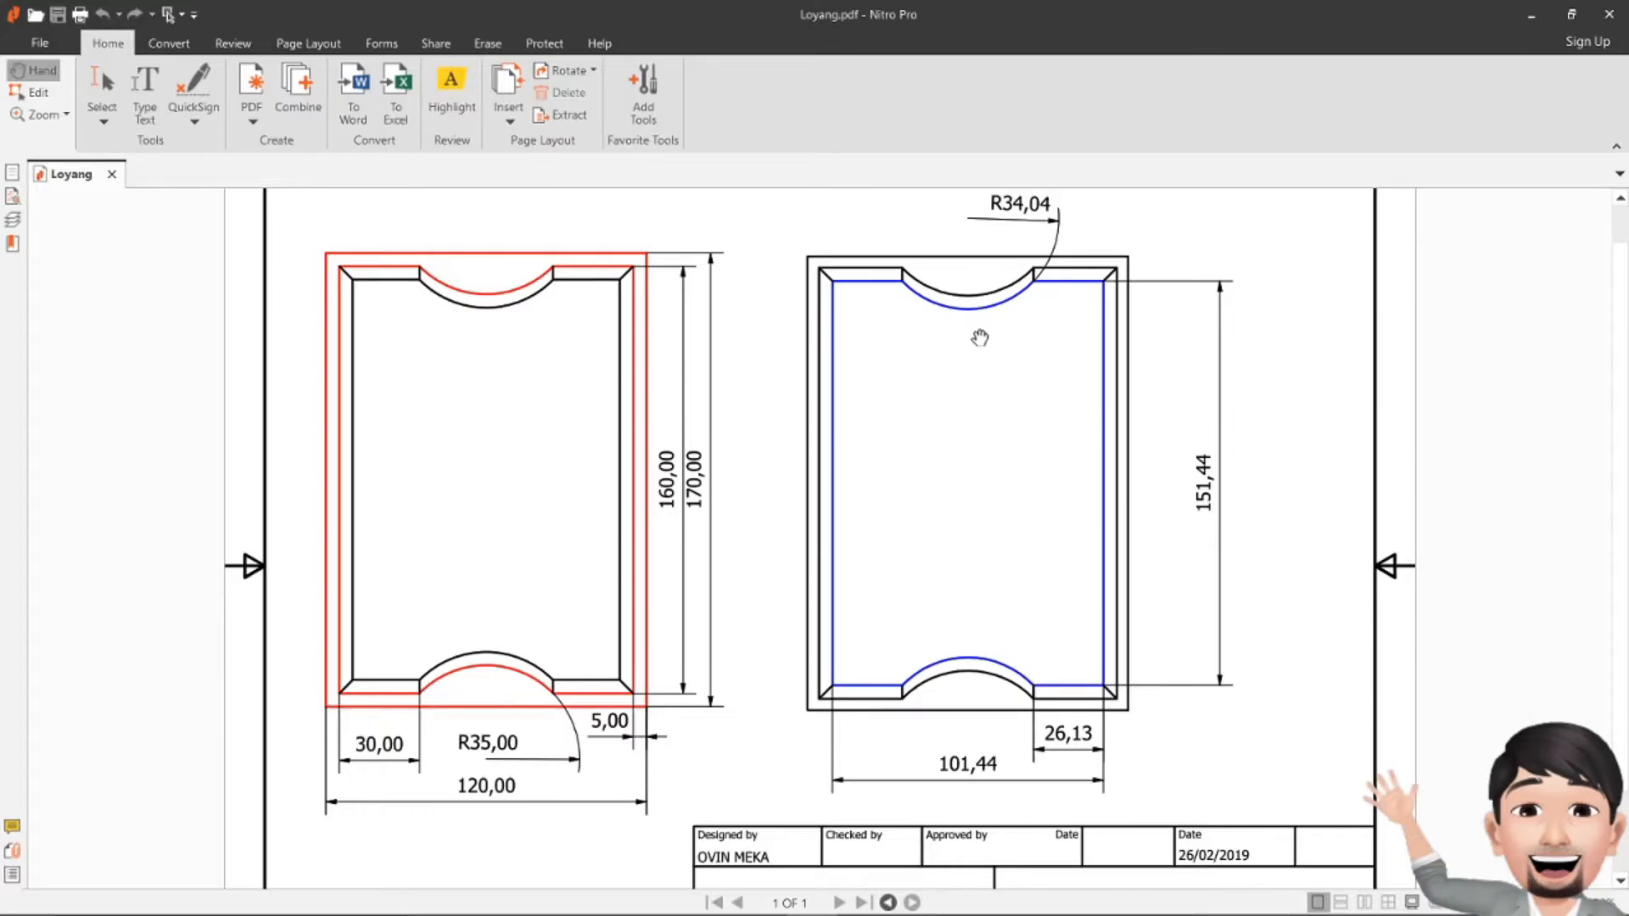
key(alt+Tab)
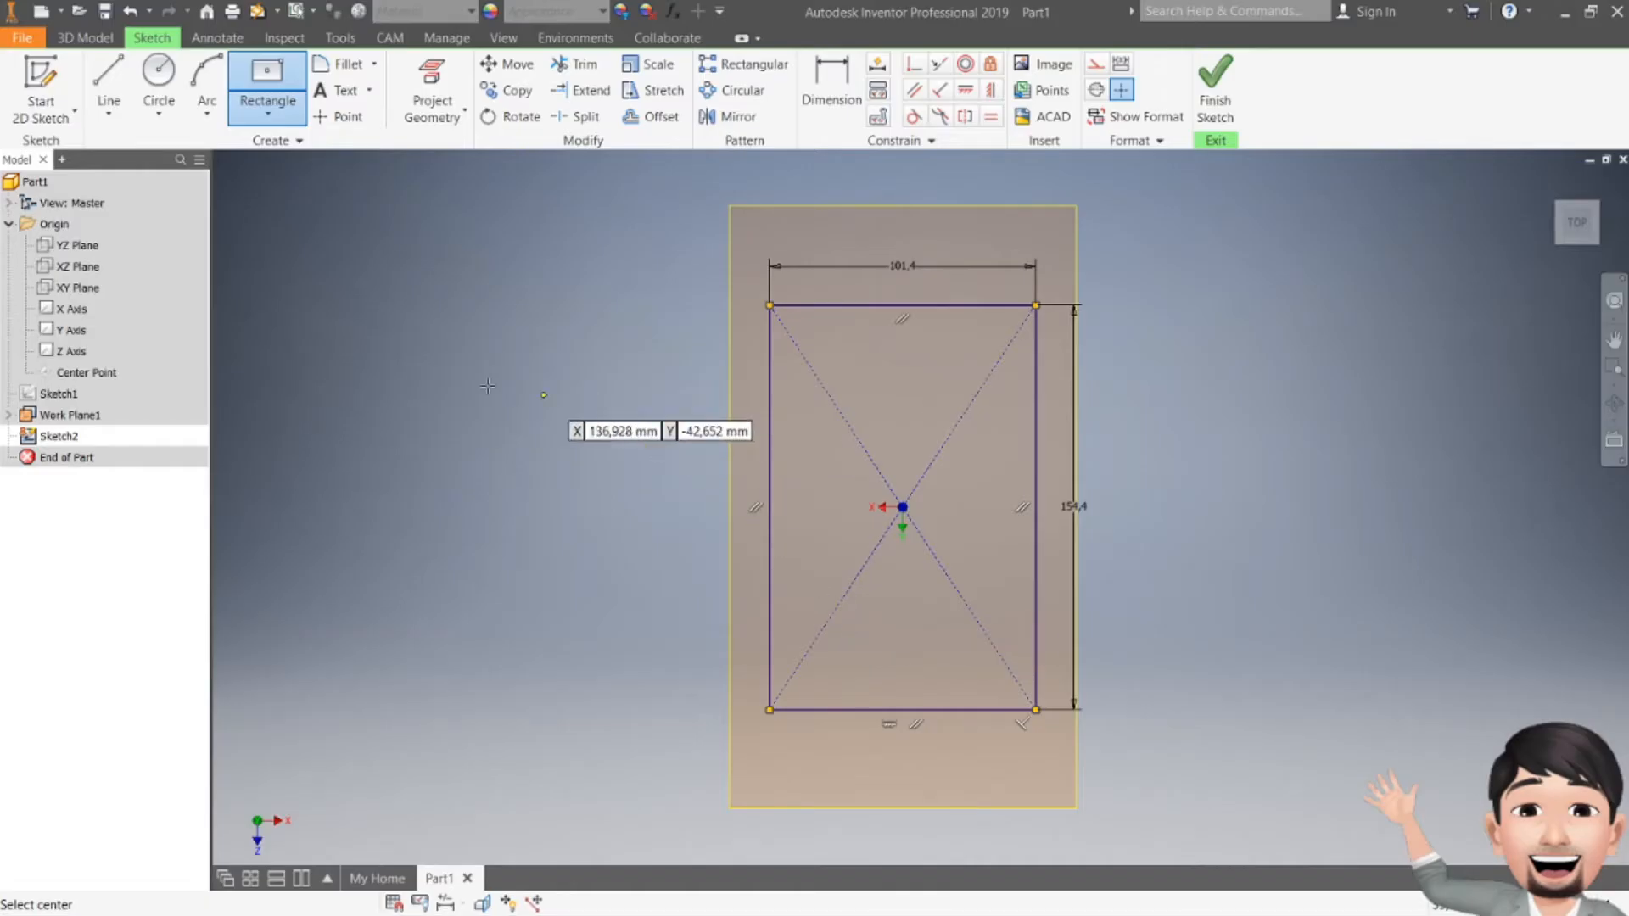
Step: Place two sketch points on the rectangle's top edge
click(338, 116)
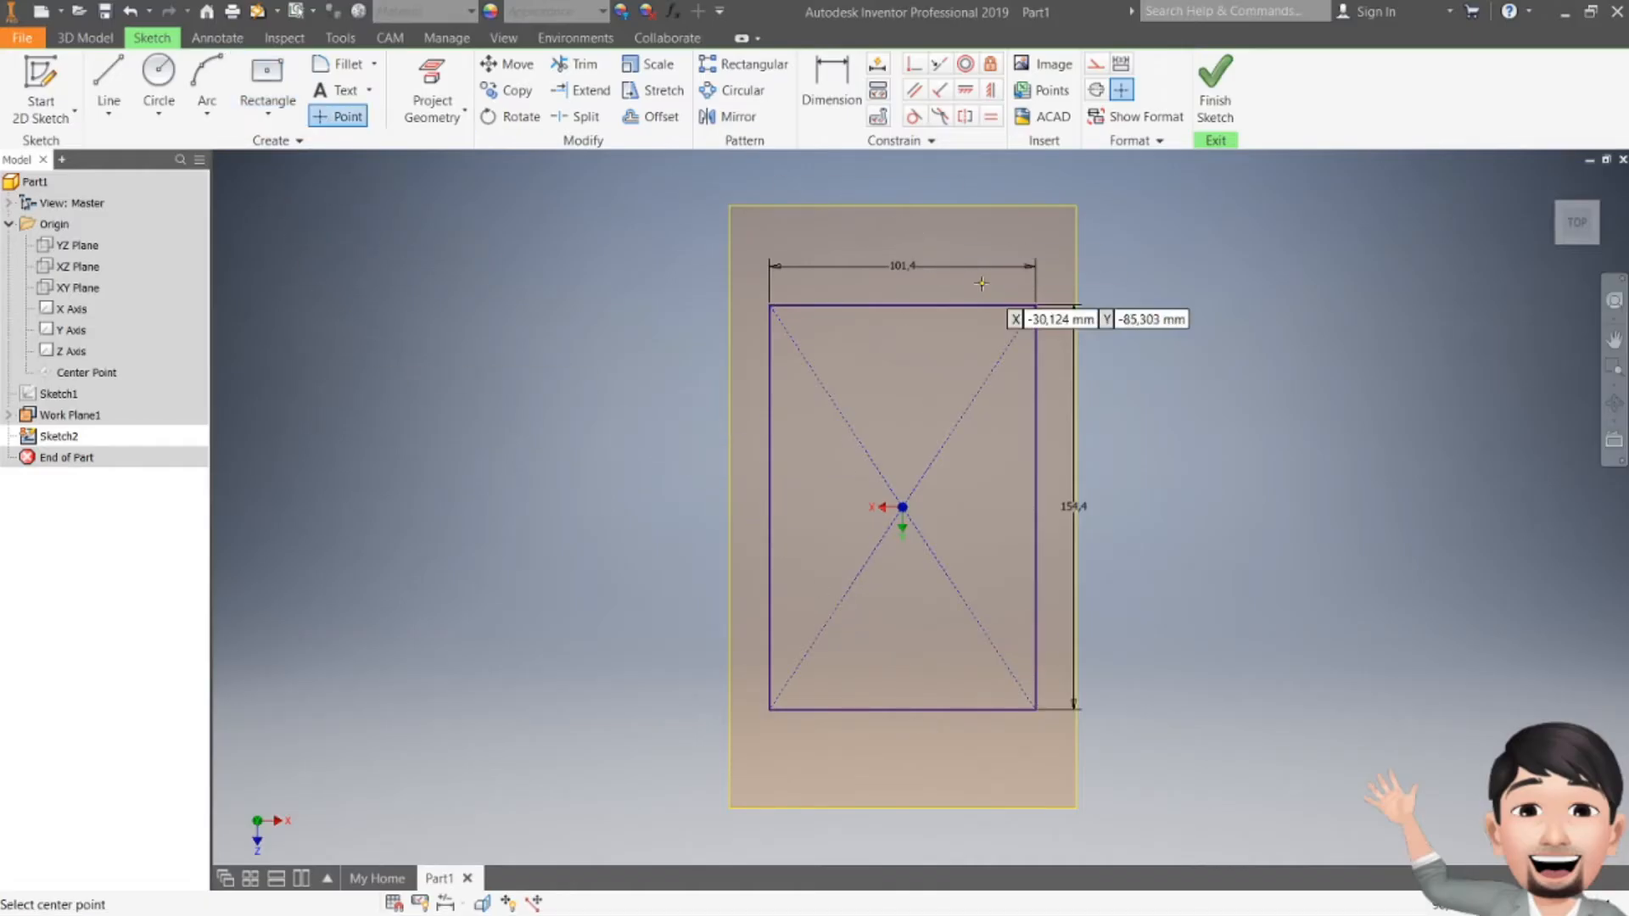
click(965, 305)
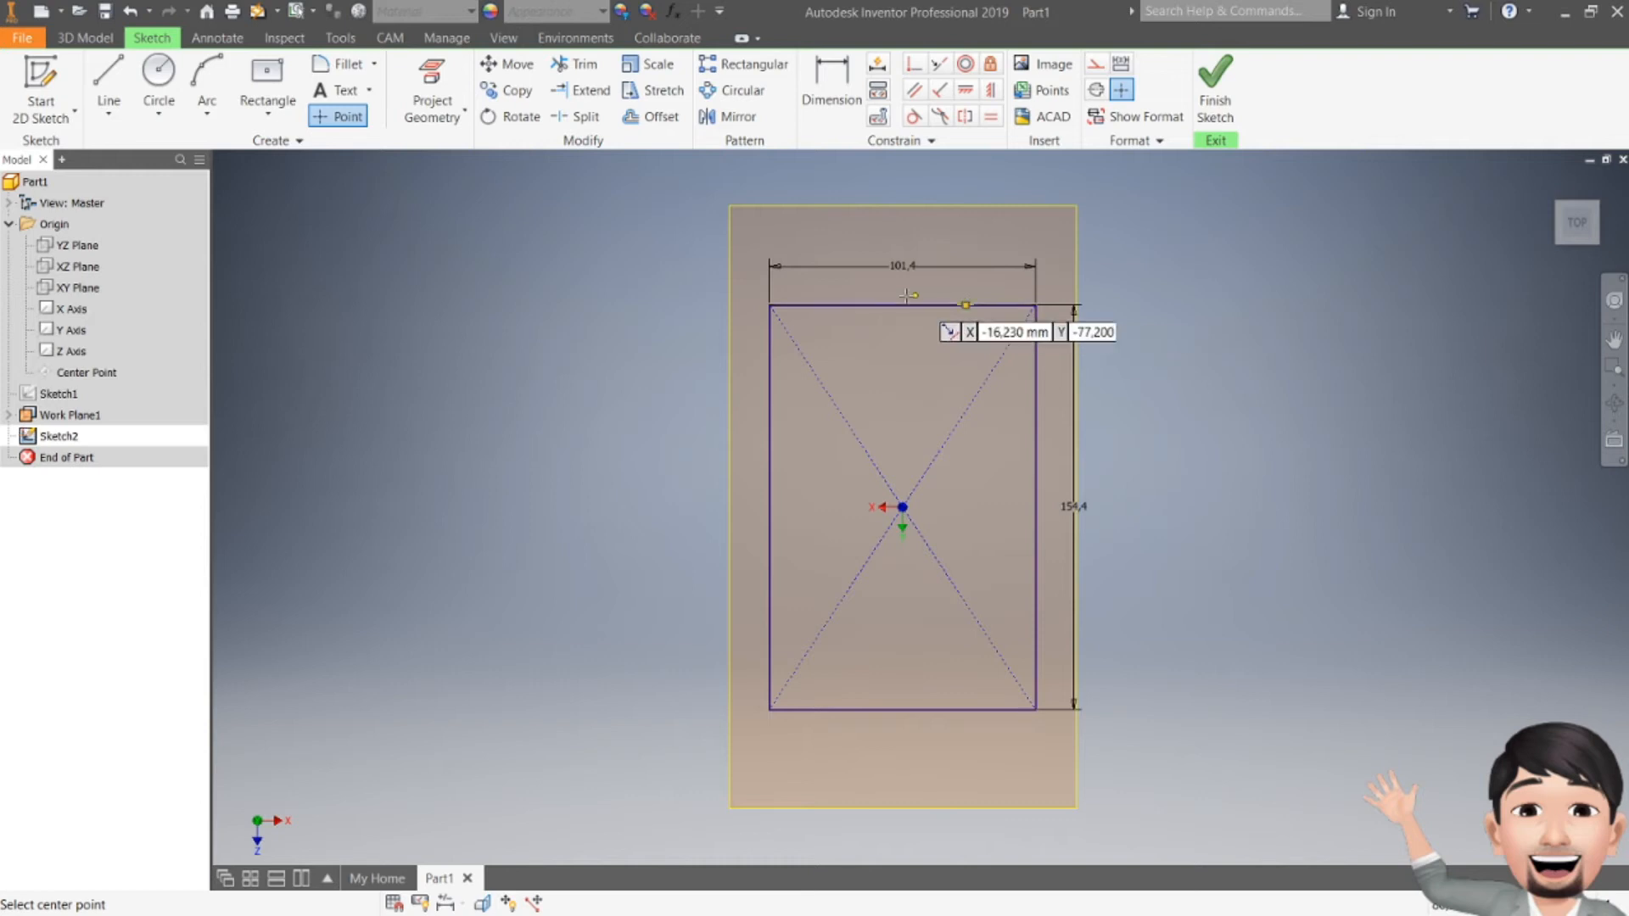
click(827, 304)
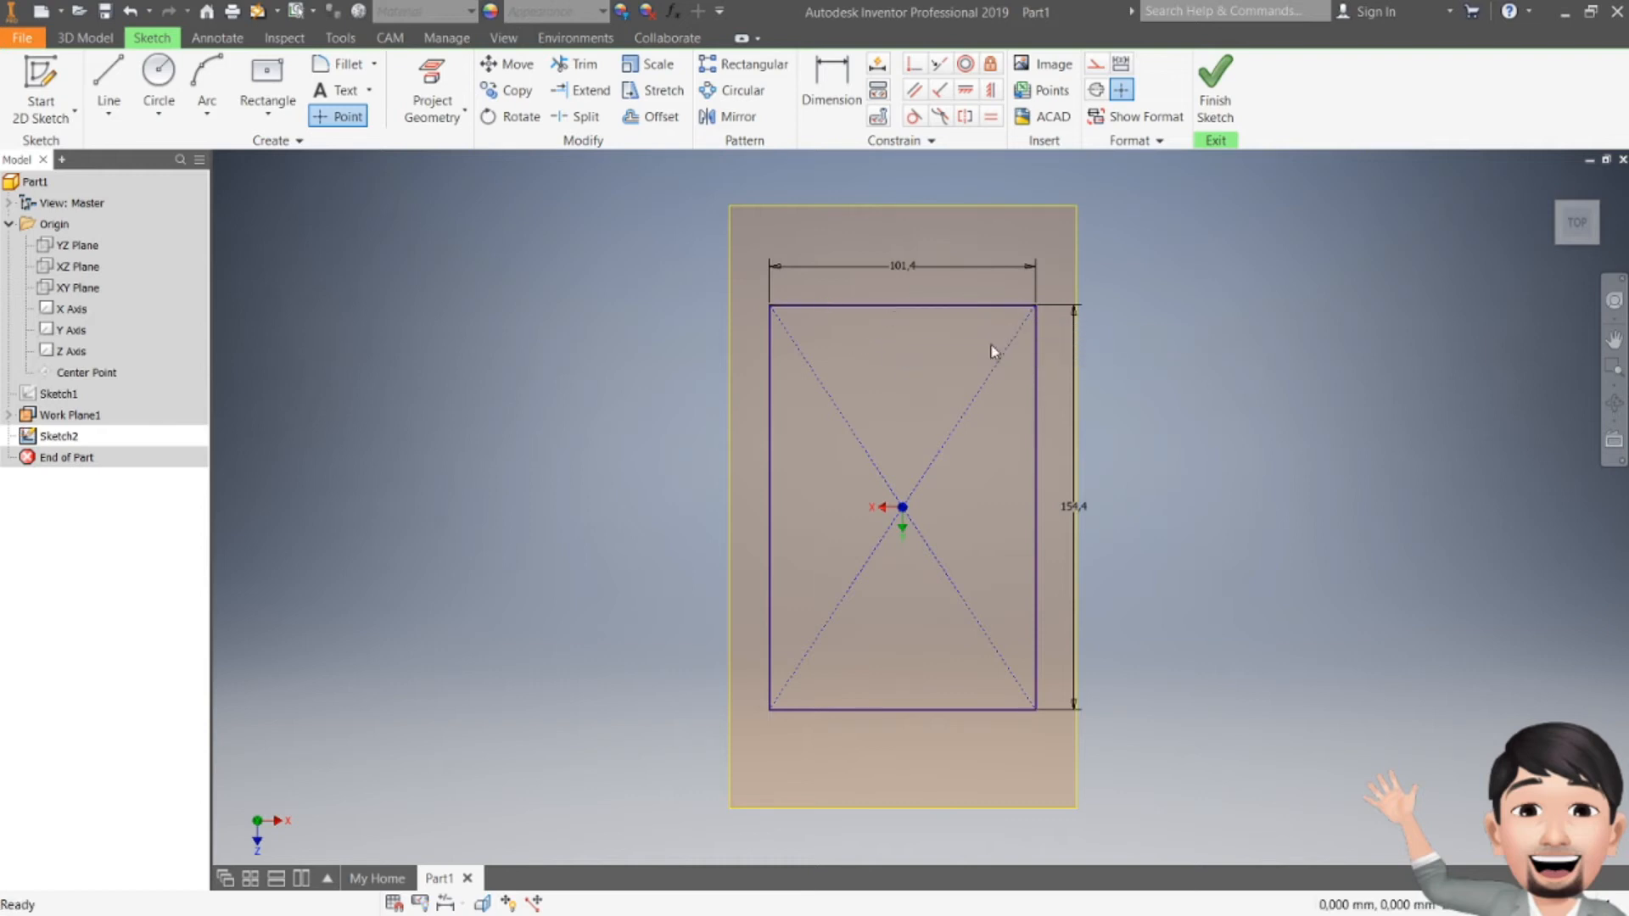
key(Escape)
Step: Dimension each point 26.13 mm from its side edge, then check the Loyang drawing
click(818, 87)
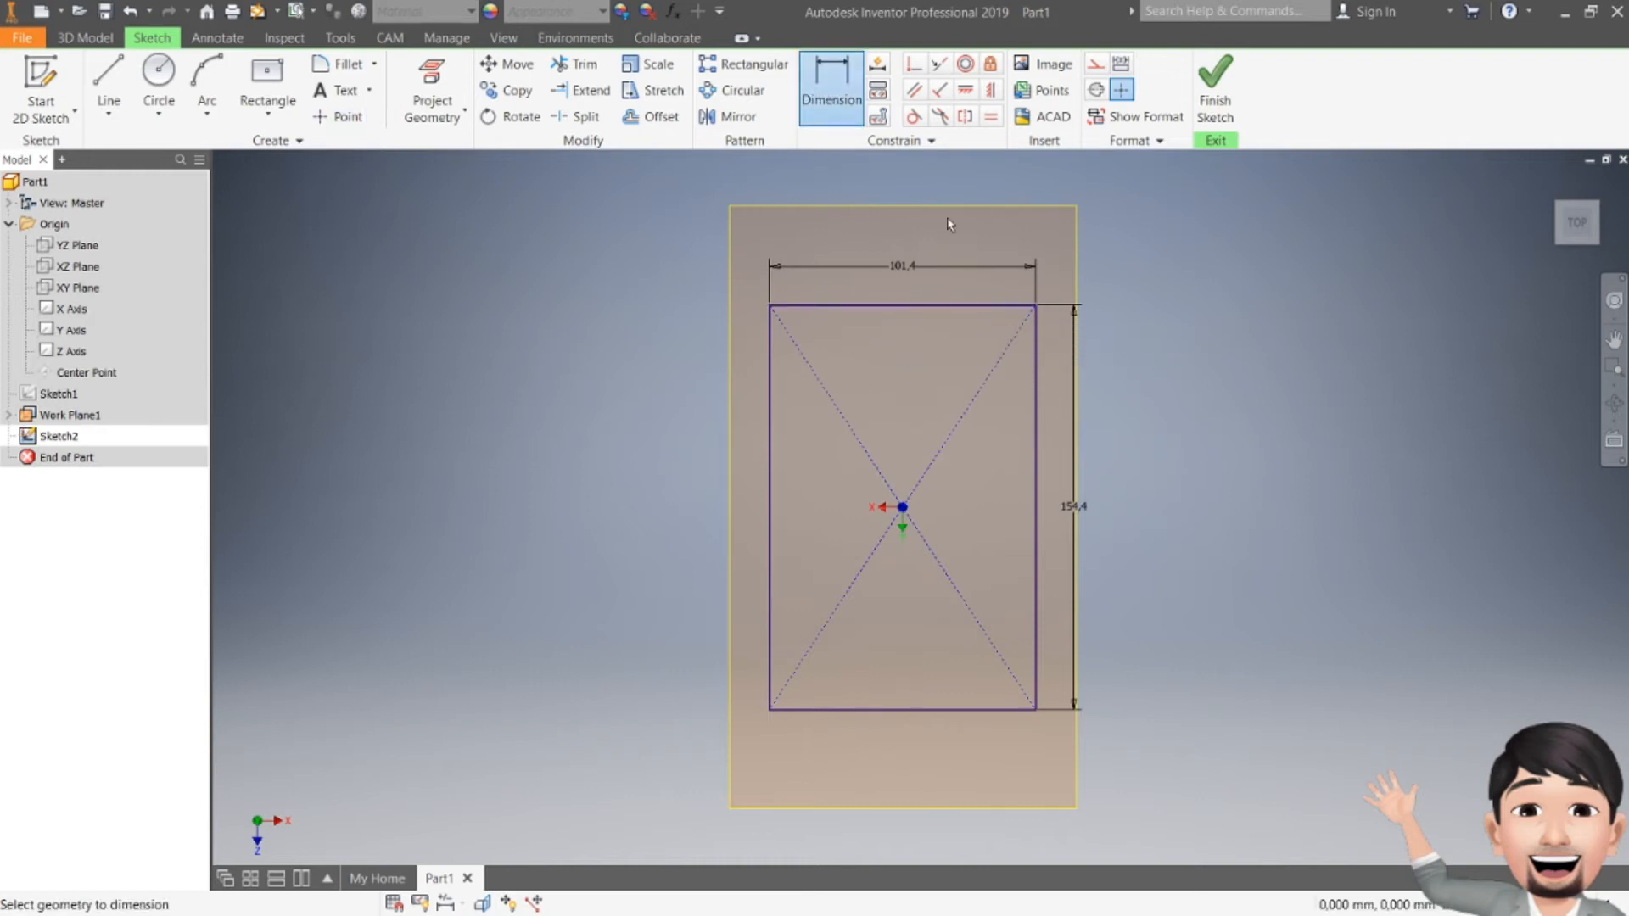
click(1034, 363)
click(991, 340)
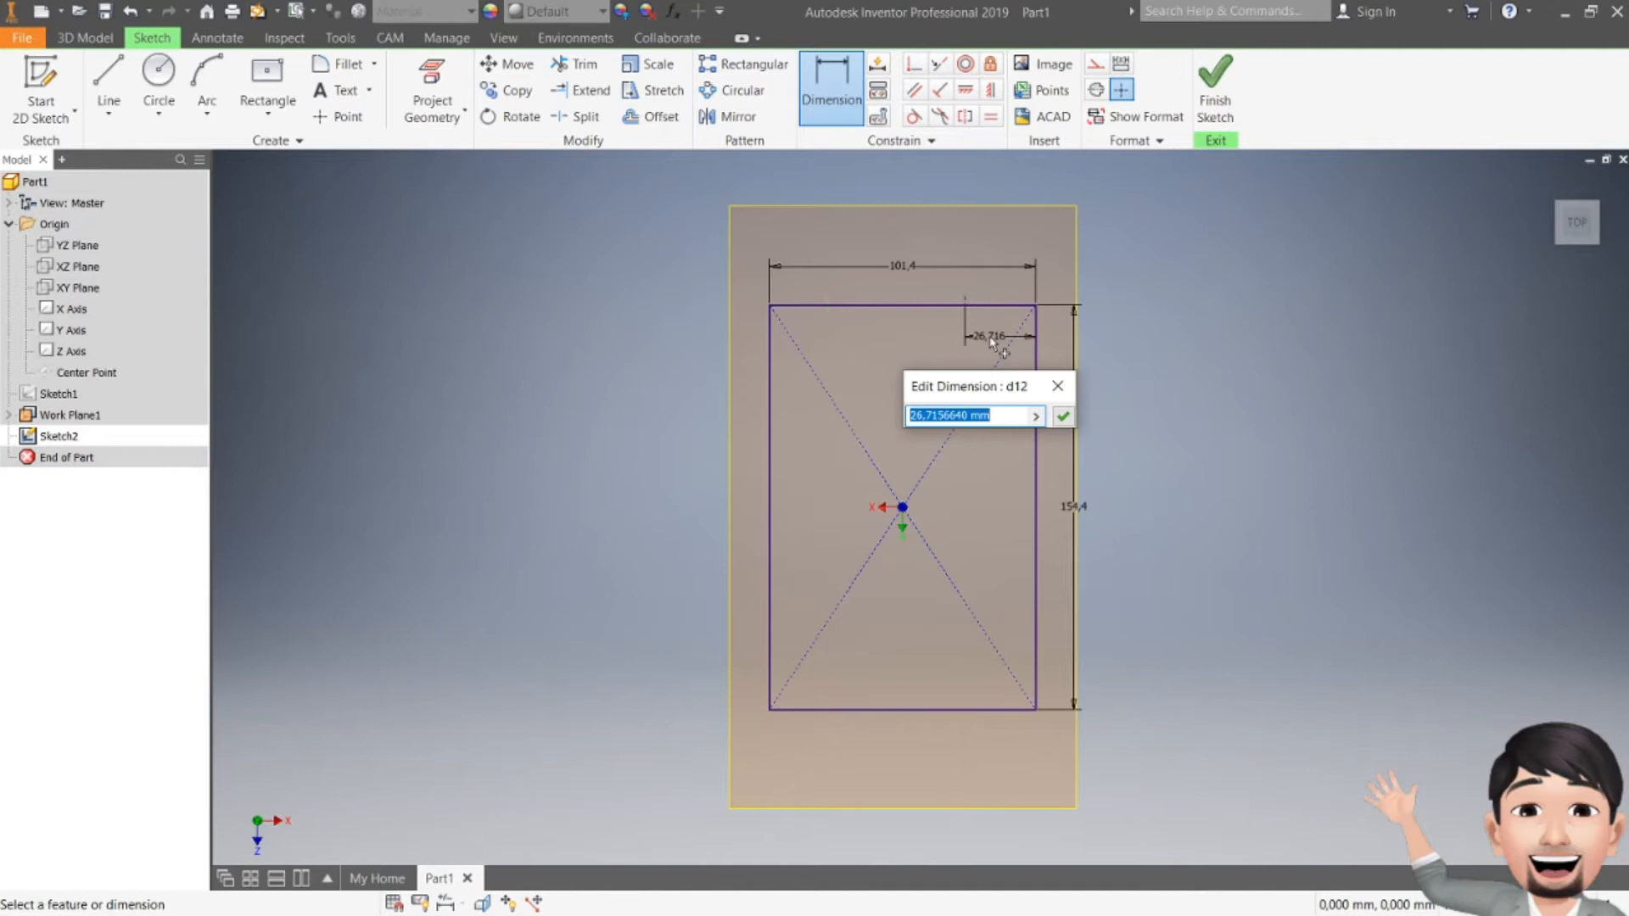
text(26.13)
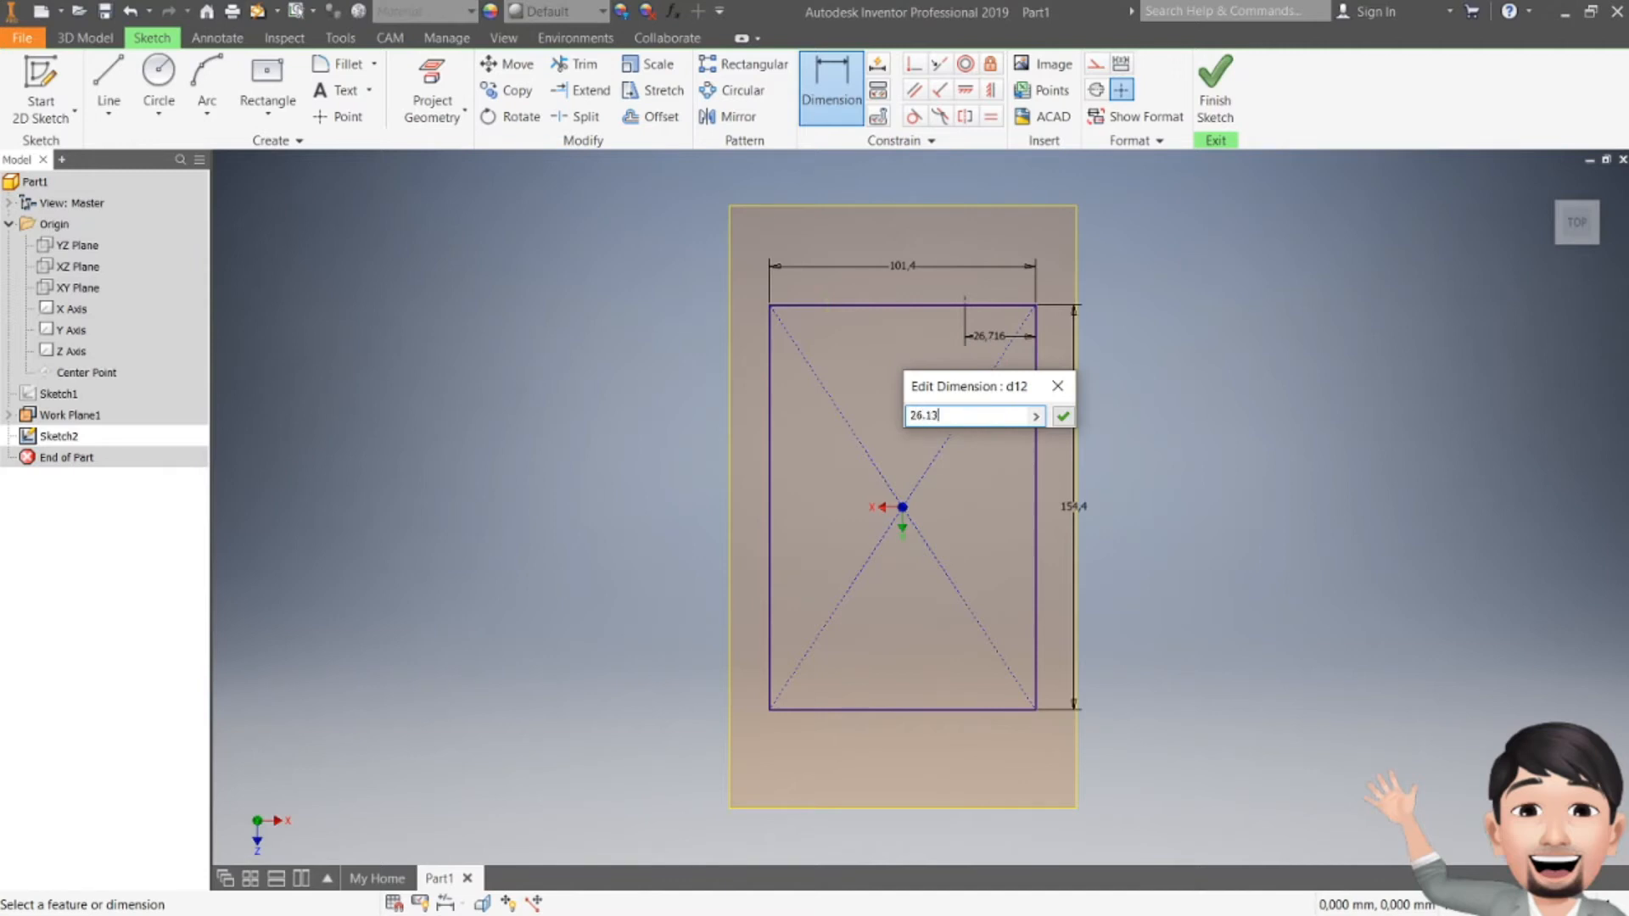
key(Return)
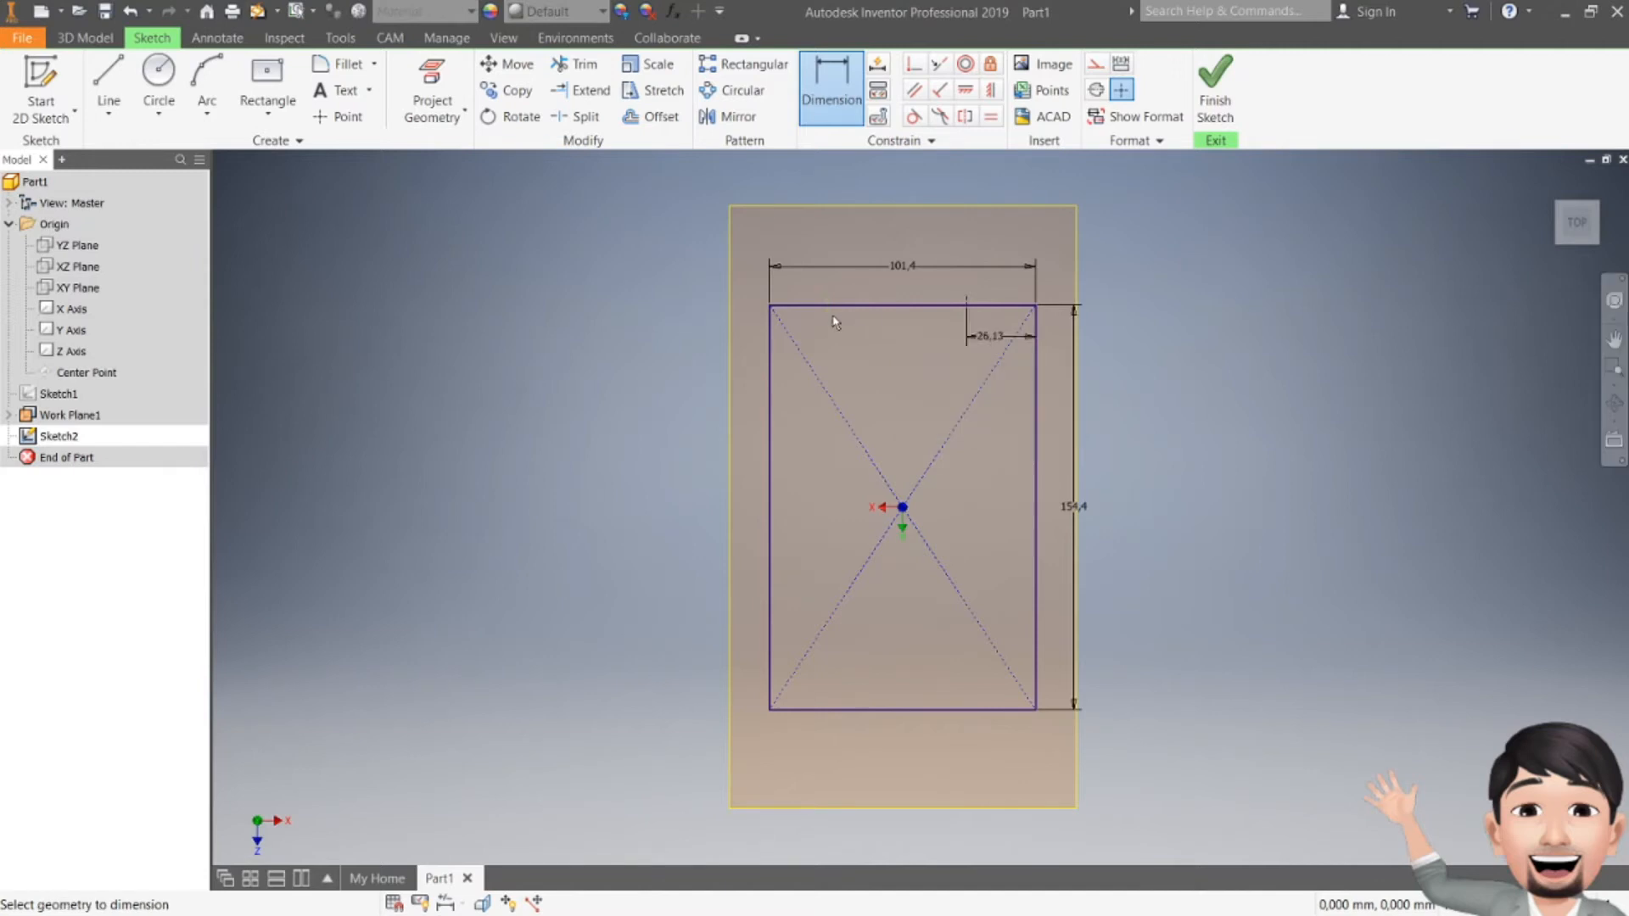
click(770, 343)
click(827, 302)
click(808, 348)
text(26.13)
key(Return)
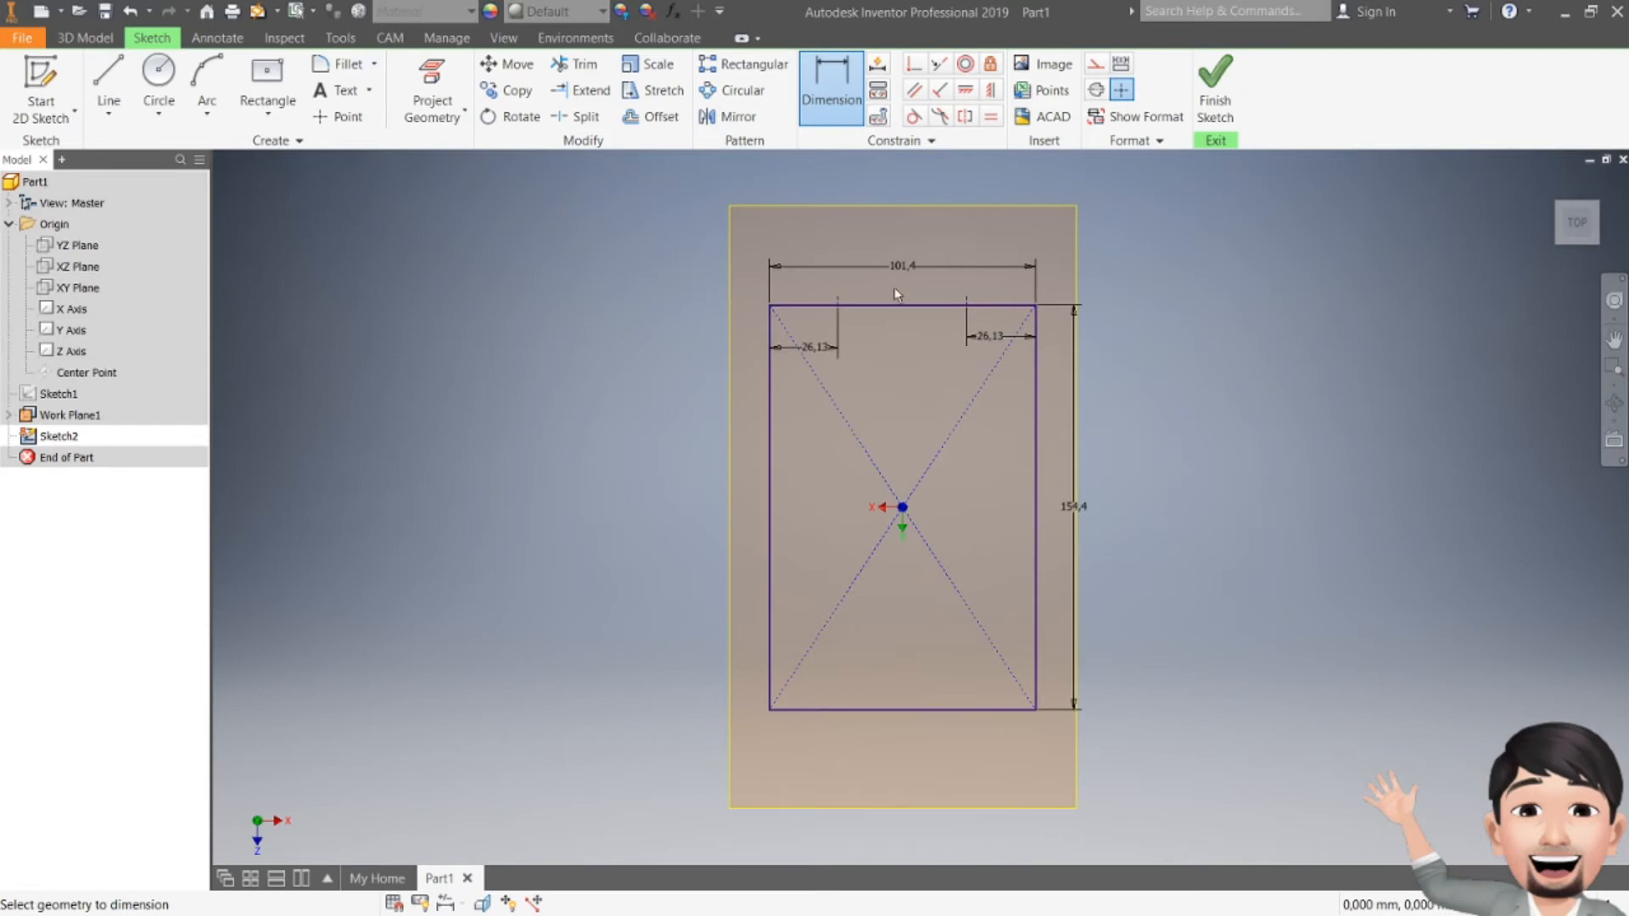
key(alt+Tab)
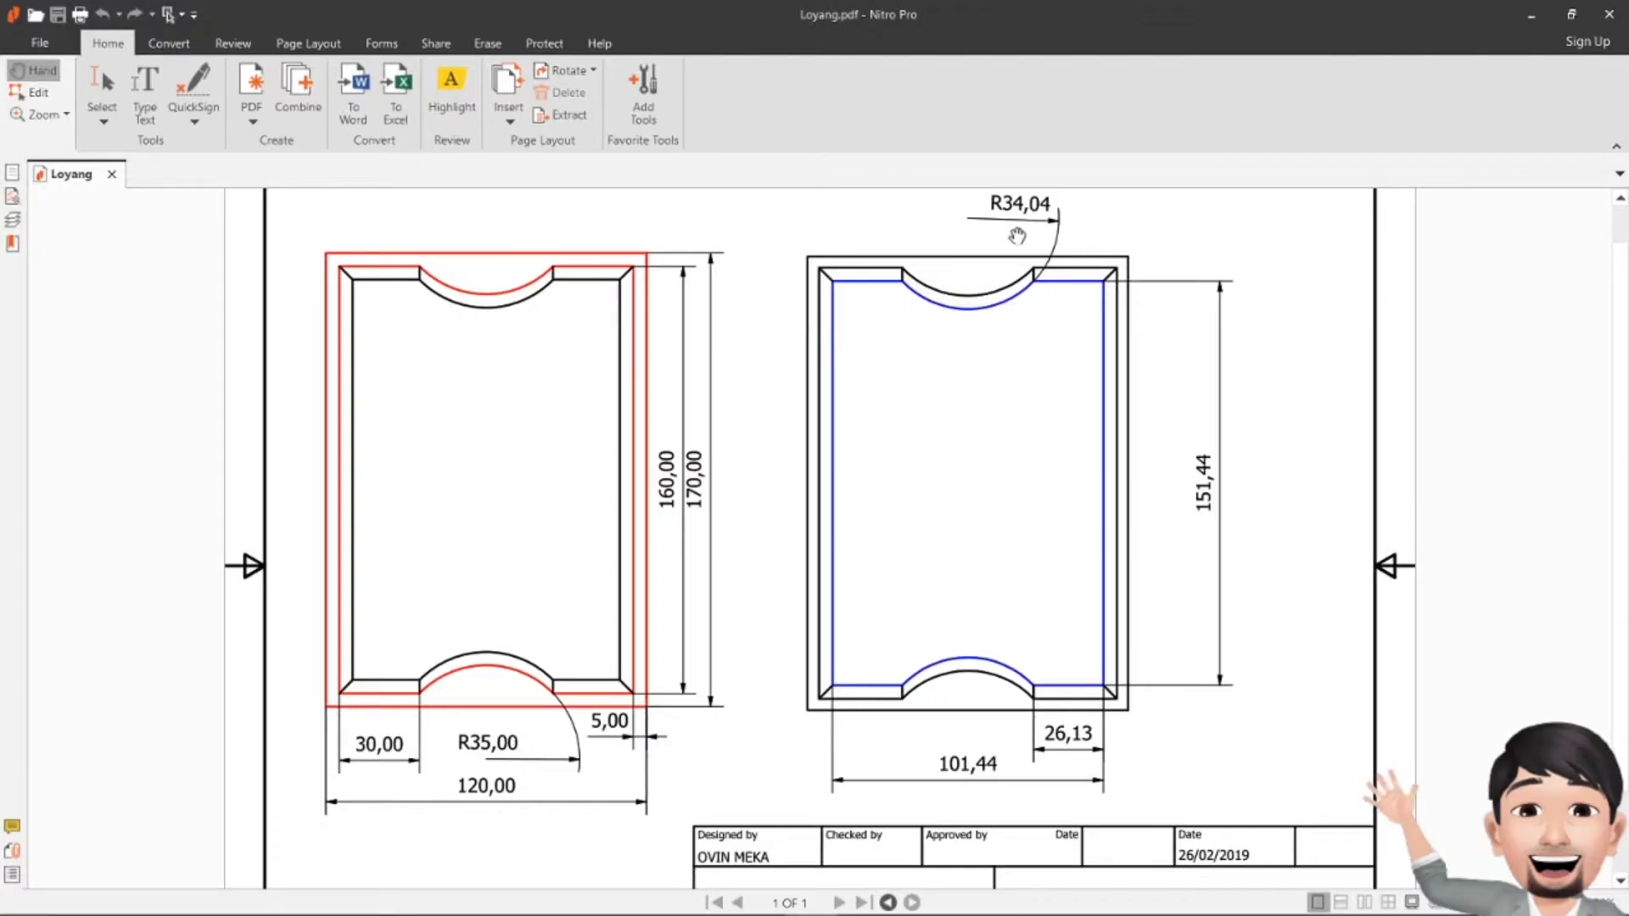
key(alt+Tab)
Step: Draw a notch arc between the two top-edge points, dipping into the rectangle
click(206, 85)
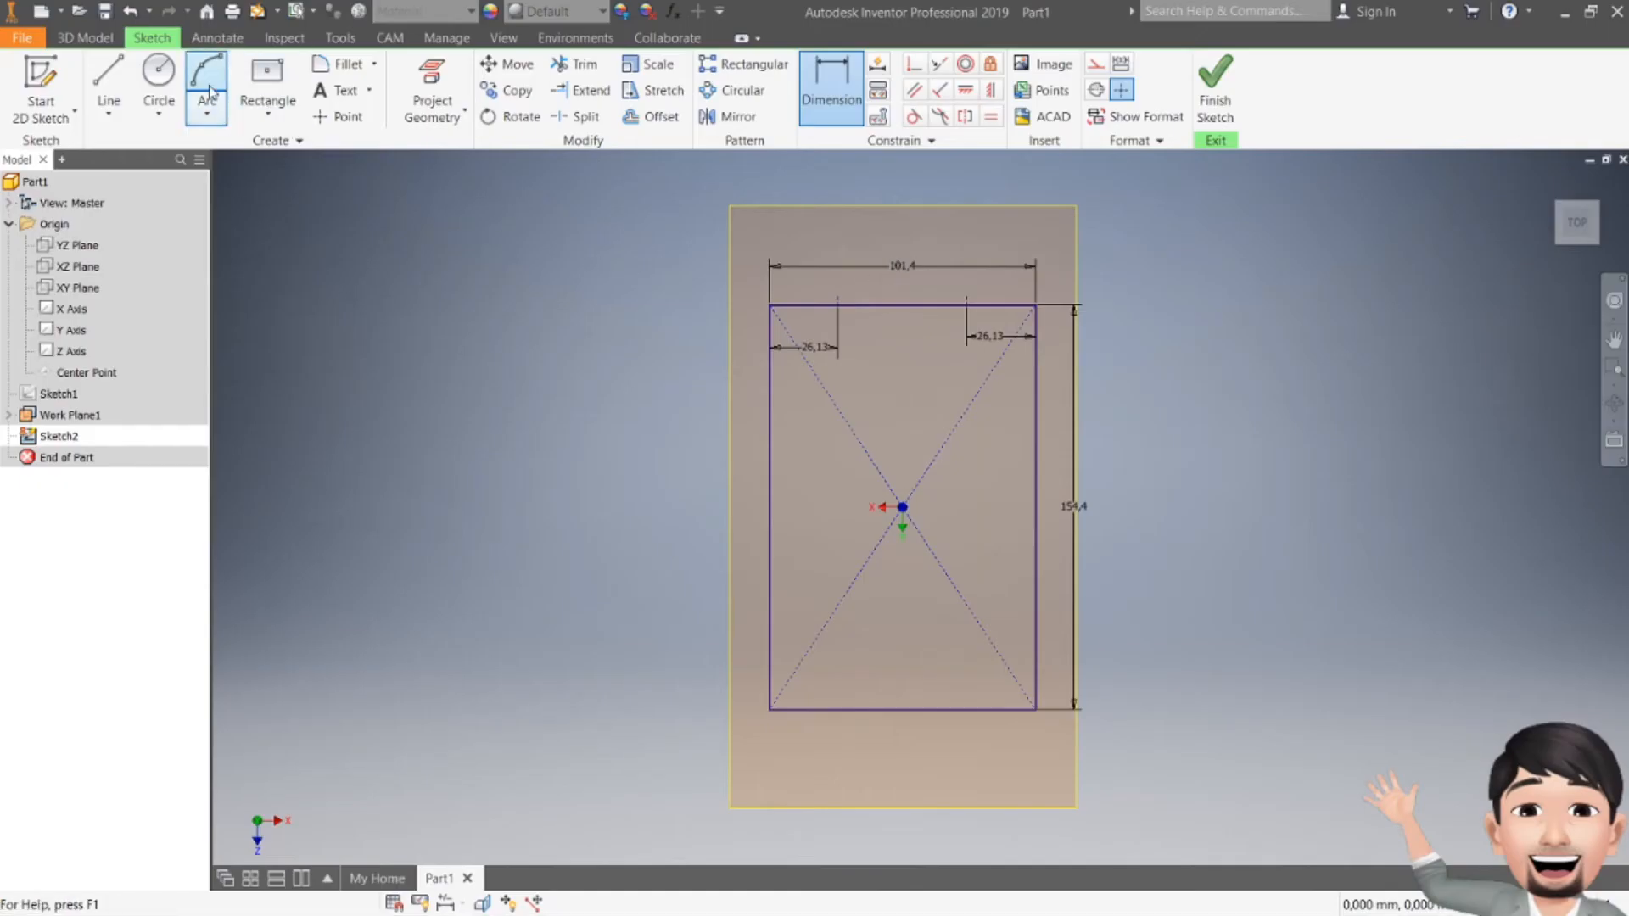
click(837, 304)
click(967, 304)
click(902, 349)
Step: Dimension the notch arc's radius to 34.04
click(849, 122)
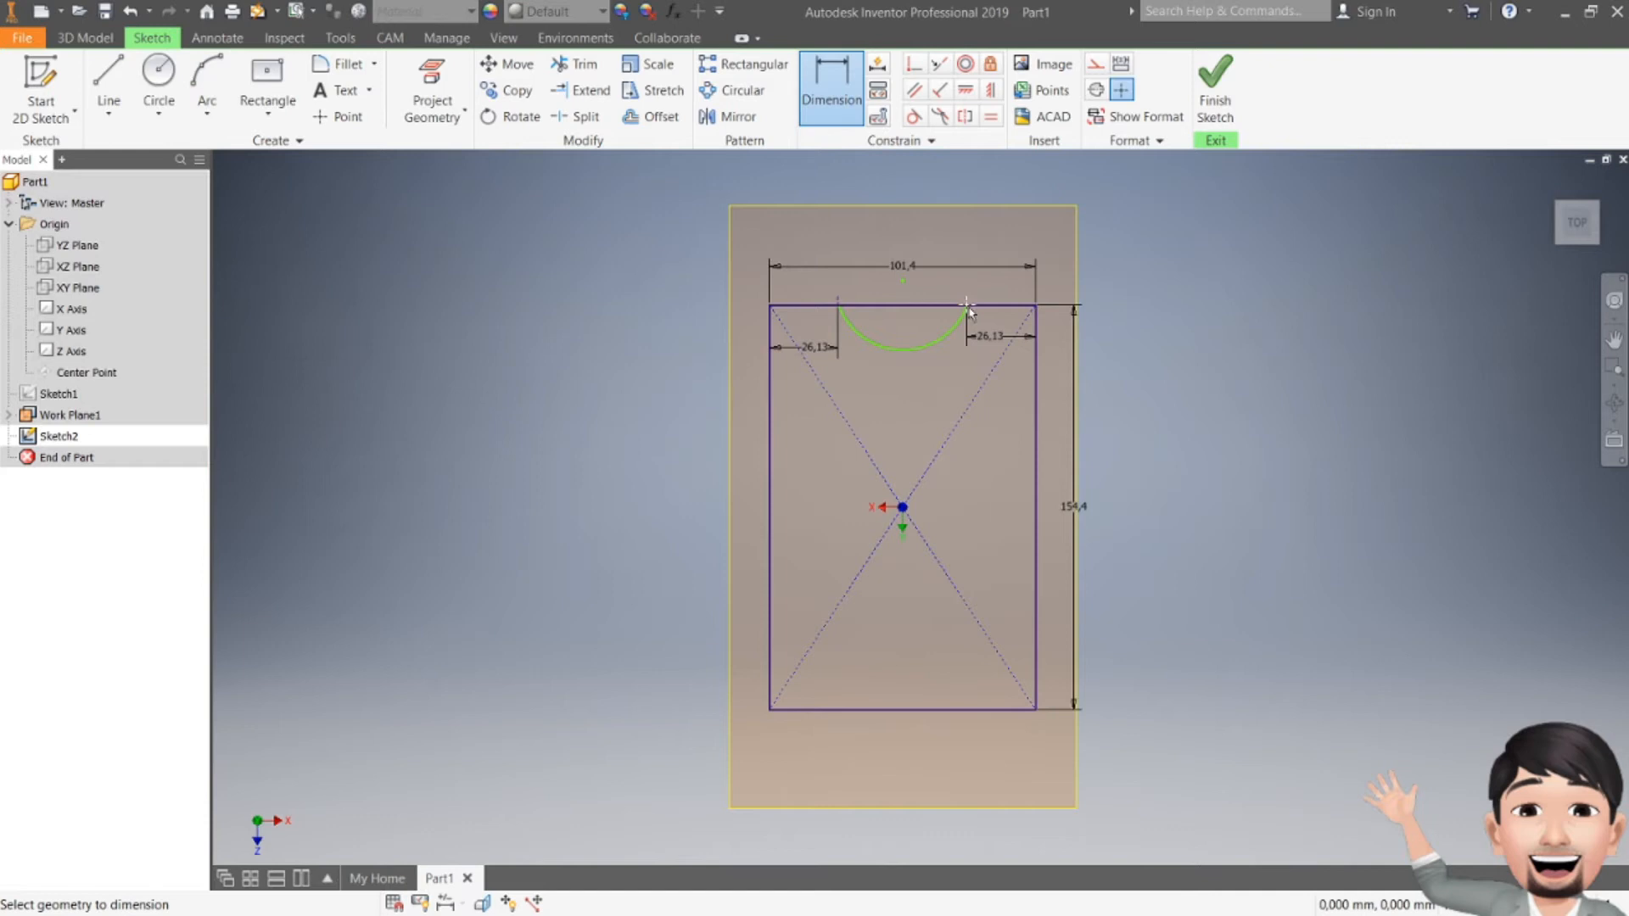
click(909, 349)
click(920, 396)
text(34.04)
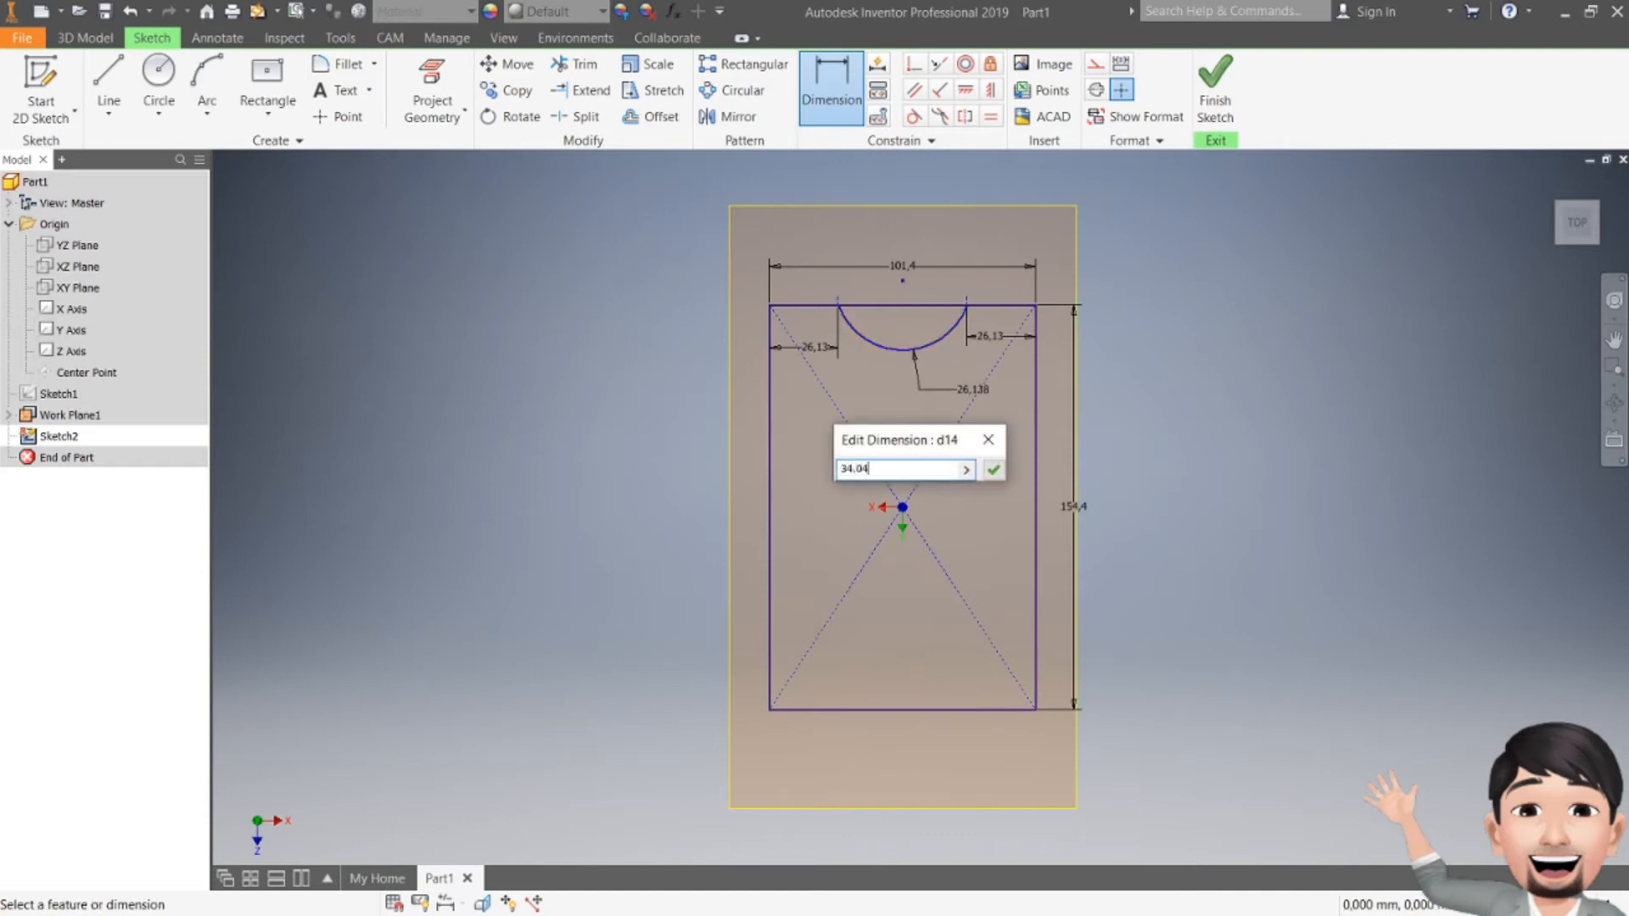
key(Return)
key(Escape)
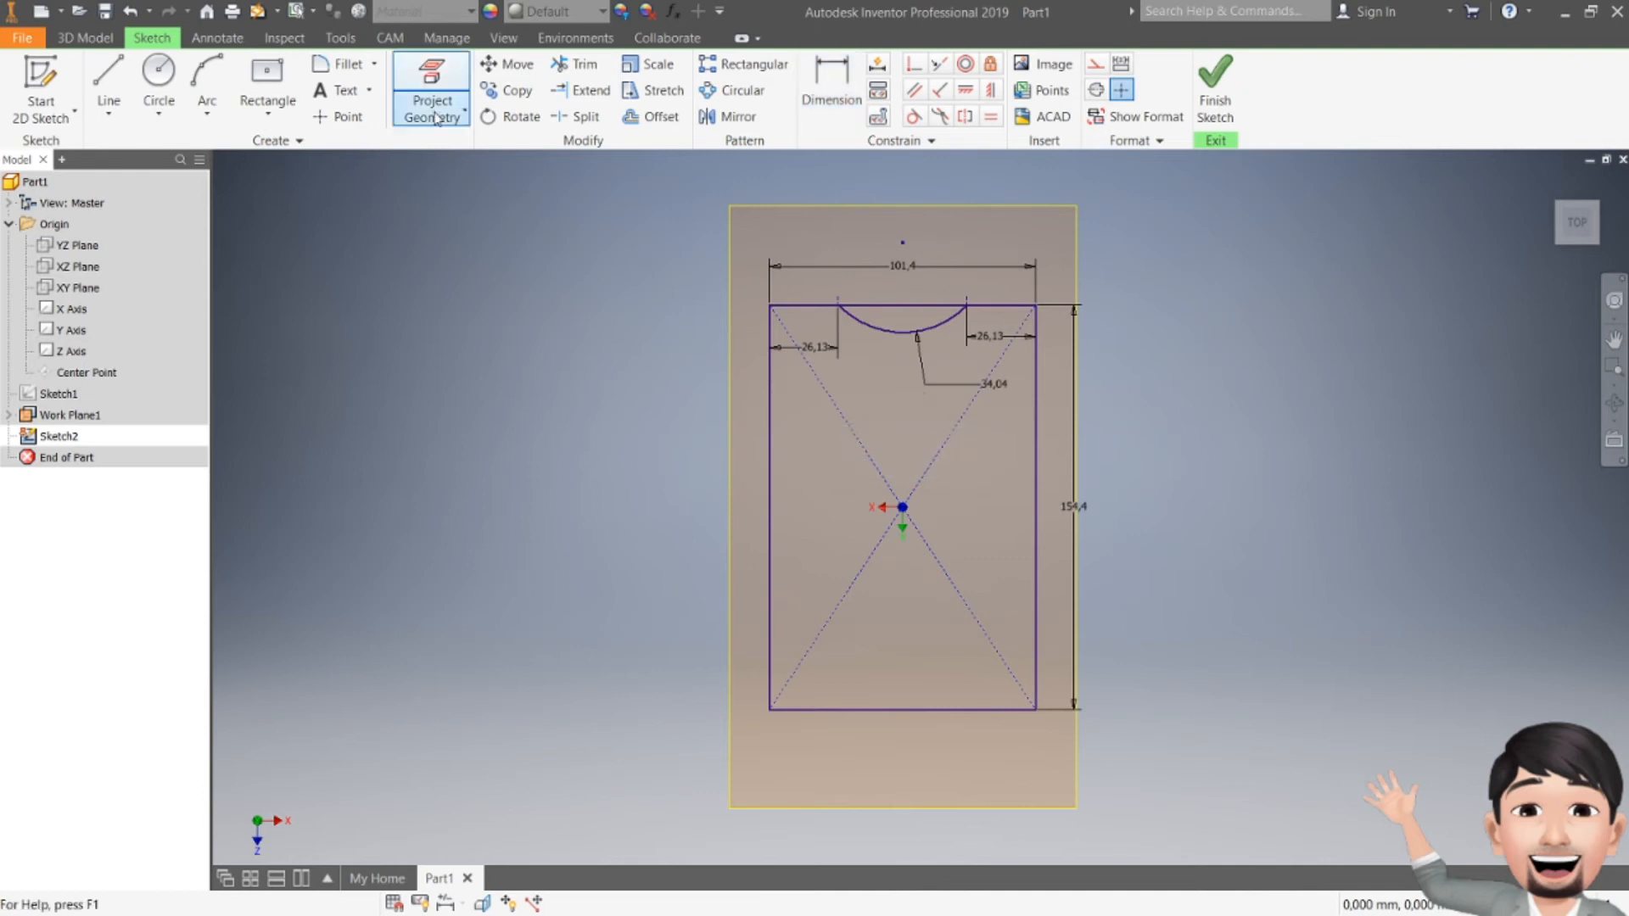
click(109, 85)
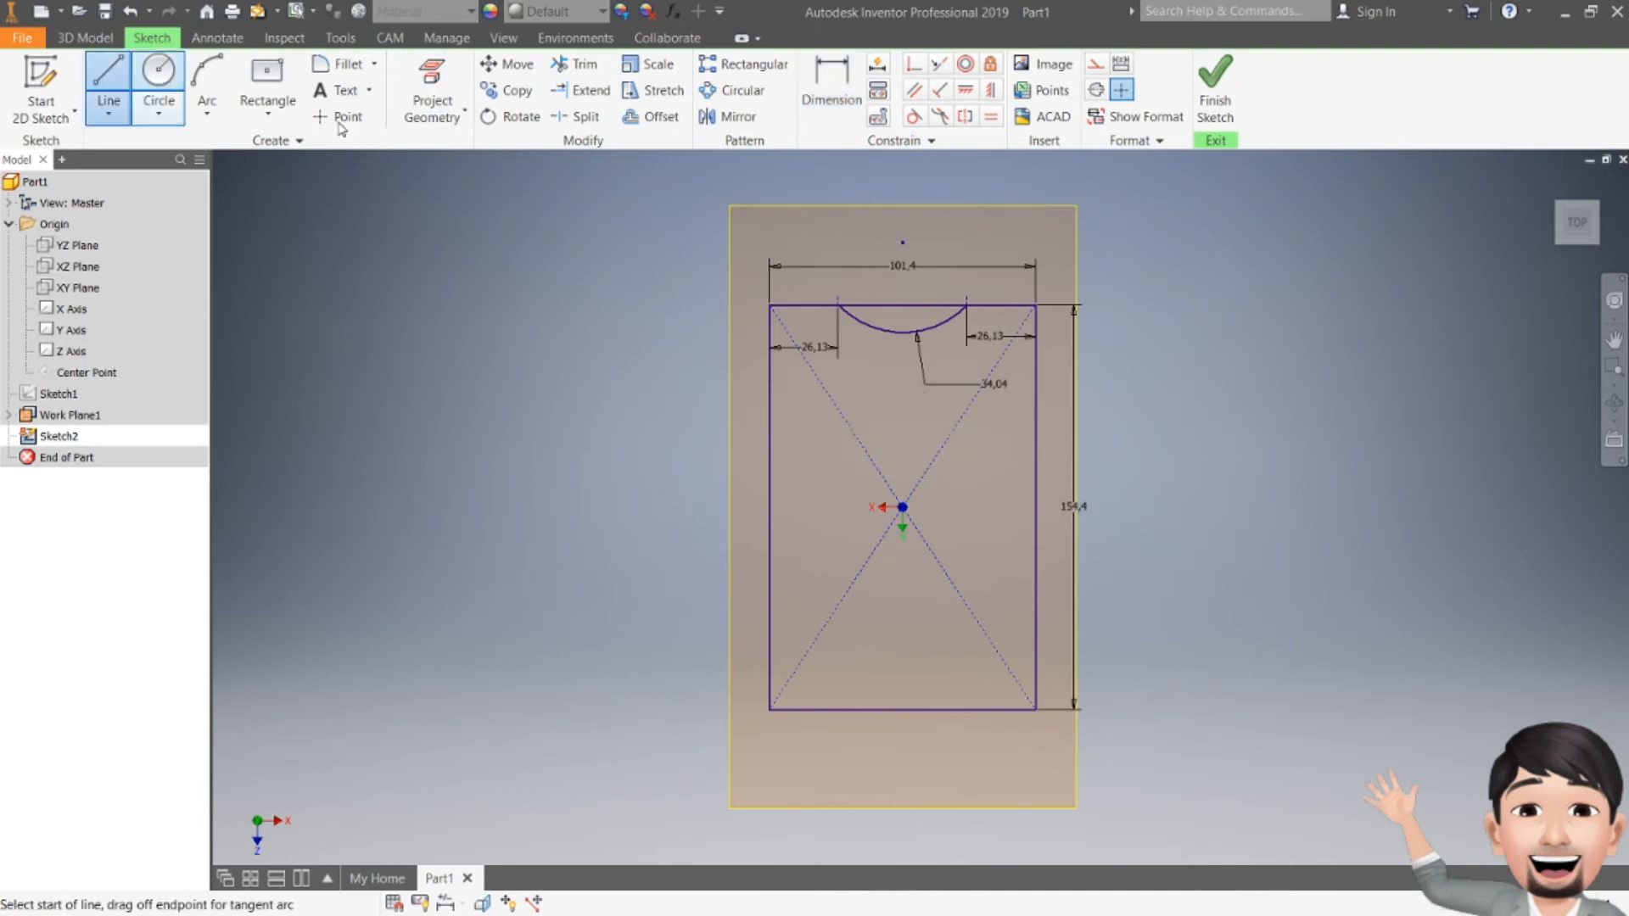
Step: Mirror the top notch arc onto the bottom edge about a short mid-height horizontal line
click(1033, 507)
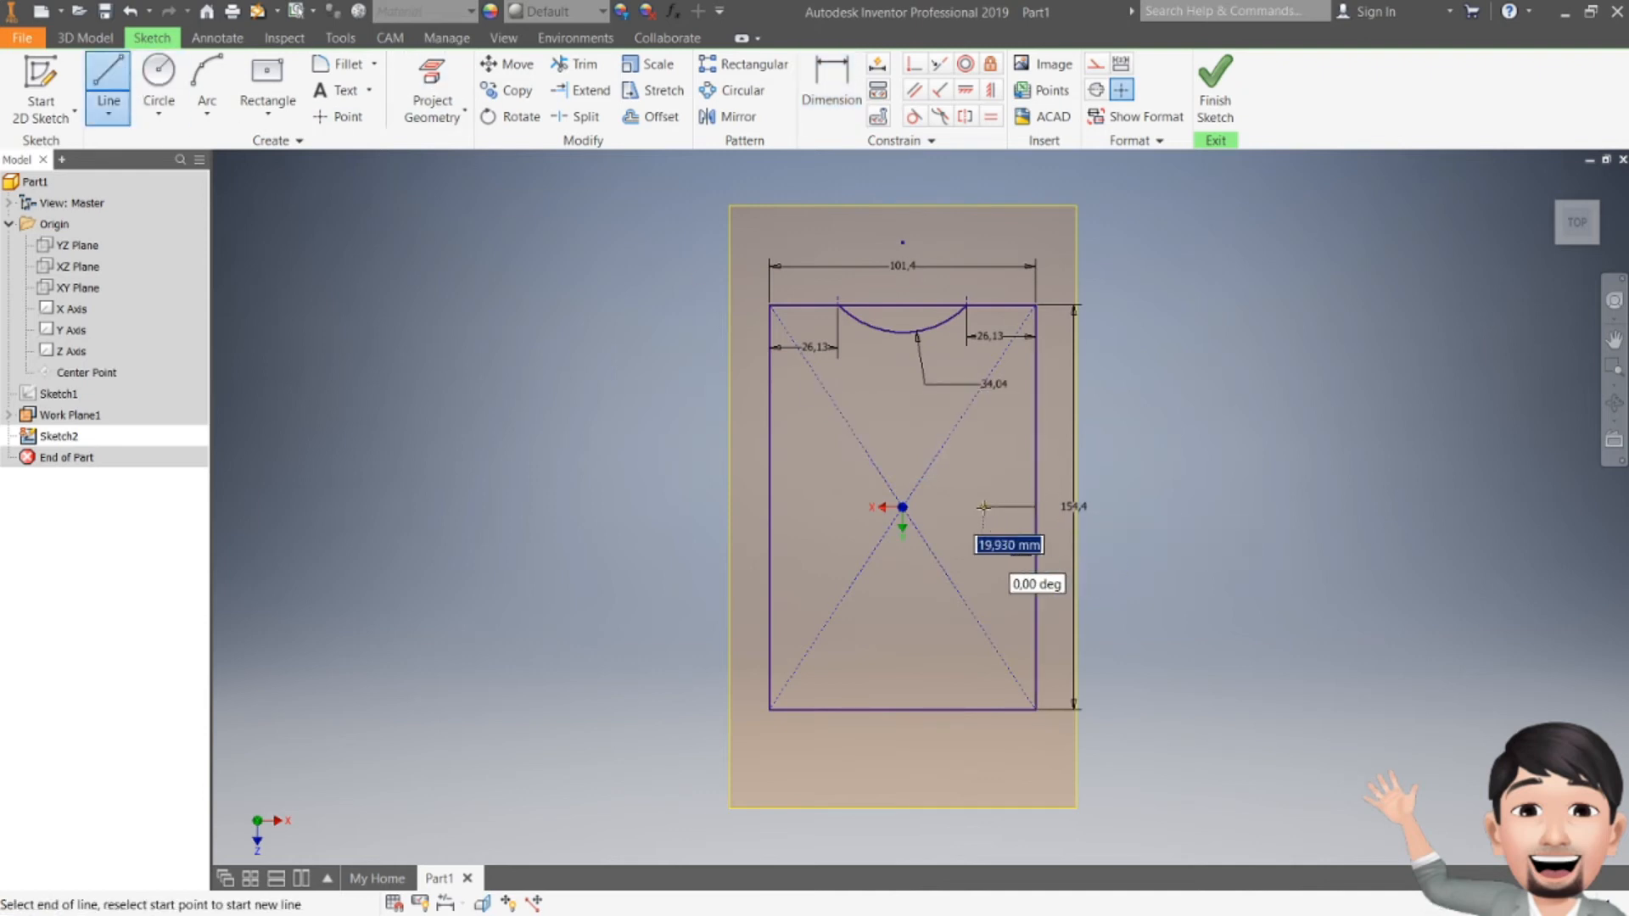
click(980, 506)
key(Escape)
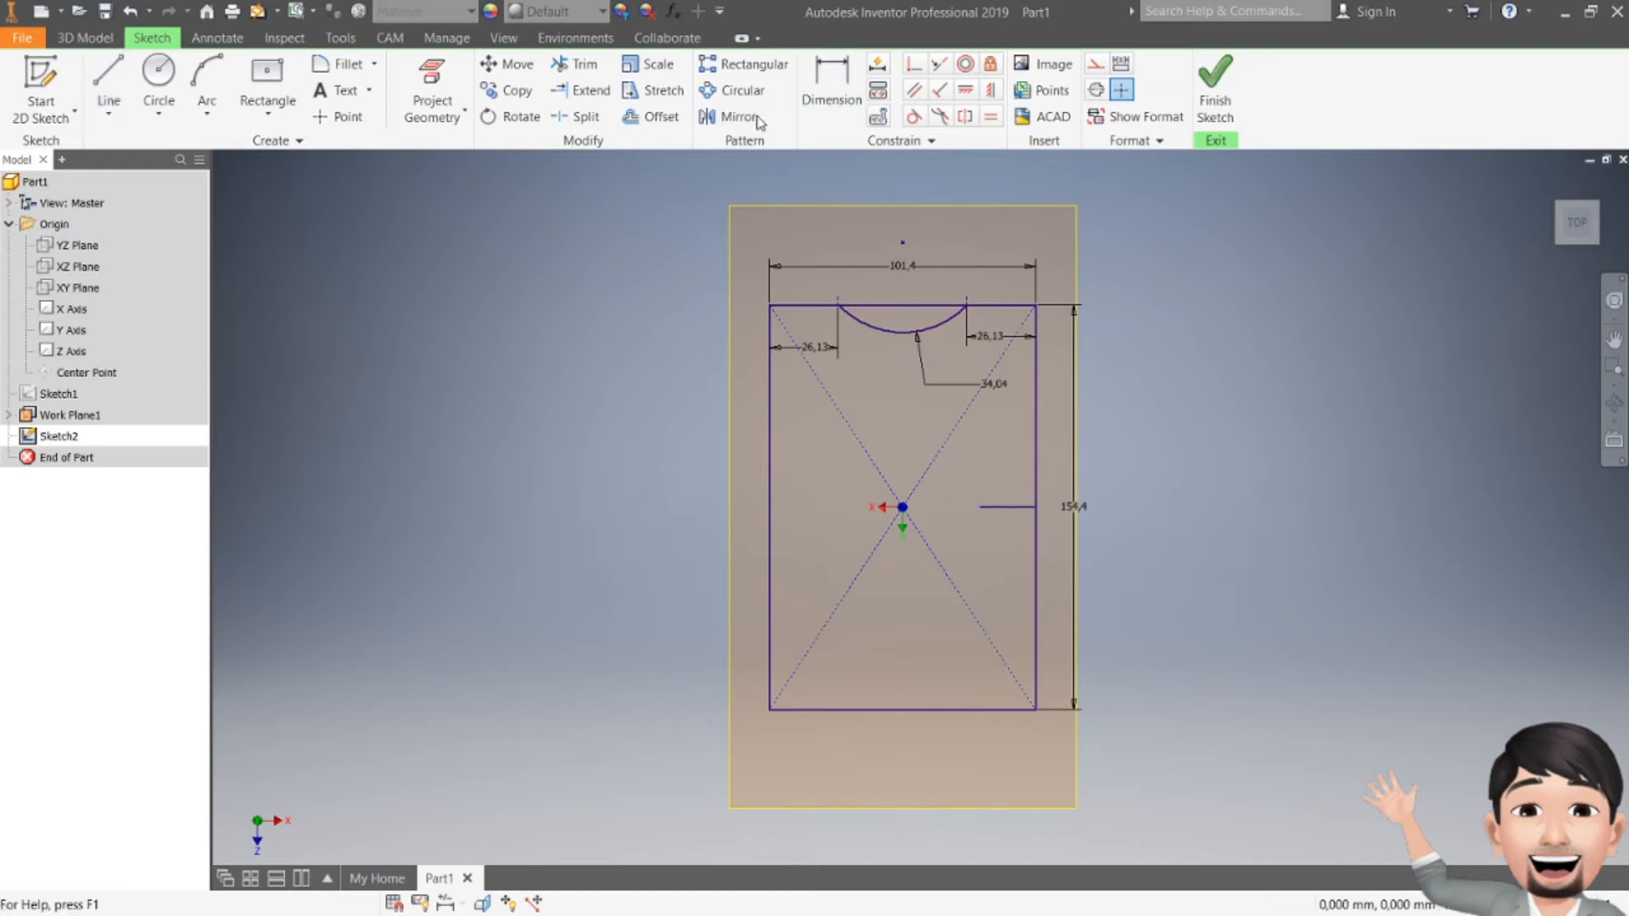
click(731, 116)
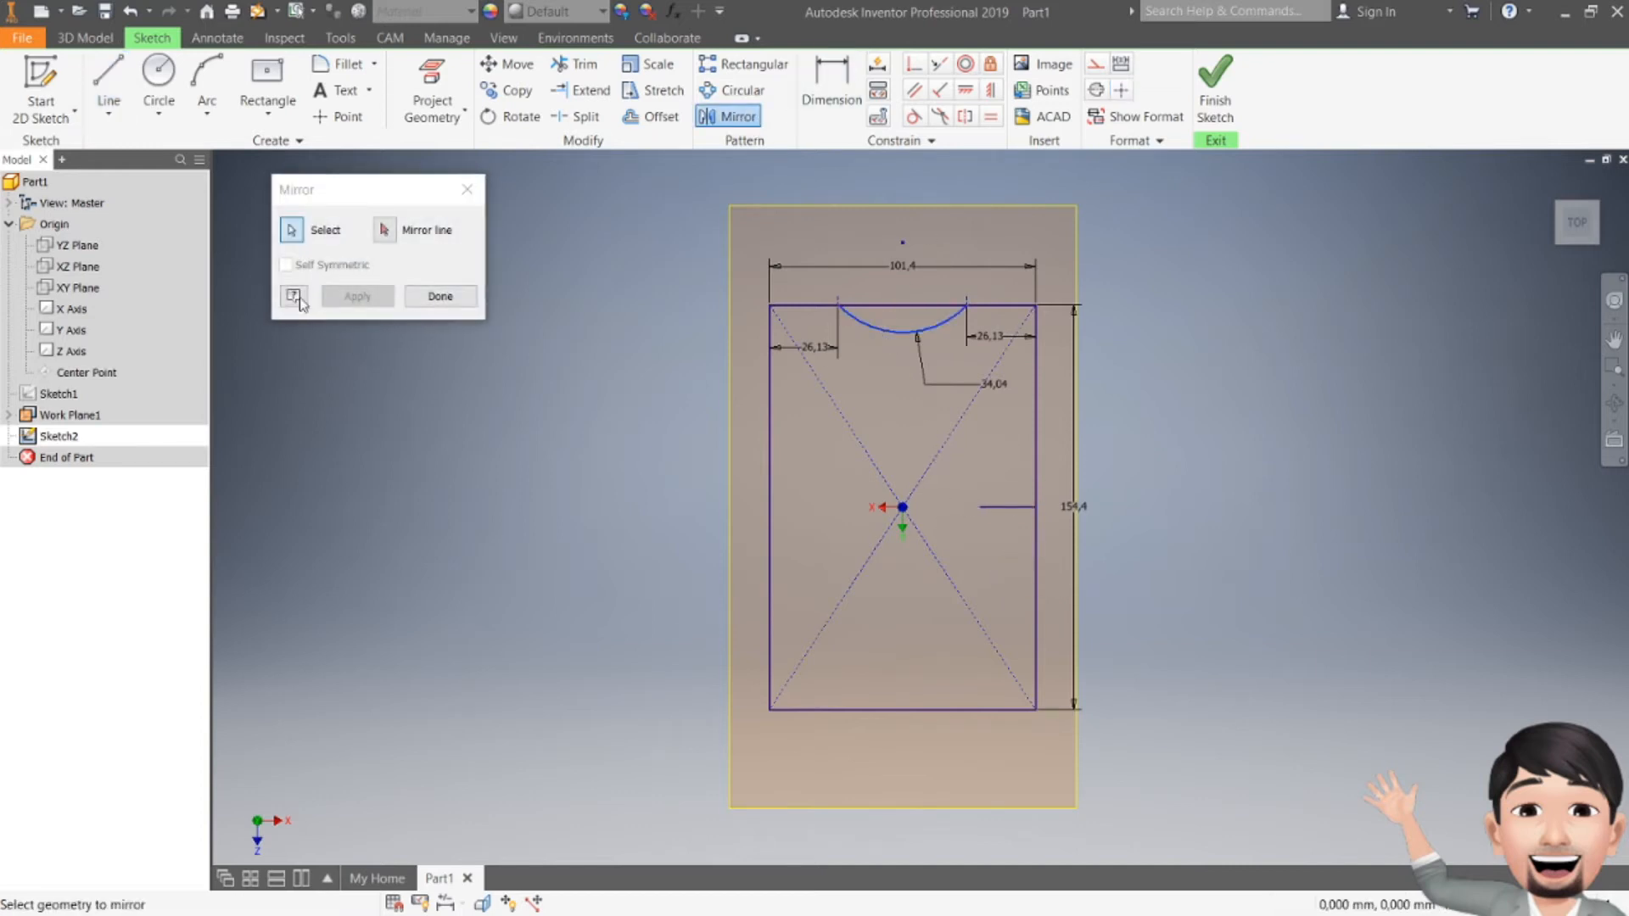
click(384, 230)
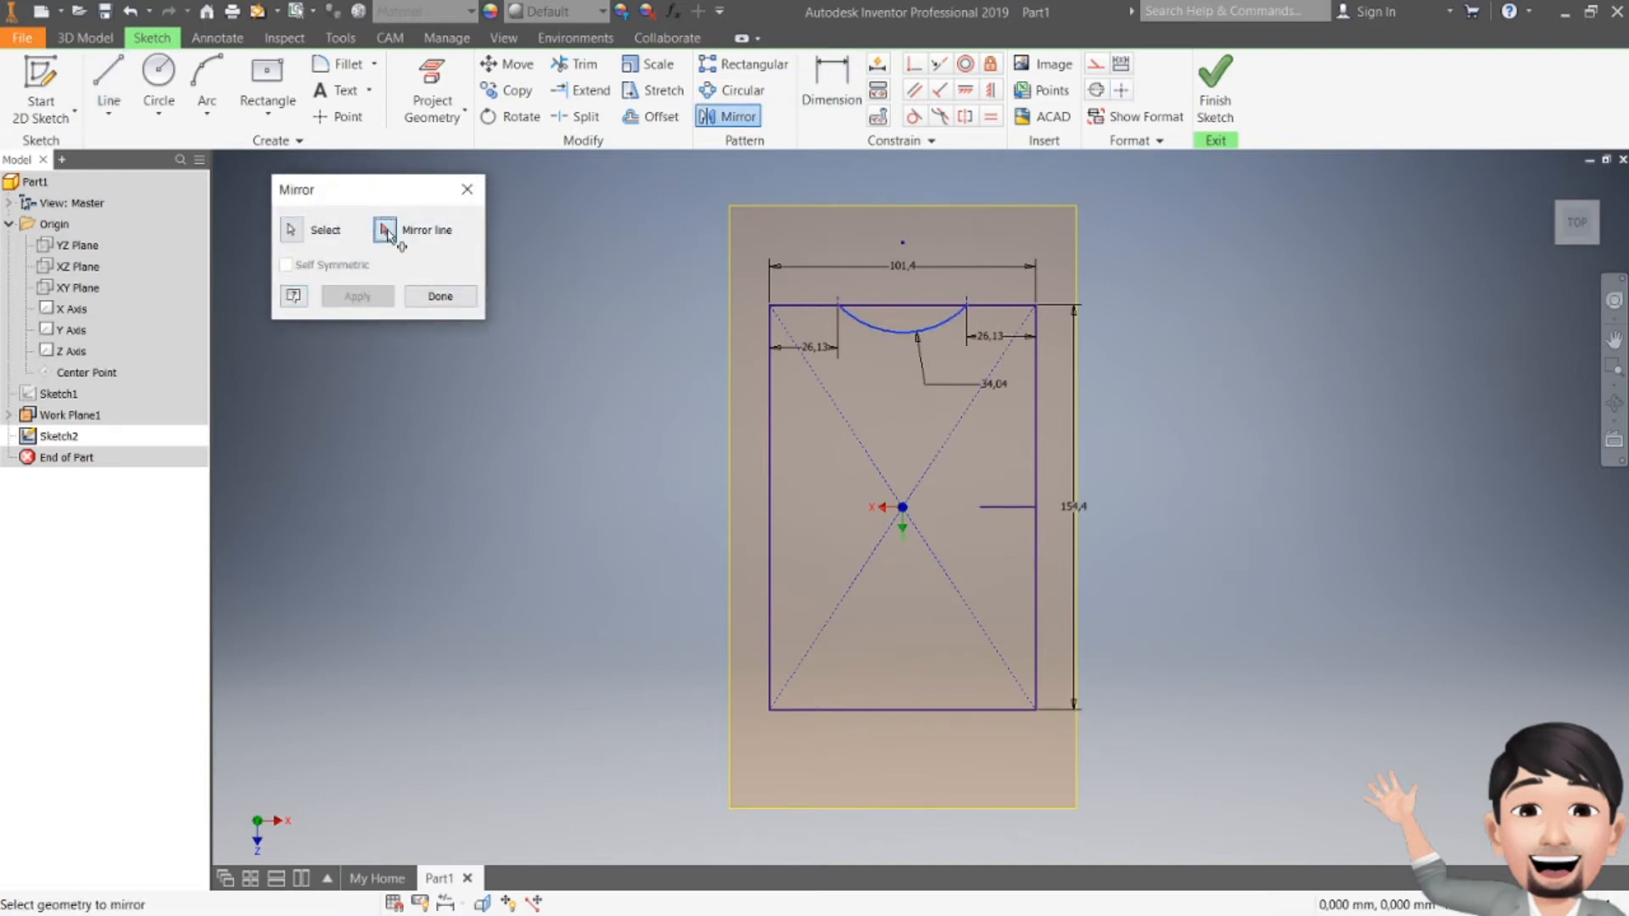
click(1000, 506)
click(354, 299)
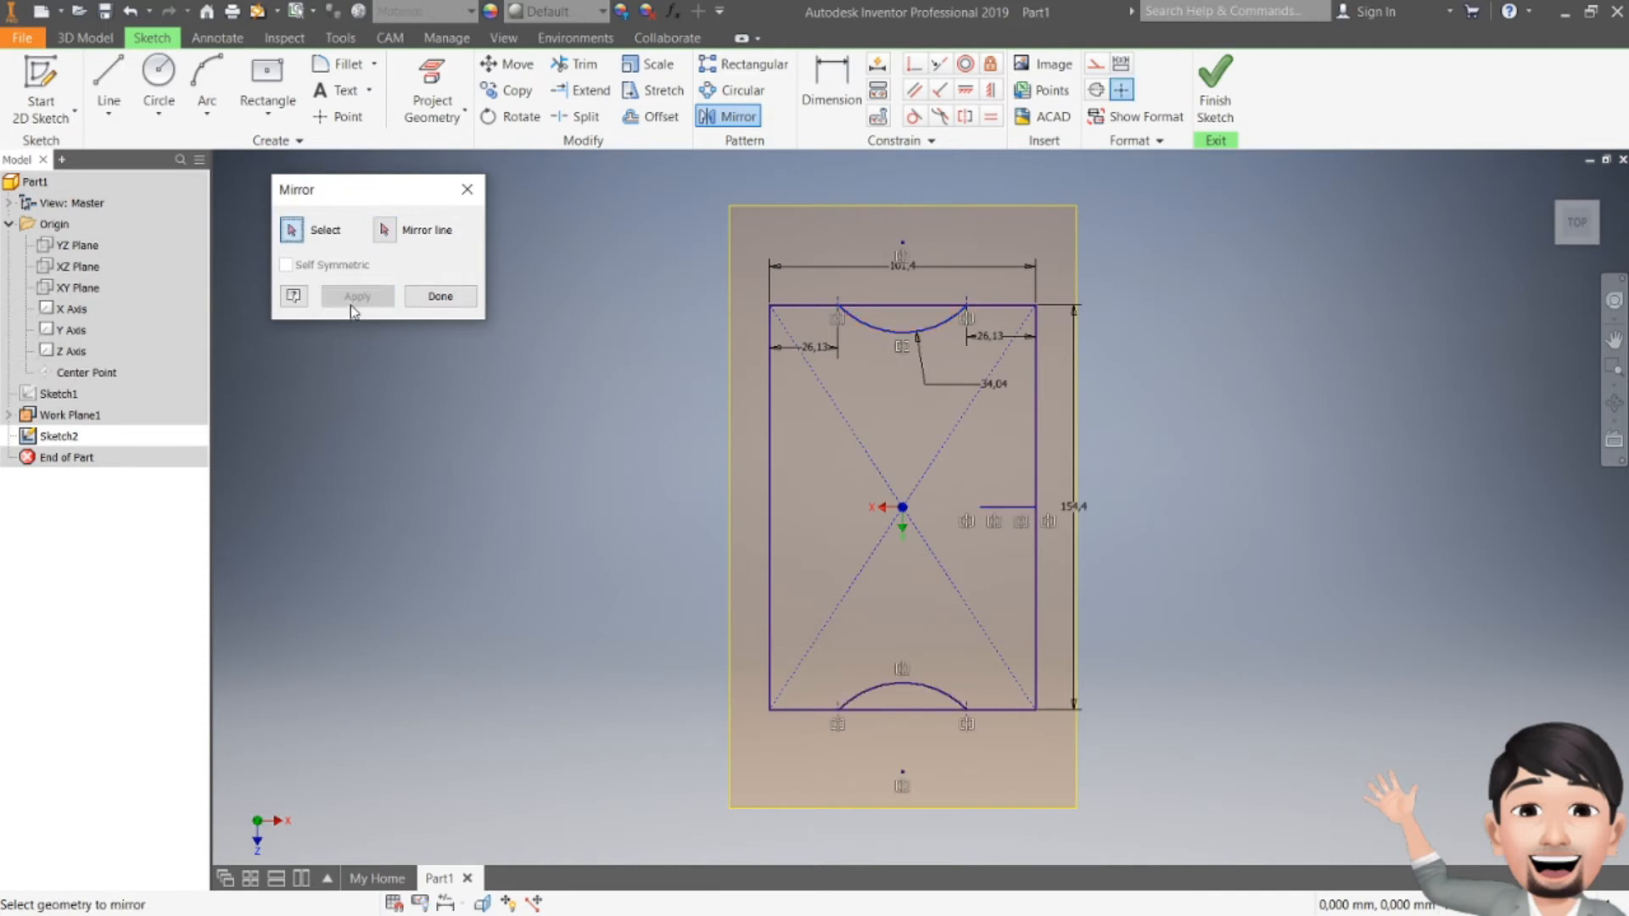
click(439, 297)
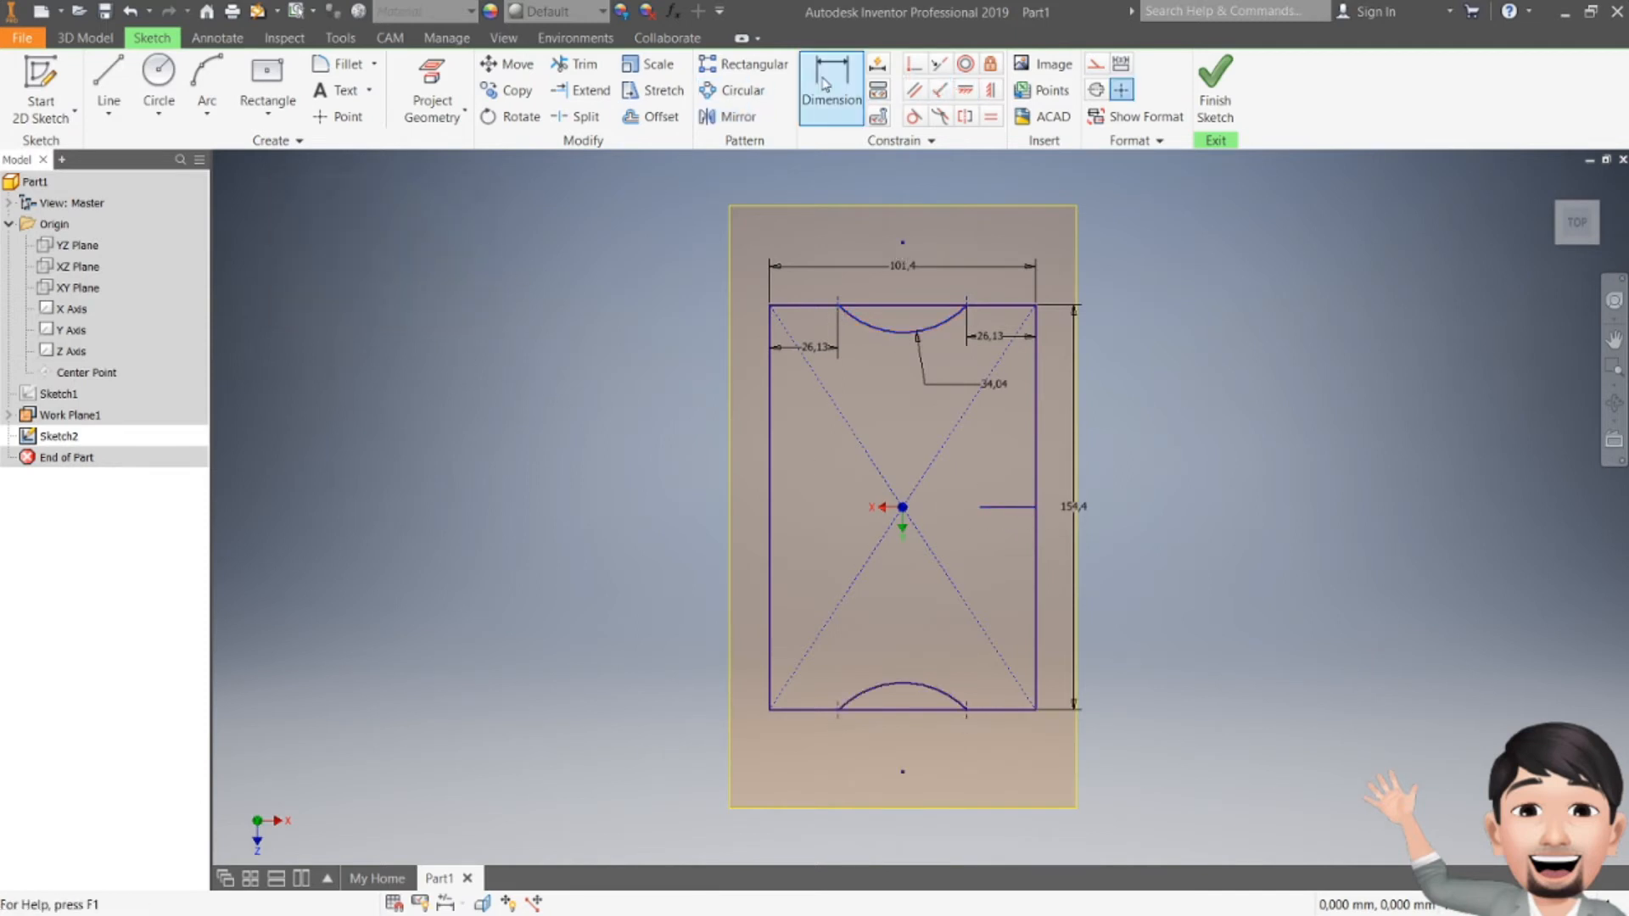
Step: Trim the top and bottom edge segments between the arc ends and finish the sketch
click(576, 64)
click(915, 307)
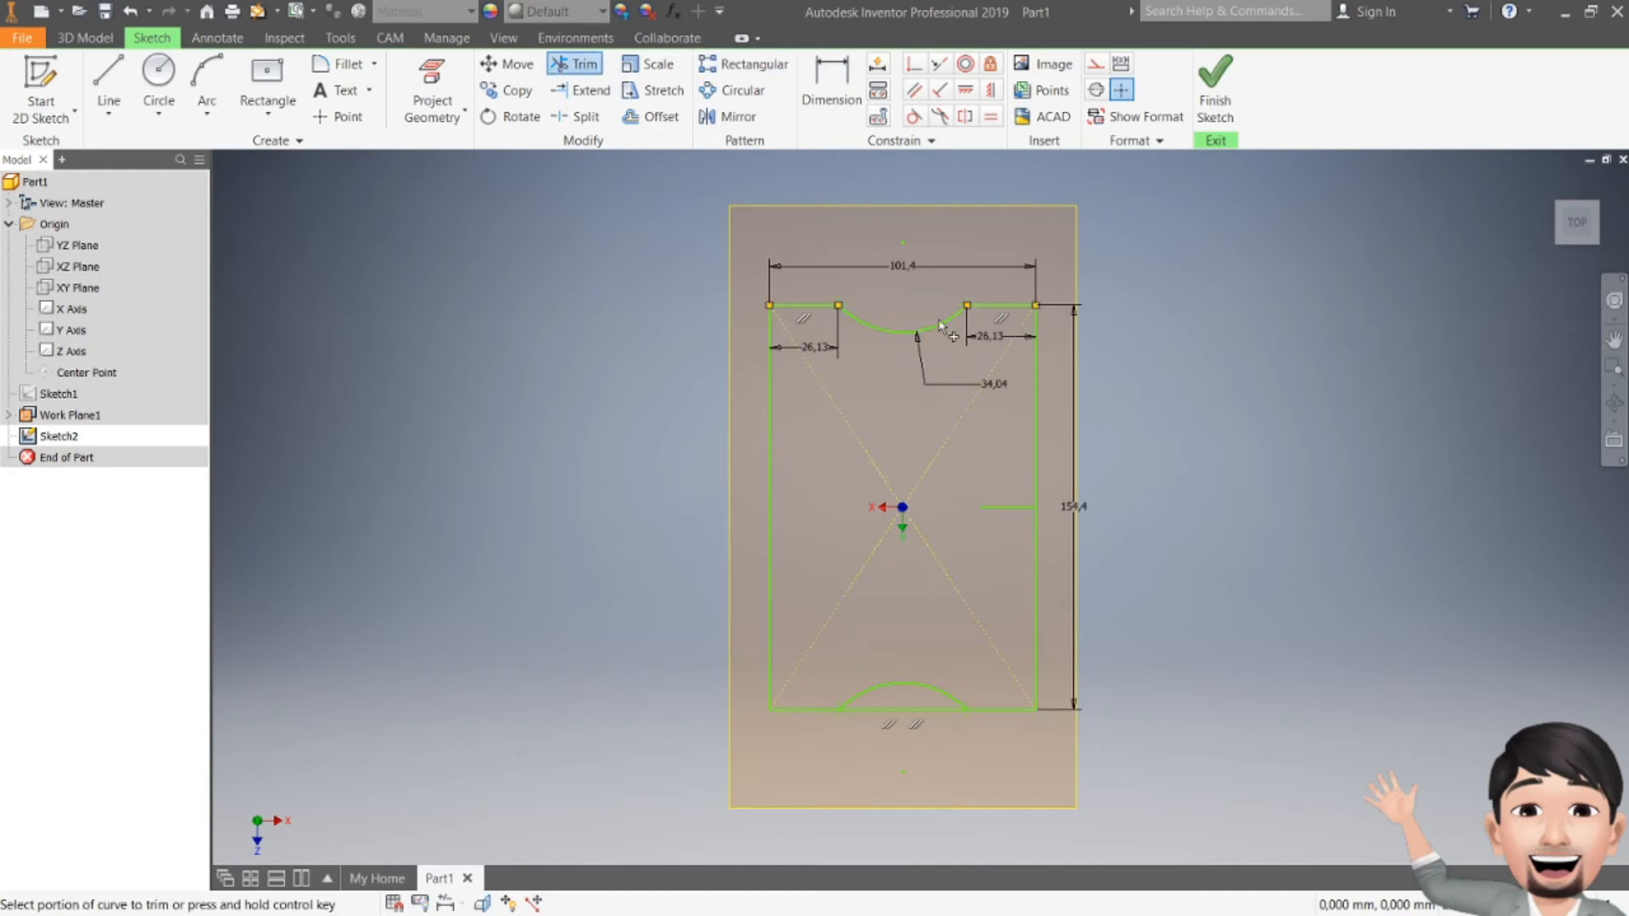
click(904, 711)
key(Escape)
click(1215, 85)
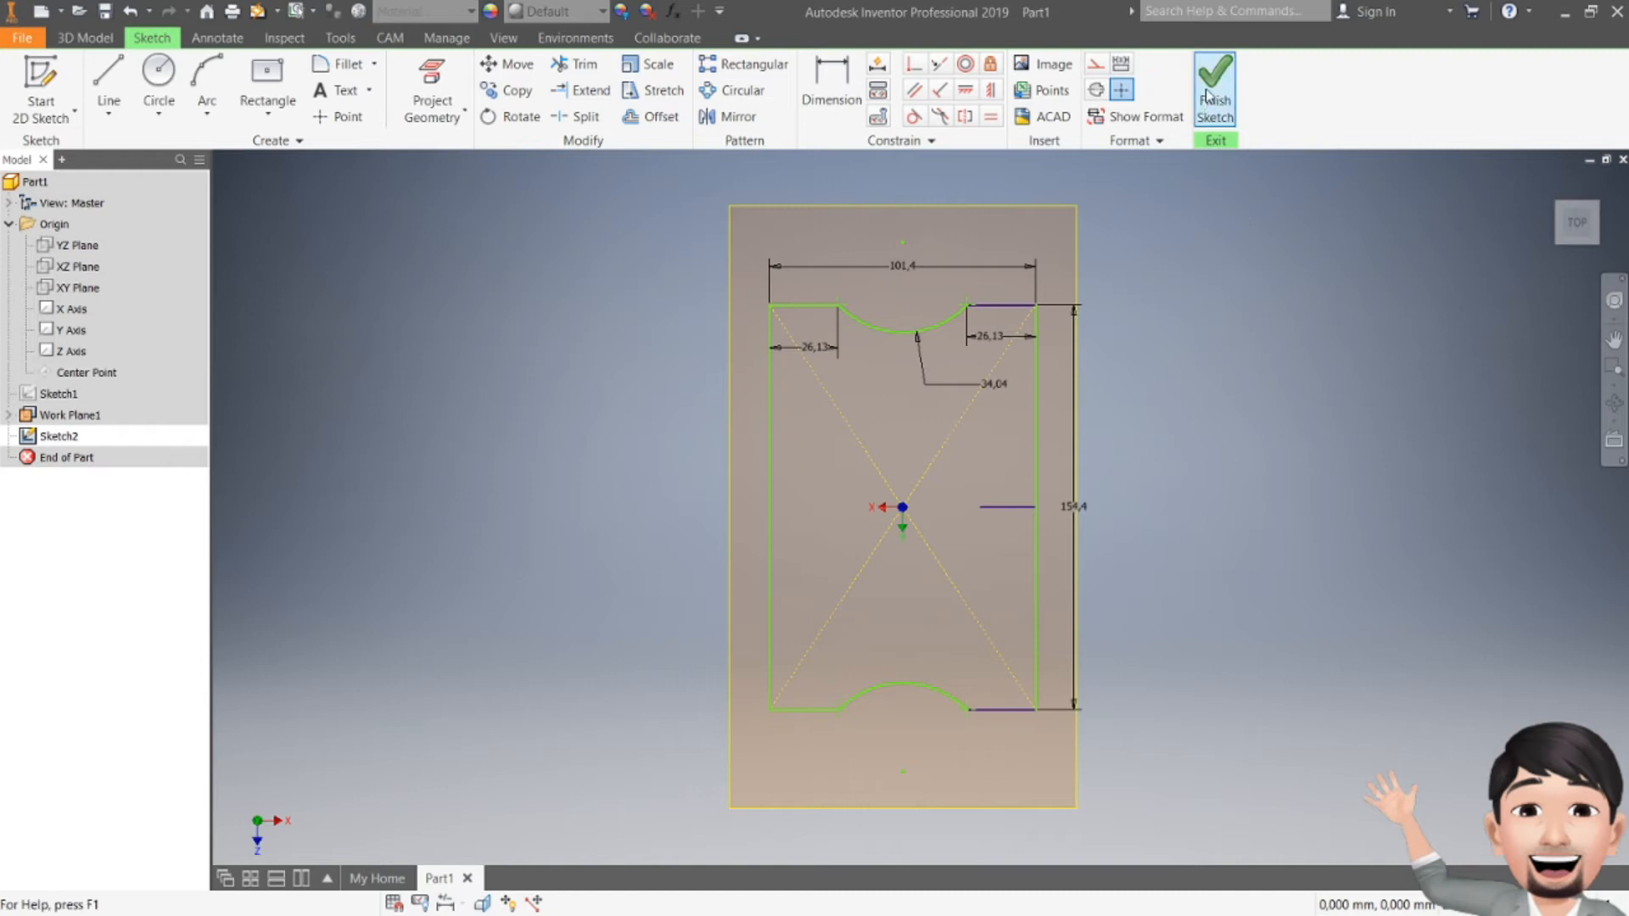
Step: Make Sketch1 visible again and hide Work Plane1
right_click(59, 394)
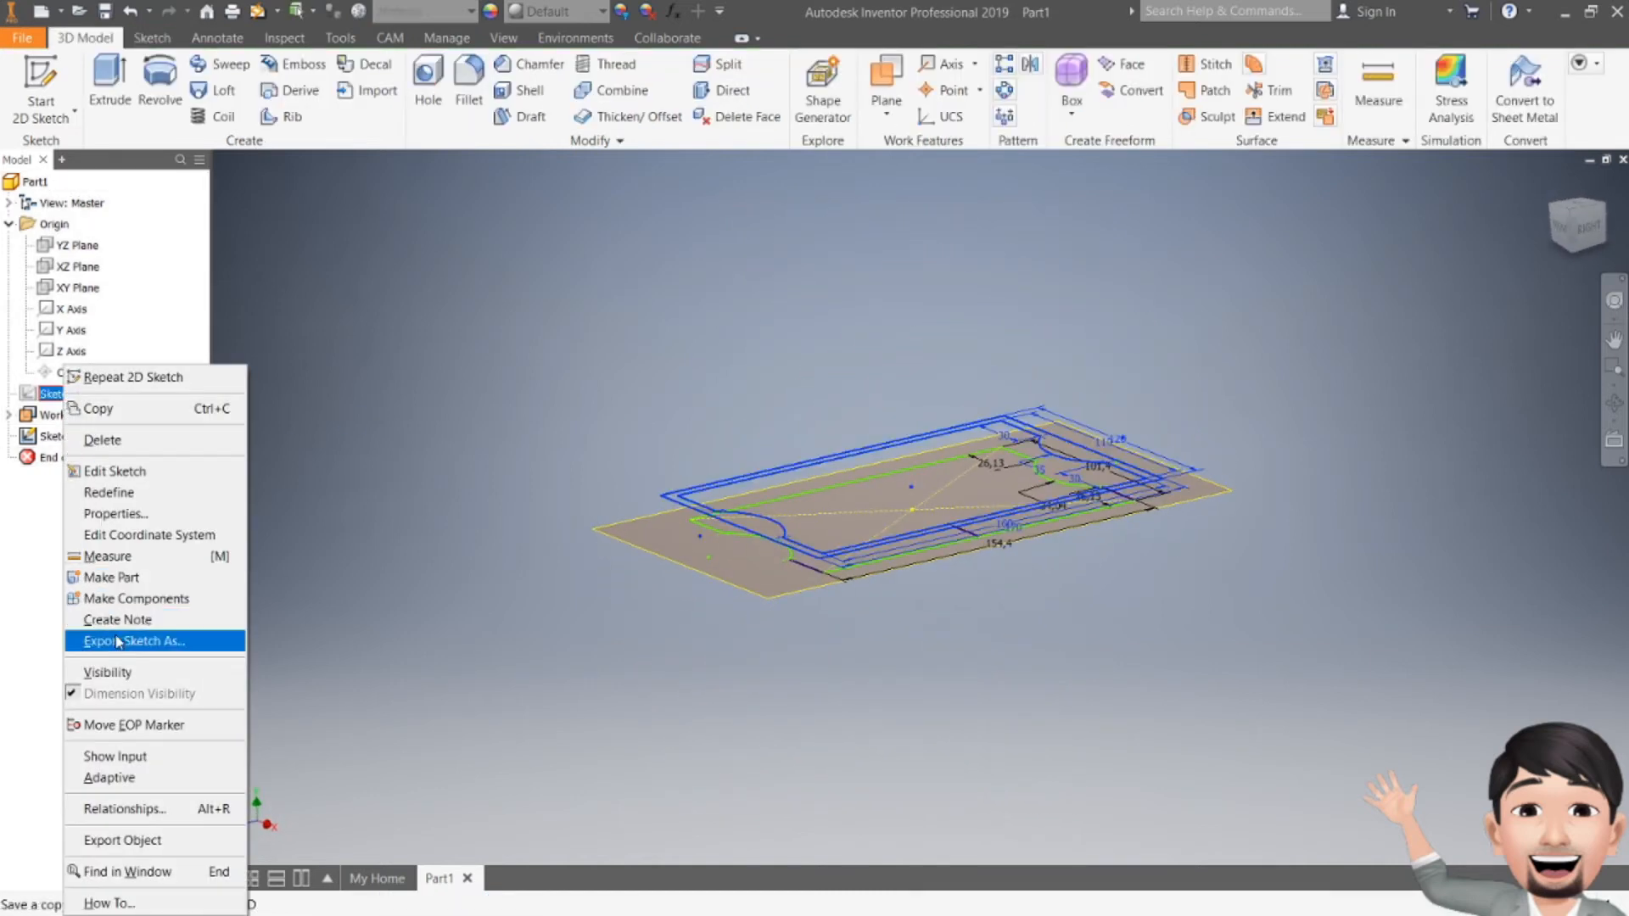
click(112, 672)
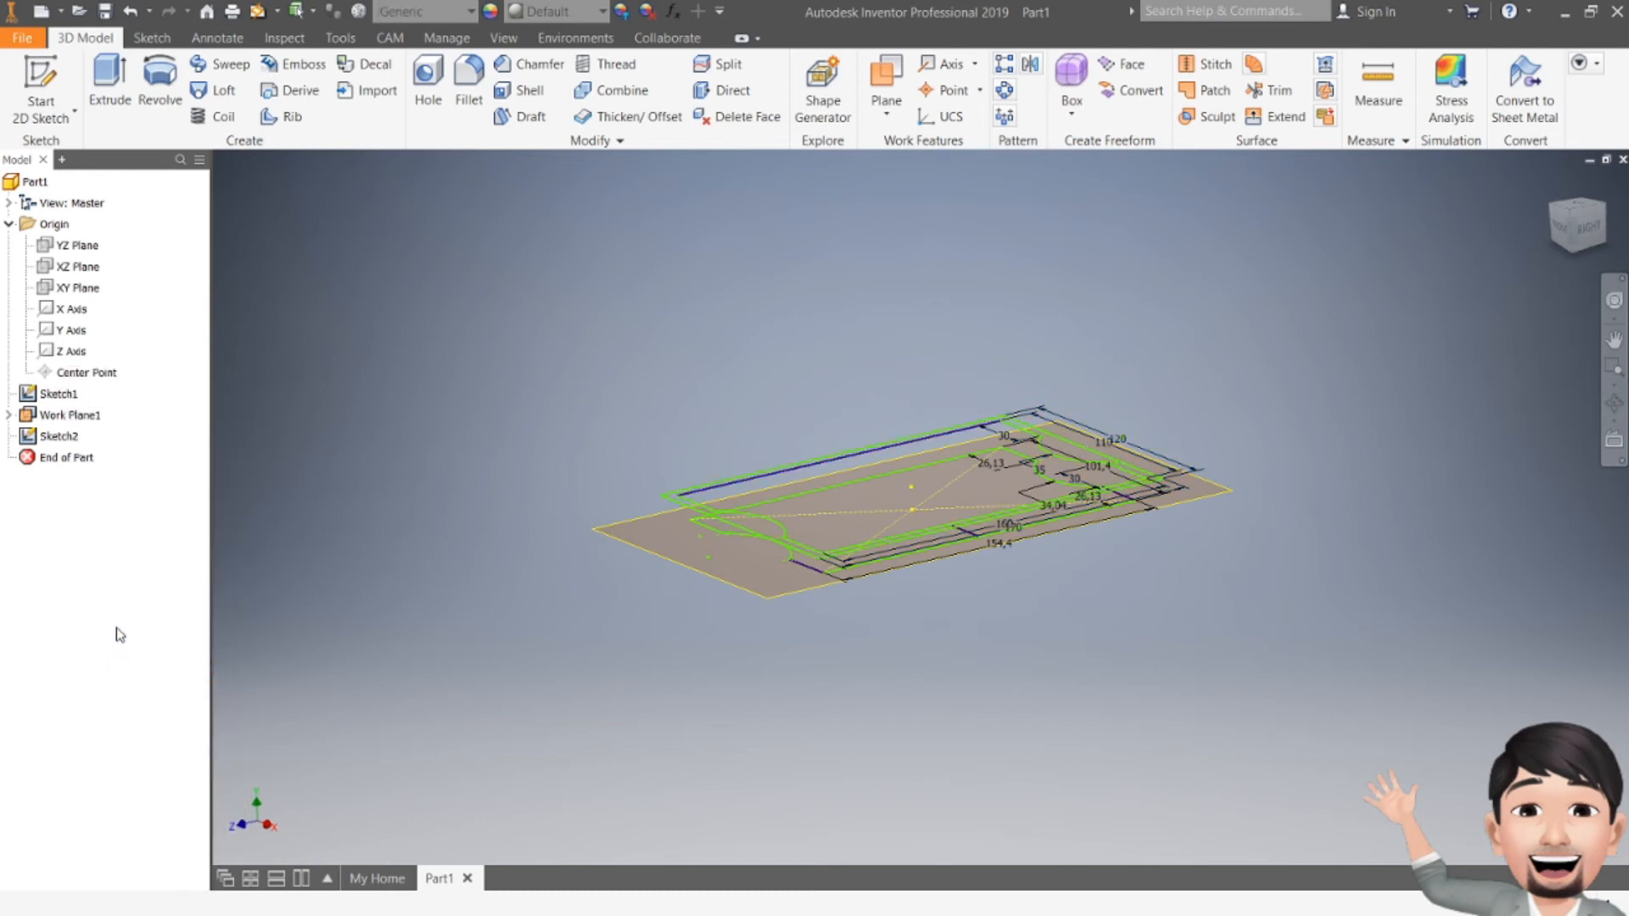
right_click(56, 414)
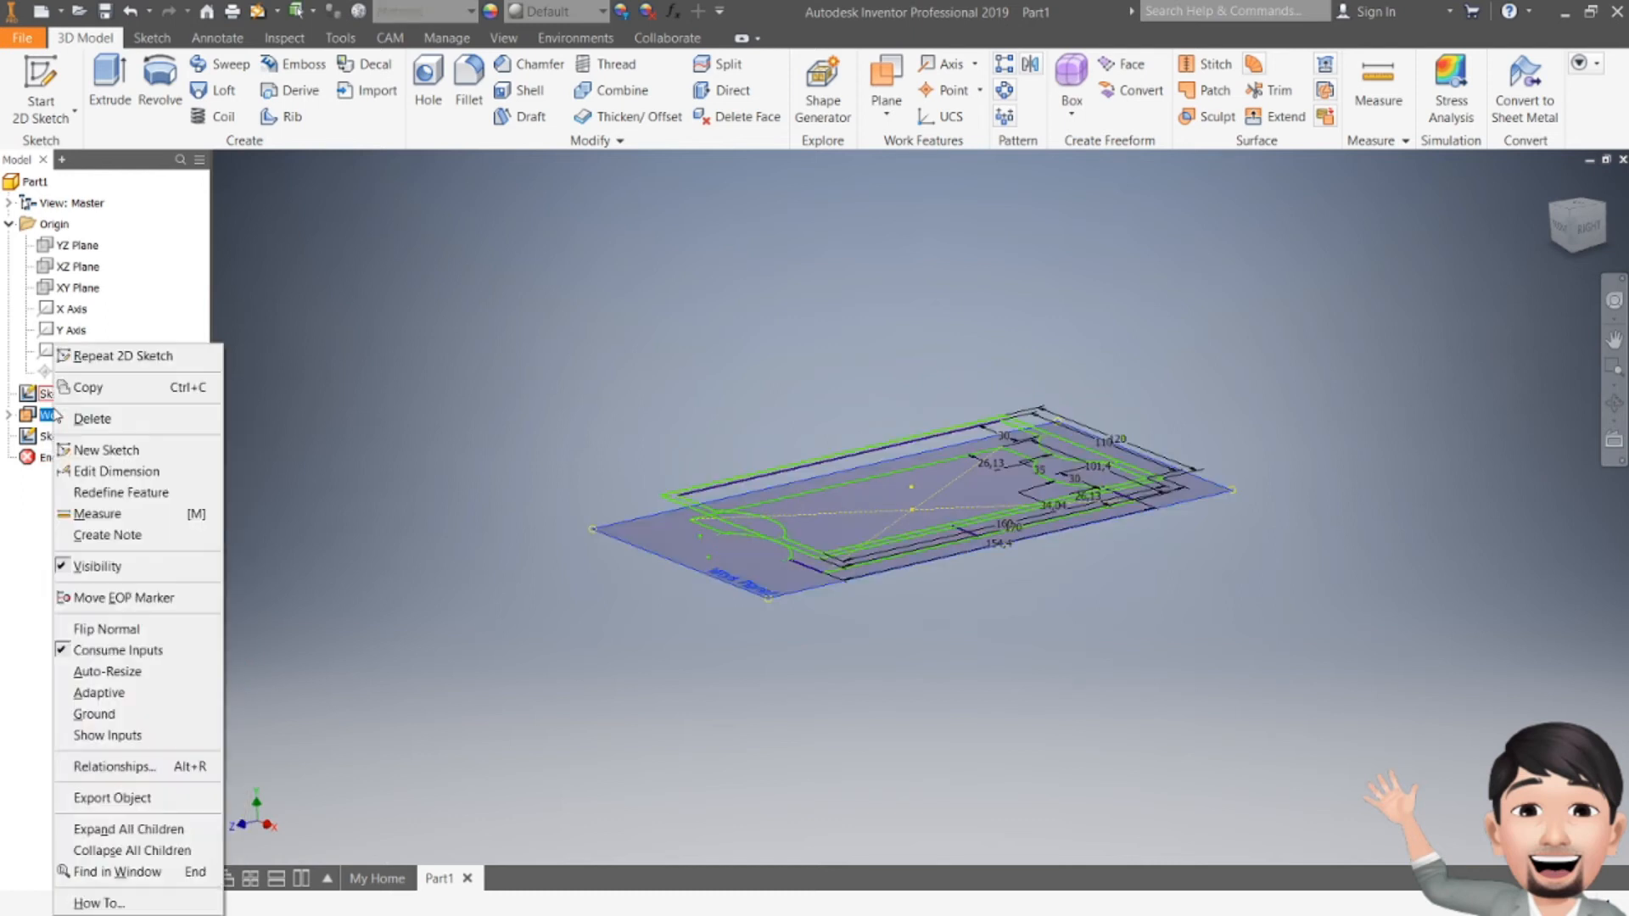
click(81, 567)
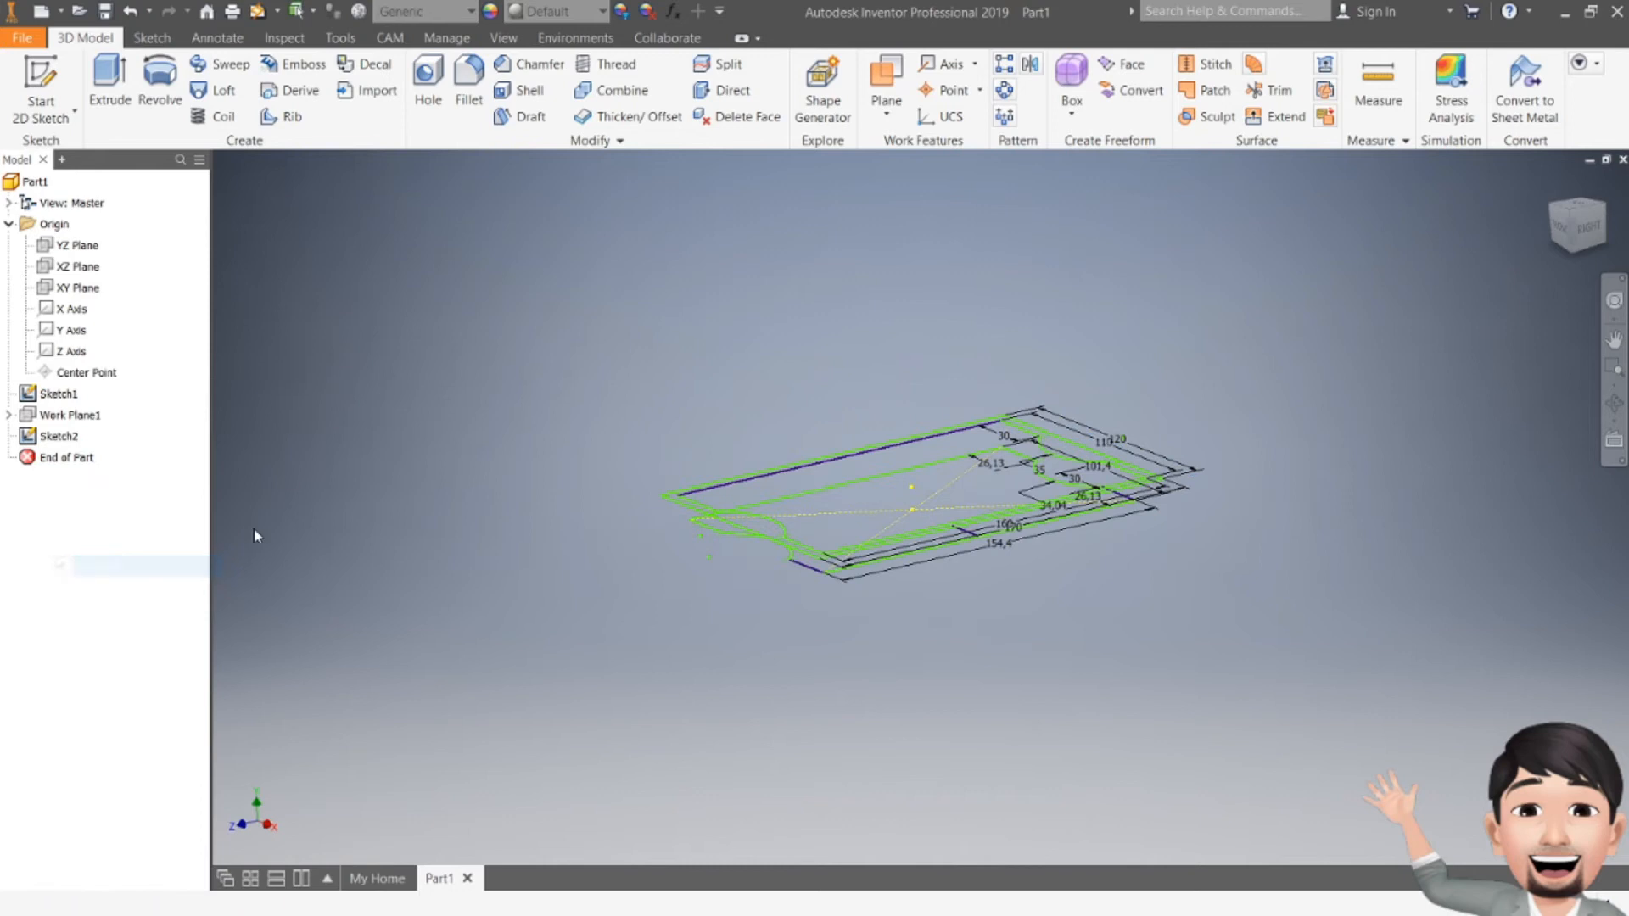
Step: Turn off dimension visibility for Sketch1 and Sketch2
right_click(58, 393)
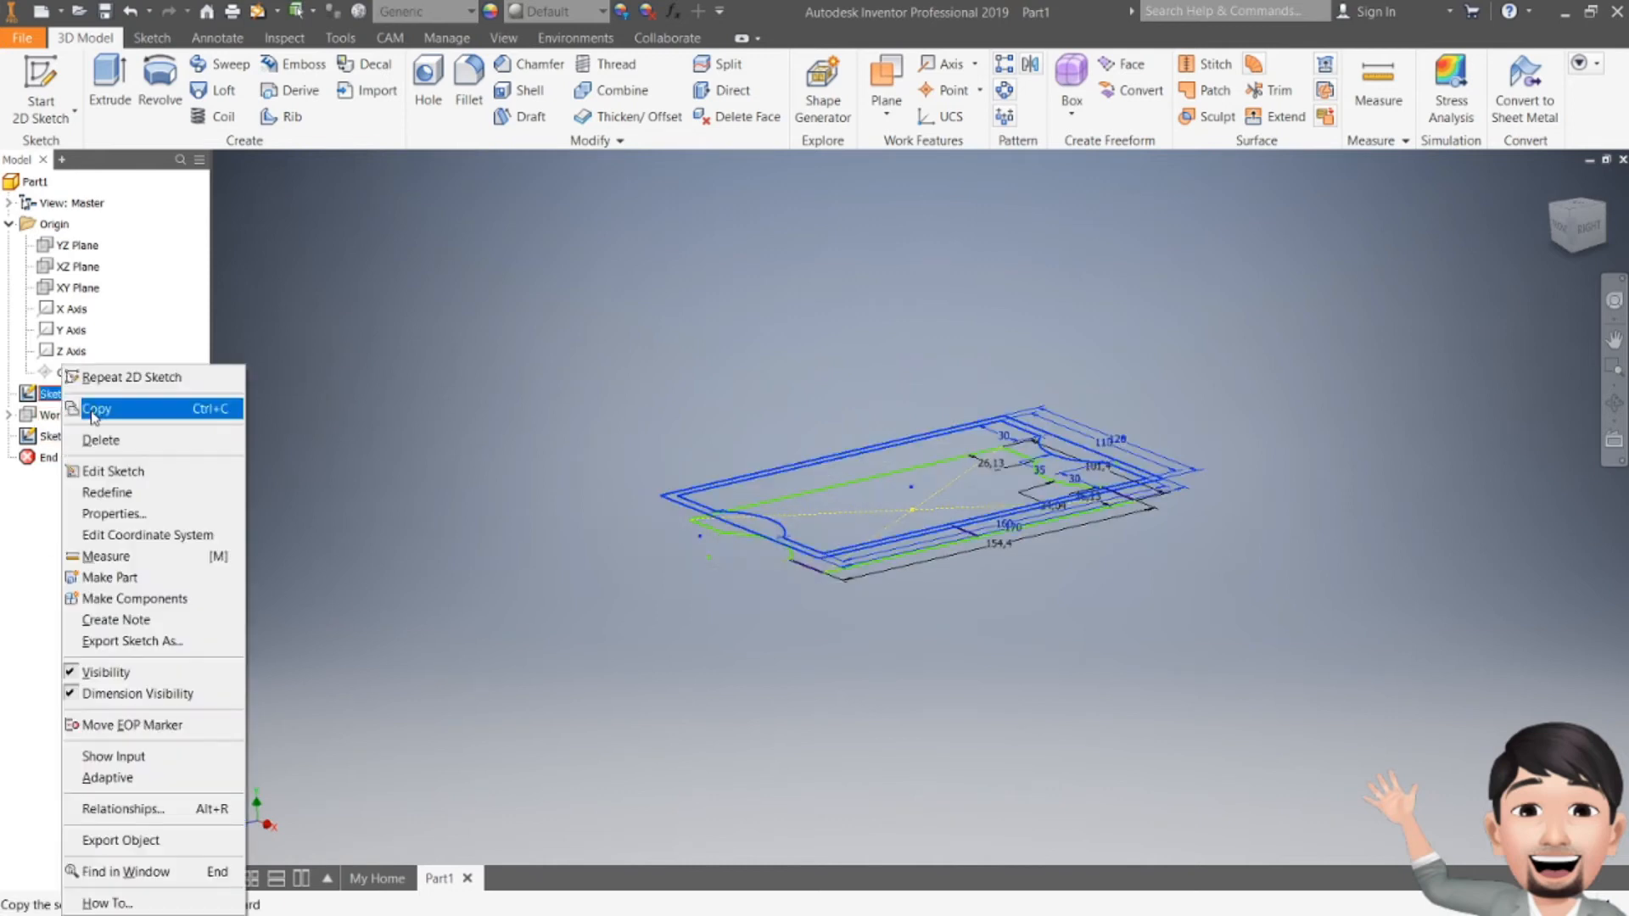
click(172, 694)
right_click(48, 436)
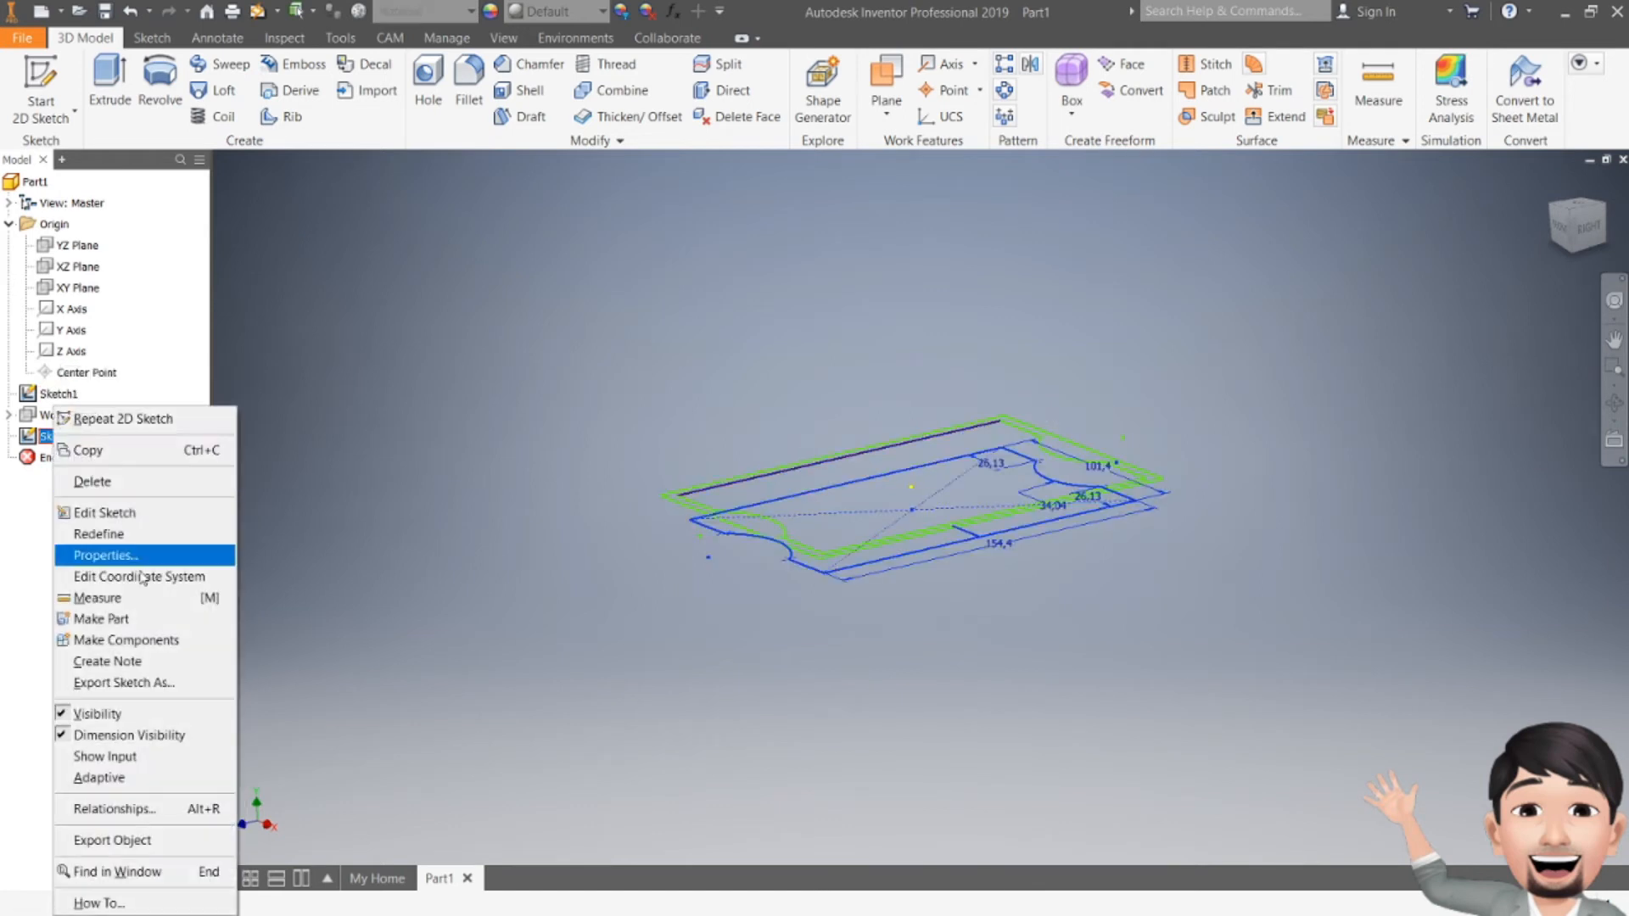
click(127, 735)
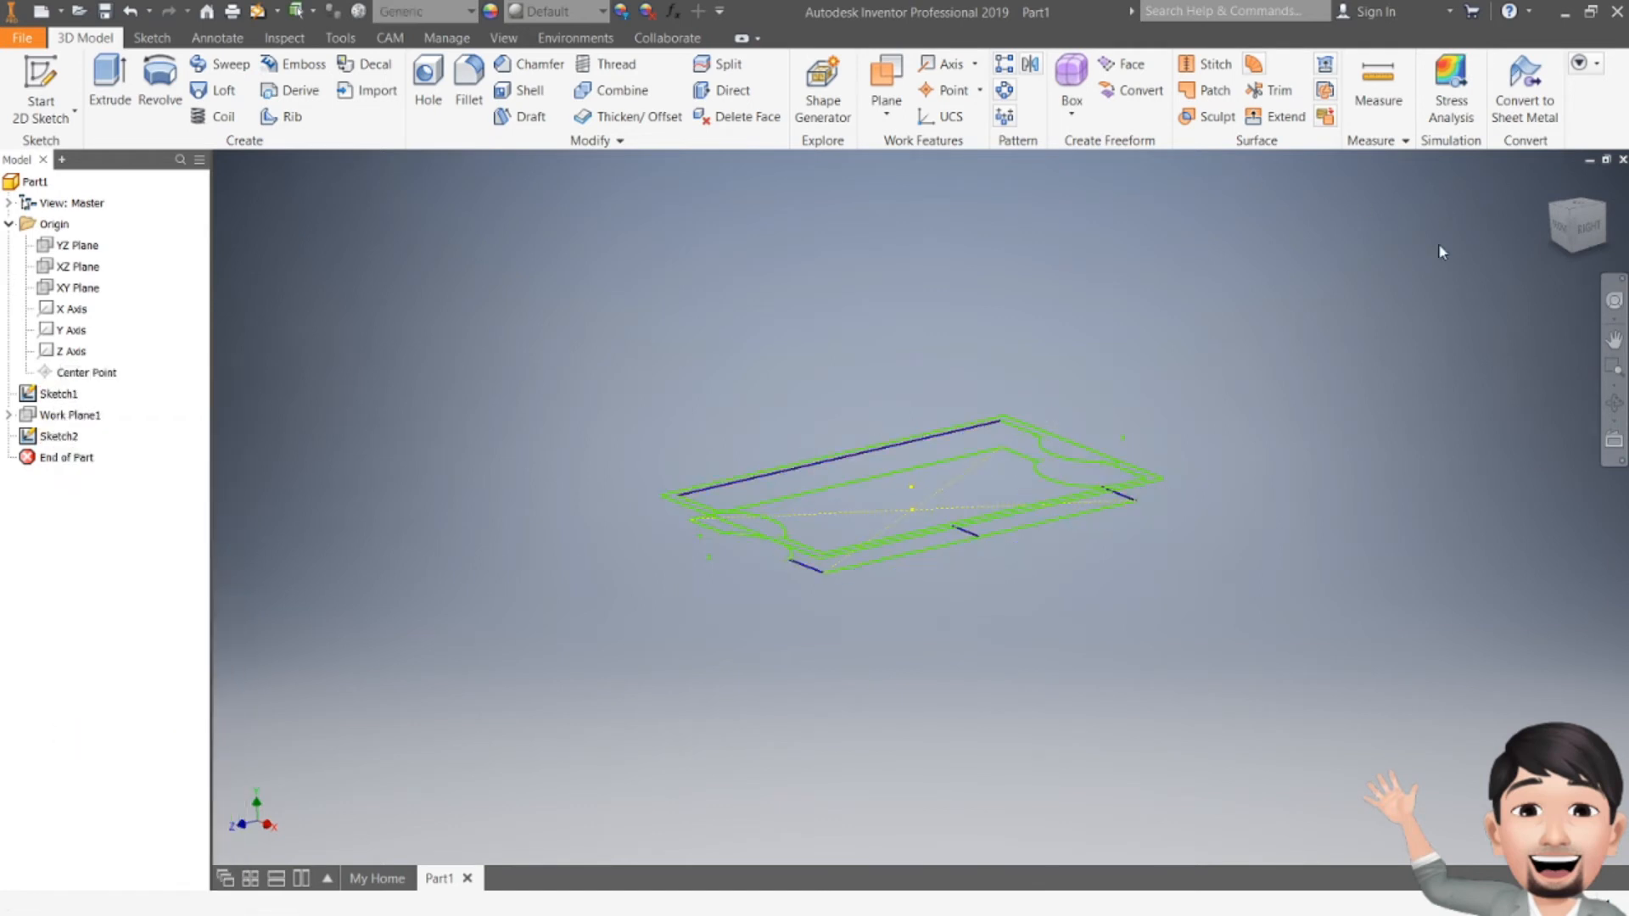
click(1595, 238)
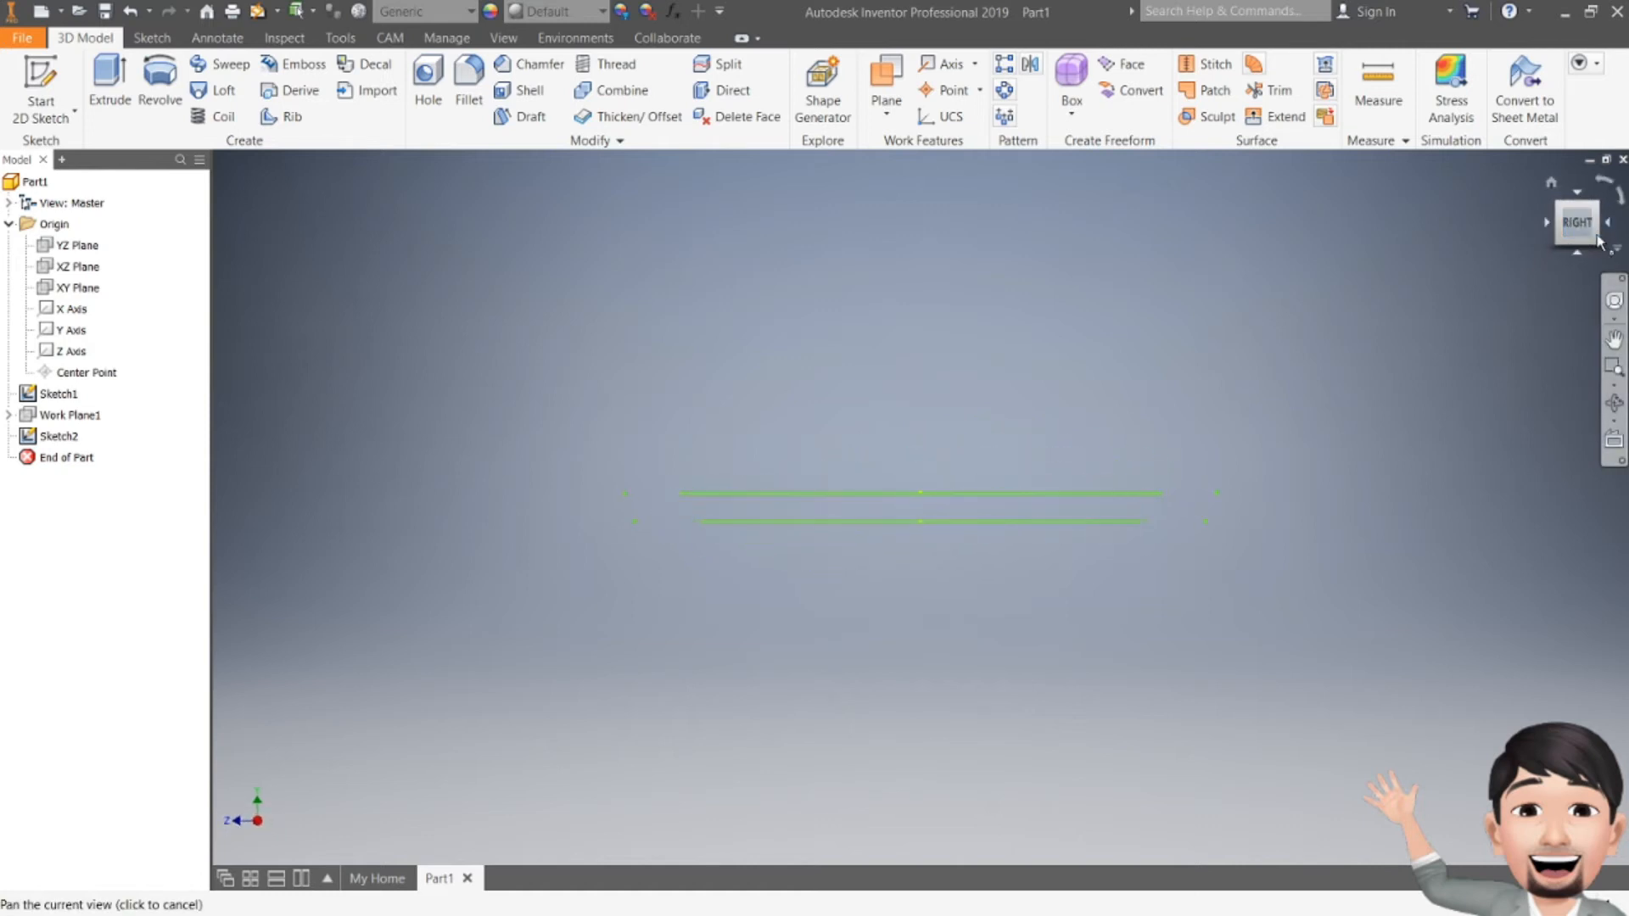
click(1598, 242)
shift+middle_drag(899, 382, 1074, 373)
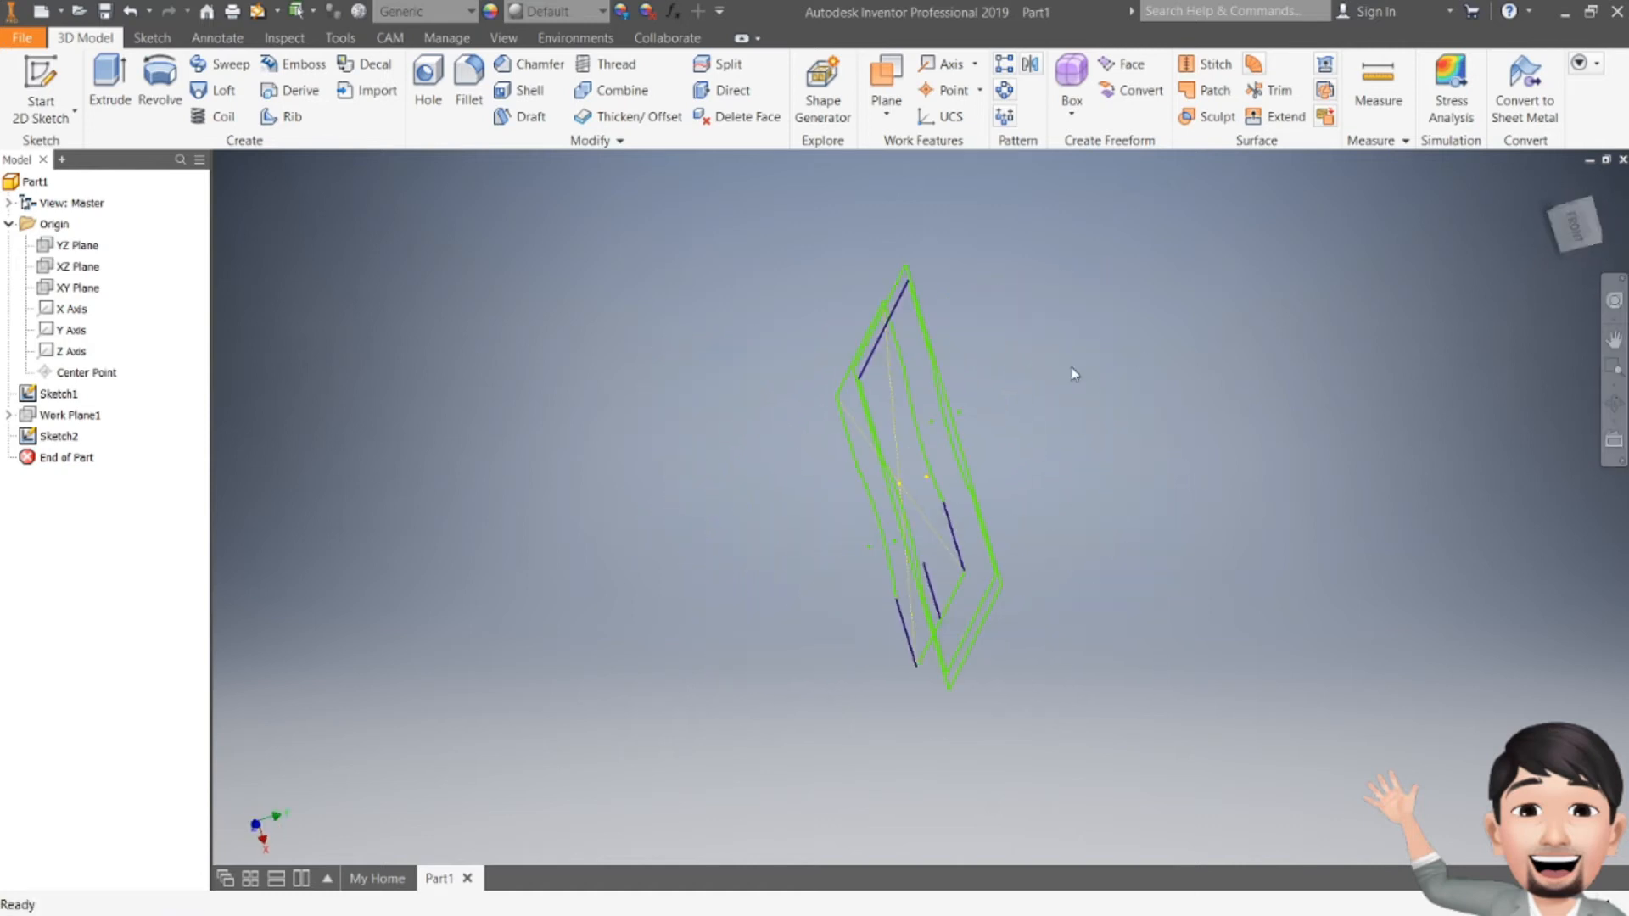
click(1600, 226)
shift+middle_drag(1094, 496, 1116, 469)
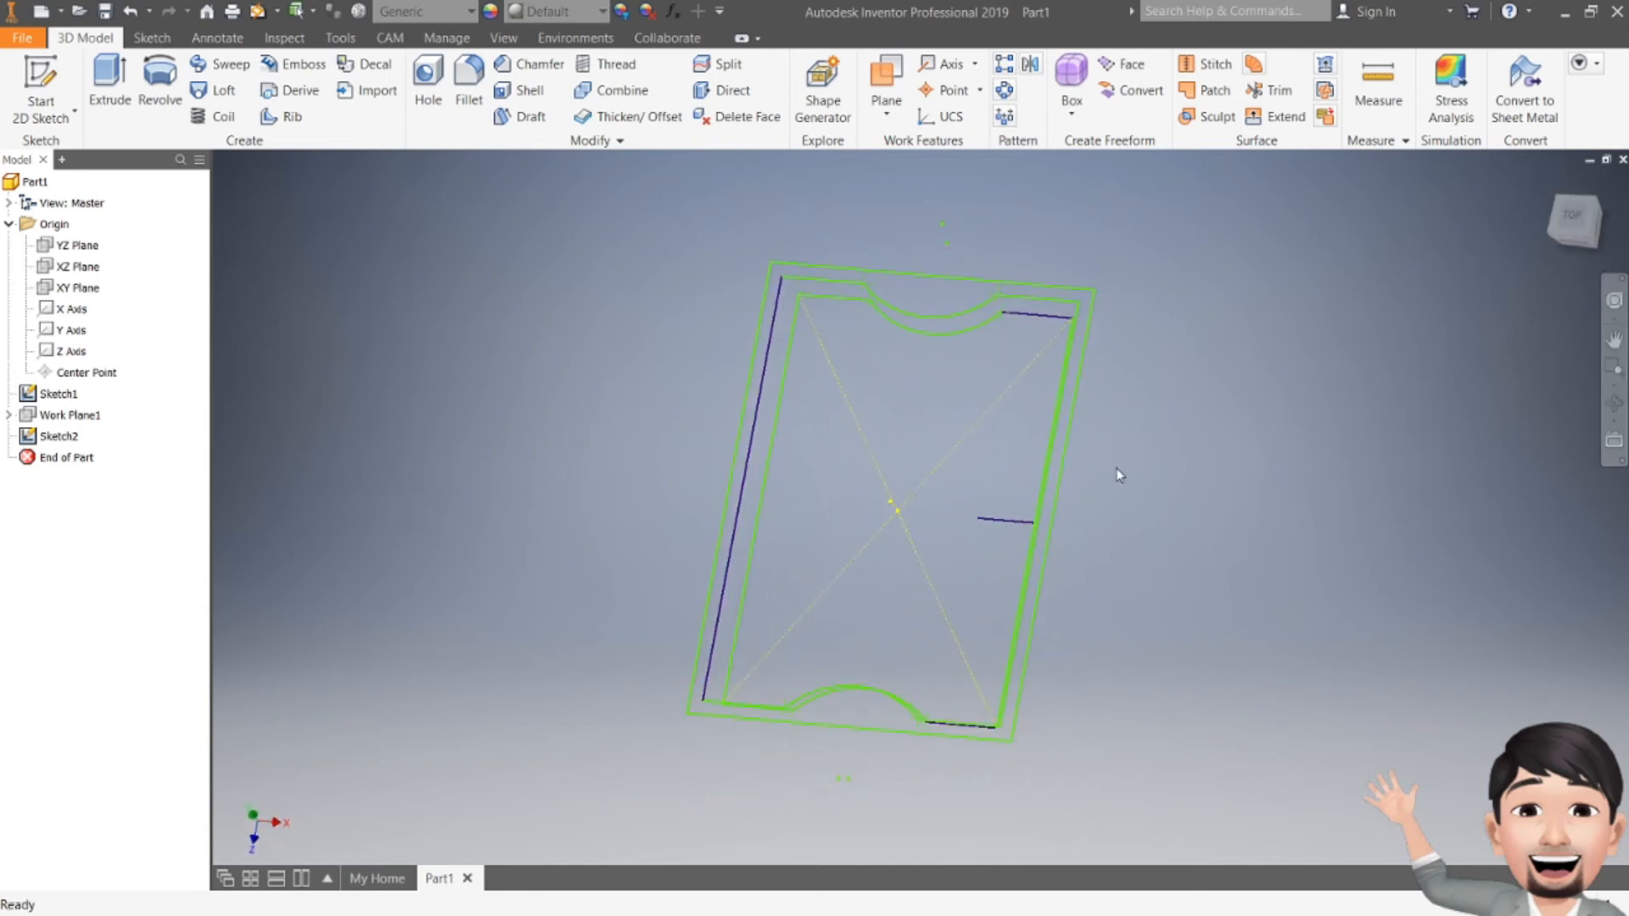
click(57, 435)
double_click(67, 437)
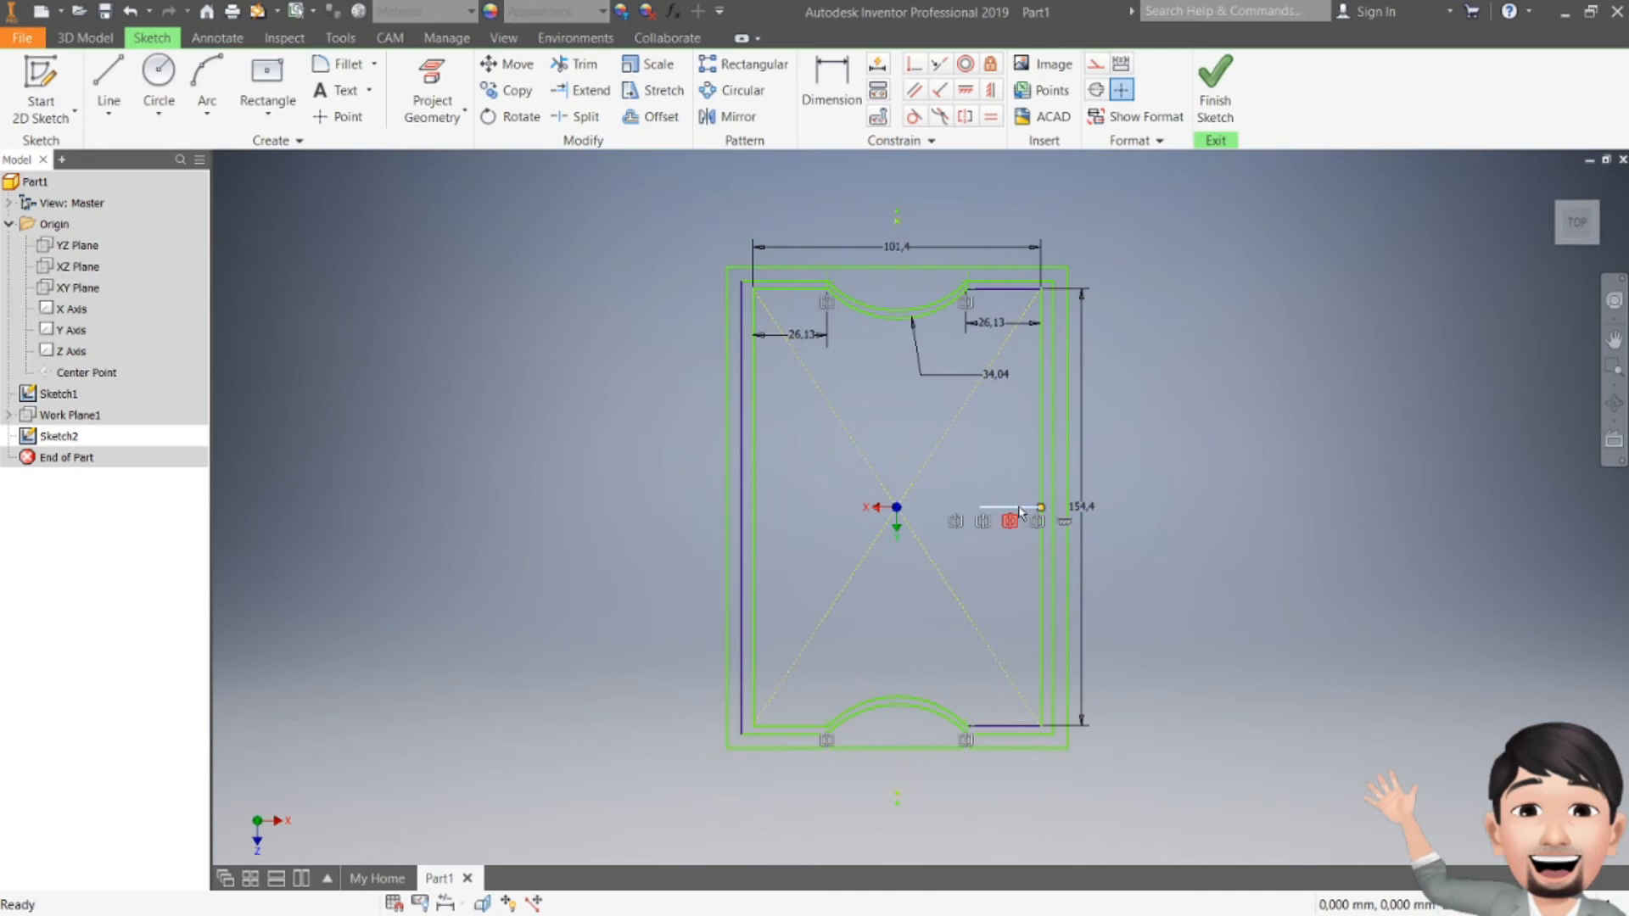
click(1215, 93)
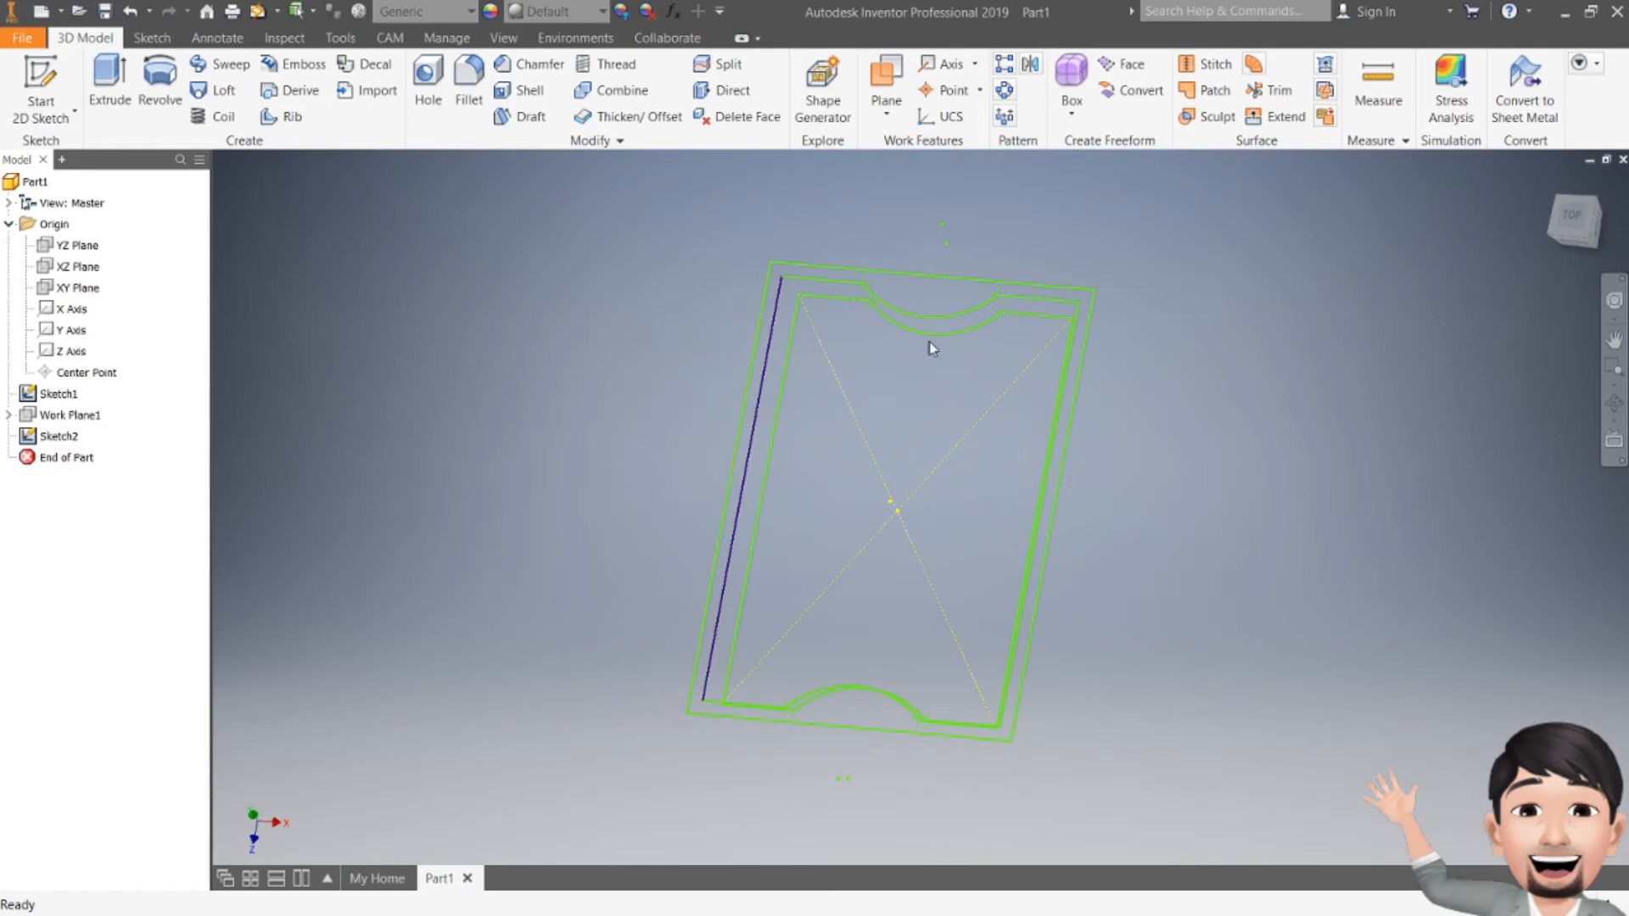
drag(1572, 227, 1552, 263)
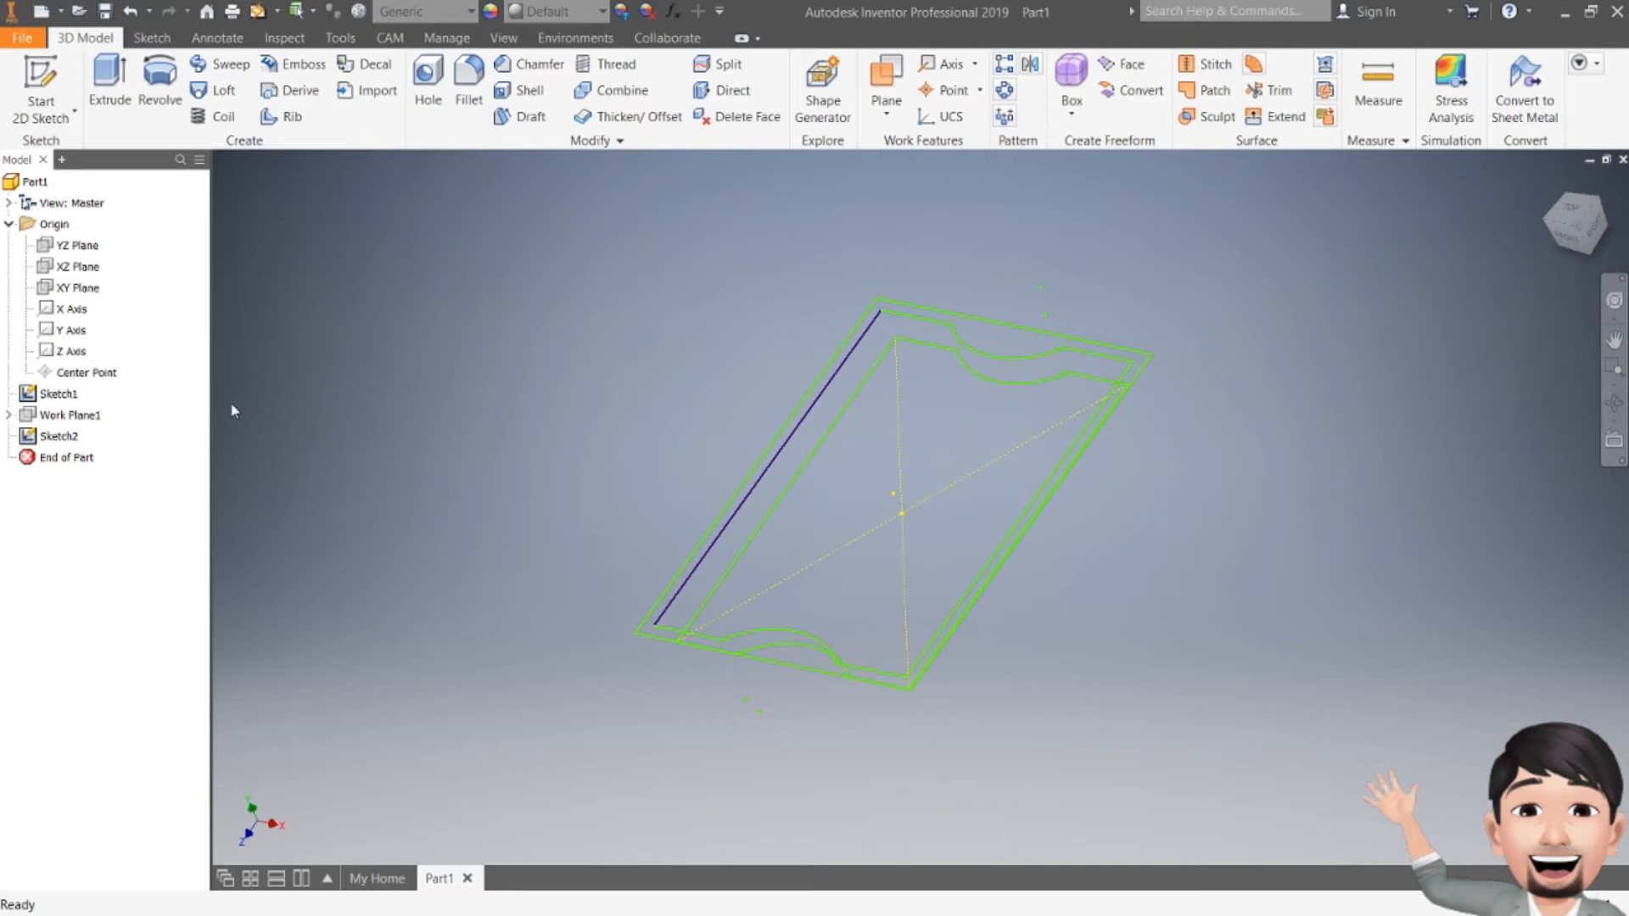
double_click(59, 436)
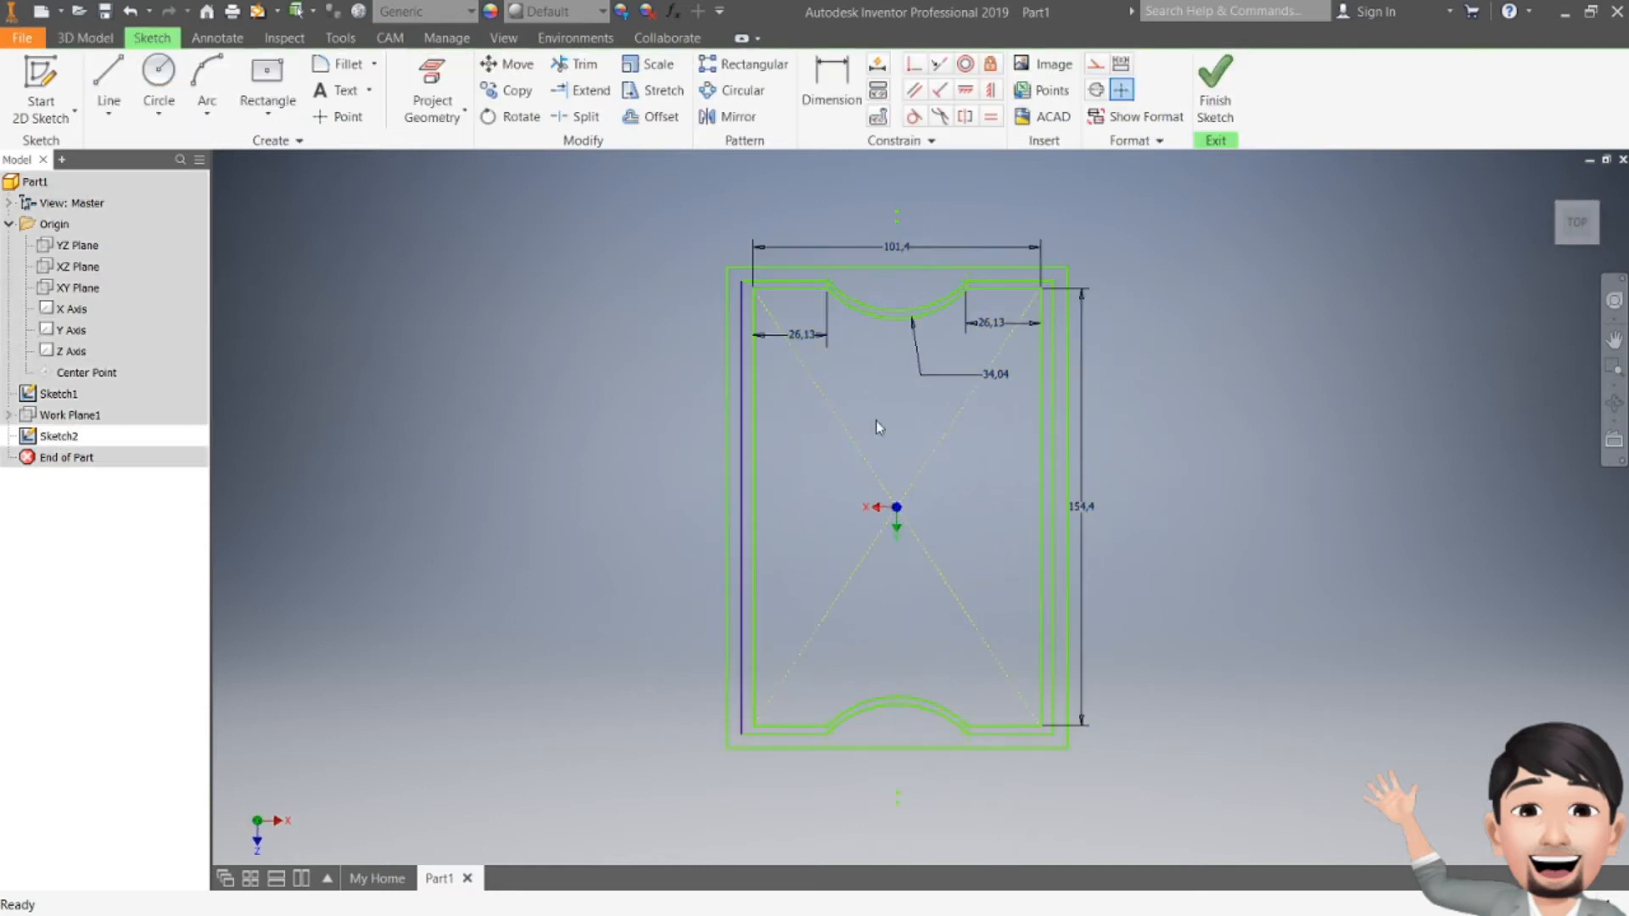
Step: Delete both diagonal construction lines from Sketch2 and finish the sketch
click(934, 445)
key(Delete)
click(852, 439)
key(Delete)
click(1215, 85)
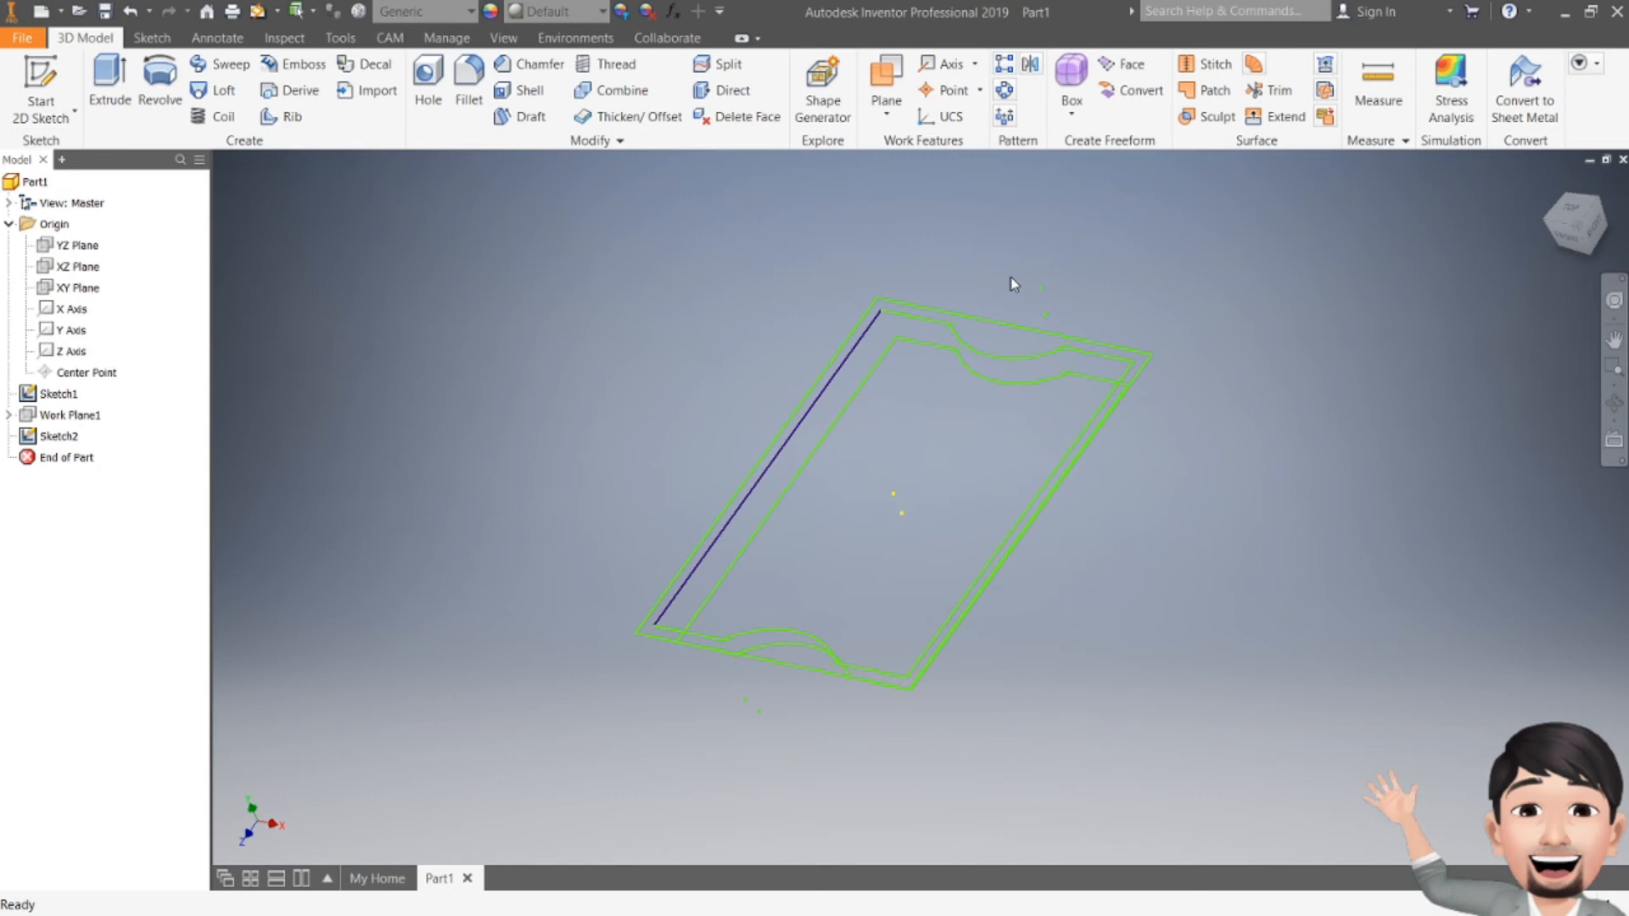
Step: Create Boundary Patch2 from Sketch2's inner loop, then view the patches from the front
click(1201, 92)
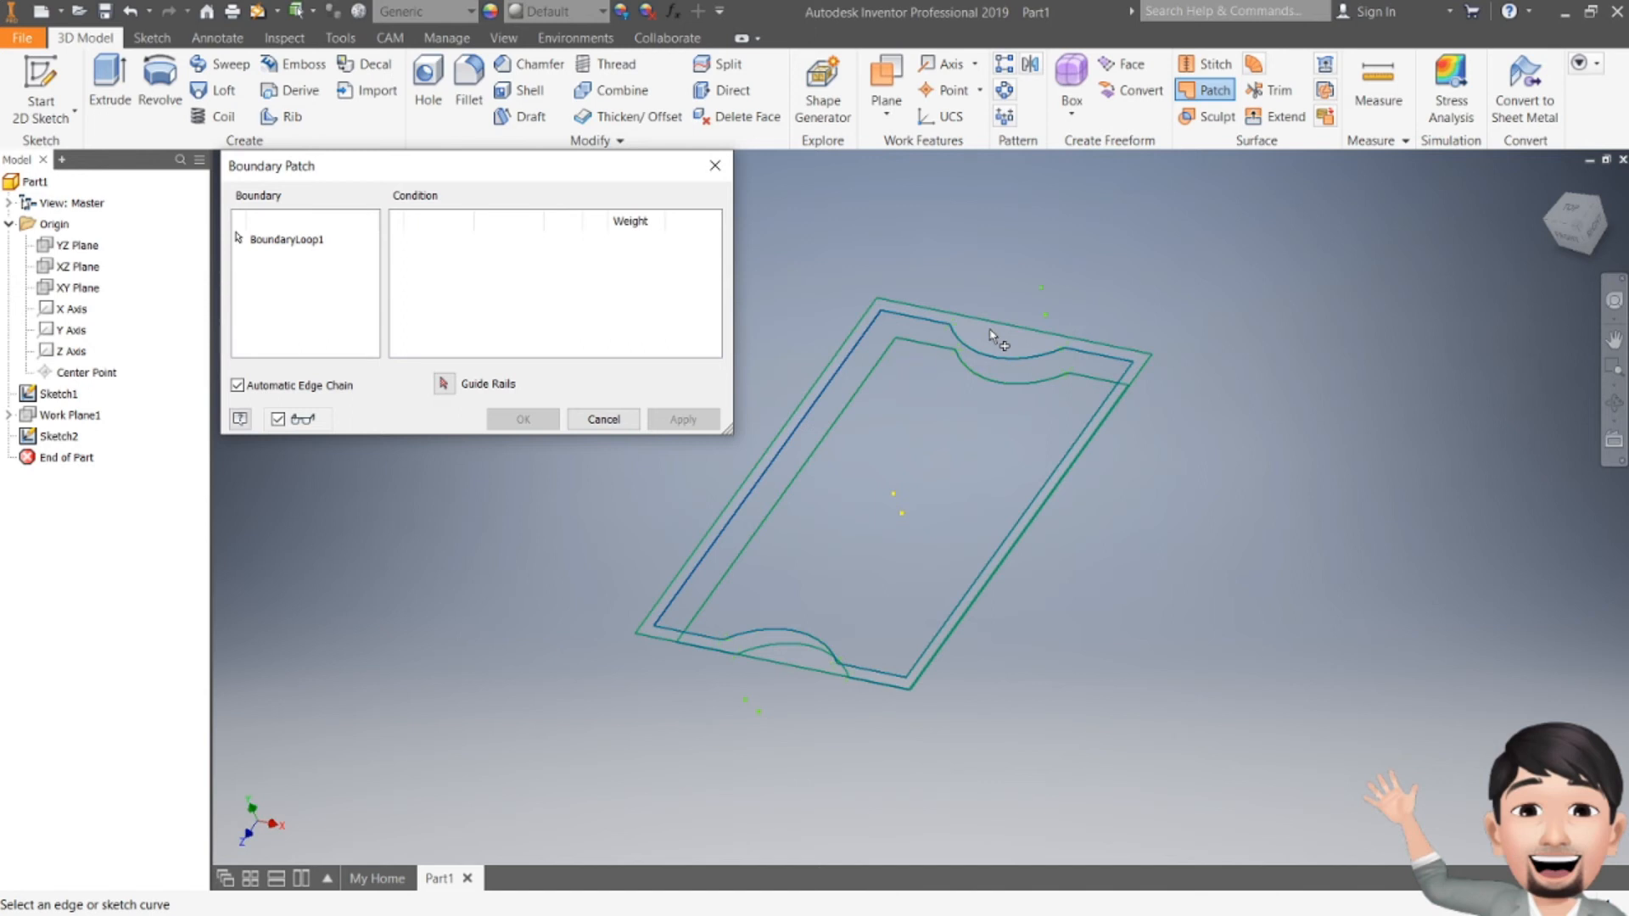
click(990, 331)
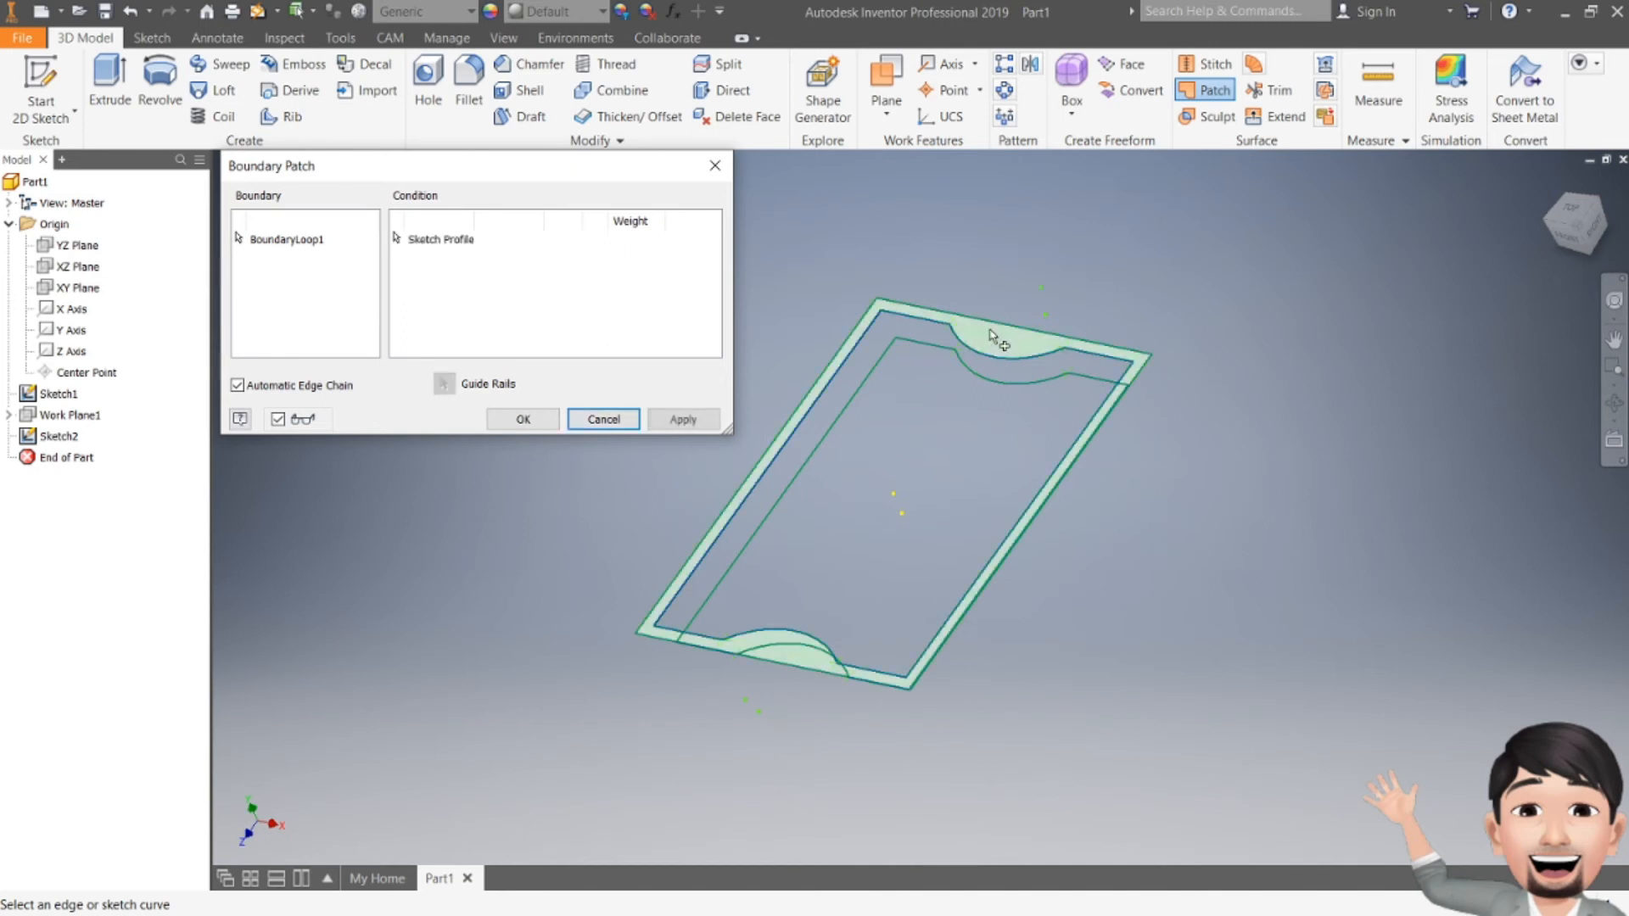
click(658, 421)
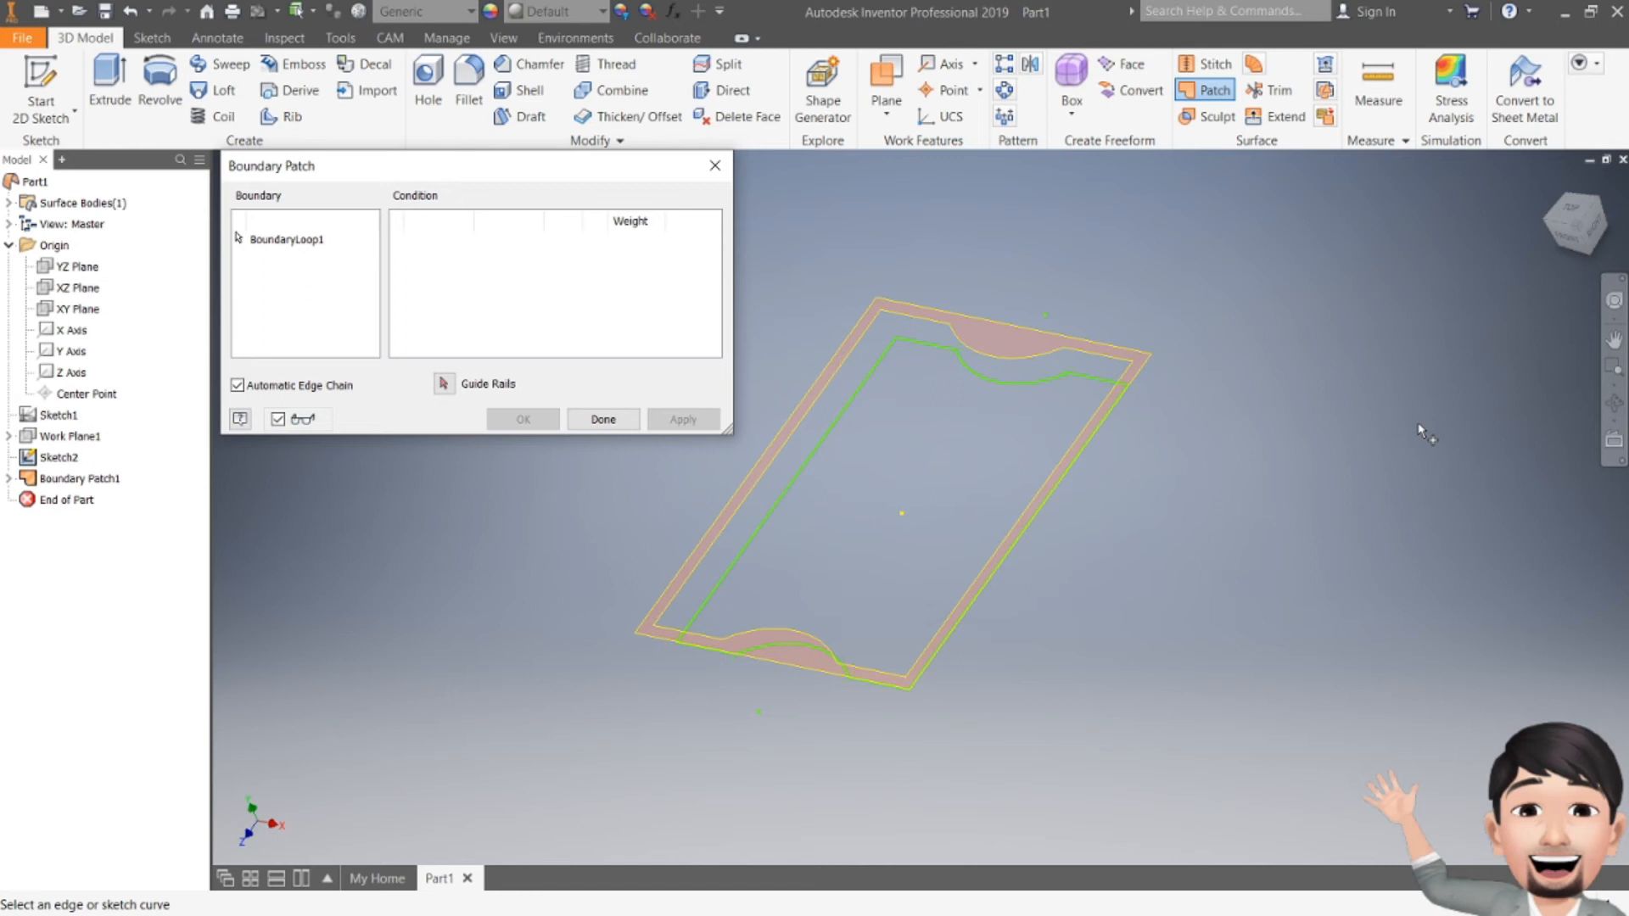
click(1084, 380)
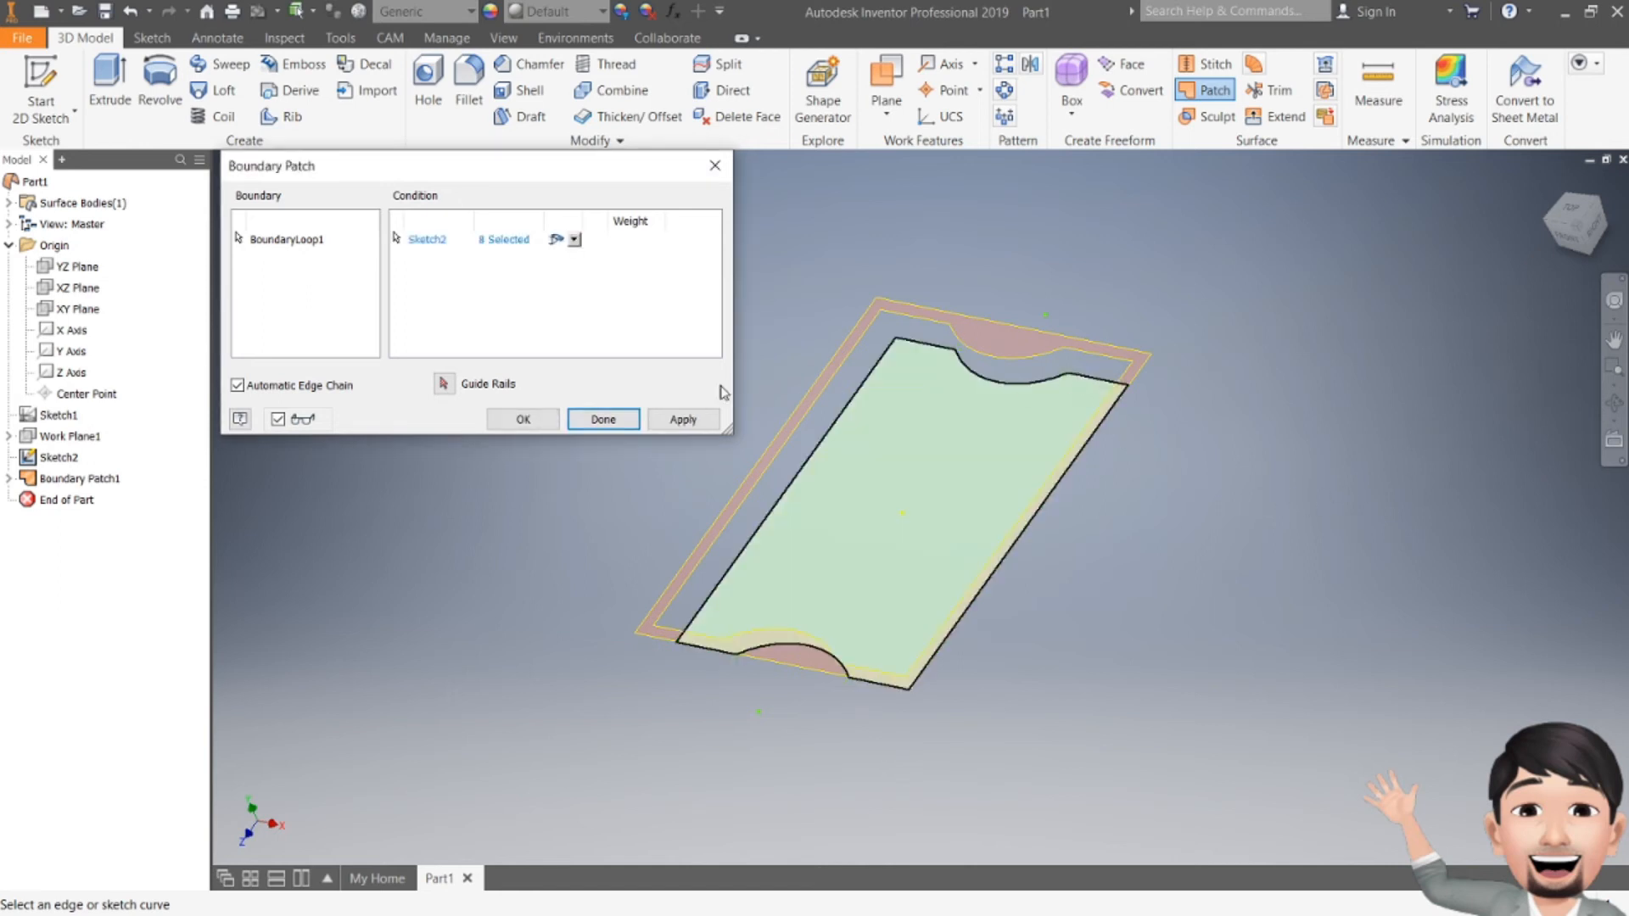
click(686, 417)
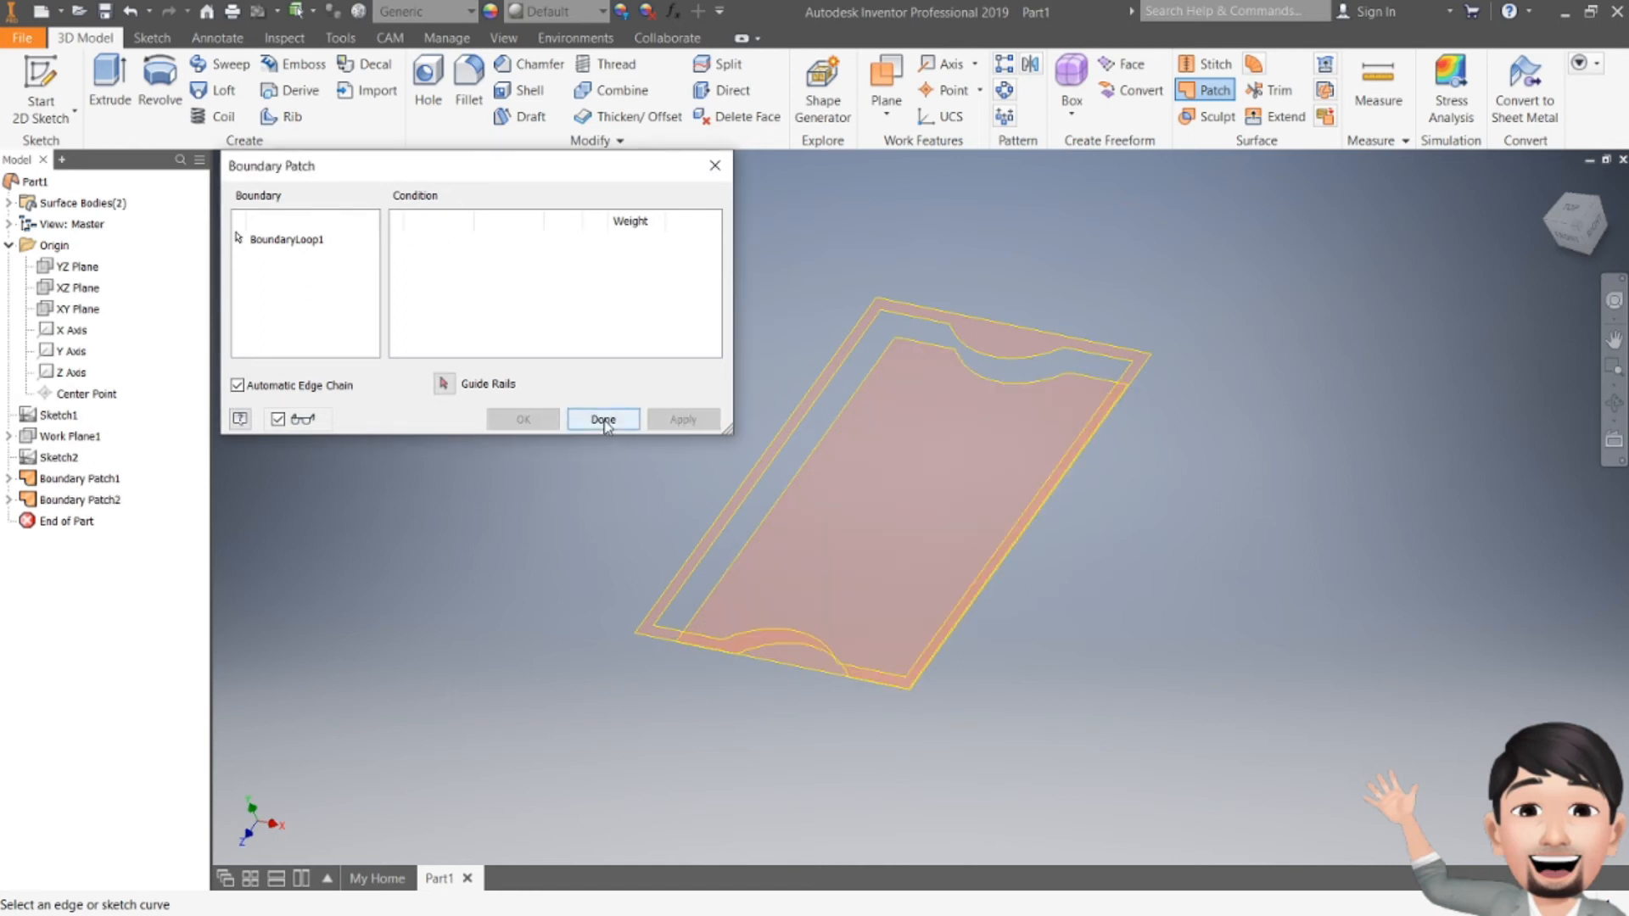
click(603, 420)
click(1563, 235)
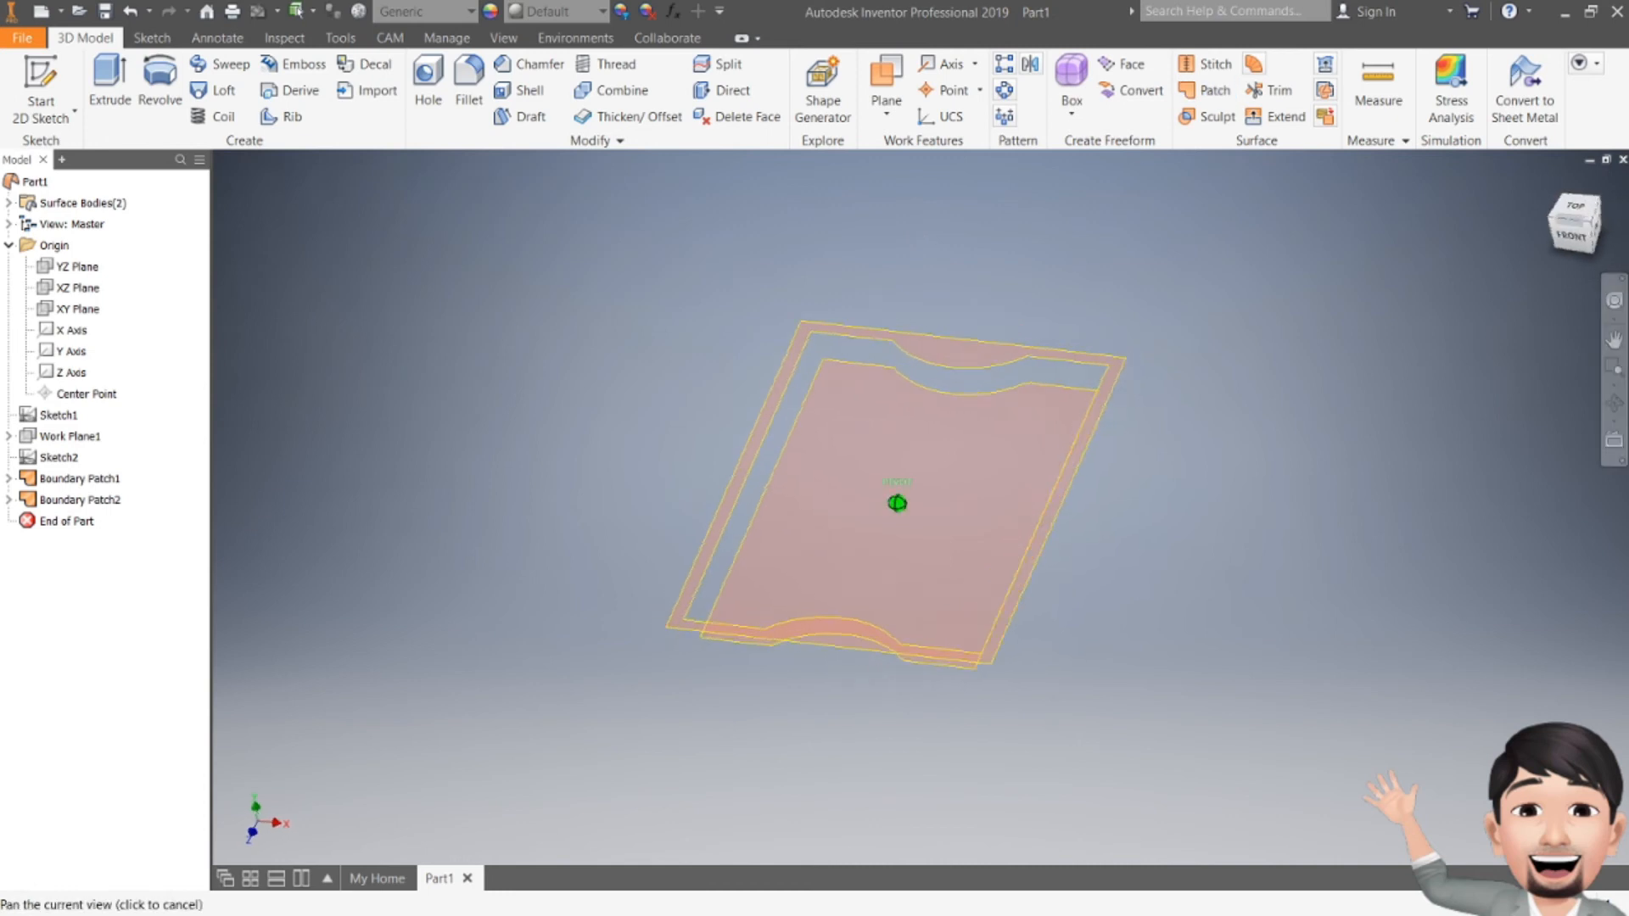
shift+middle_drag(1442, 263, 1323, 348)
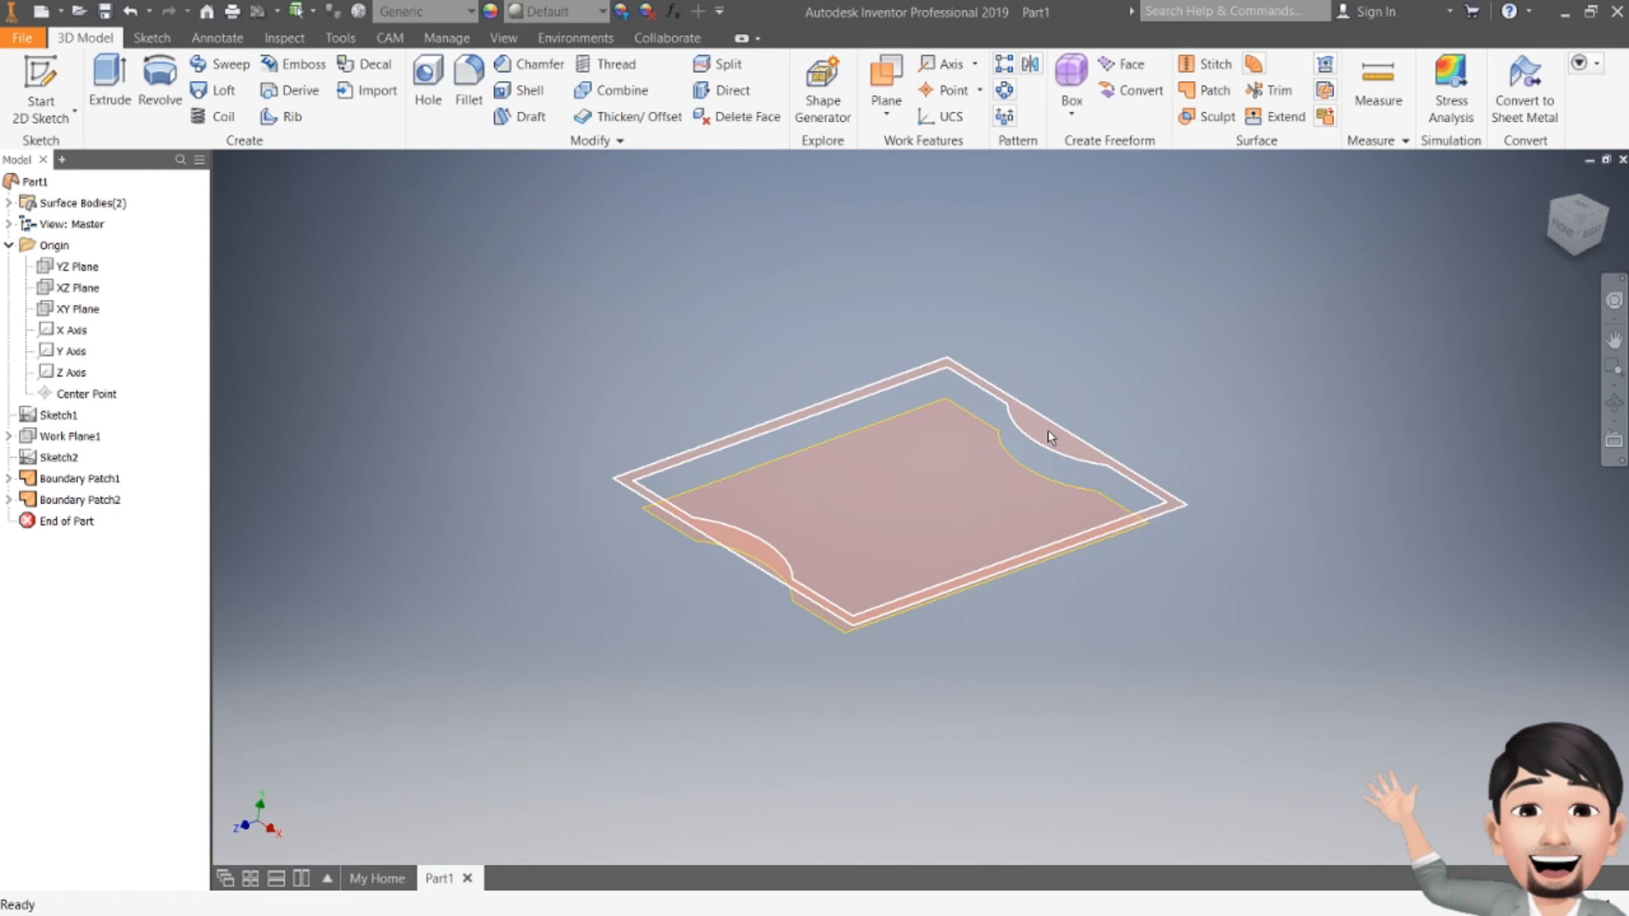
mouse_move(1077, 463)
click(1078, 463)
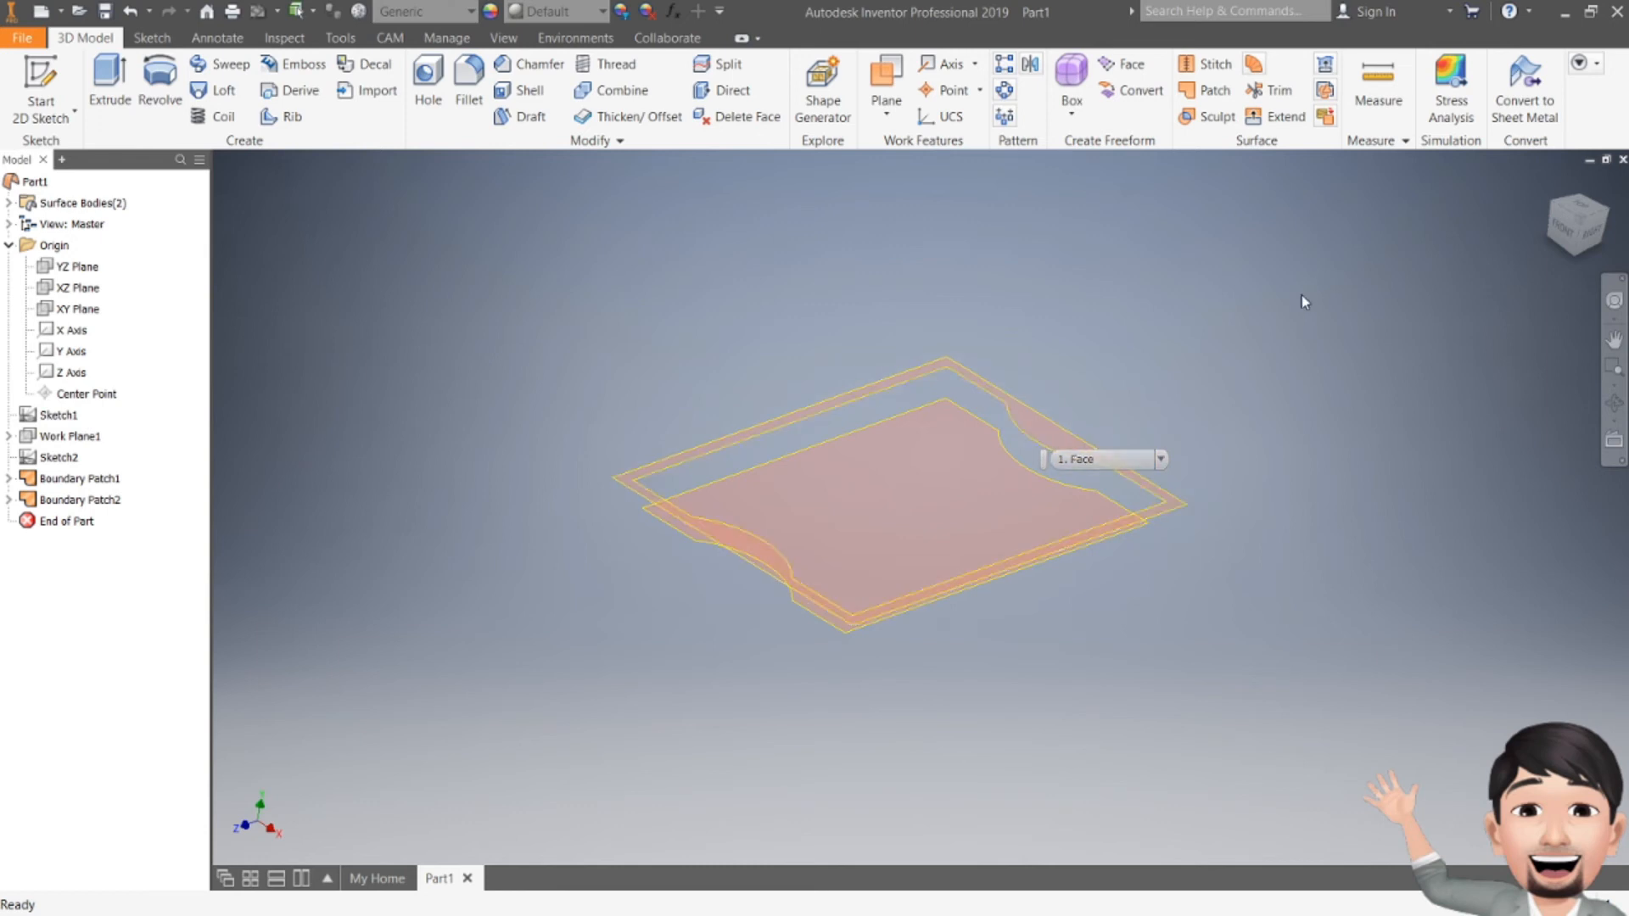
scroll(903, 489, up, 3)
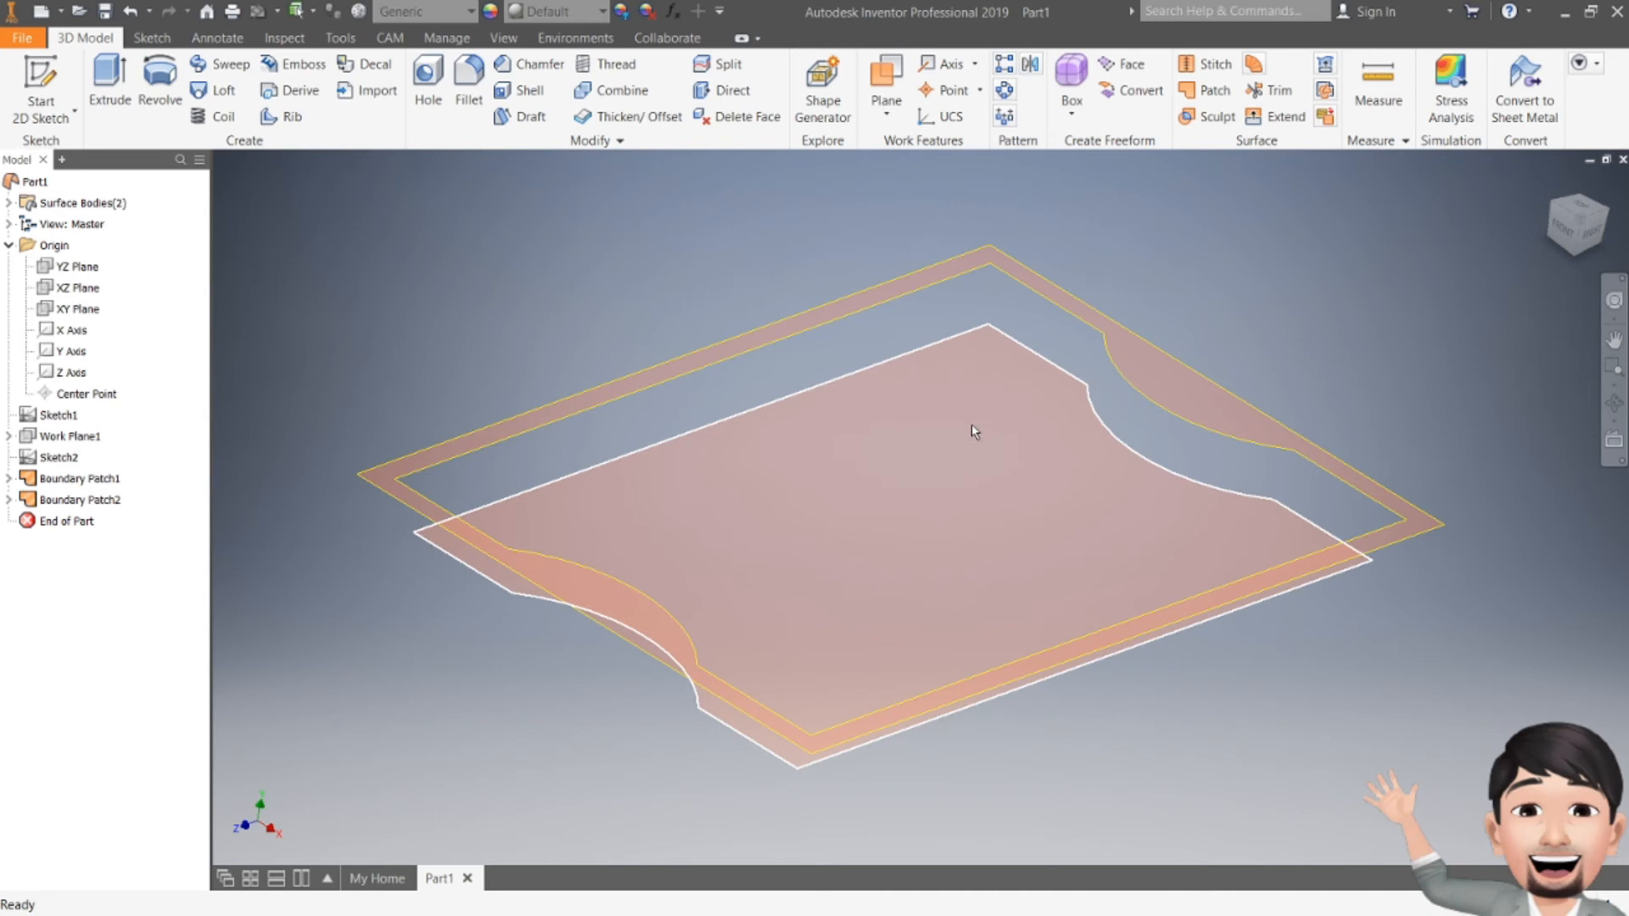
mouse_move(970, 424)
mouse_move(913, 436)
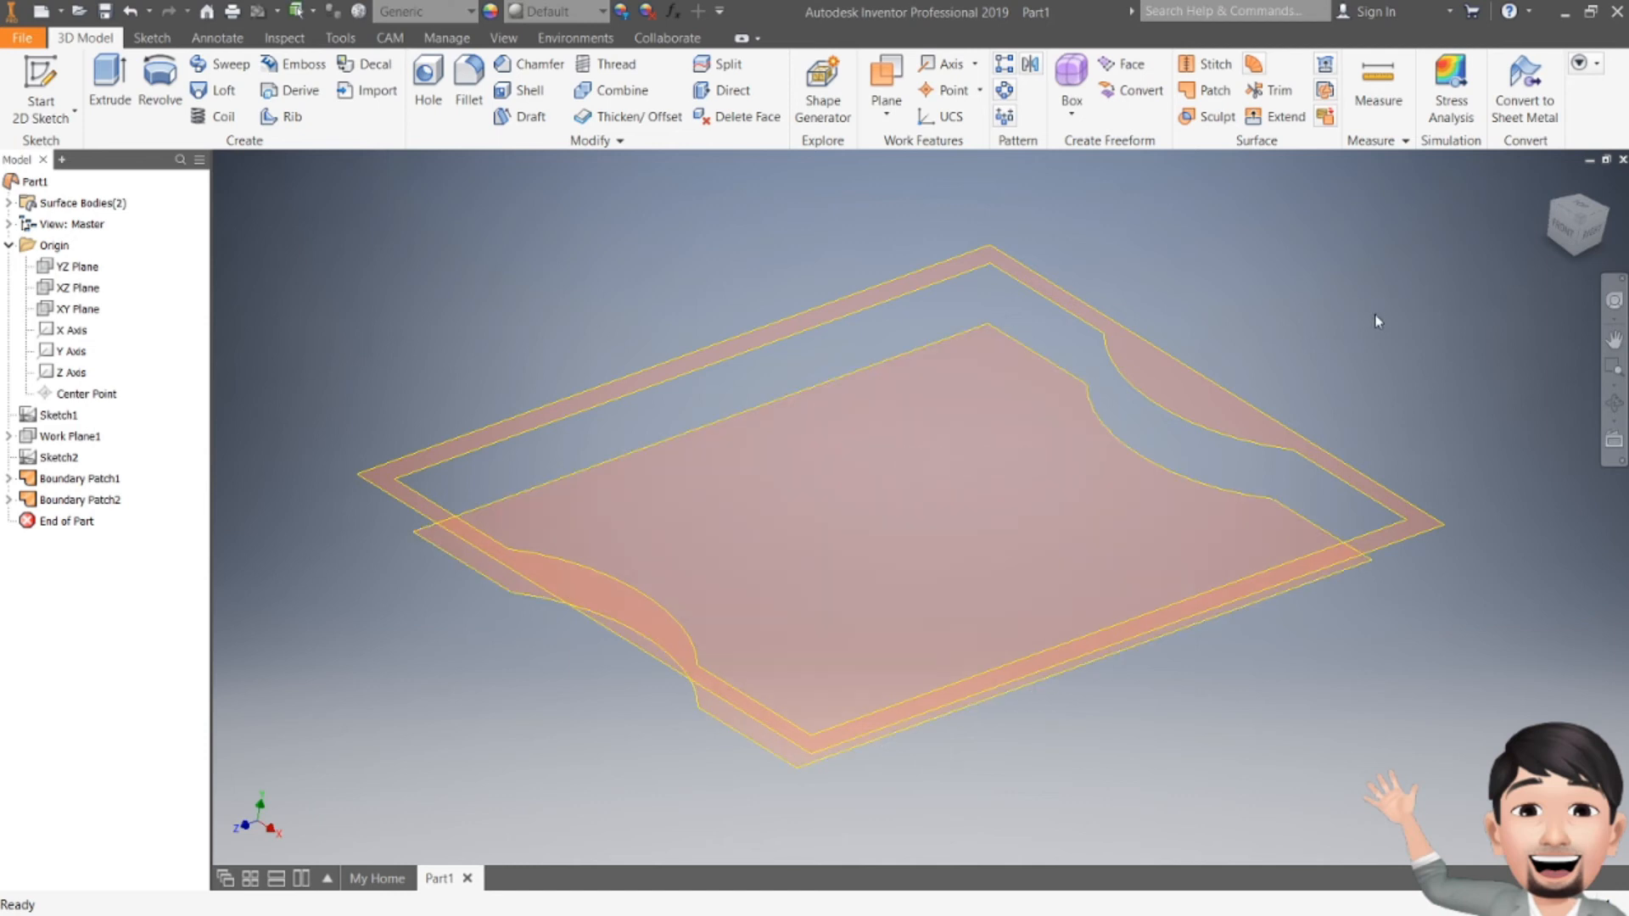
drag(1576, 224, 1569, 161)
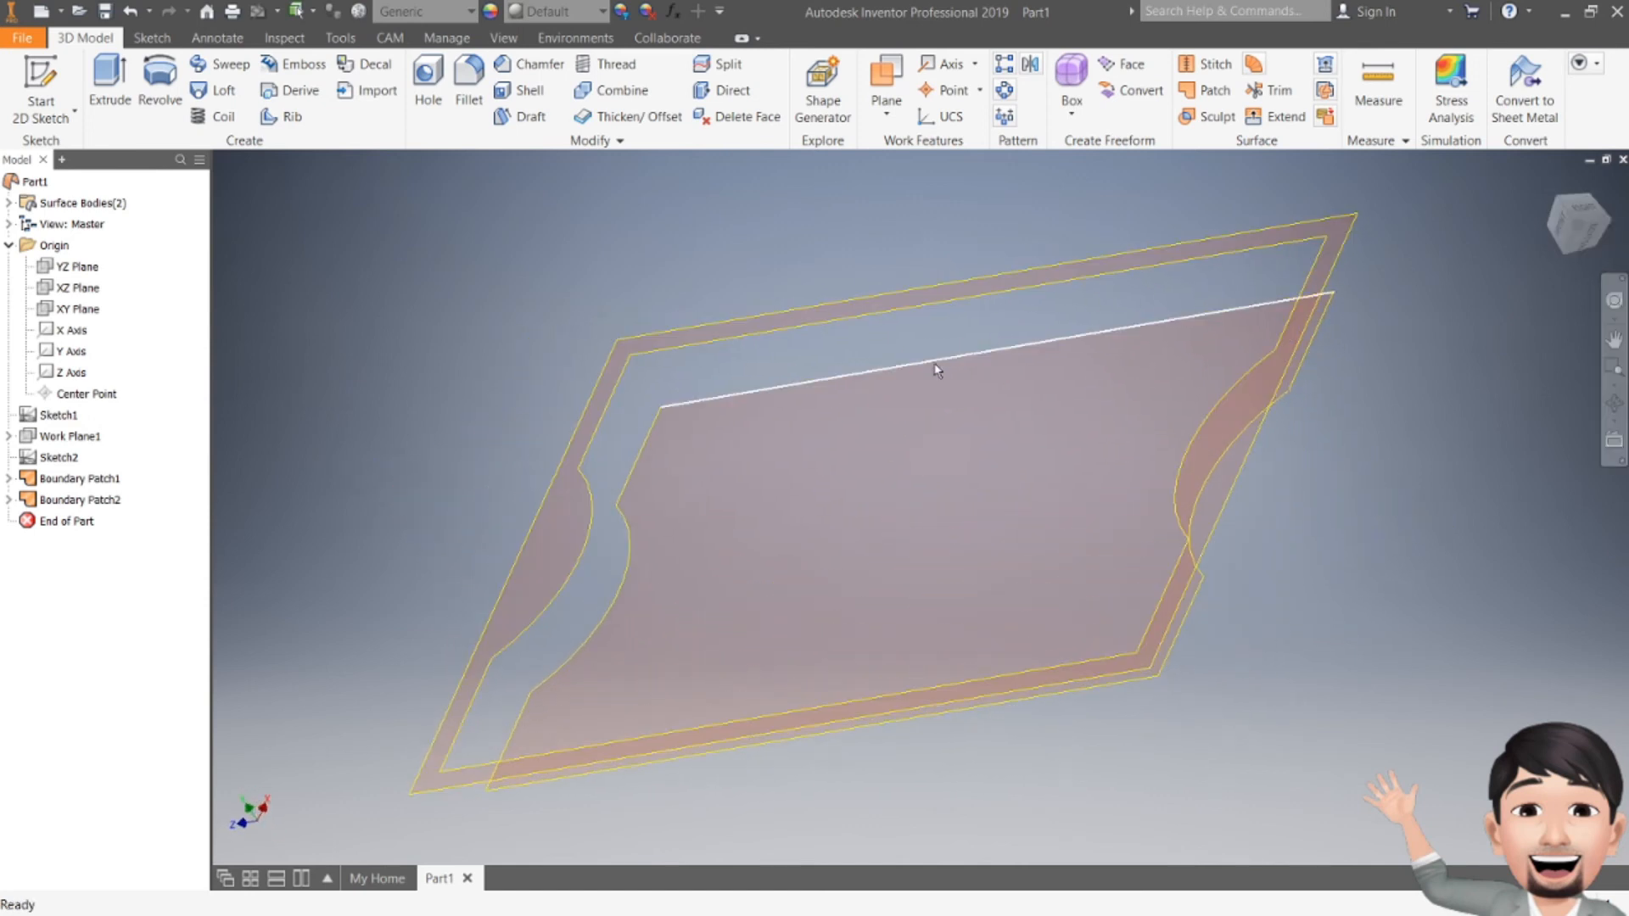
drag(1592, 222, 1624, 287)
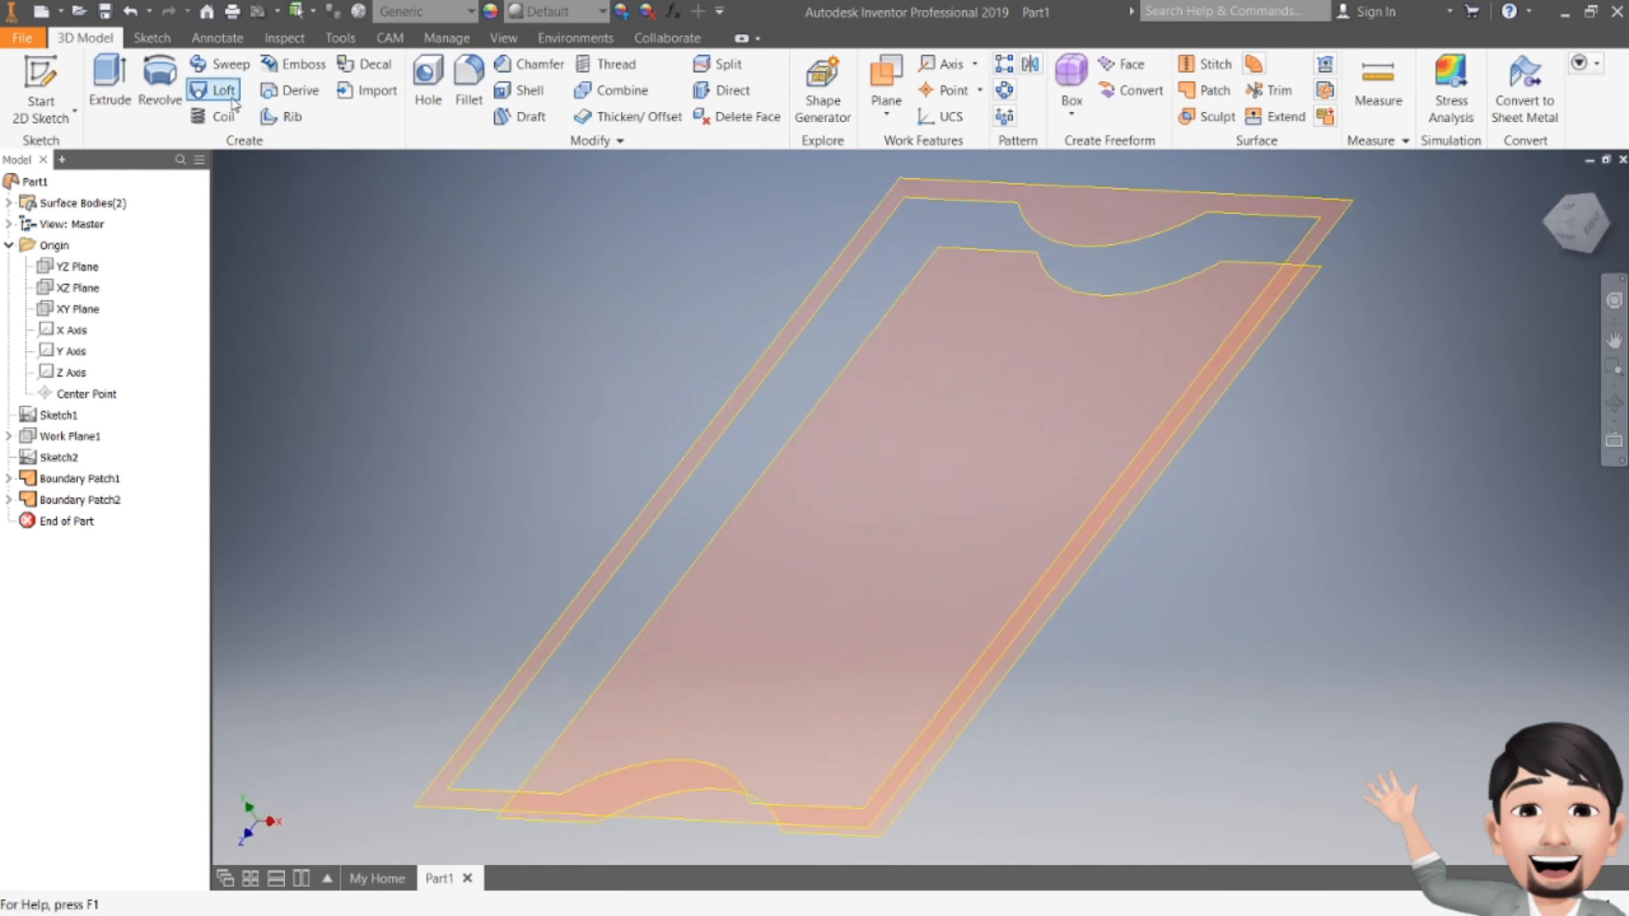
Step: Start a loft and pick the frame's eight inner-loop edges as the first section
click(223, 90)
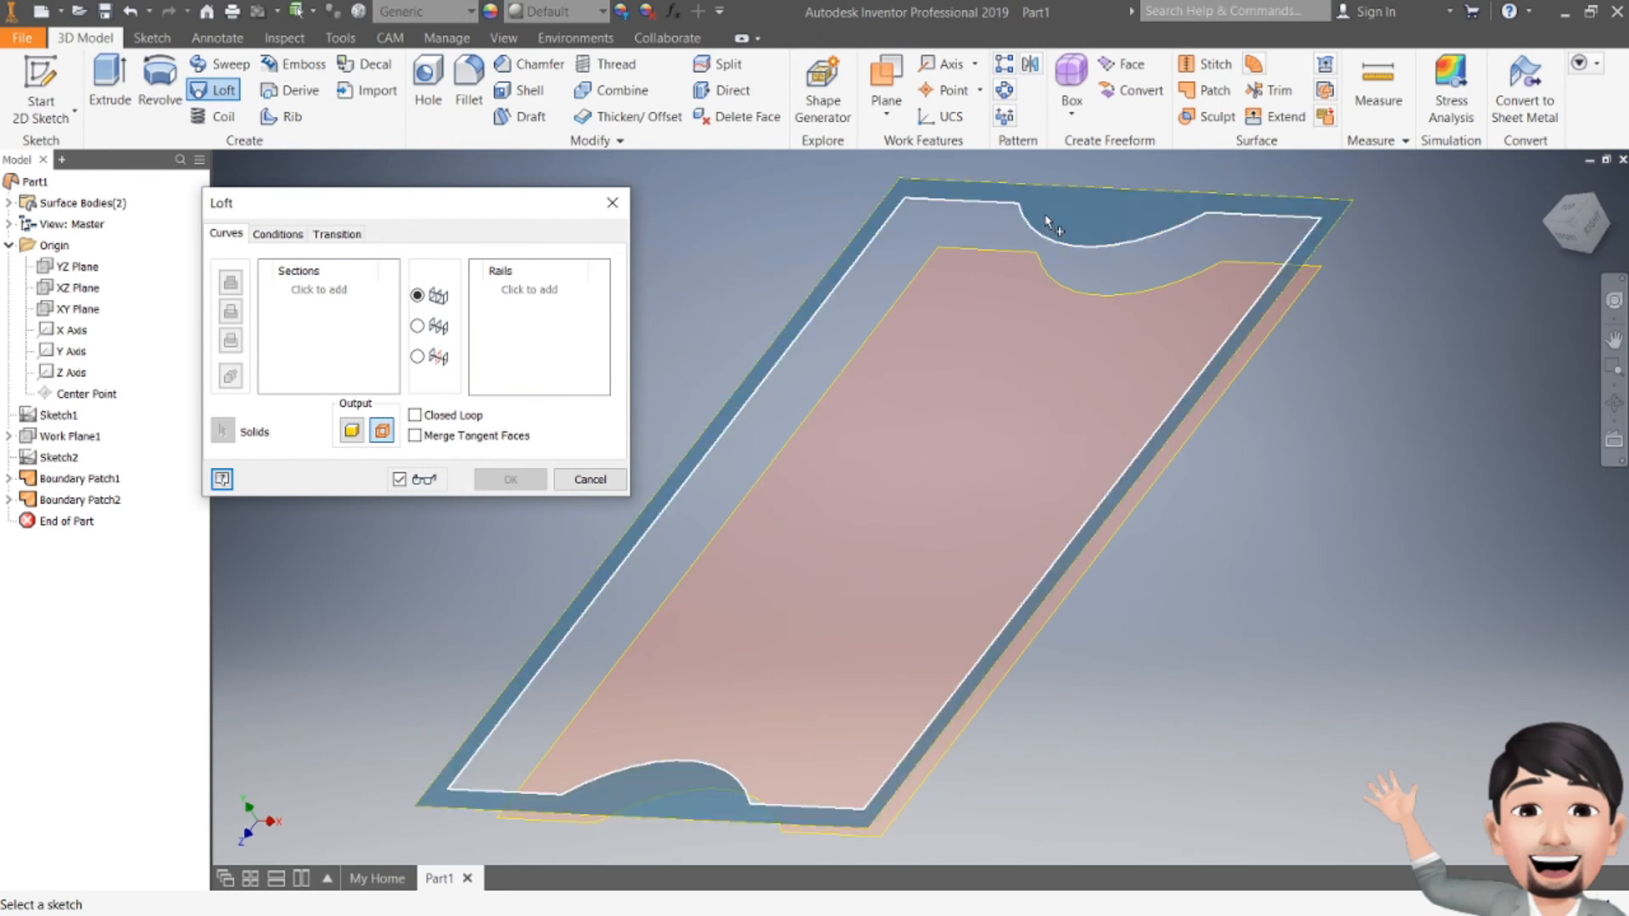
click(921, 206)
click(1048, 244)
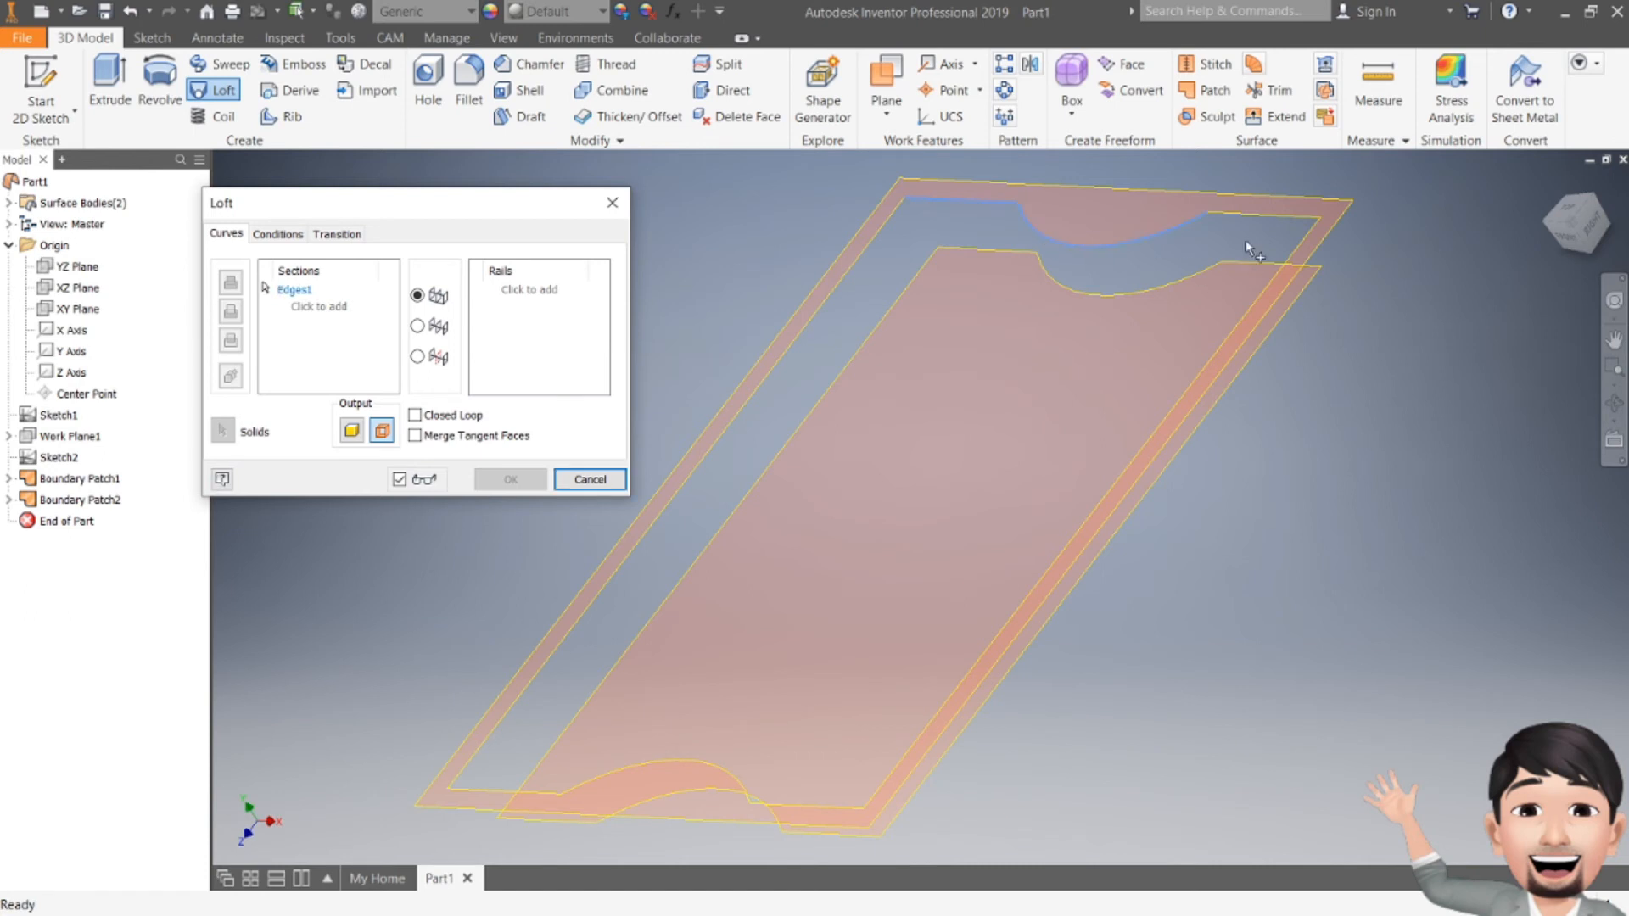
click(1290, 218)
click(1277, 282)
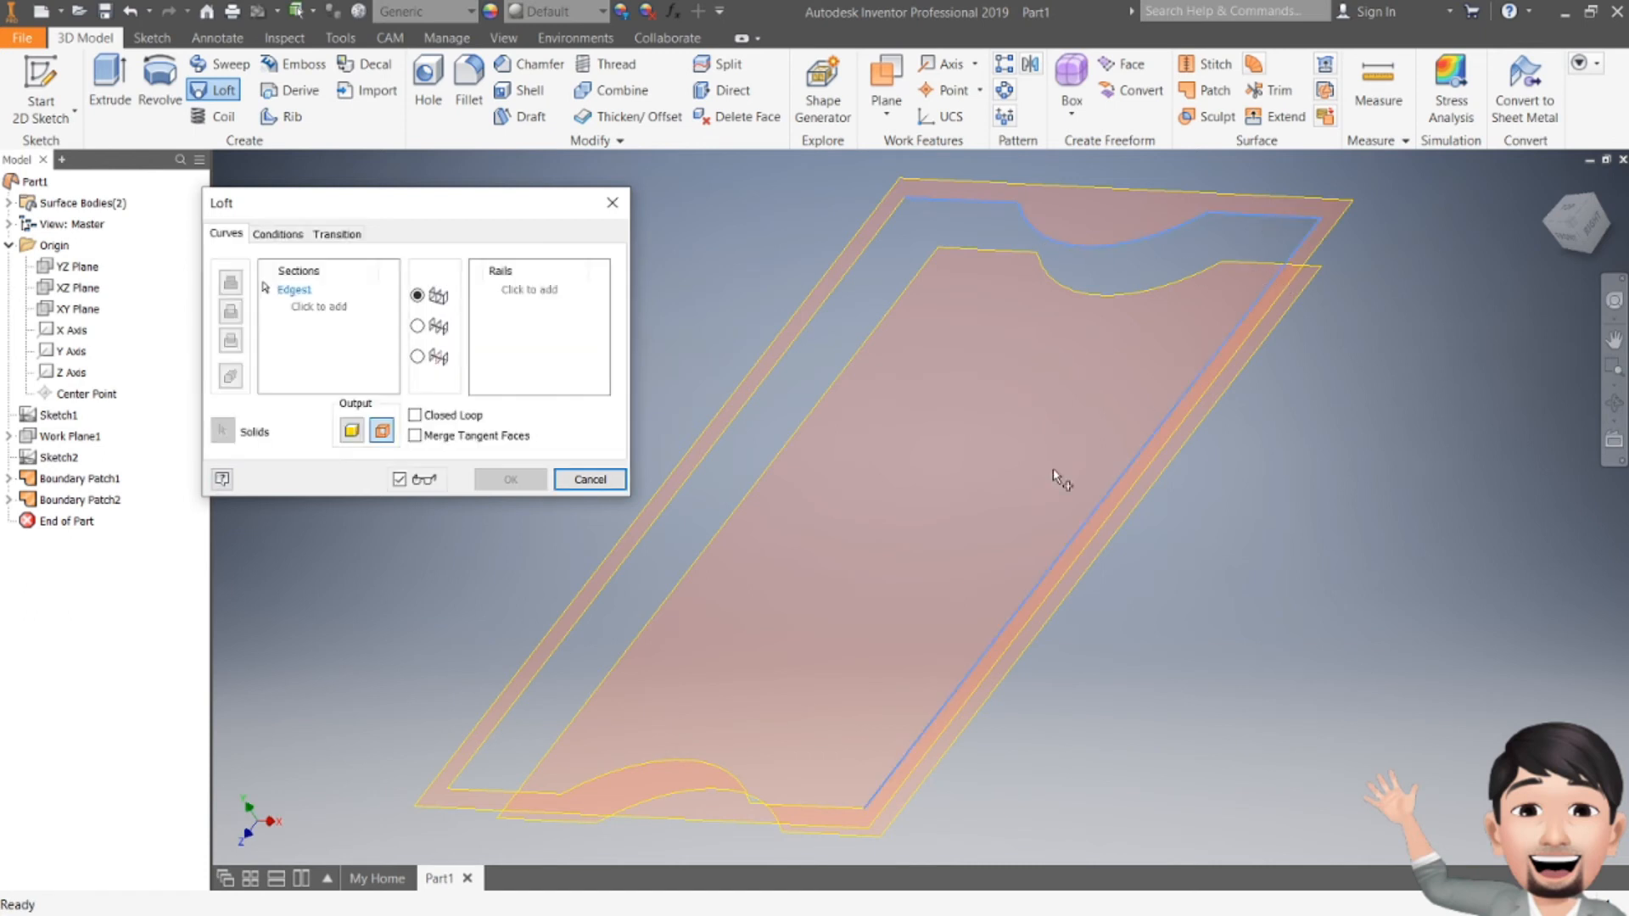
click(810, 810)
click(702, 766)
click(499, 792)
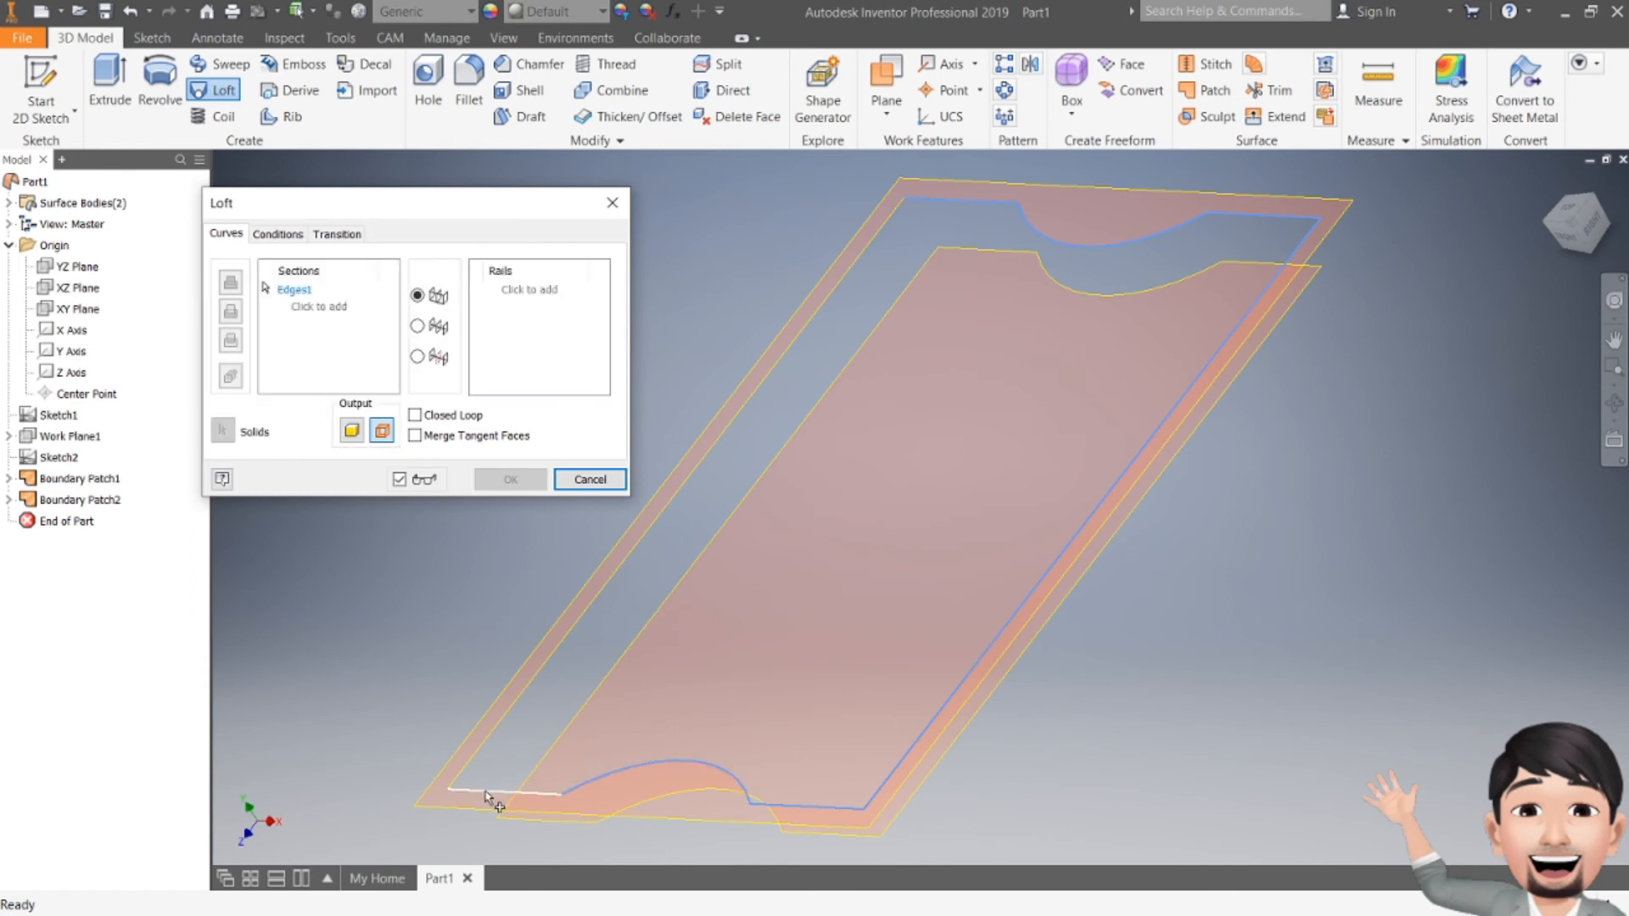
click(490, 737)
Step: Add the lower patch profile as the second section and create the loft surface
click(280, 307)
click(924, 350)
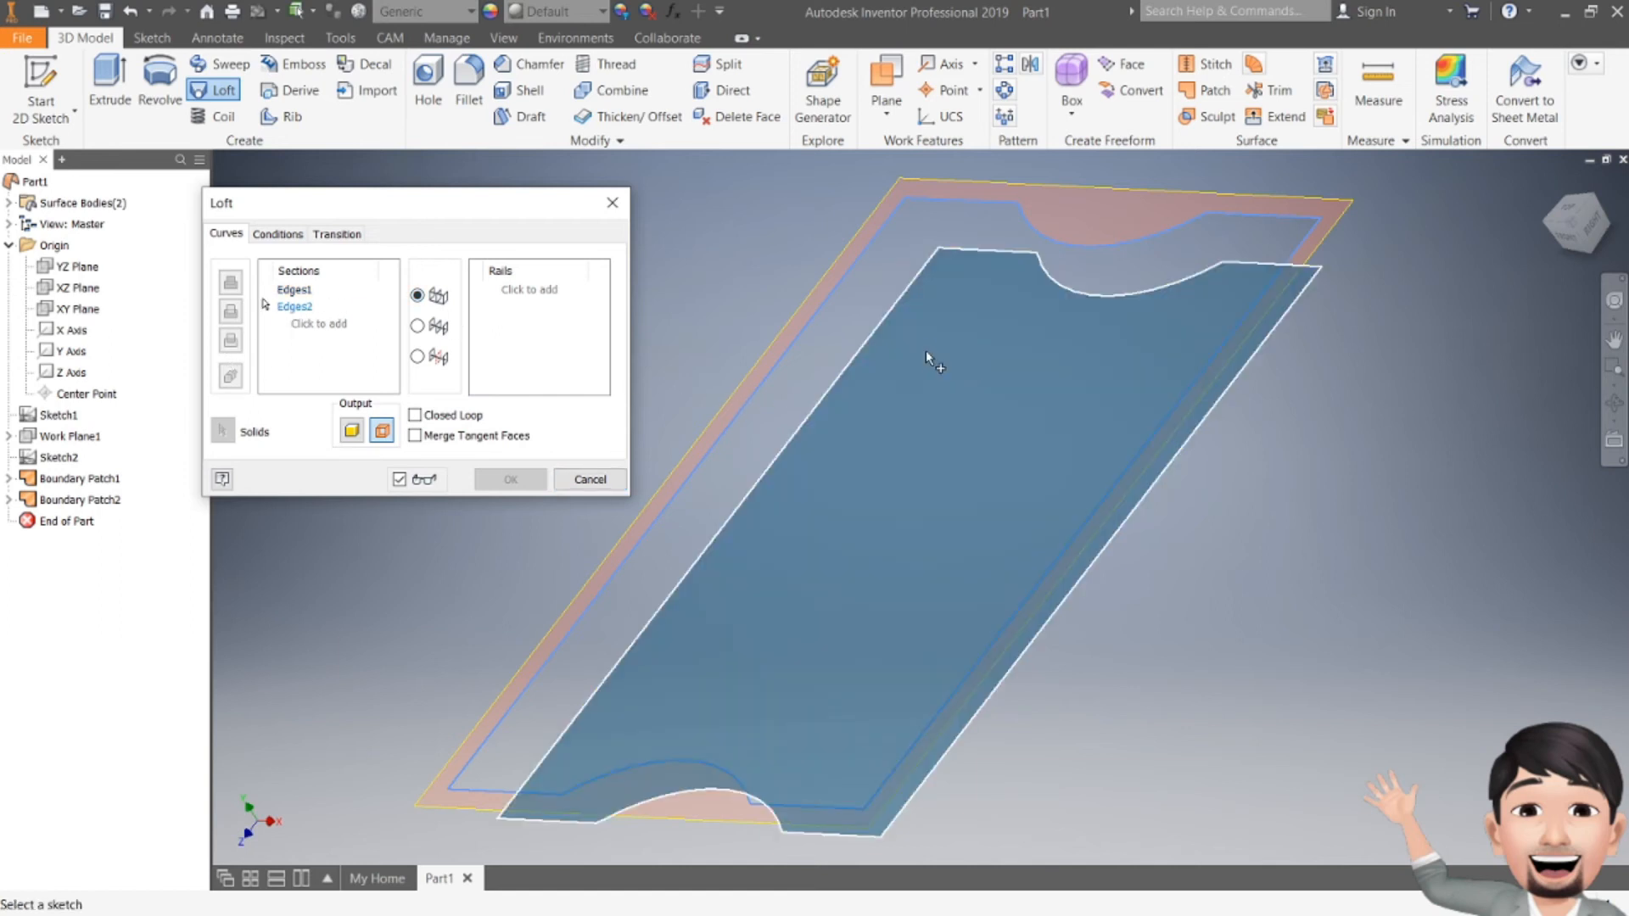
drag(1585, 241, 1552, 178)
mouse_move(896, 523)
shift+middle_down()
mouse_move(856, 450)
mouse_move(925, 602)
mouse_move(917, 586)
mouse_move(891, 699)
shift+middle_up()
drag(1590, 222, 1591, 233)
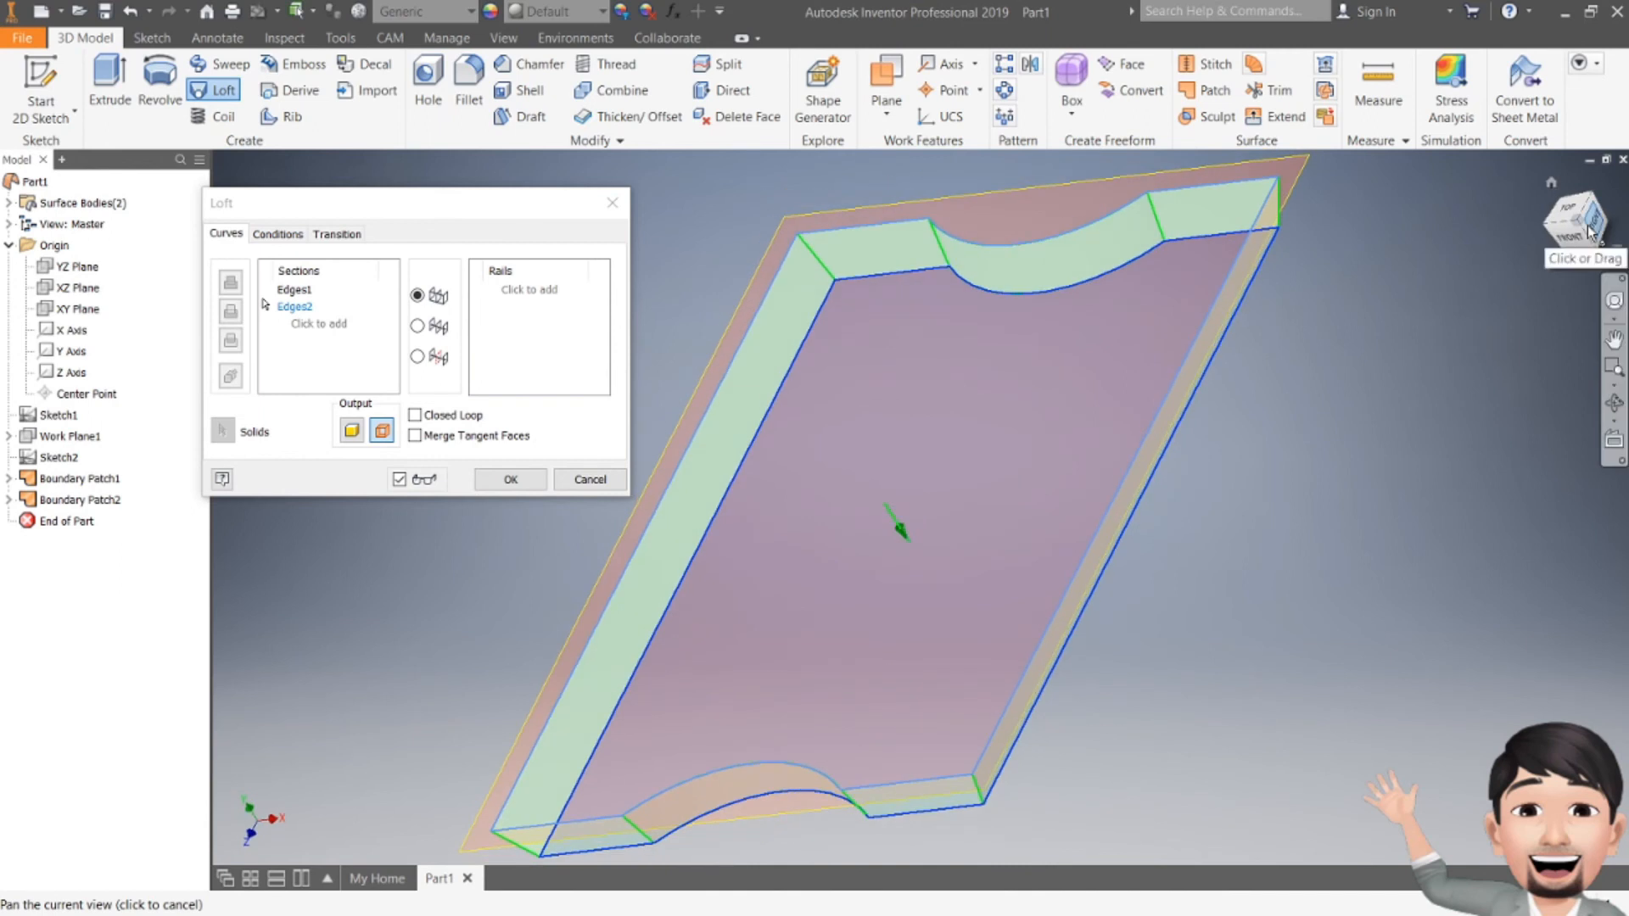
click(510, 479)
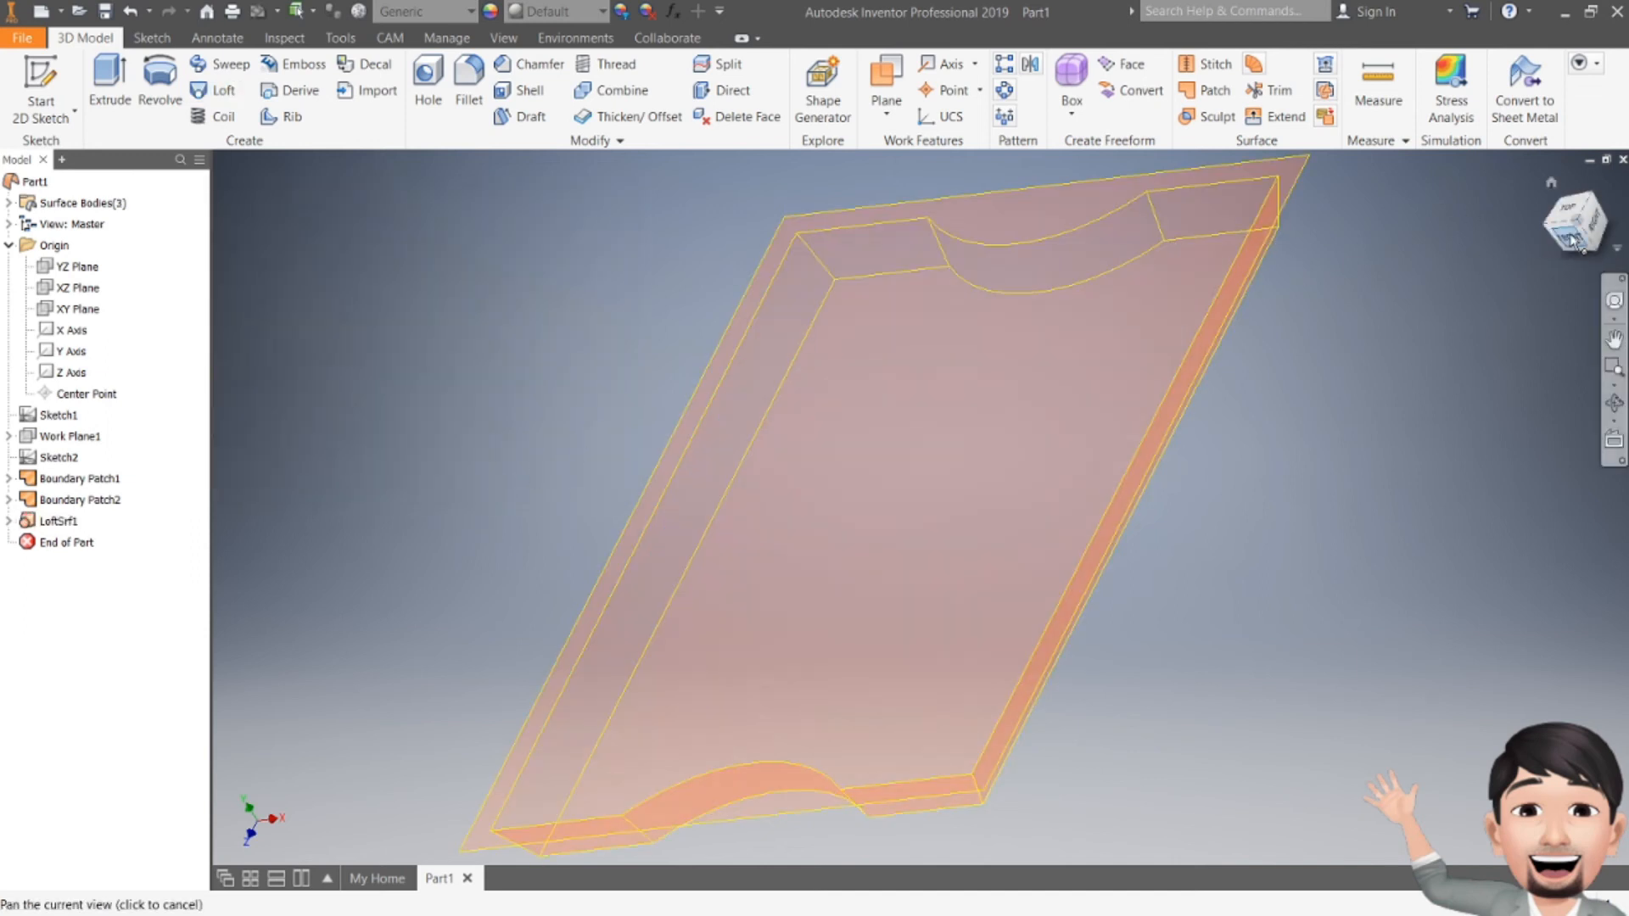
mouse_move(1595, 235)
mouse_down()
mouse_move(1546, 234)
mouse_move(1616, 238)
mouse_move(1587, 223)
mouse_move(1570, 234)
mouse_move(1588, 246)
mouse_move(1535, 222)
mouse_move(1584, 238)
mouse_move(1574, 222)
mouse_up()
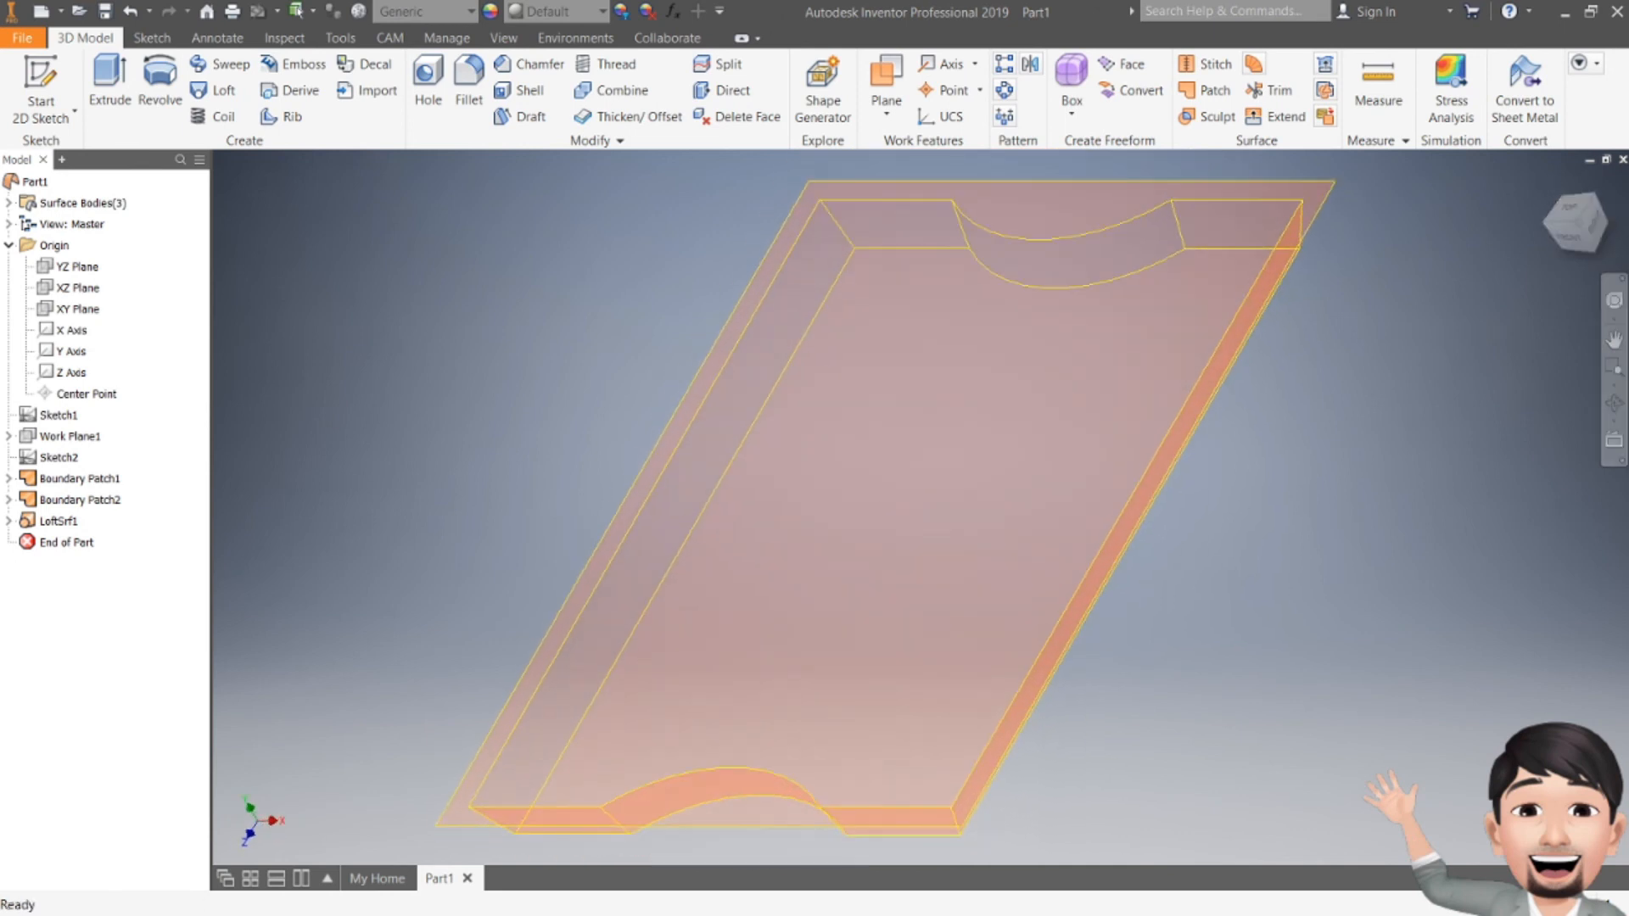
mouse_move(1569, 236)
mouse_down()
mouse_move(1510, 224)
mouse_move(1494, 239)
mouse_move(1622, 234)
mouse_up()
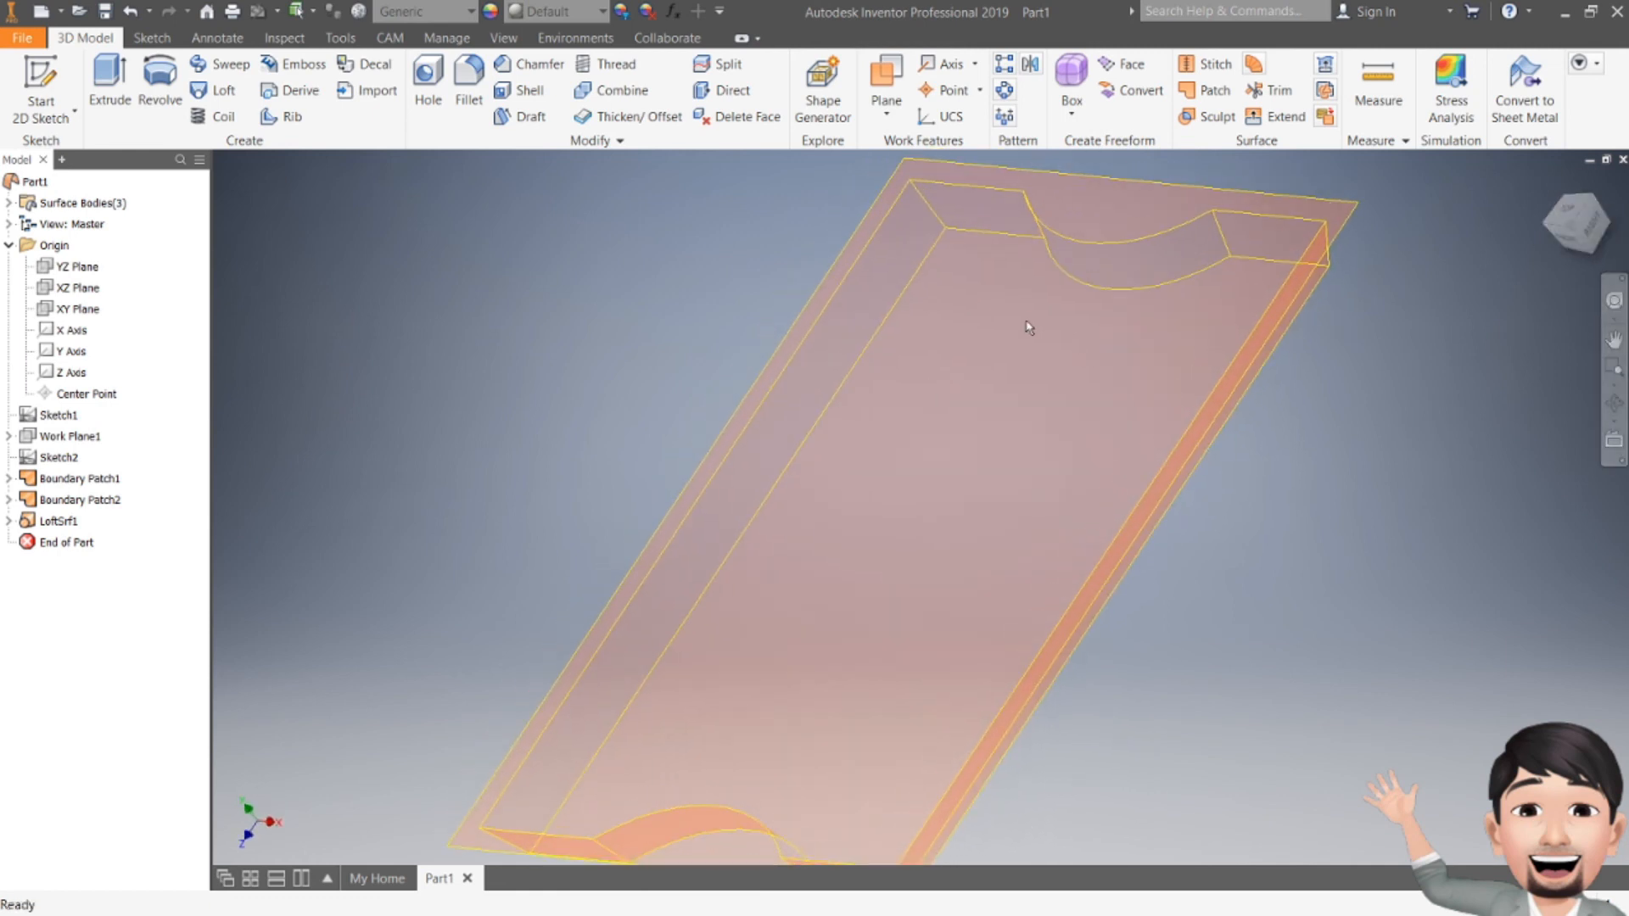
scroll(1028, 328, down, 3)
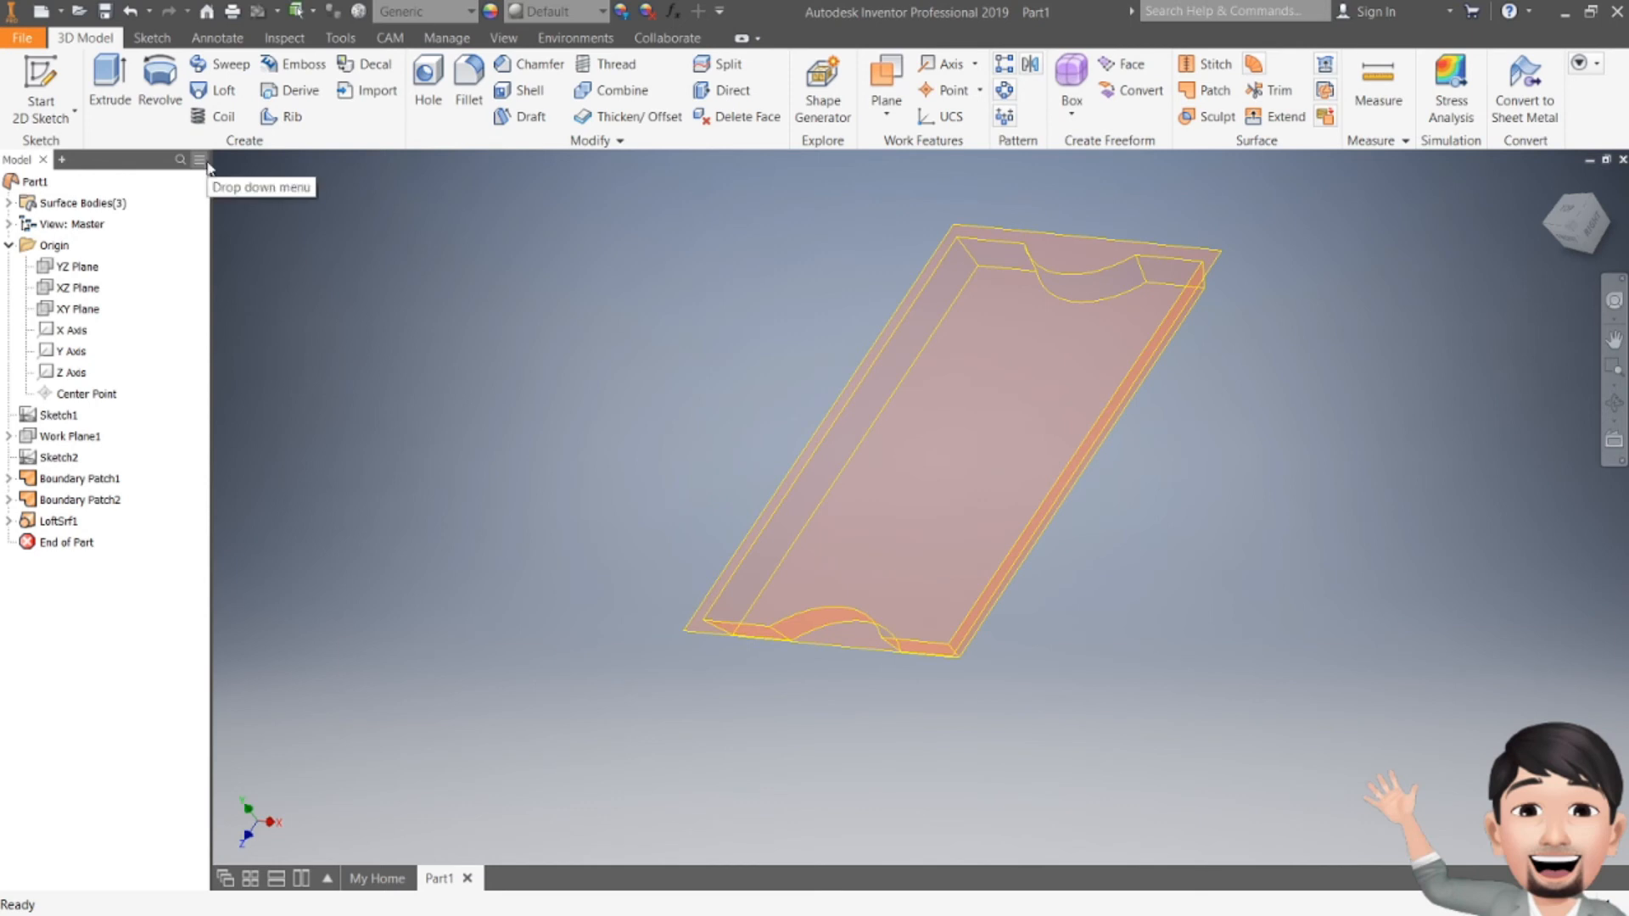
click(628, 119)
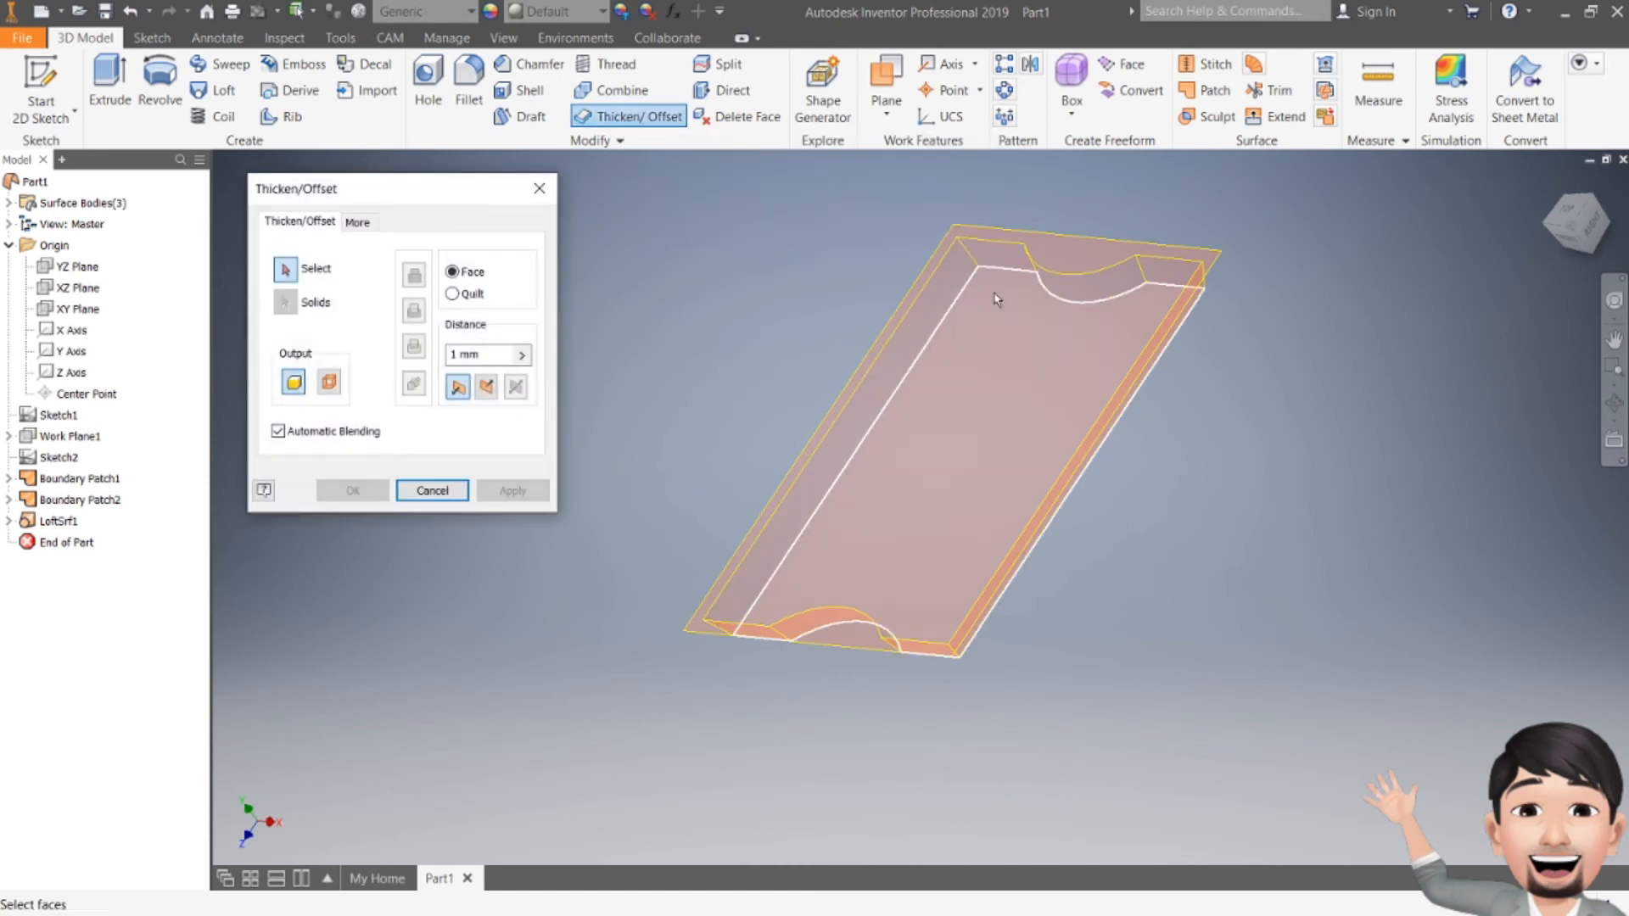
click(550, 201)
click(1014, 364)
middle_drag(1014, 365, 865, 411)
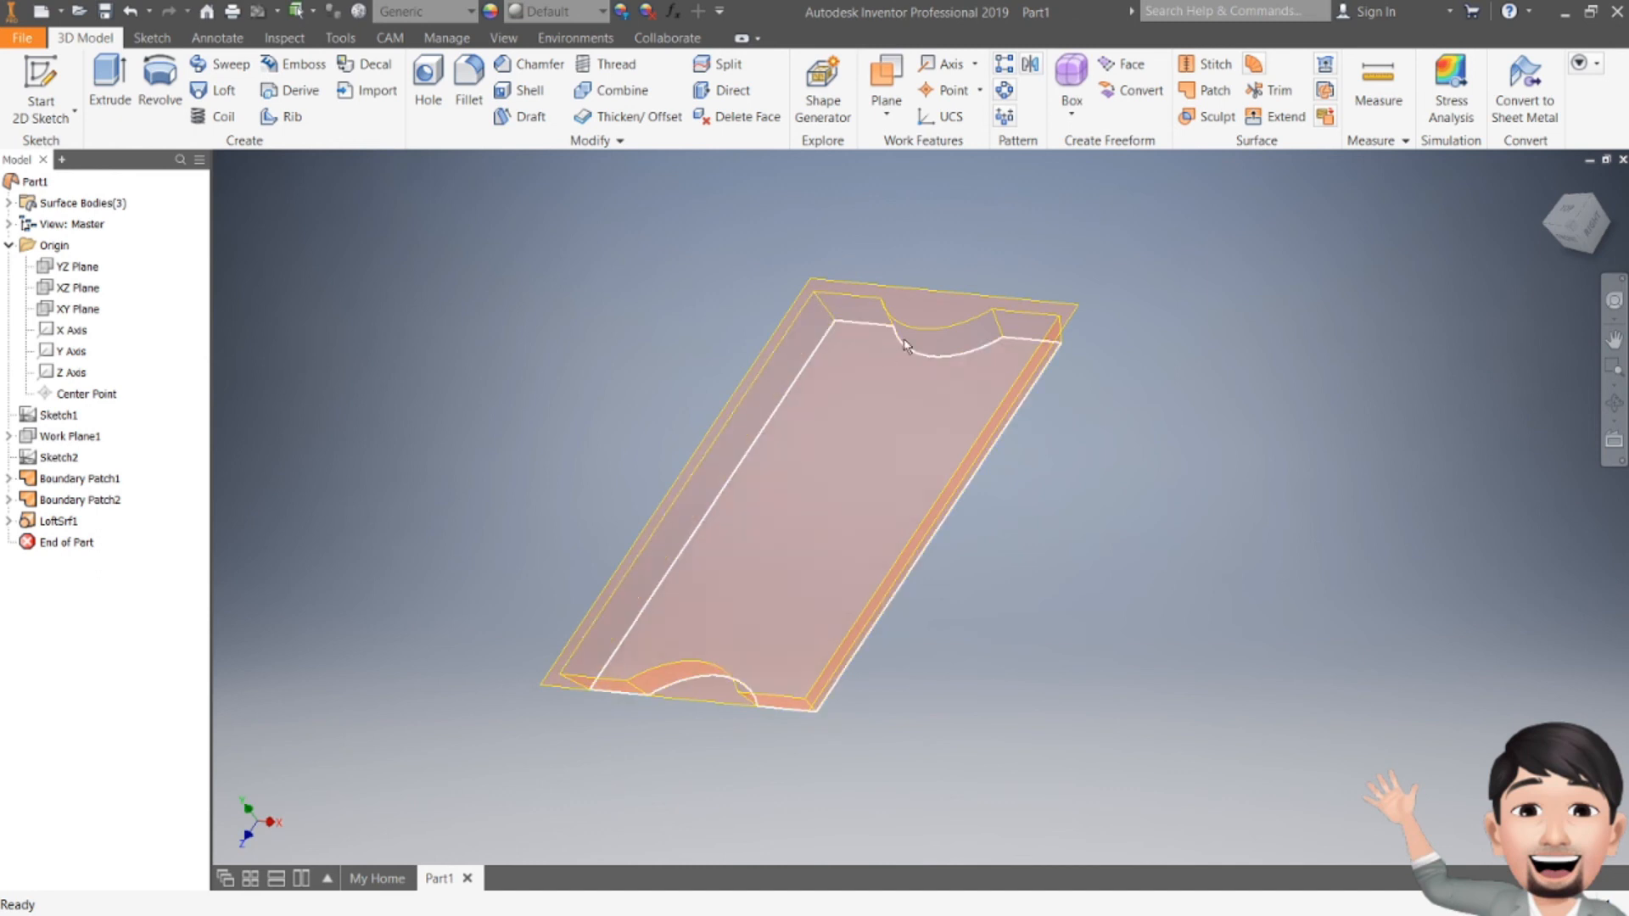
Step: Stitch both boundary patches and the loft surface into Stitch Surface1
click(1211, 68)
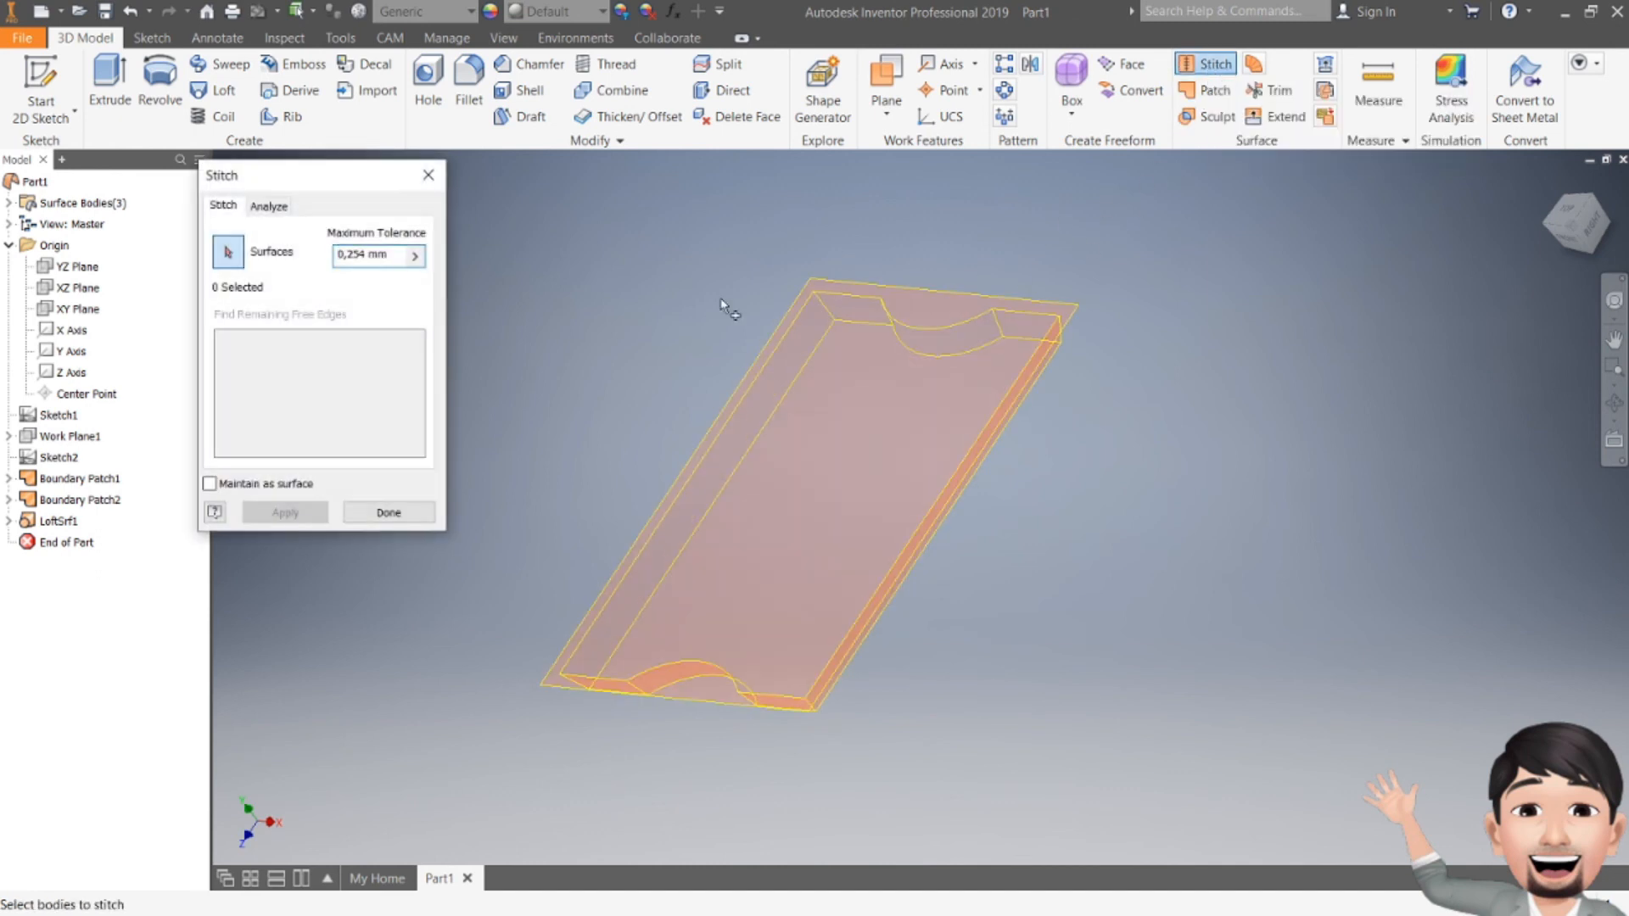
drag(490, 190, 1173, 777)
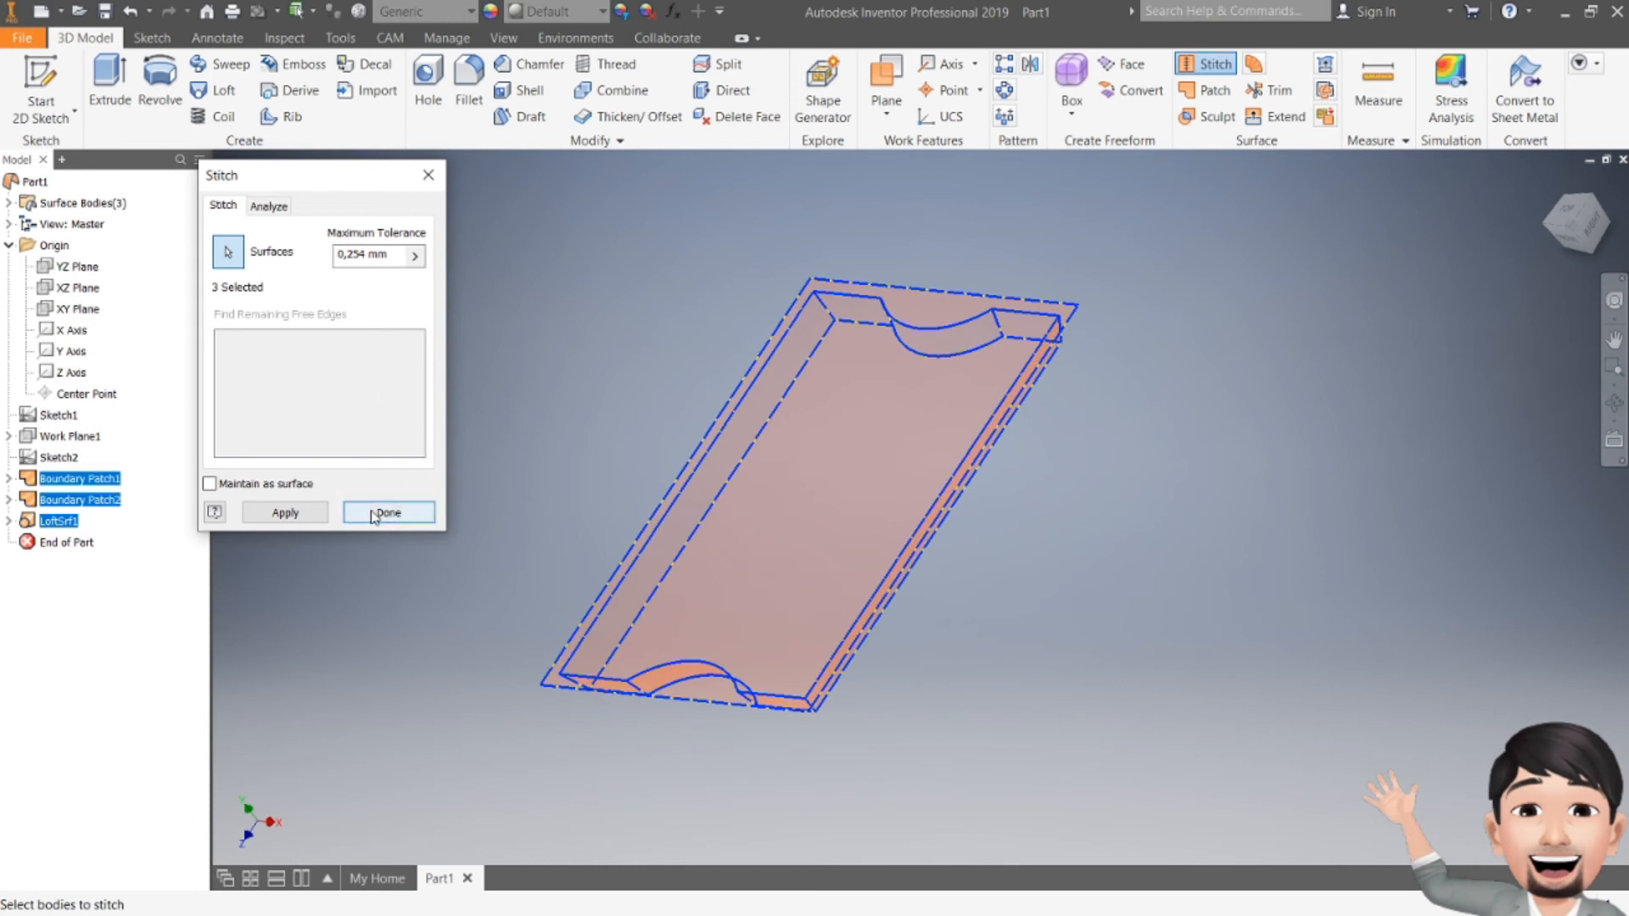
click(285, 513)
click(388, 513)
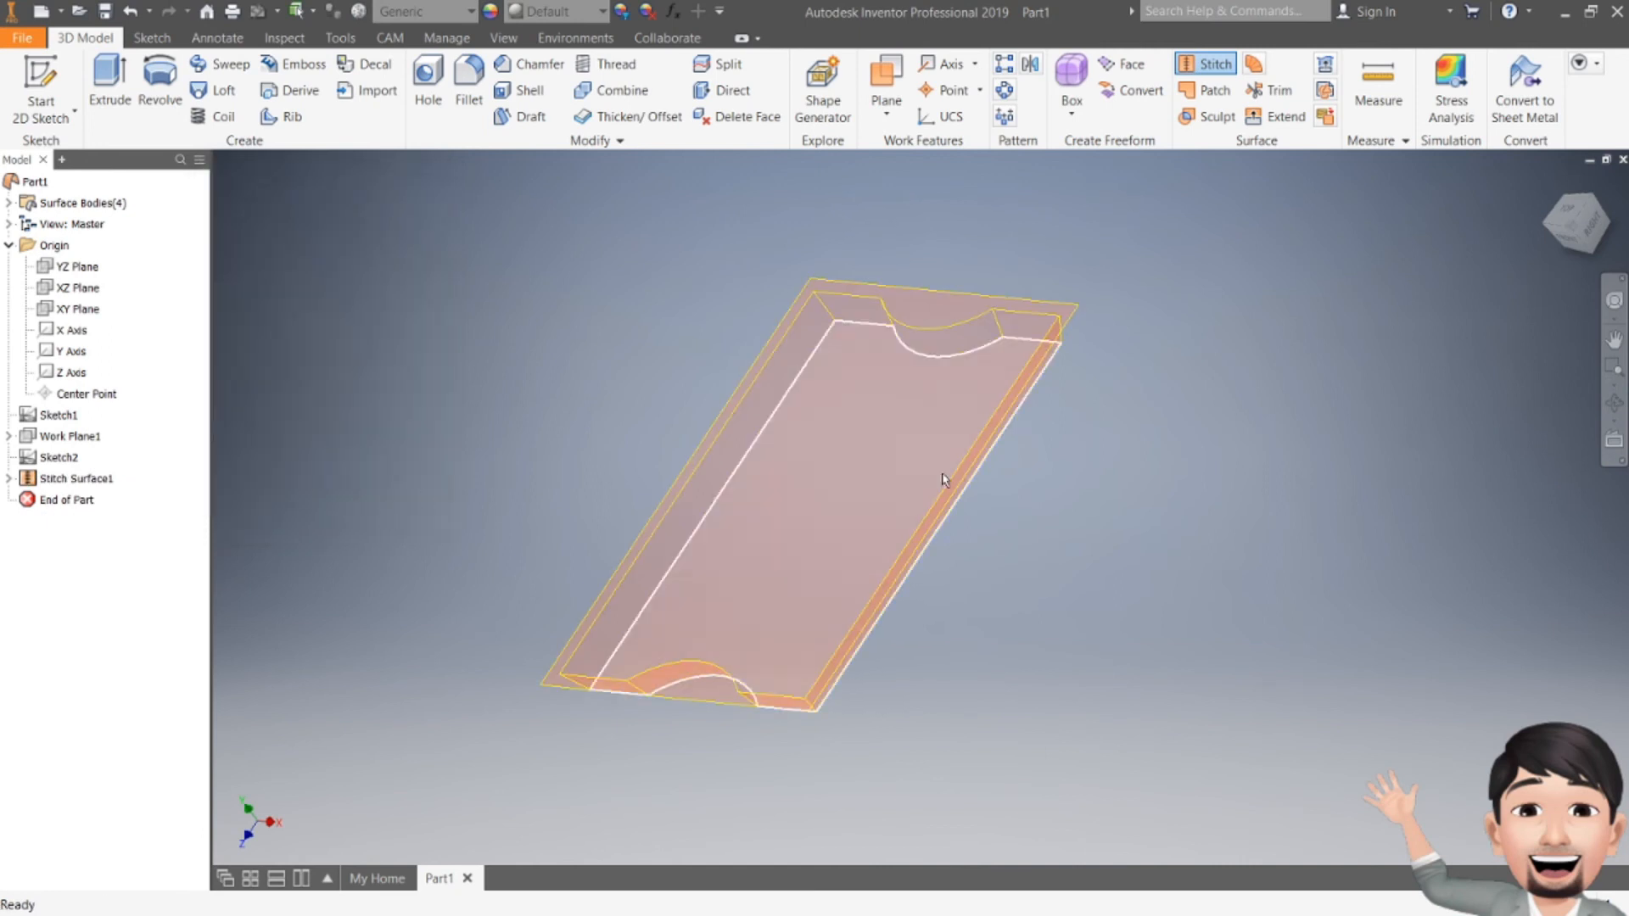
click(665, 118)
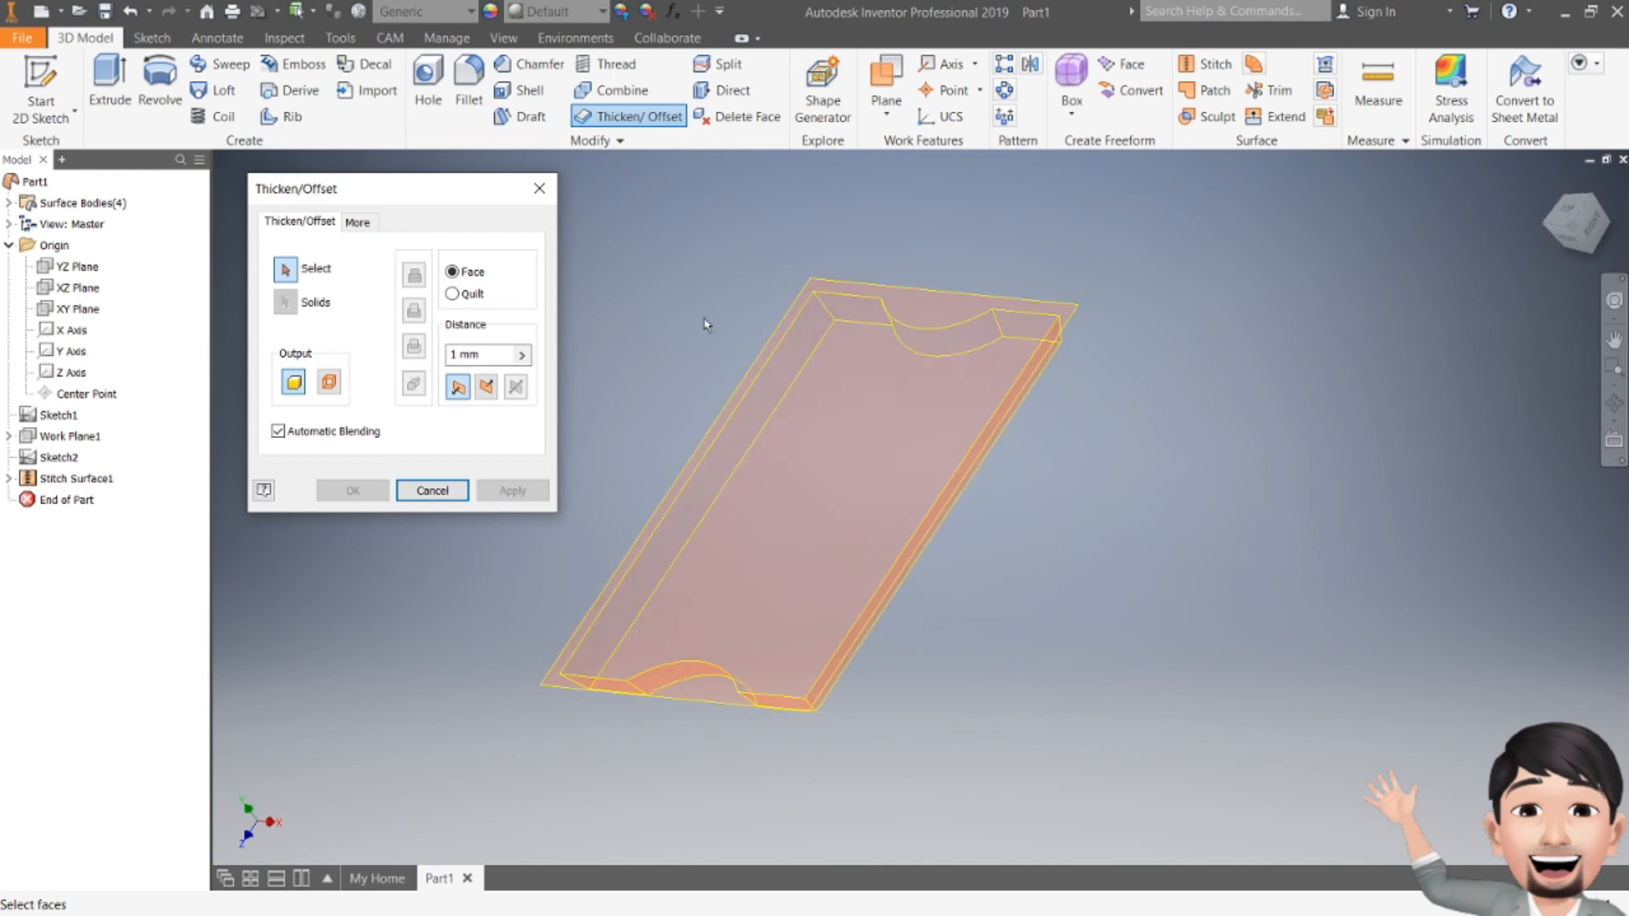
Step: Select the stitched surface and compare thickening directions, settling on the opposite side
middle_drag(889, 312, 1084, 305)
drag(638, 207, 1354, 812)
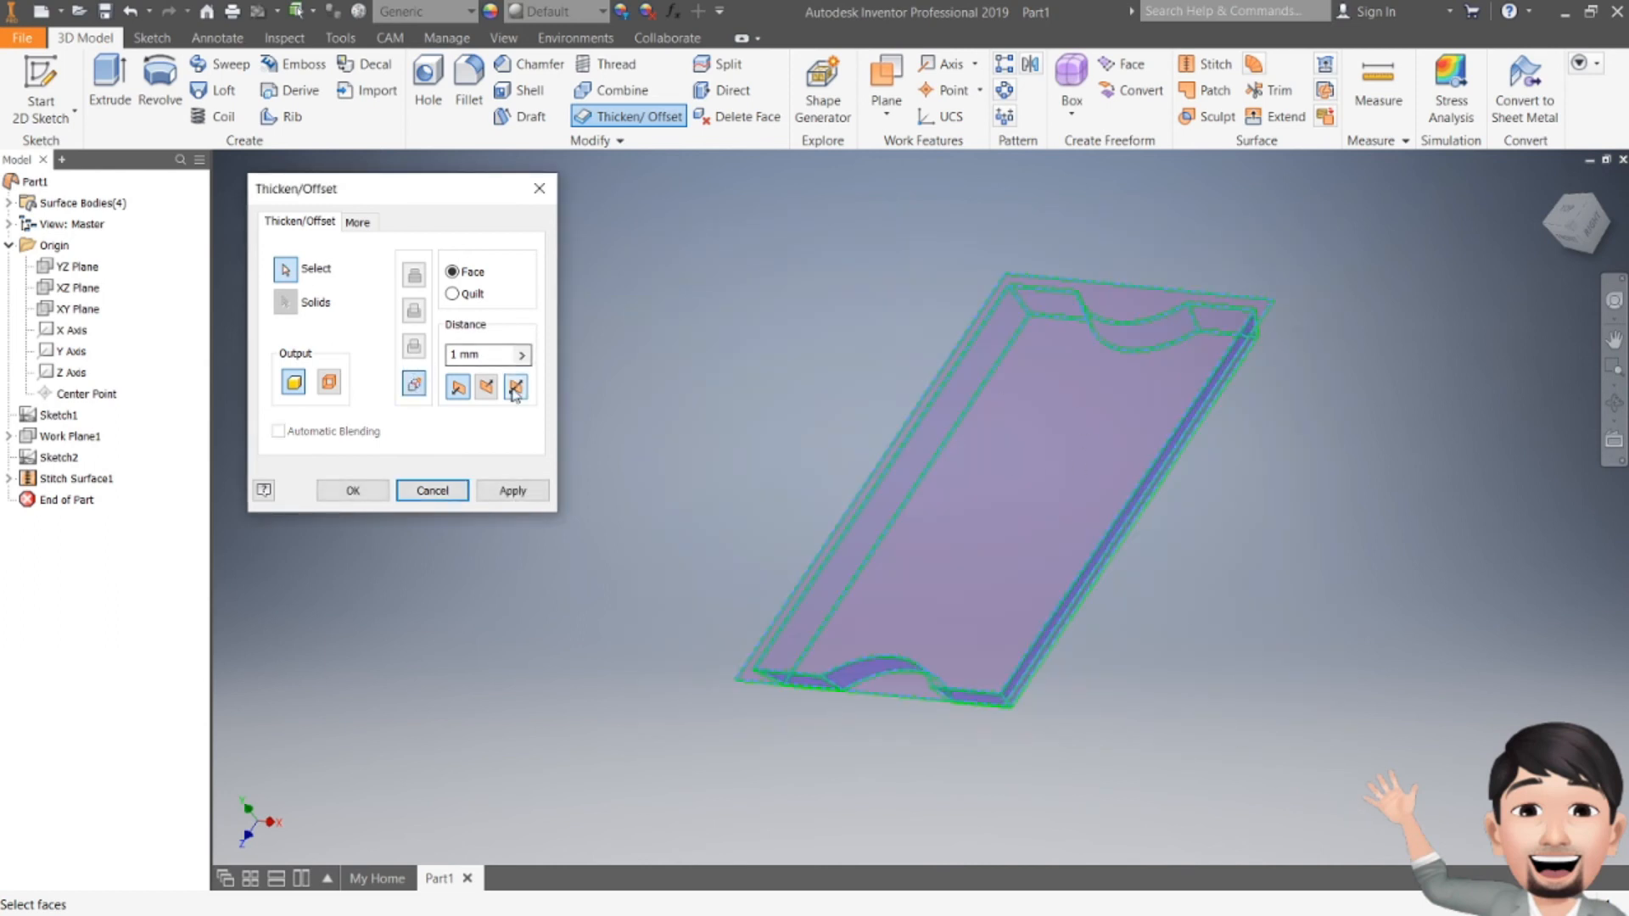
click(1563, 223)
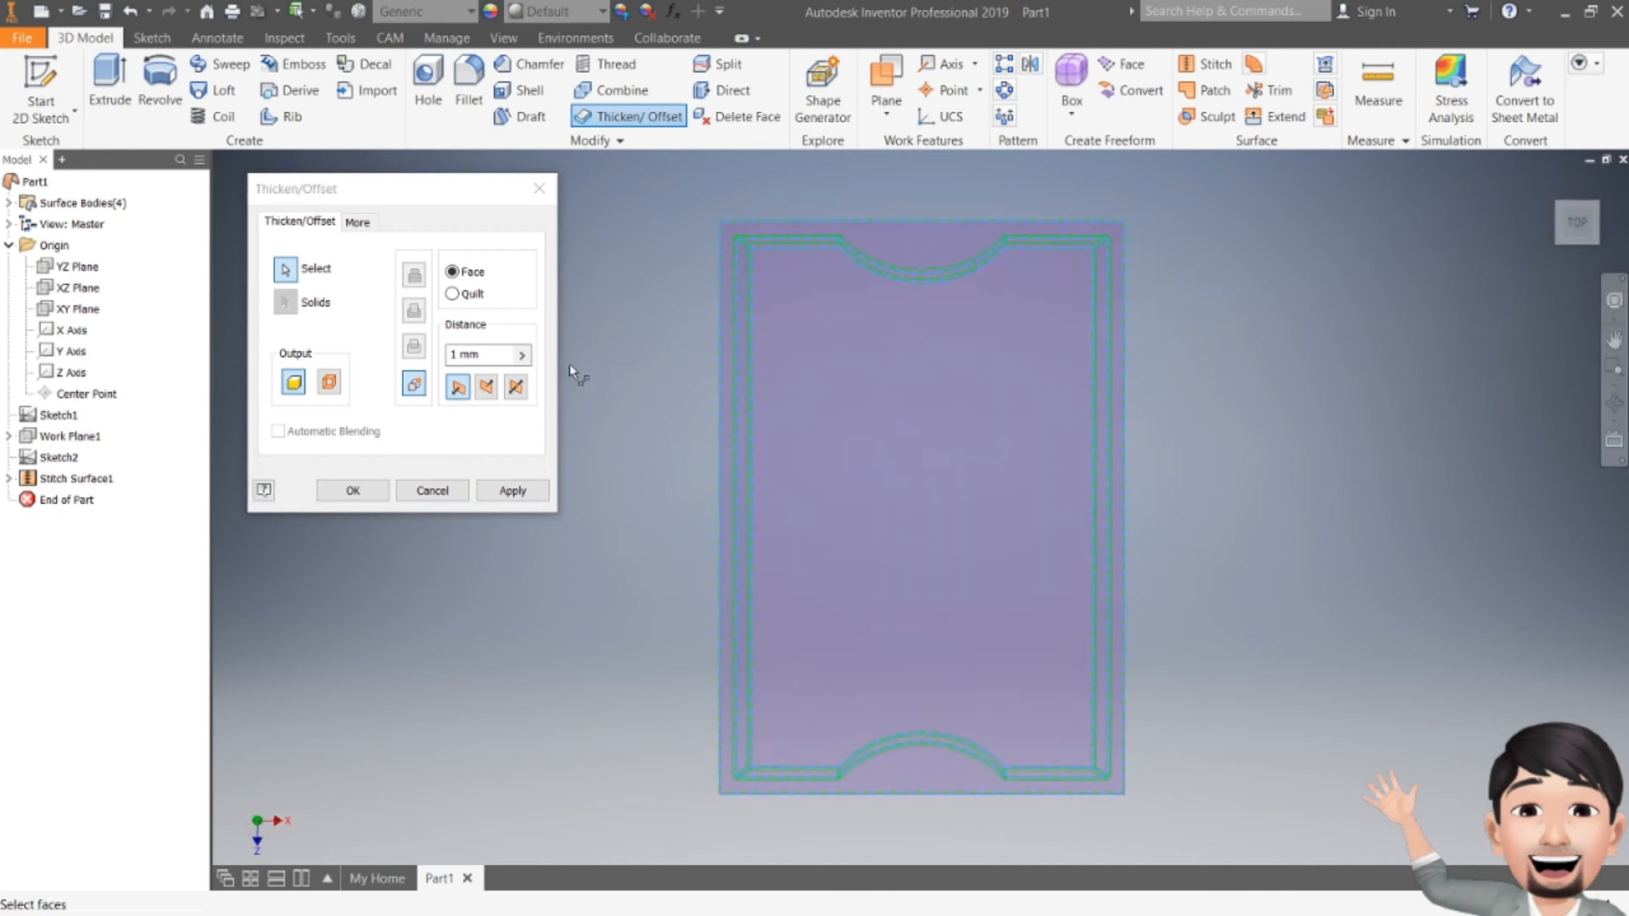
click(487, 387)
click(455, 390)
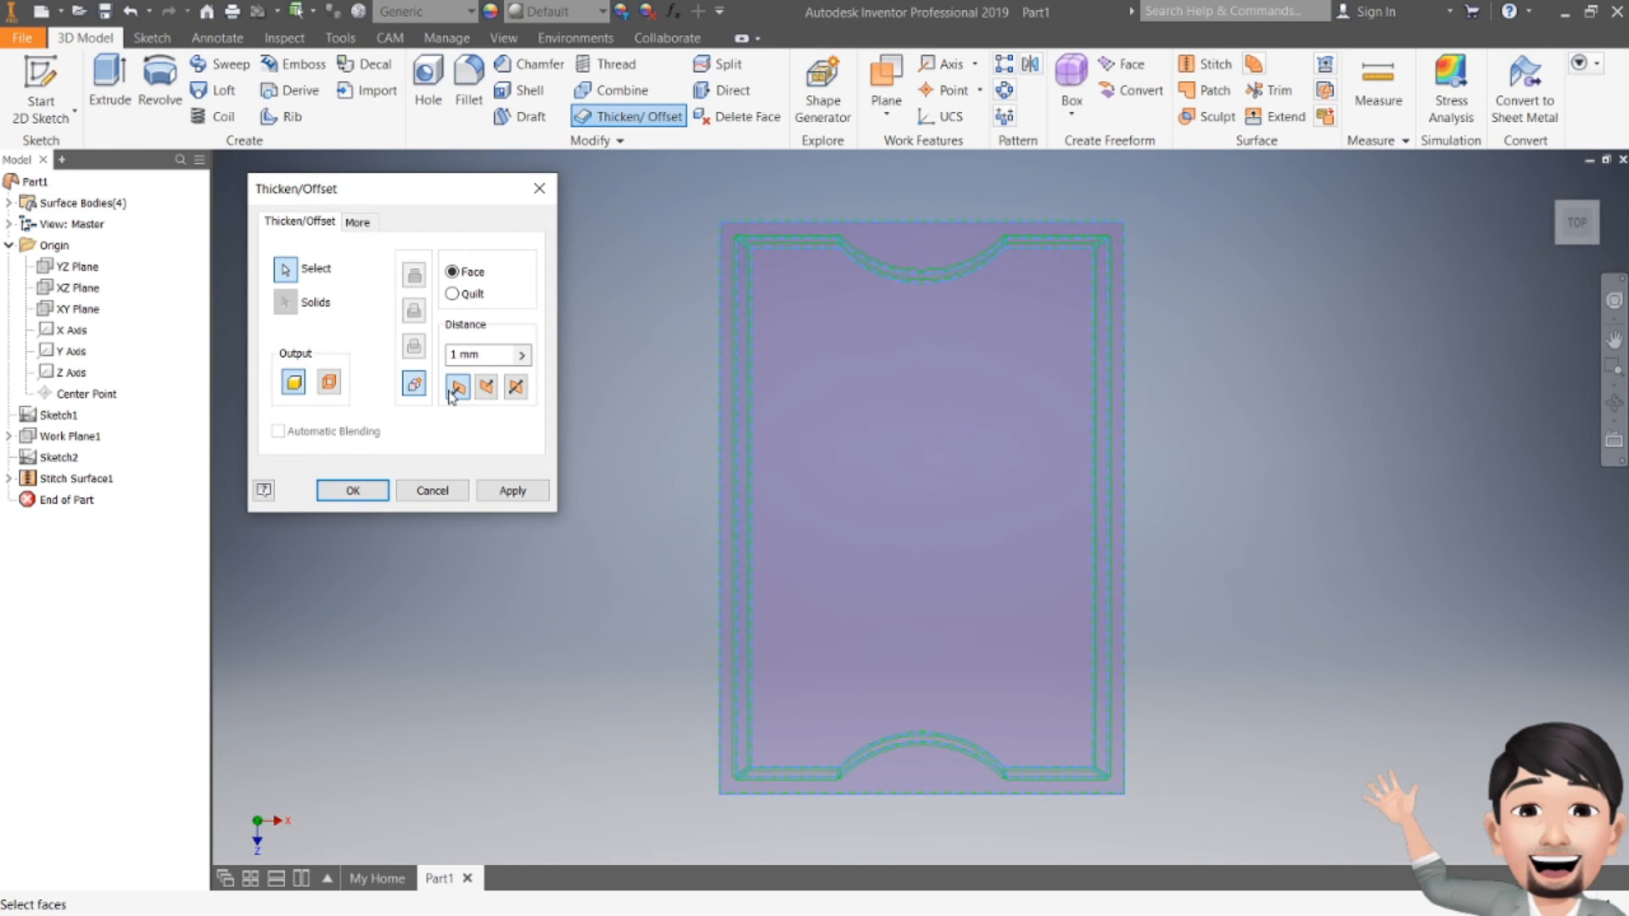
click(484, 395)
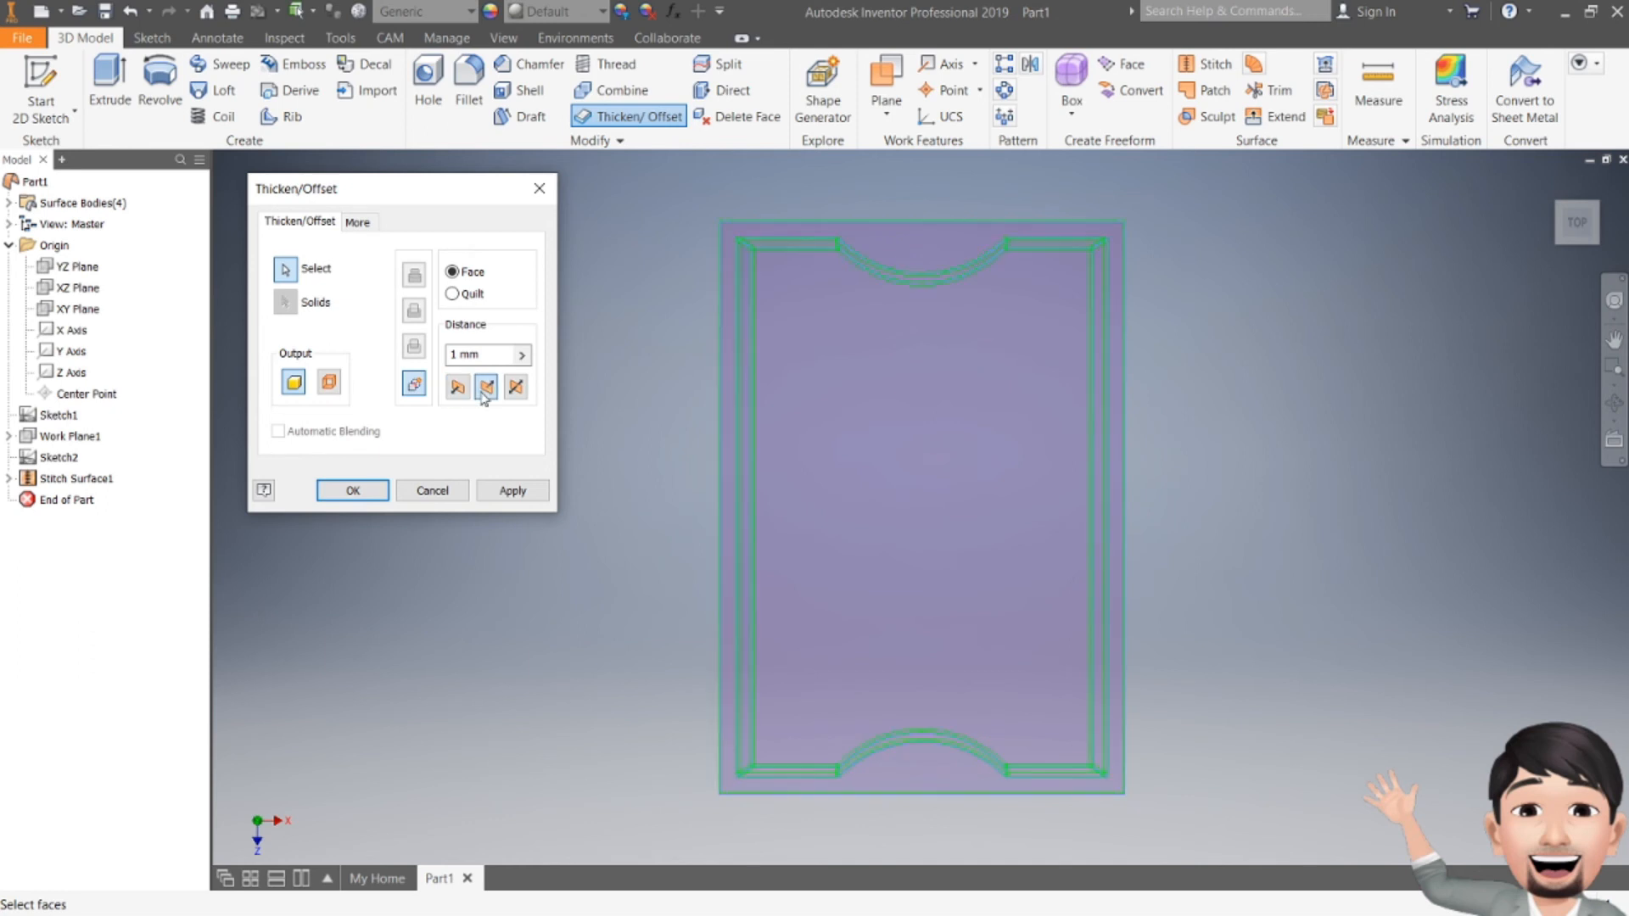
click(511, 392)
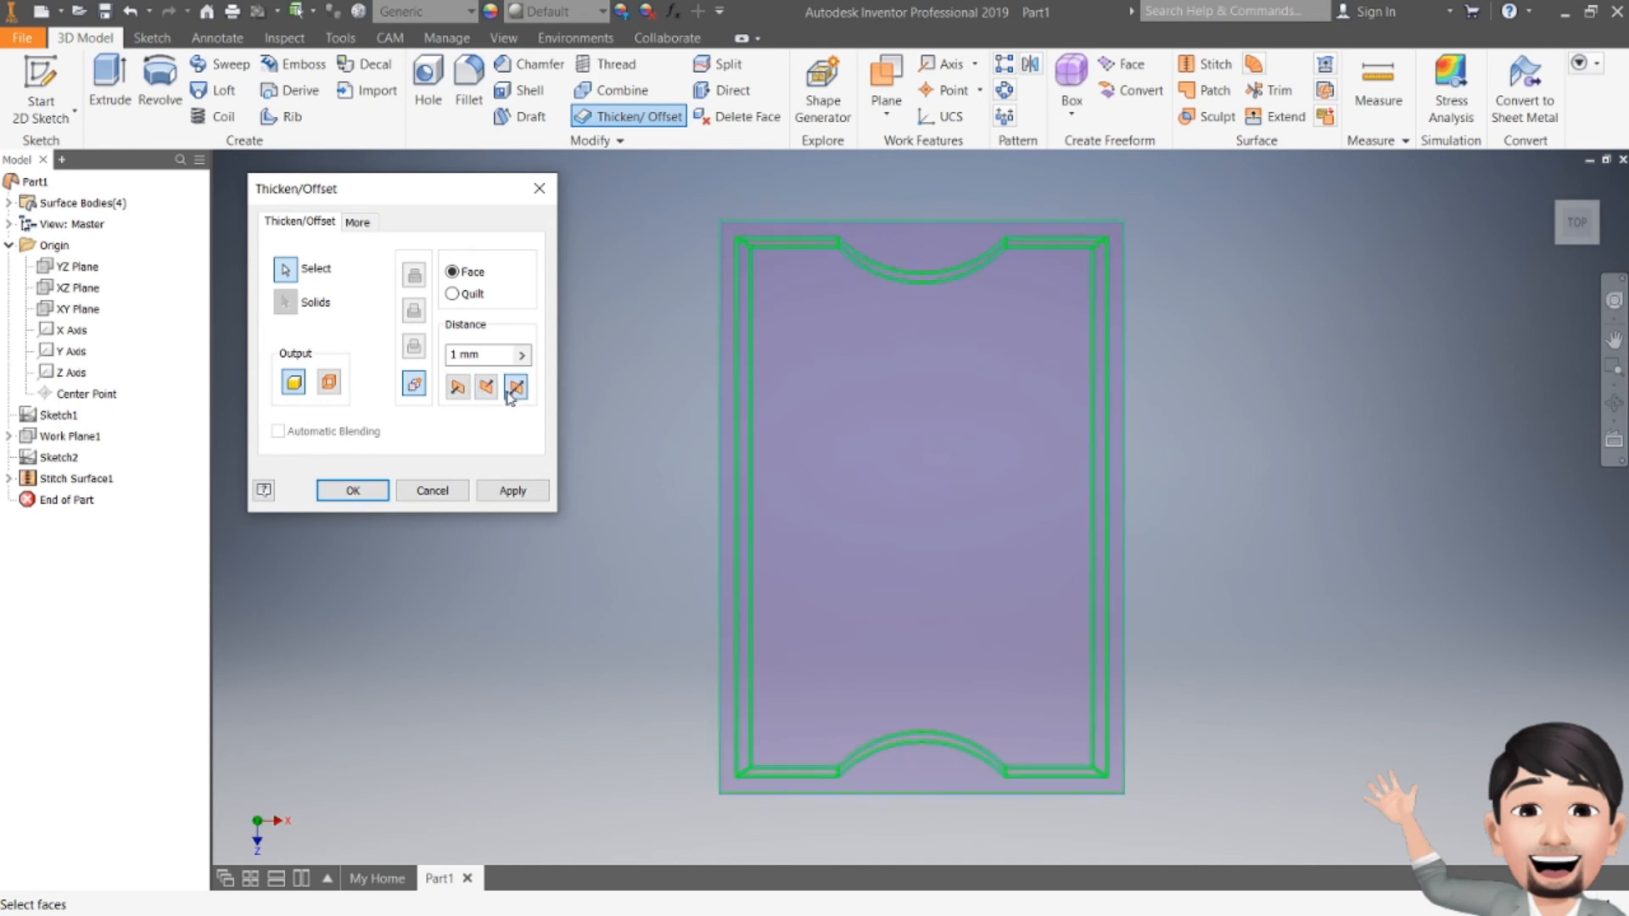
click(489, 391)
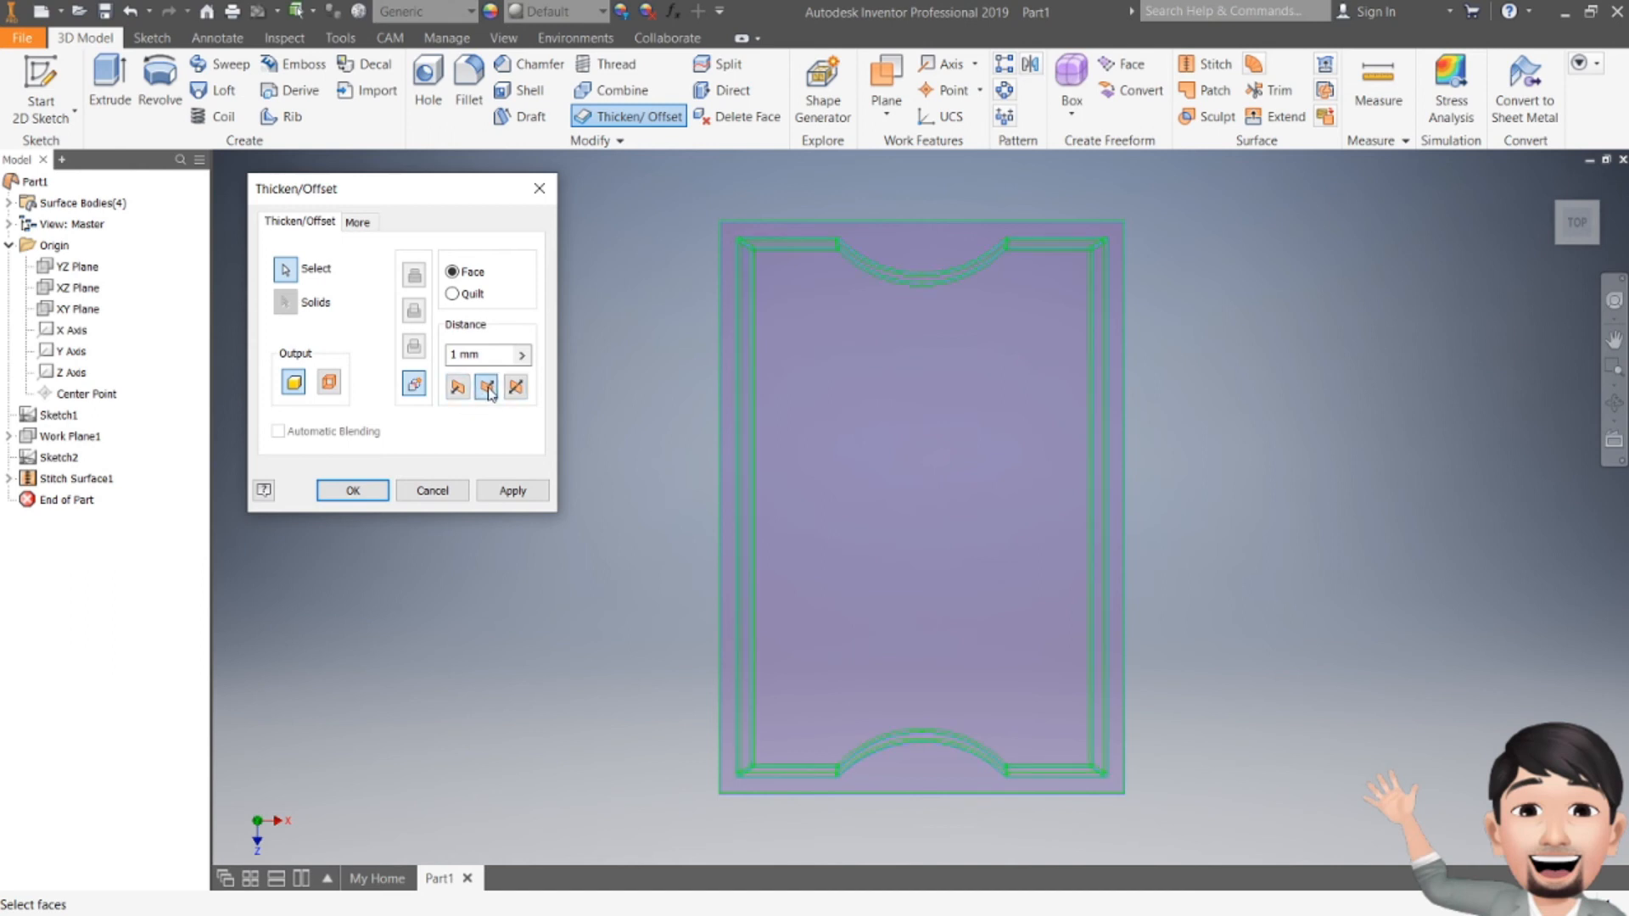
Step: Create the 1 mm thick solid and orbit to inspect the tray's underside
click(534, 491)
click(539, 188)
drag(1581, 227, 1582, 176)
shift+middle_drag(921, 543, 704, 466)
shift+middle_drag(958, 695, 978, 495)
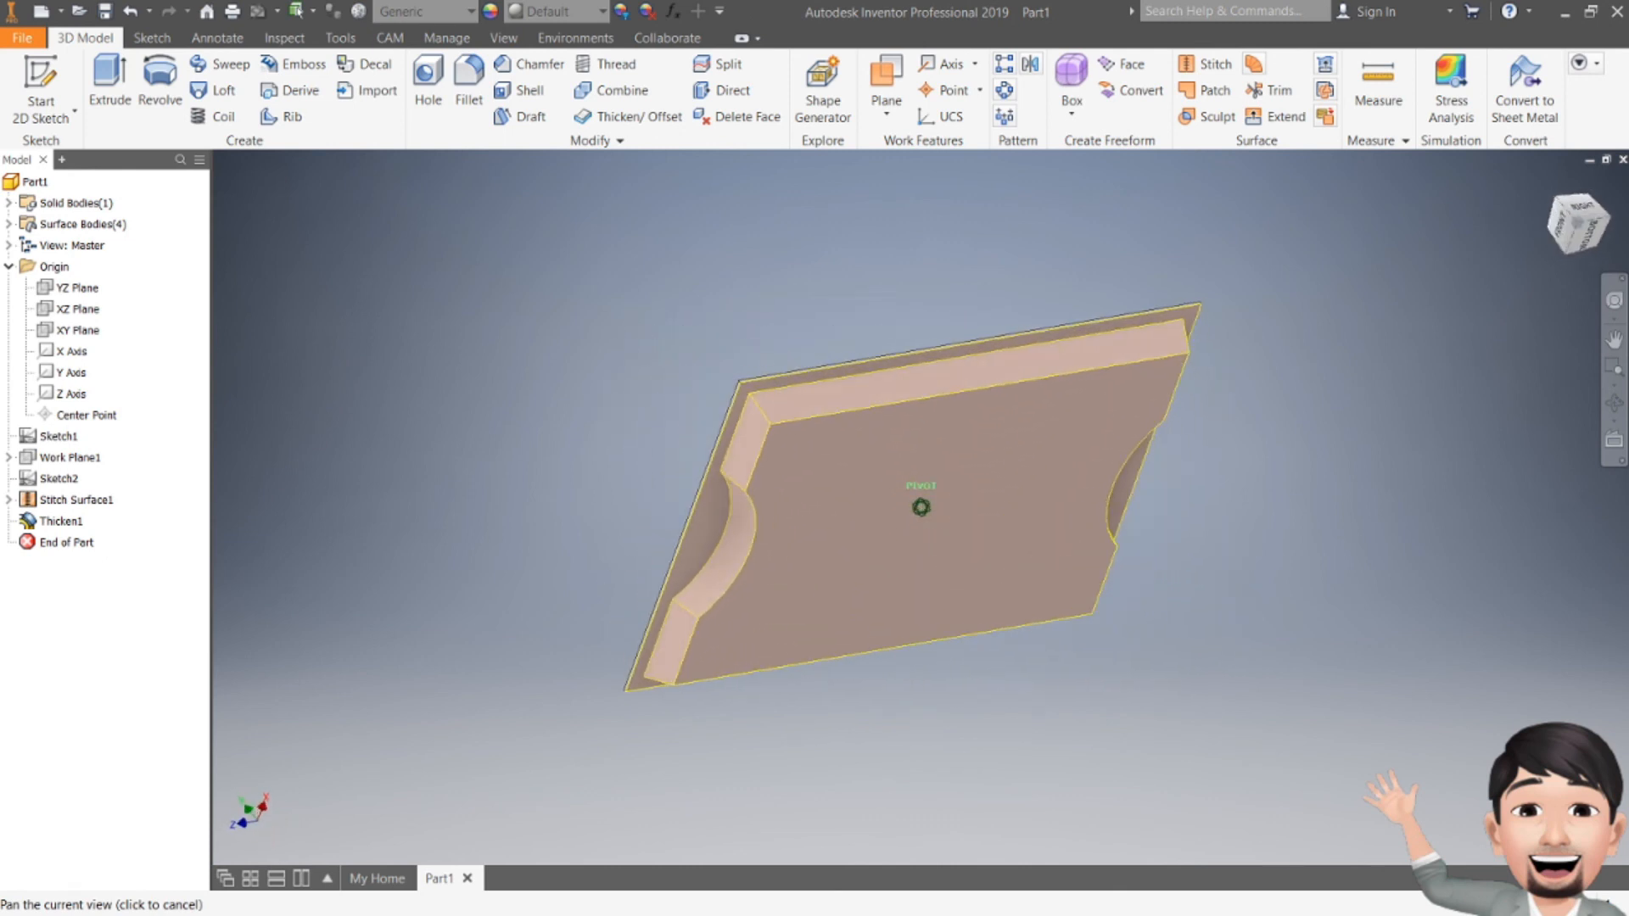
Step: Hide Stitch Surface1 and orbit to view the solid tray's open inside
right_click(58, 500)
click(89, 598)
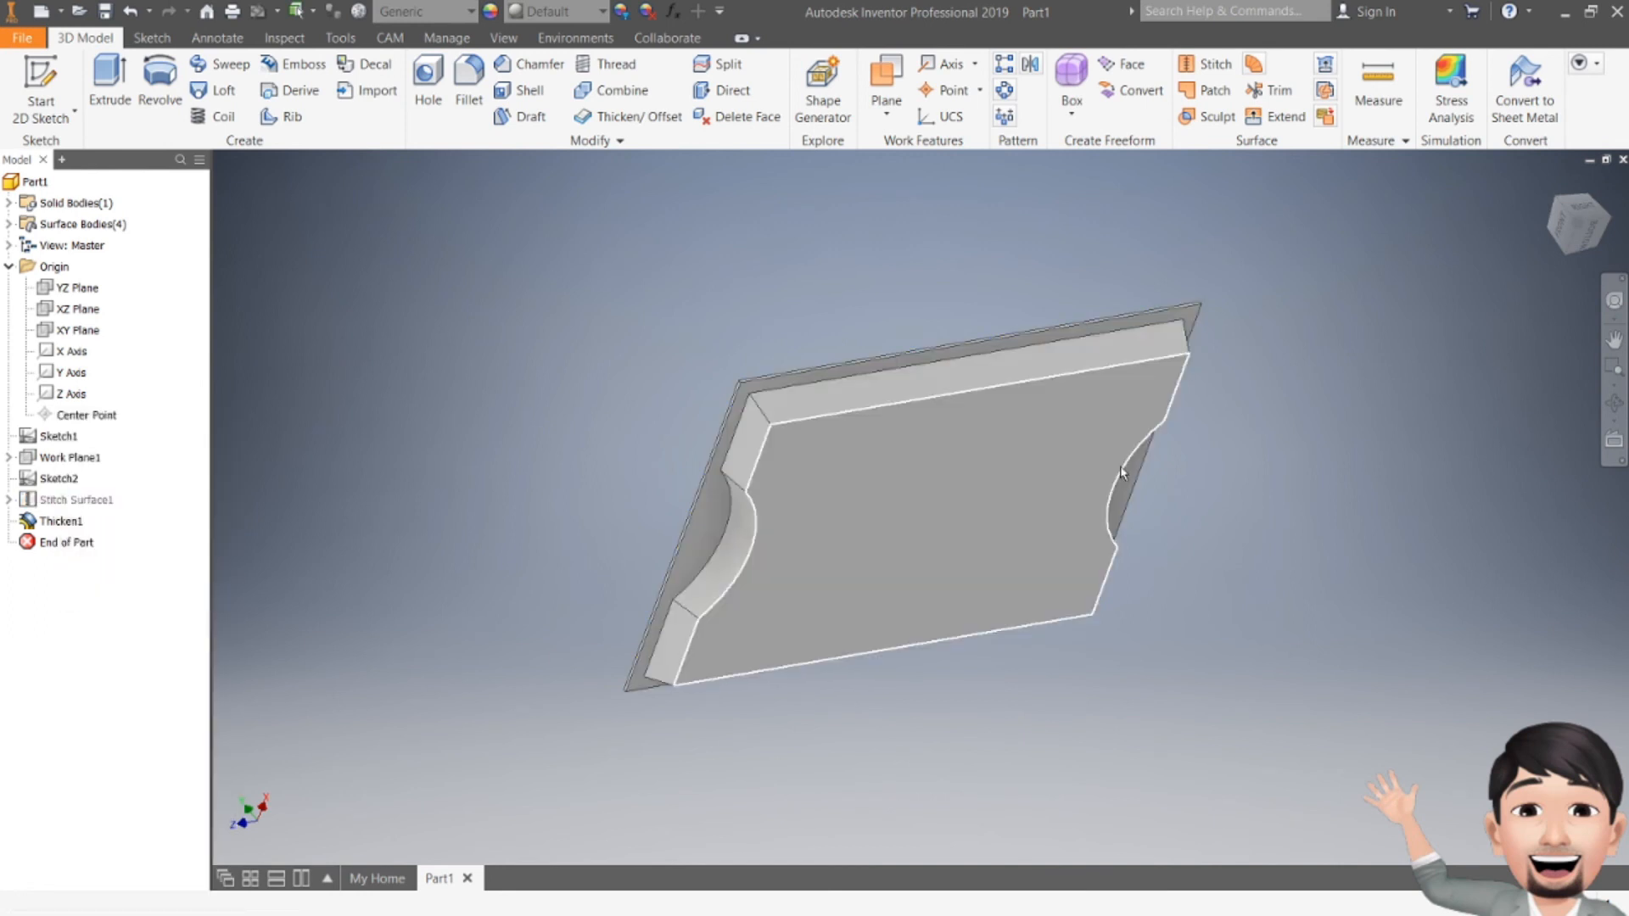
drag(1581, 213, 1496, 224)
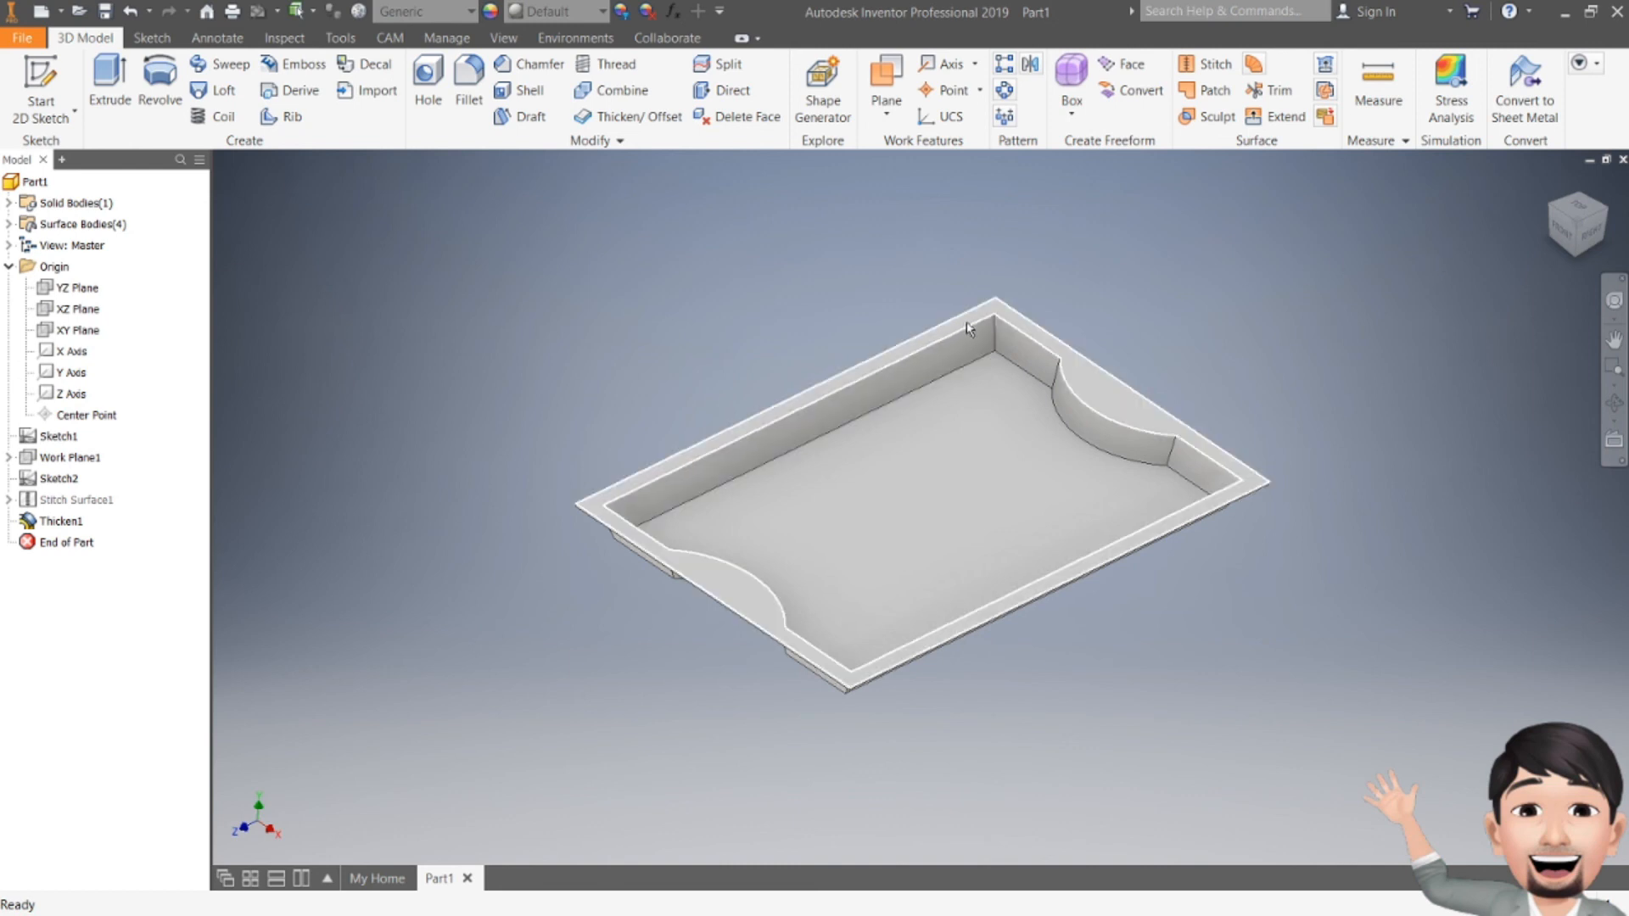
mouse_move(995, 355)
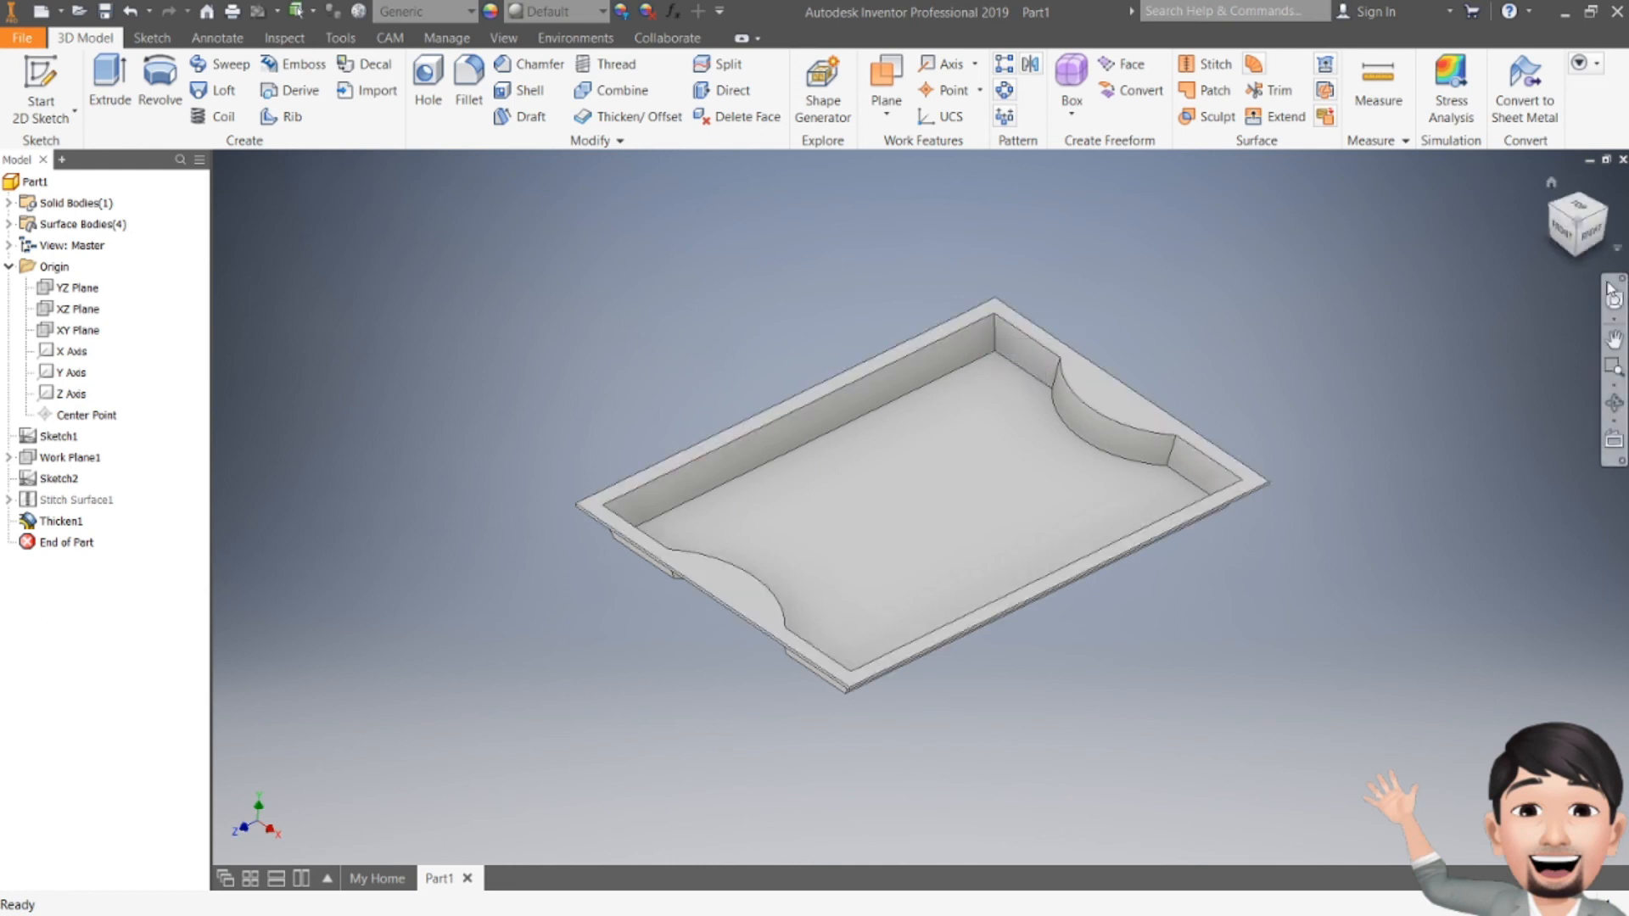
drag(1595, 247, 1592, 192)
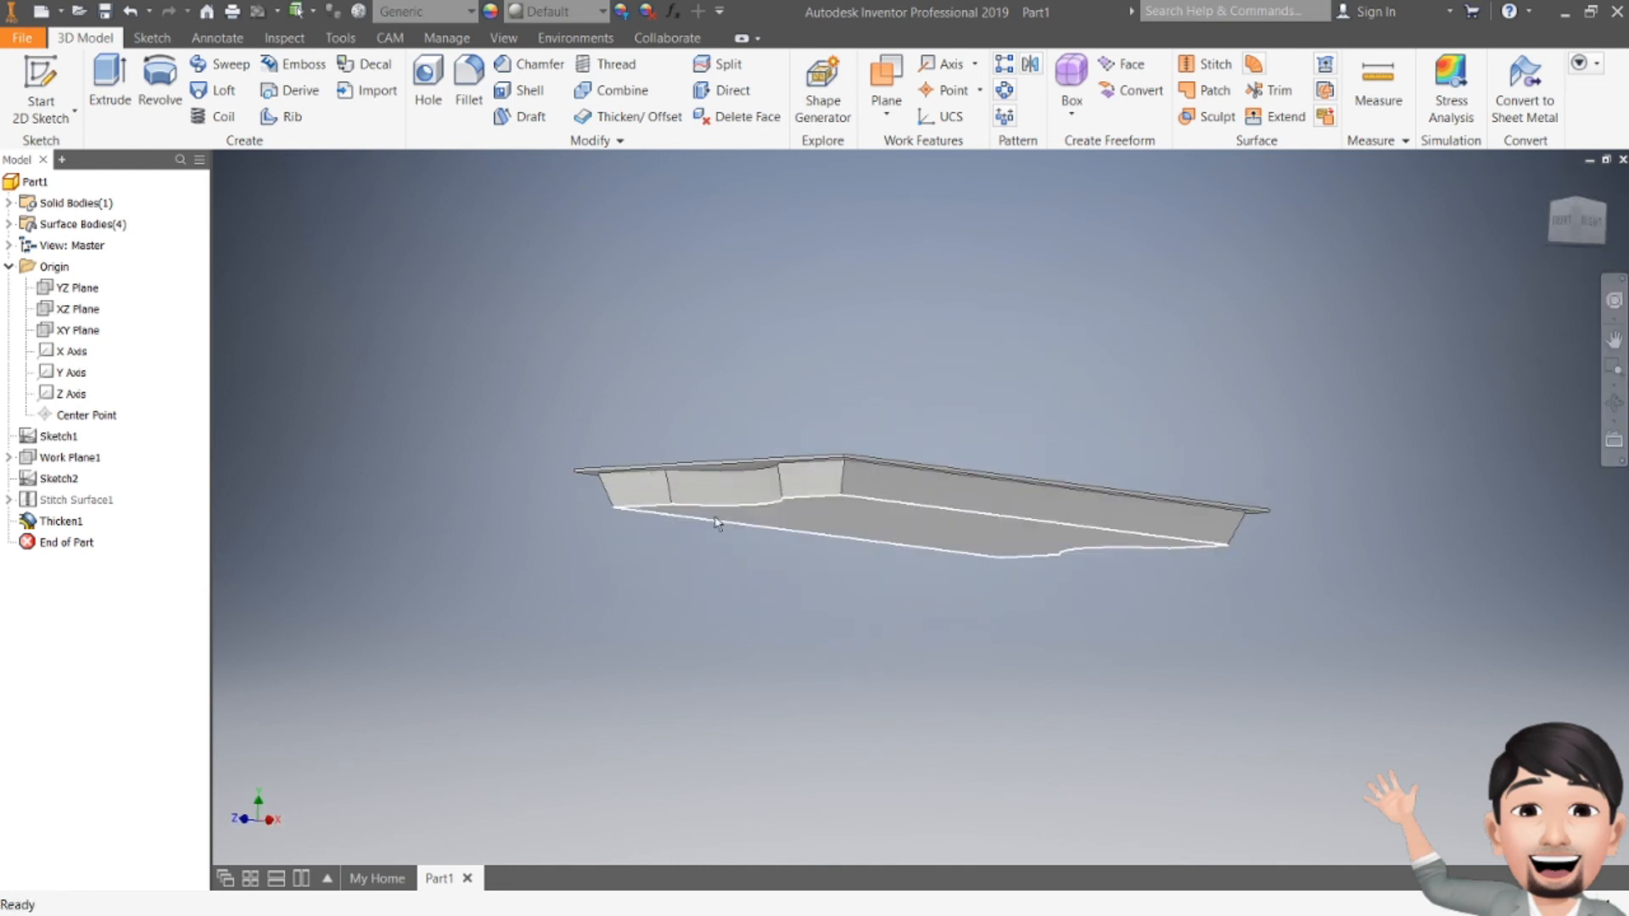
scroll(704, 455, up, 4)
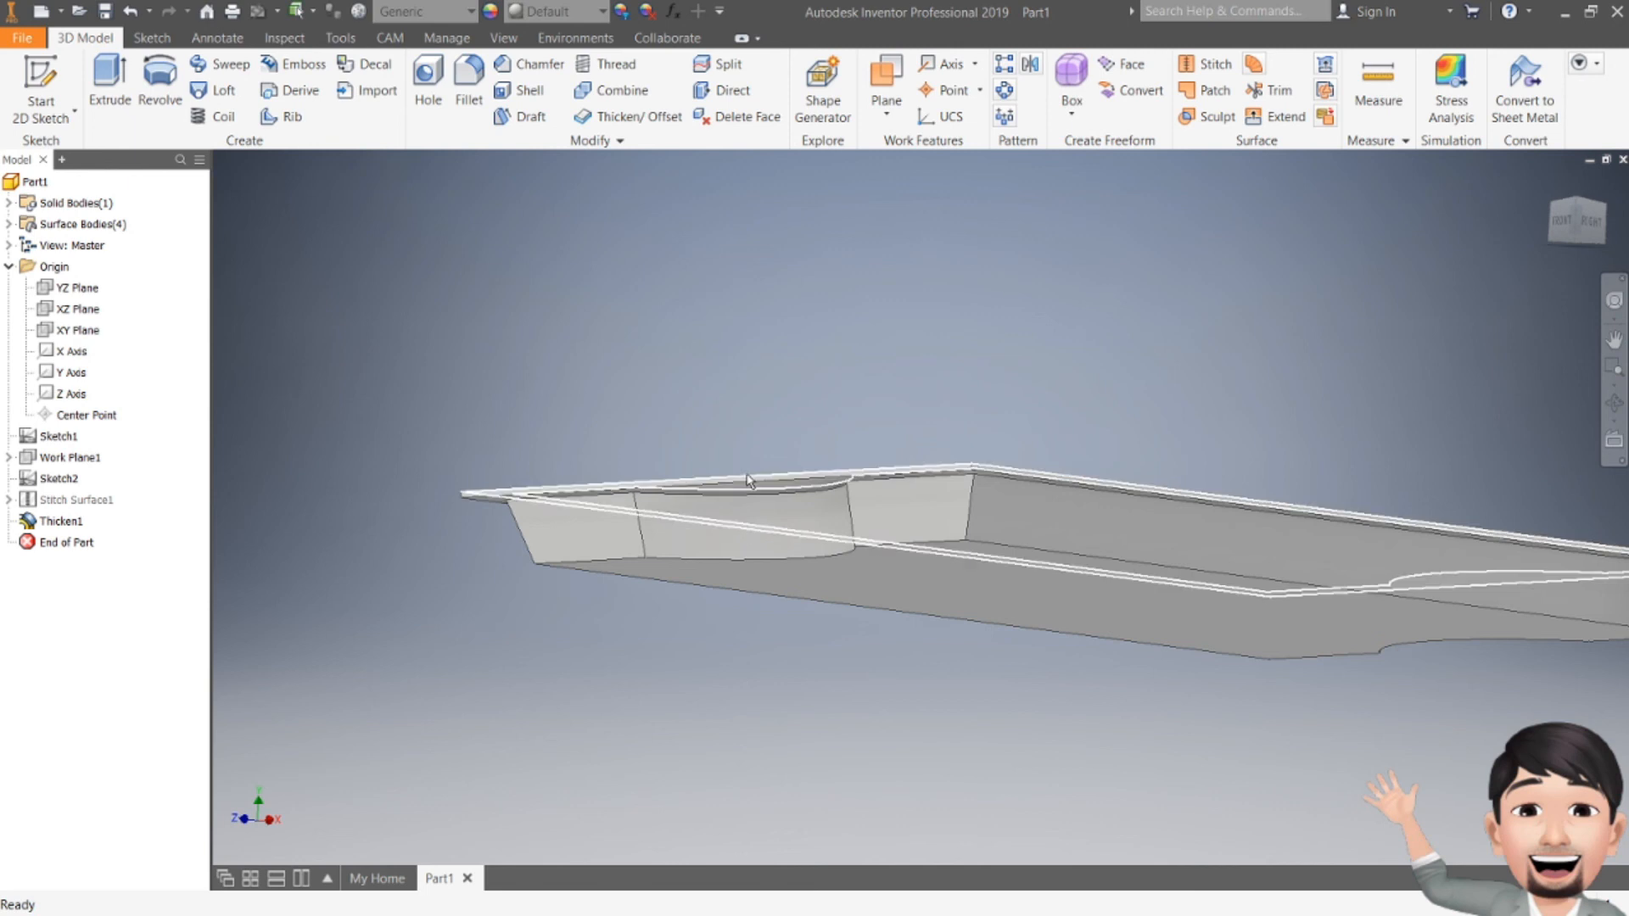
drag(1575, 224, 1575, 280)
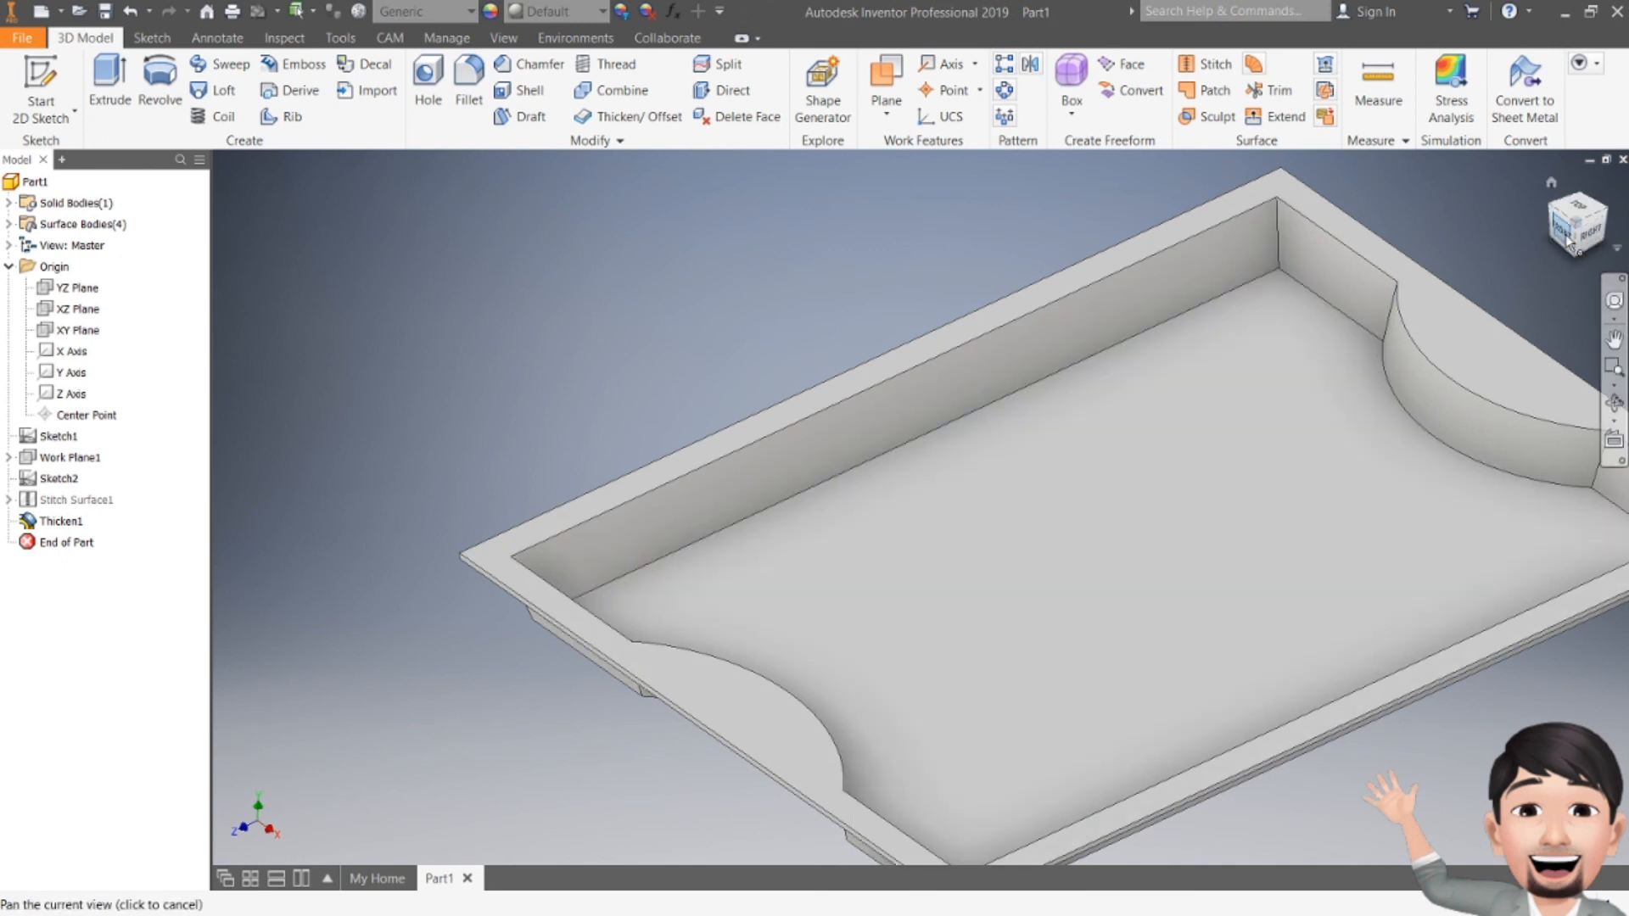
drag(1566, 234, 1554, 220)
shift+middle_drag(1095, 543, 1118, 368)
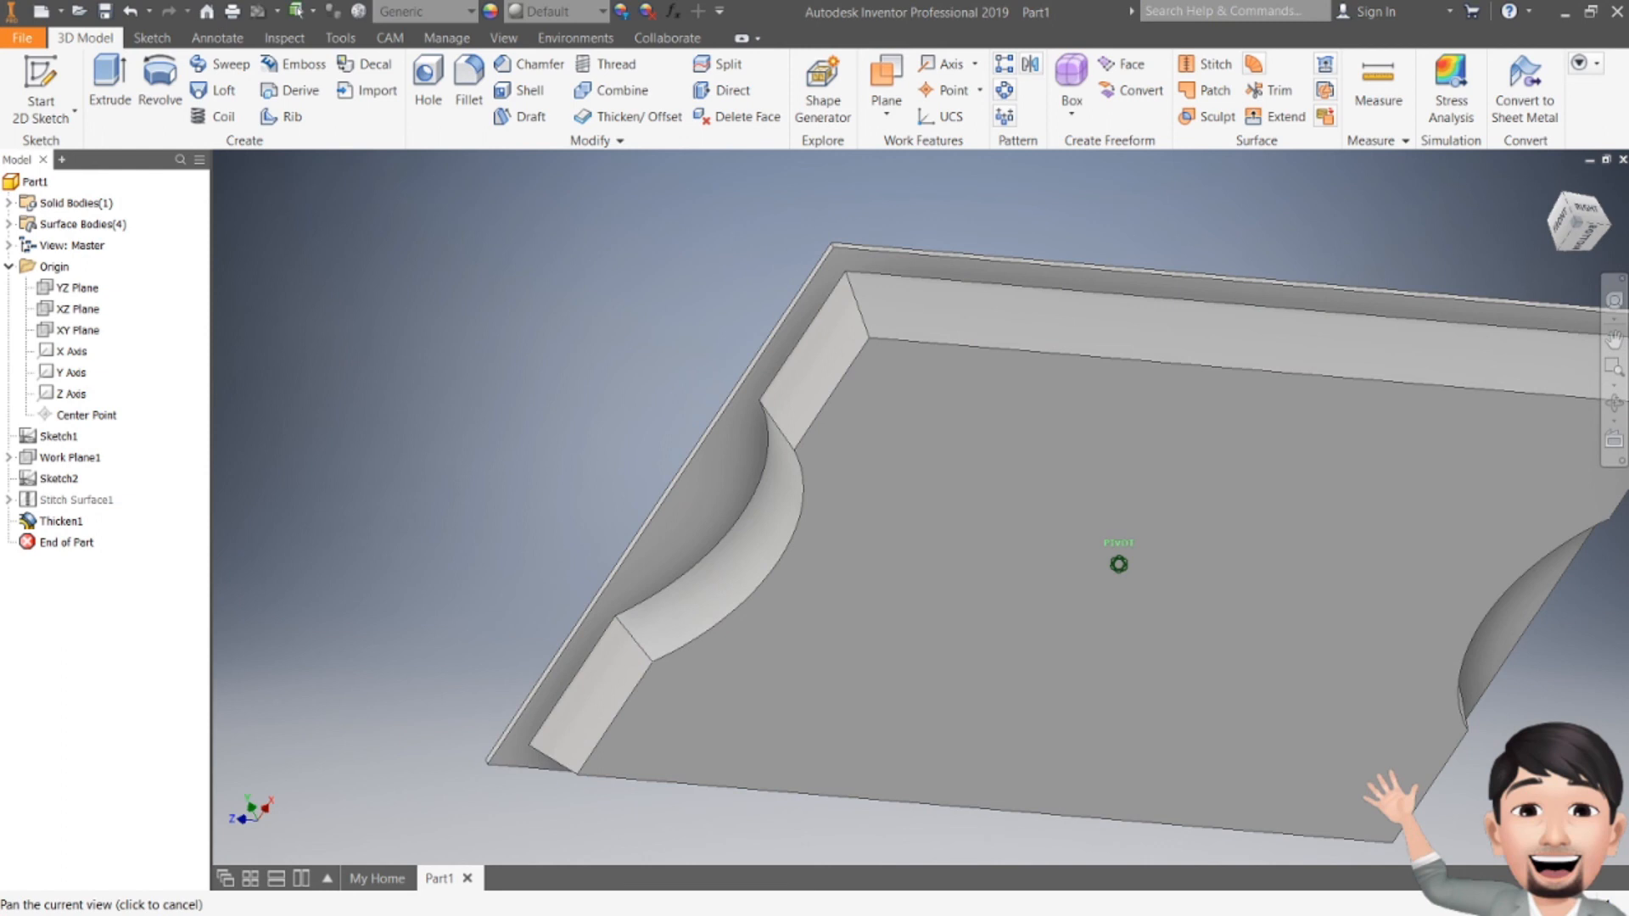
shift+middle_drag(1118, 368, 1129, 615)
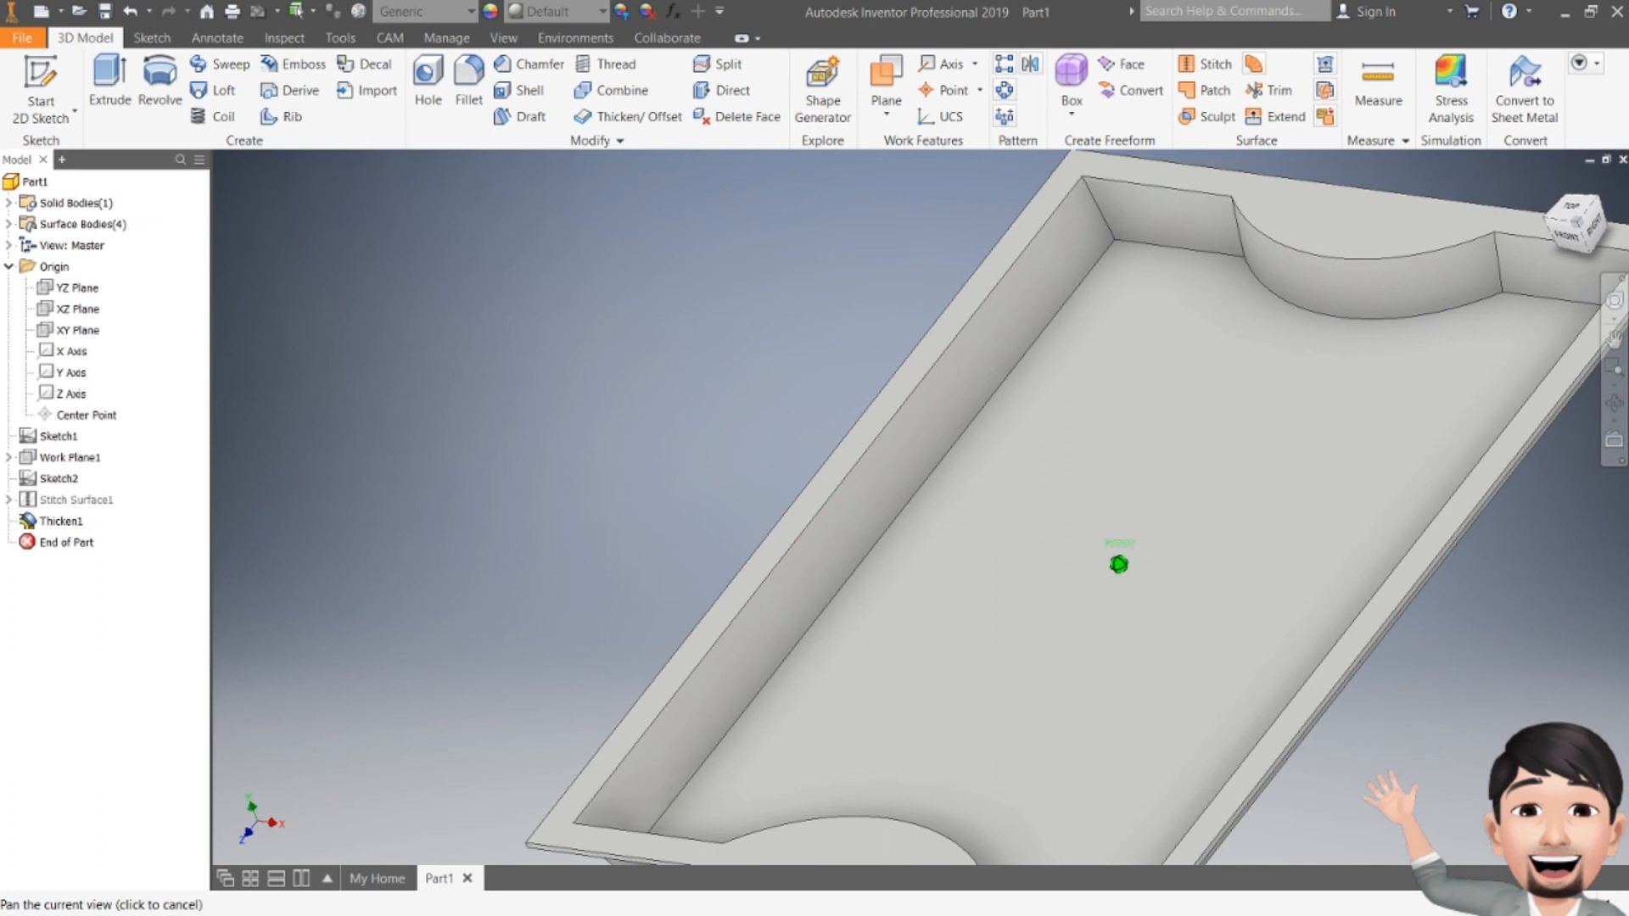
scroll(1398, 197, down, 3)
middle_drag(1398, 198, 1018, 275)
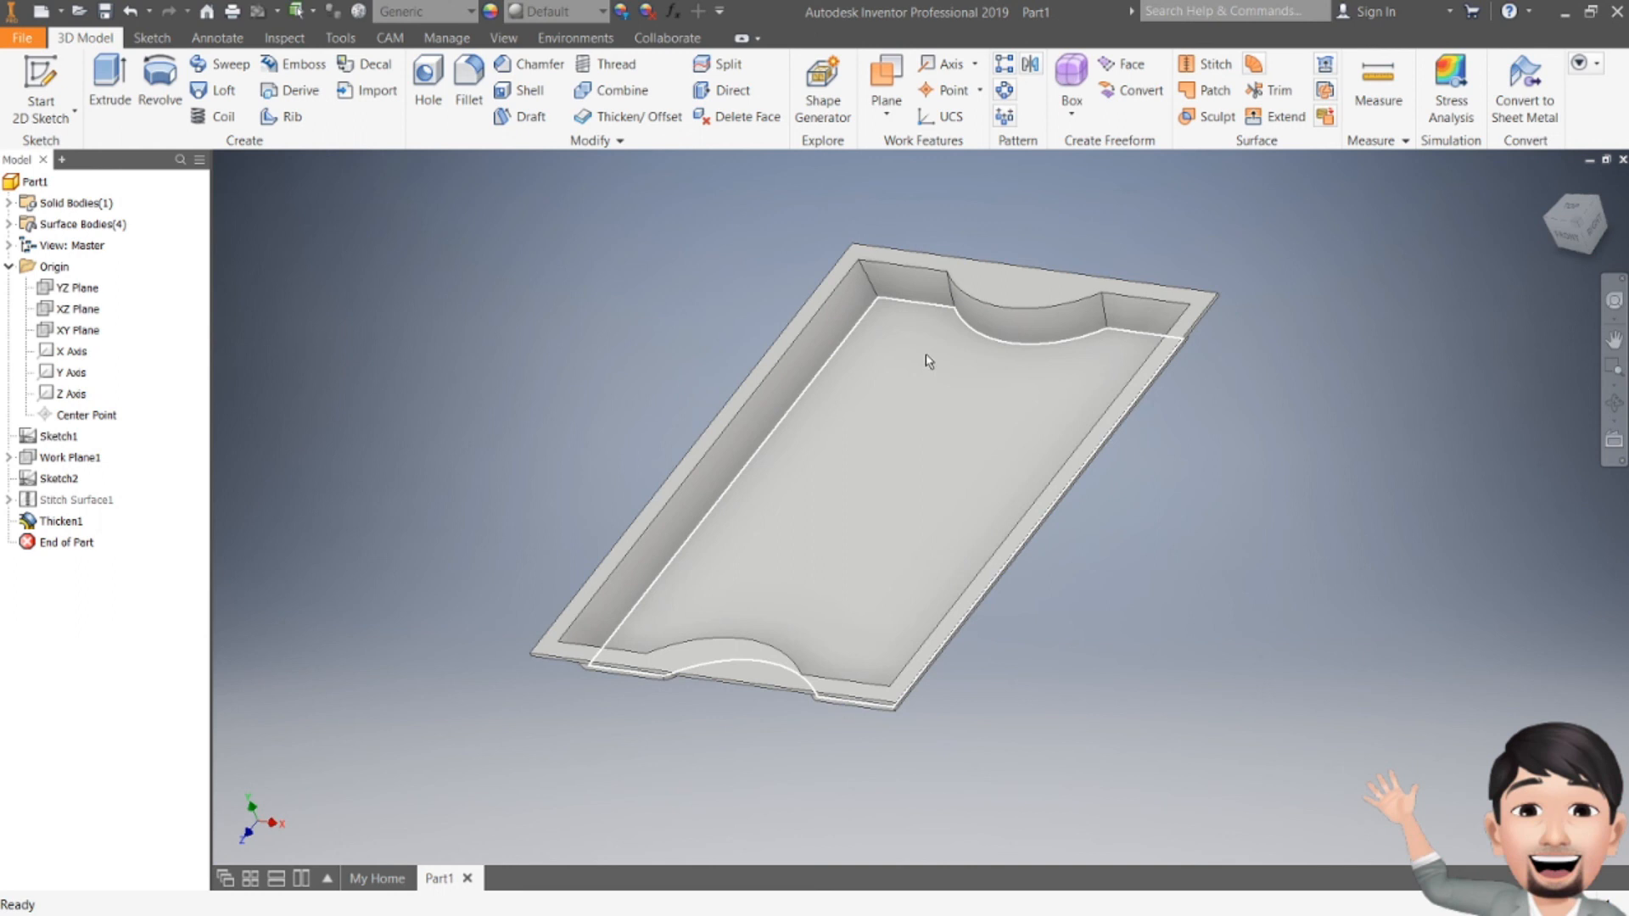
middle_drag(927, 361, 963, 393)
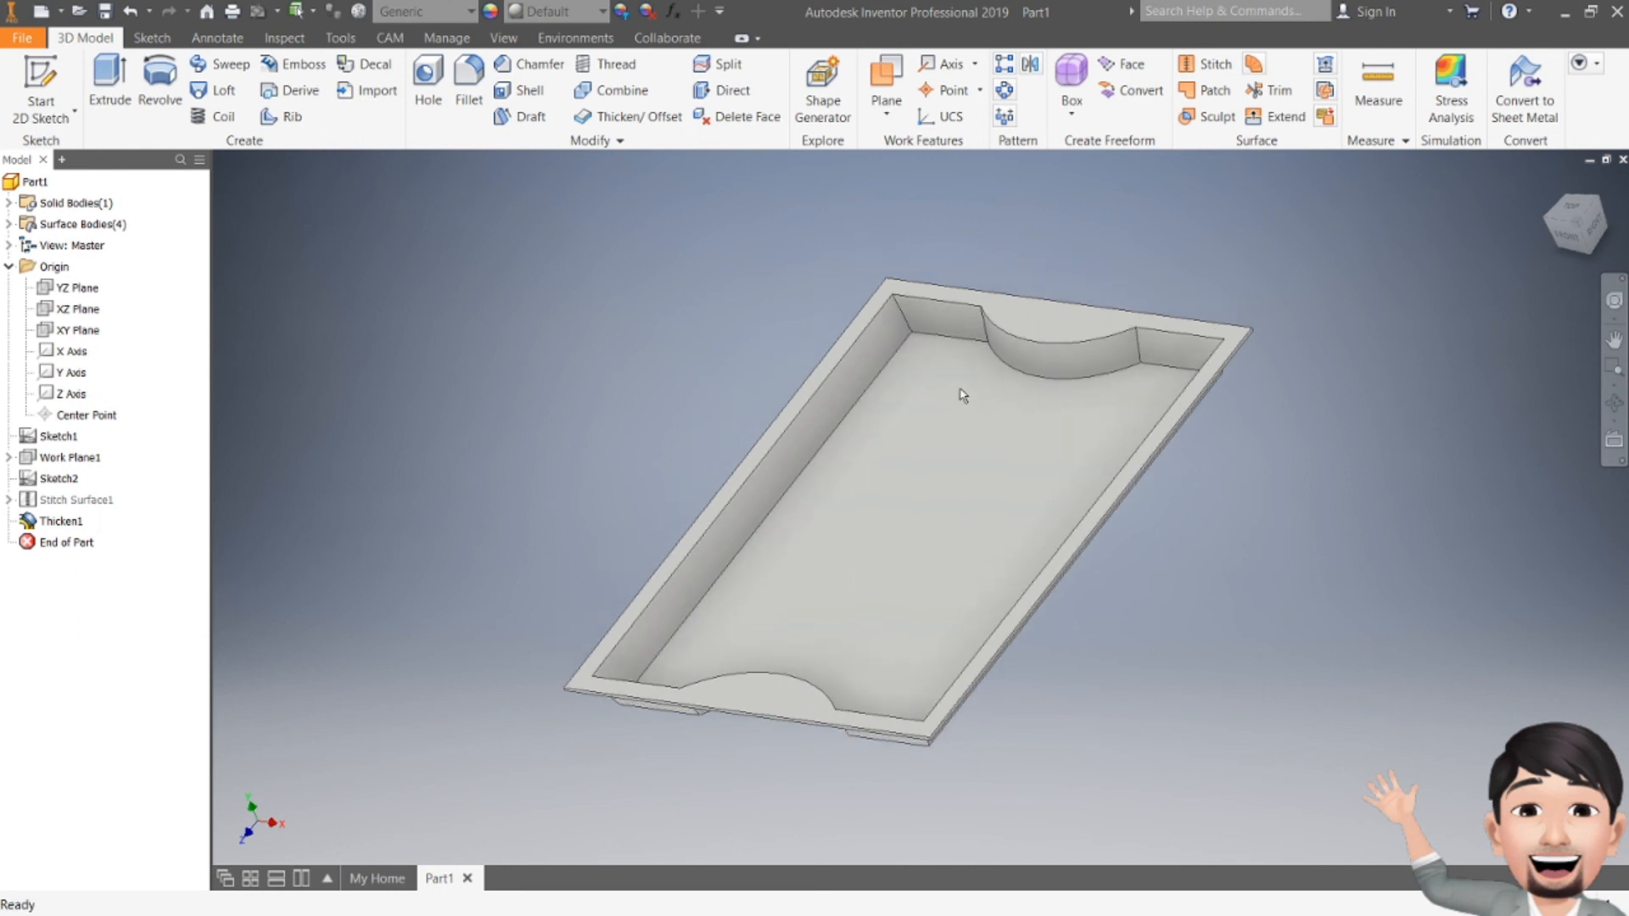
mouse_move(1574, 222)
mouse_down()
mouse_move(1595, 209)
mouse_move(1575, 189)
mouse_move(1571, 224)
mouse_up()
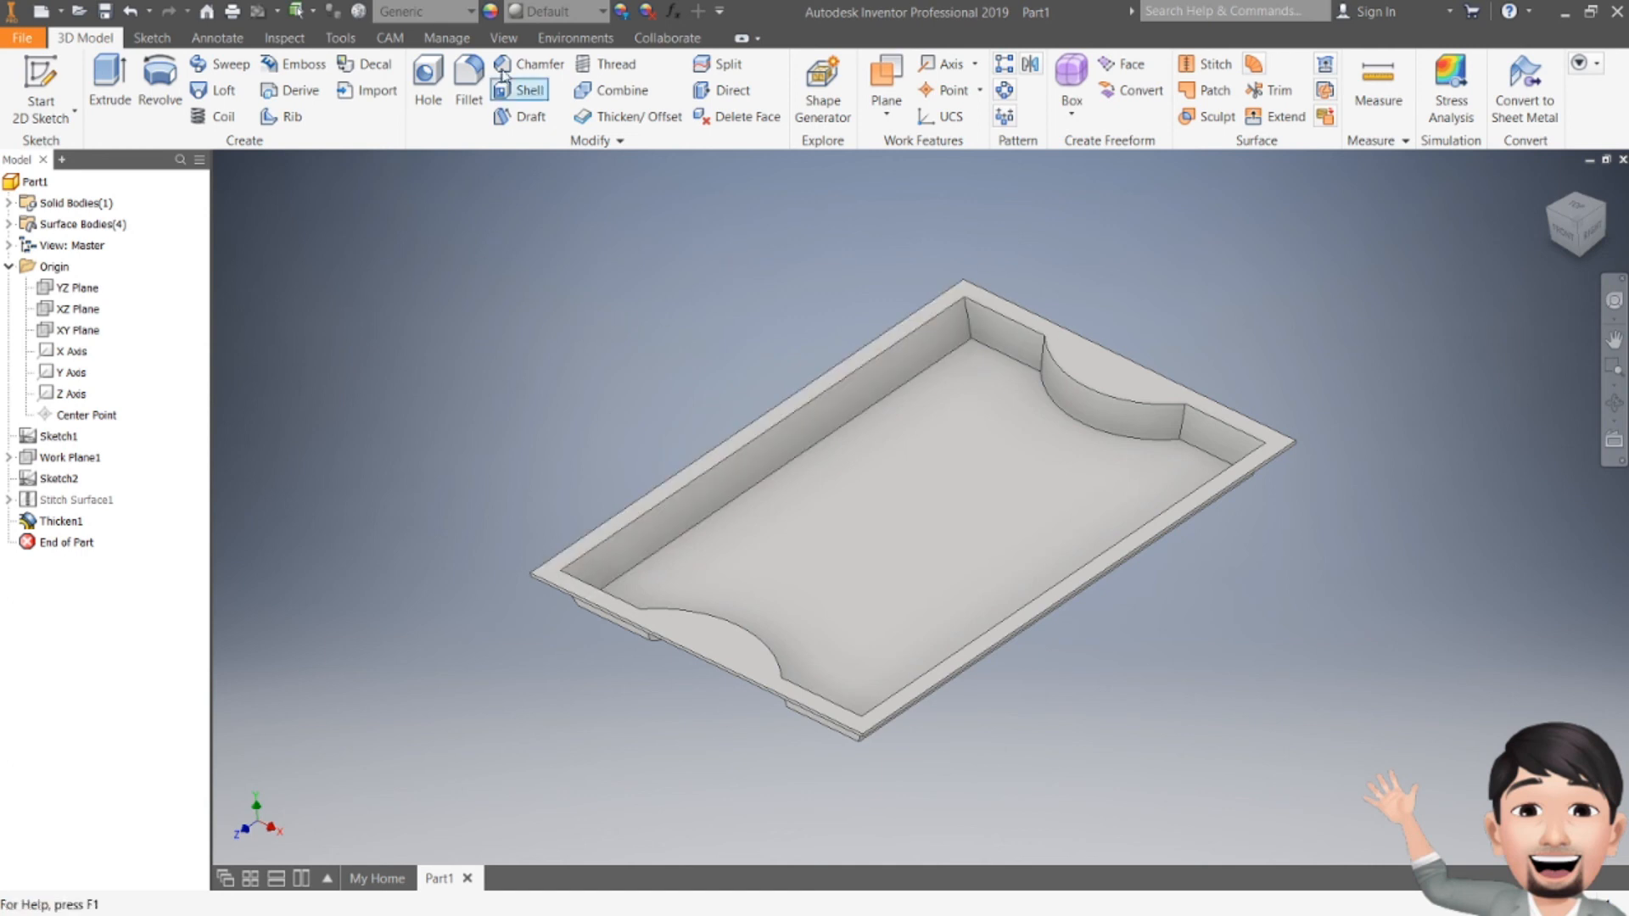
Step: Apply an aluminum appearance to the tray from the Appearance list
click(594, 16)
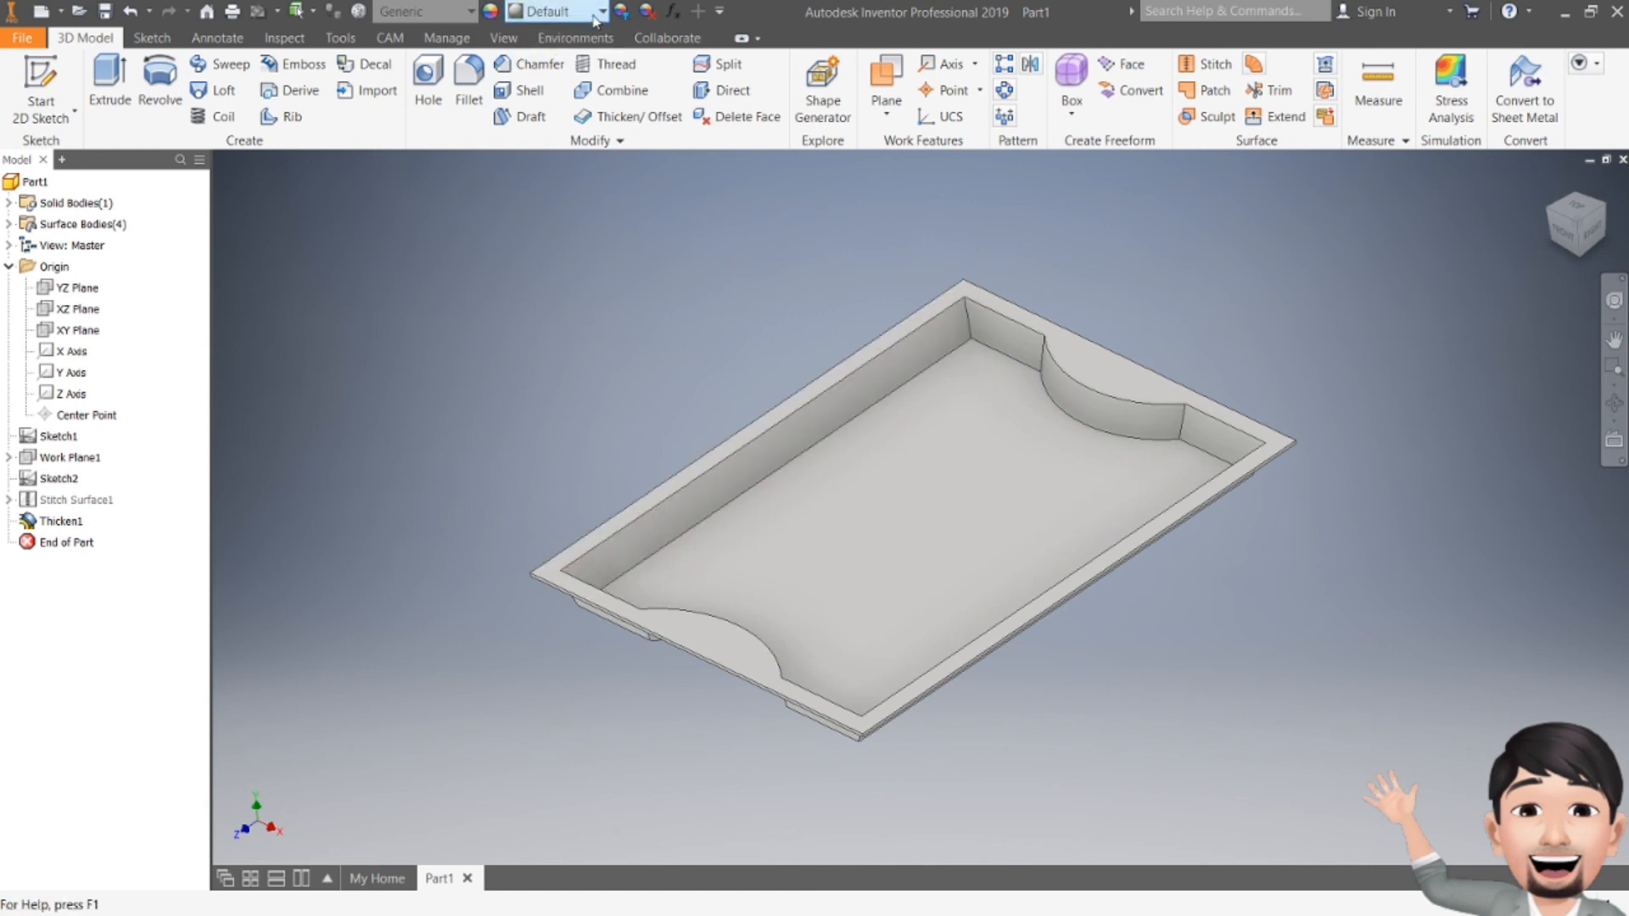
scroll(586, 297, up, 15)
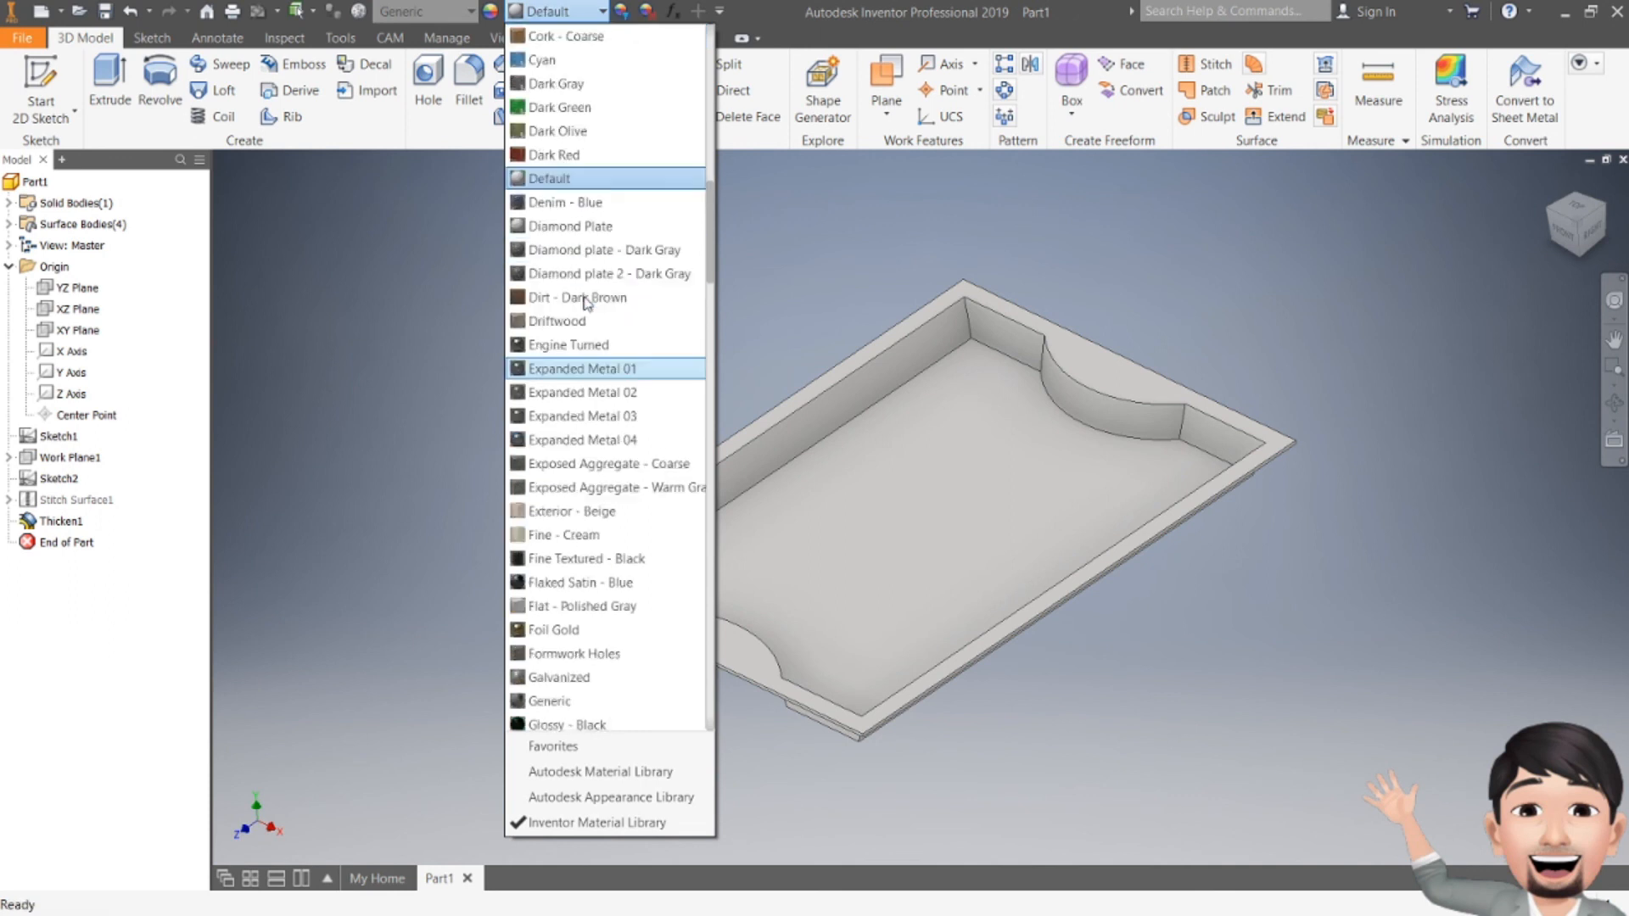
scroll(585, 301, up, 3)
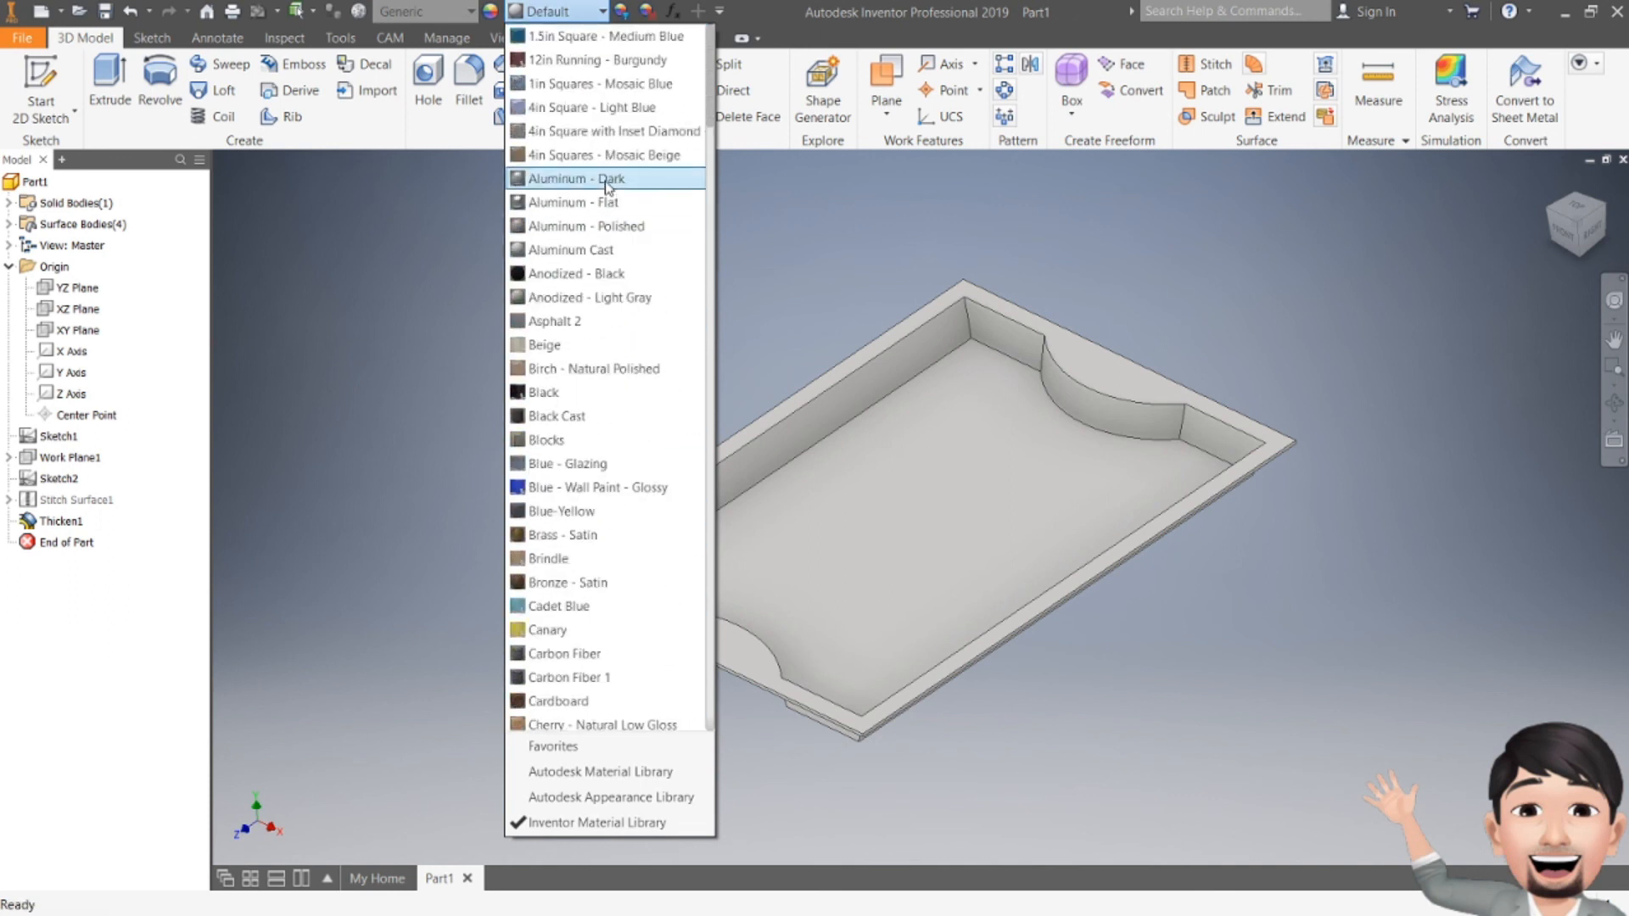
click(582, 226)
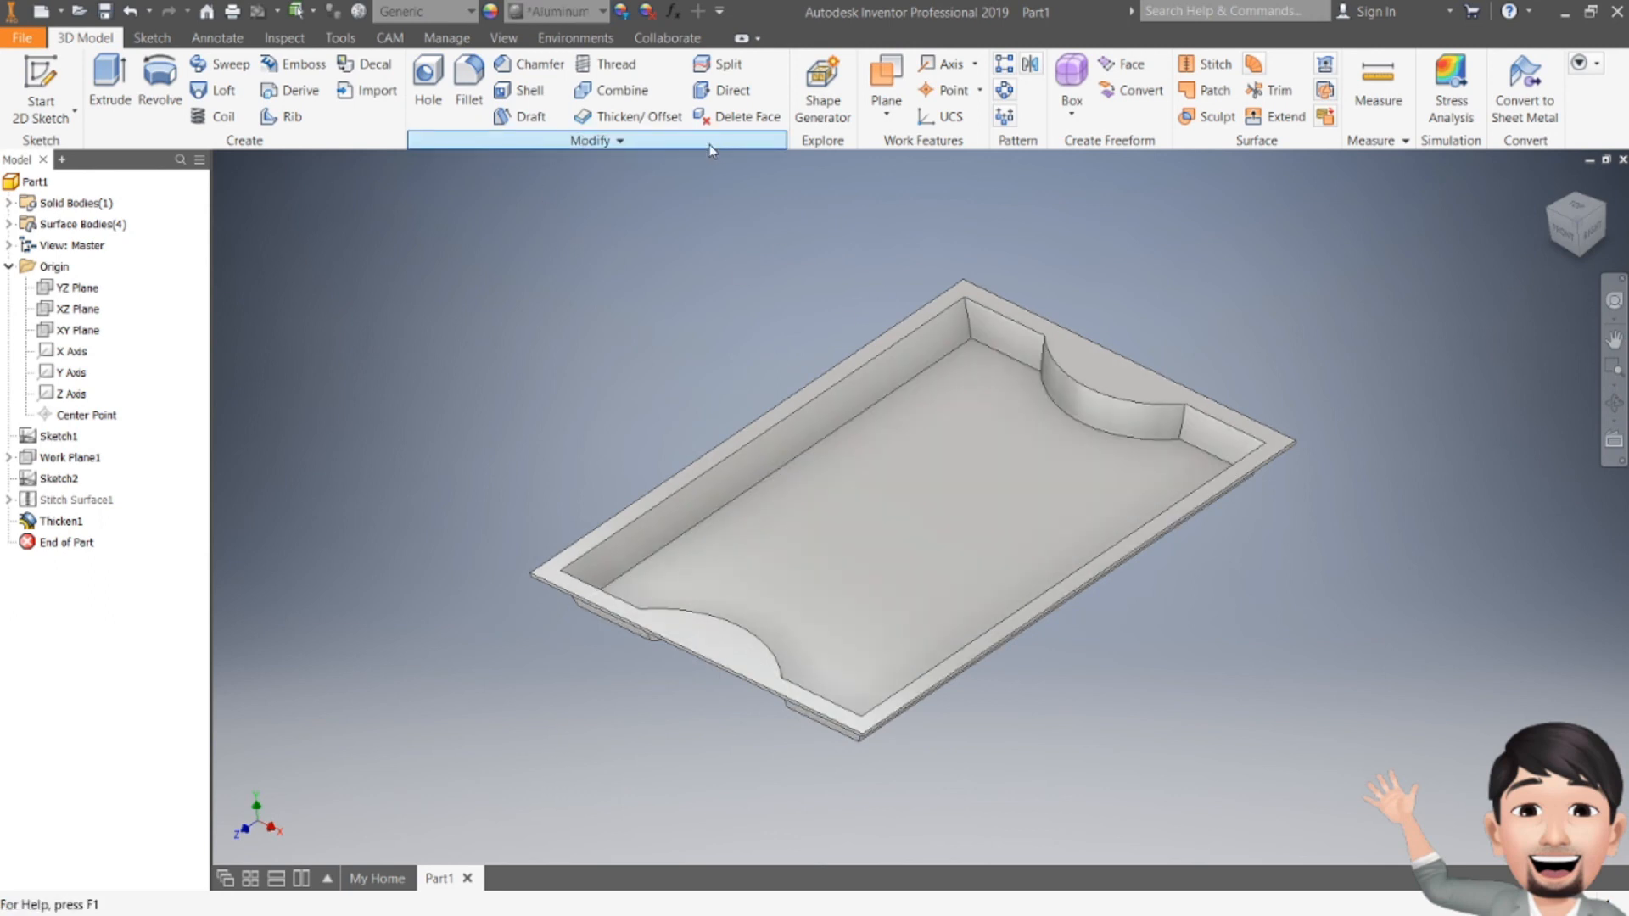
click(620, 13)
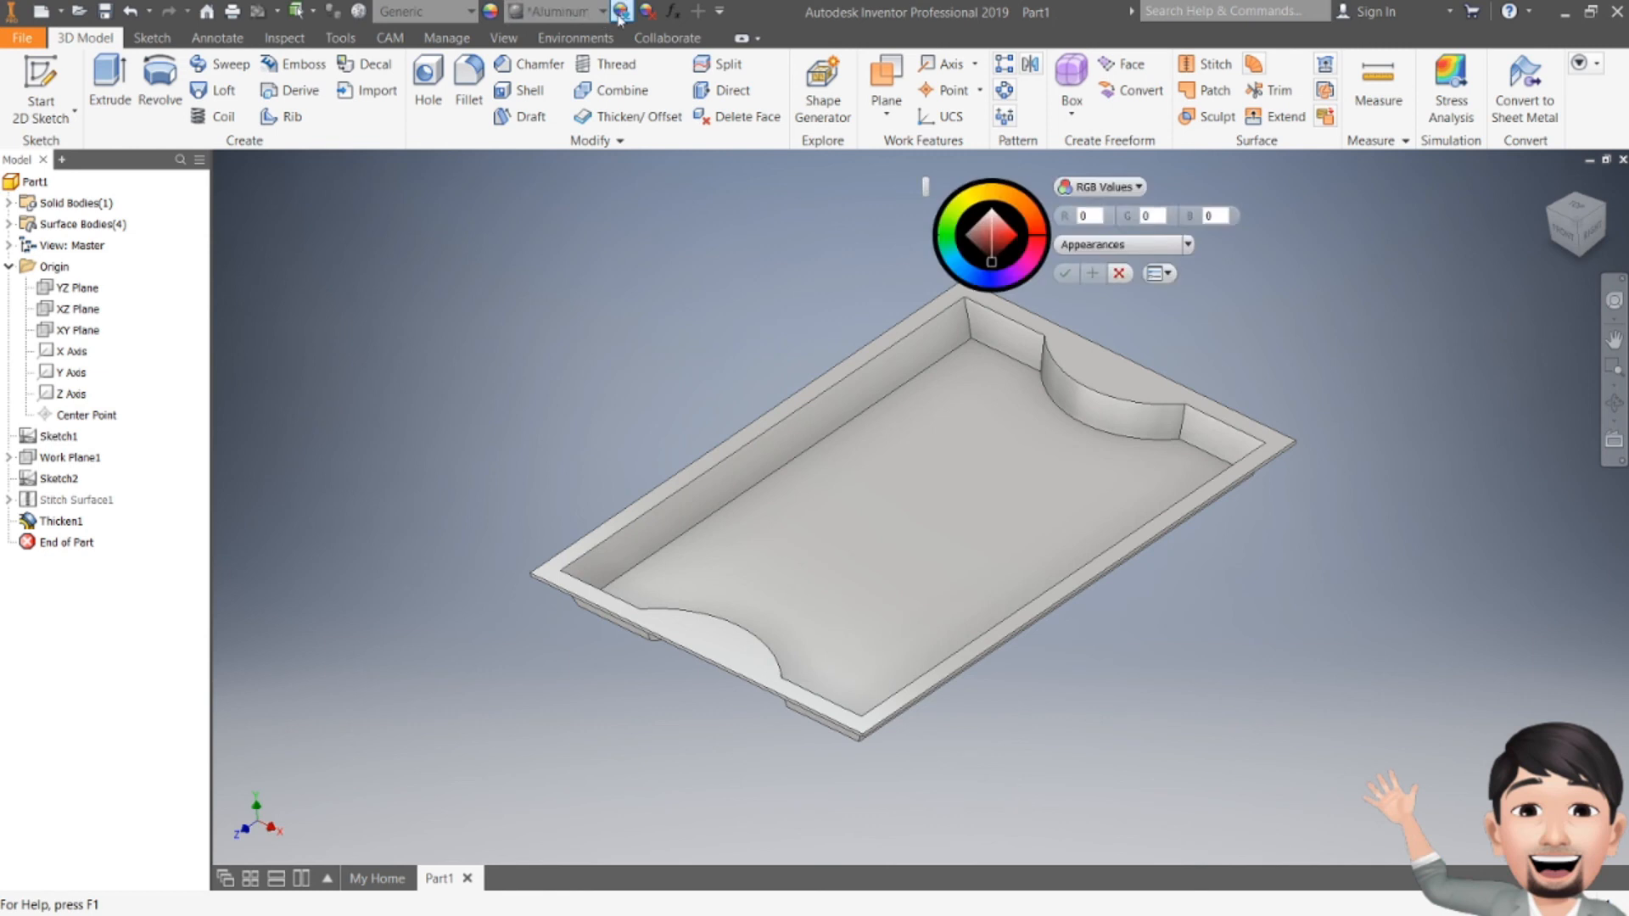
Step: Change the part's material from Generic to Aluminum 6061
click(469, 12)
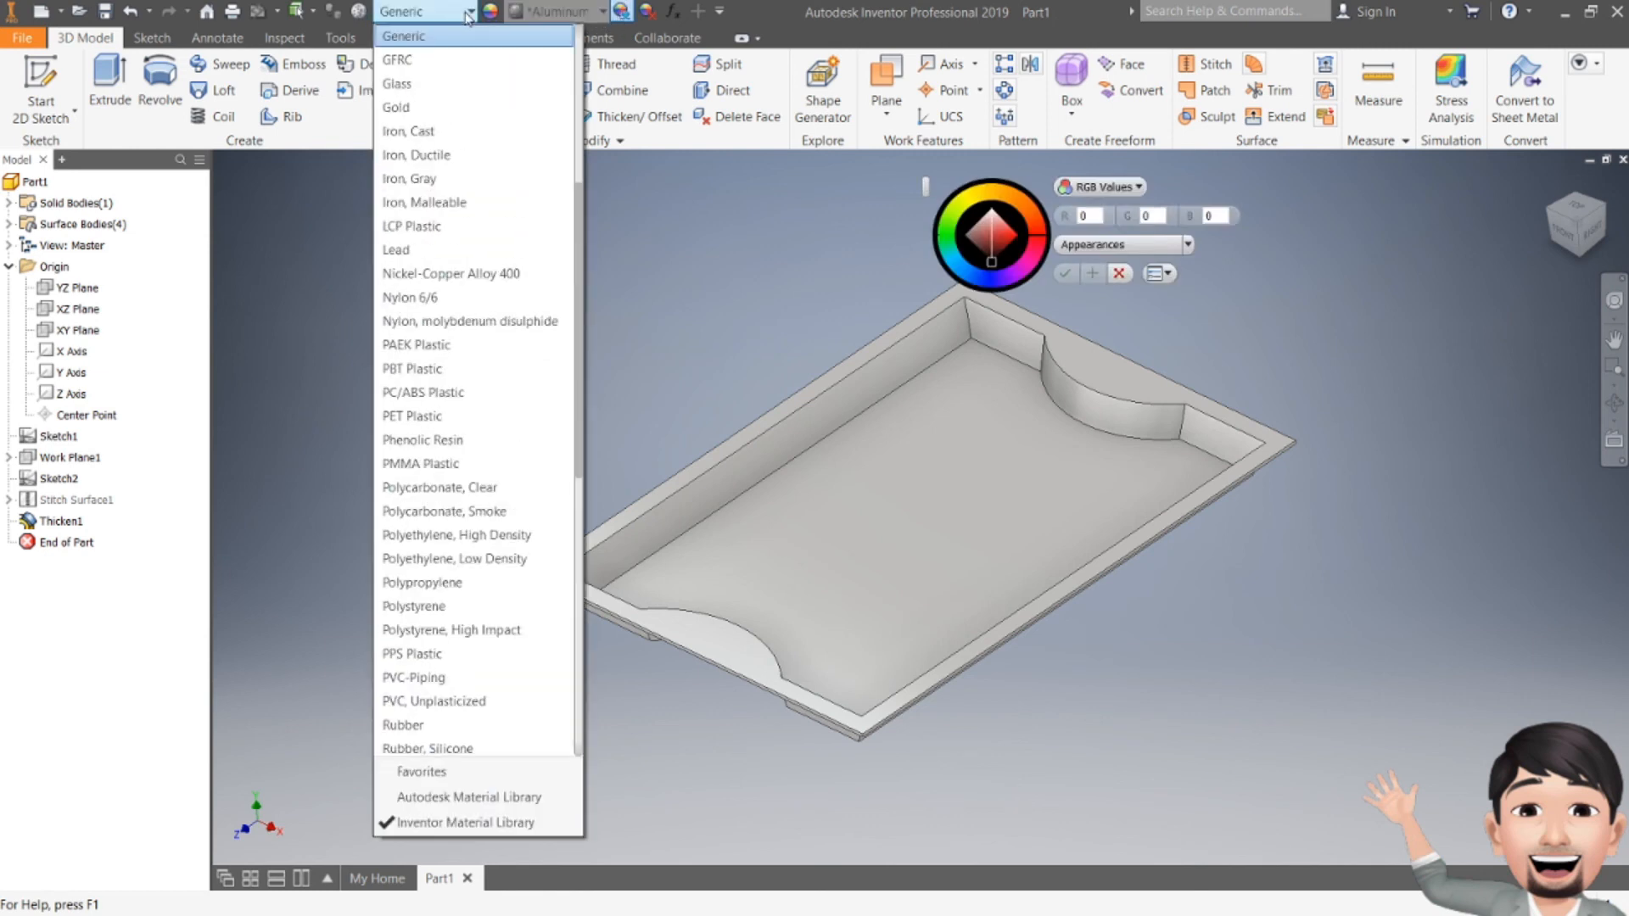
click(474, 134)
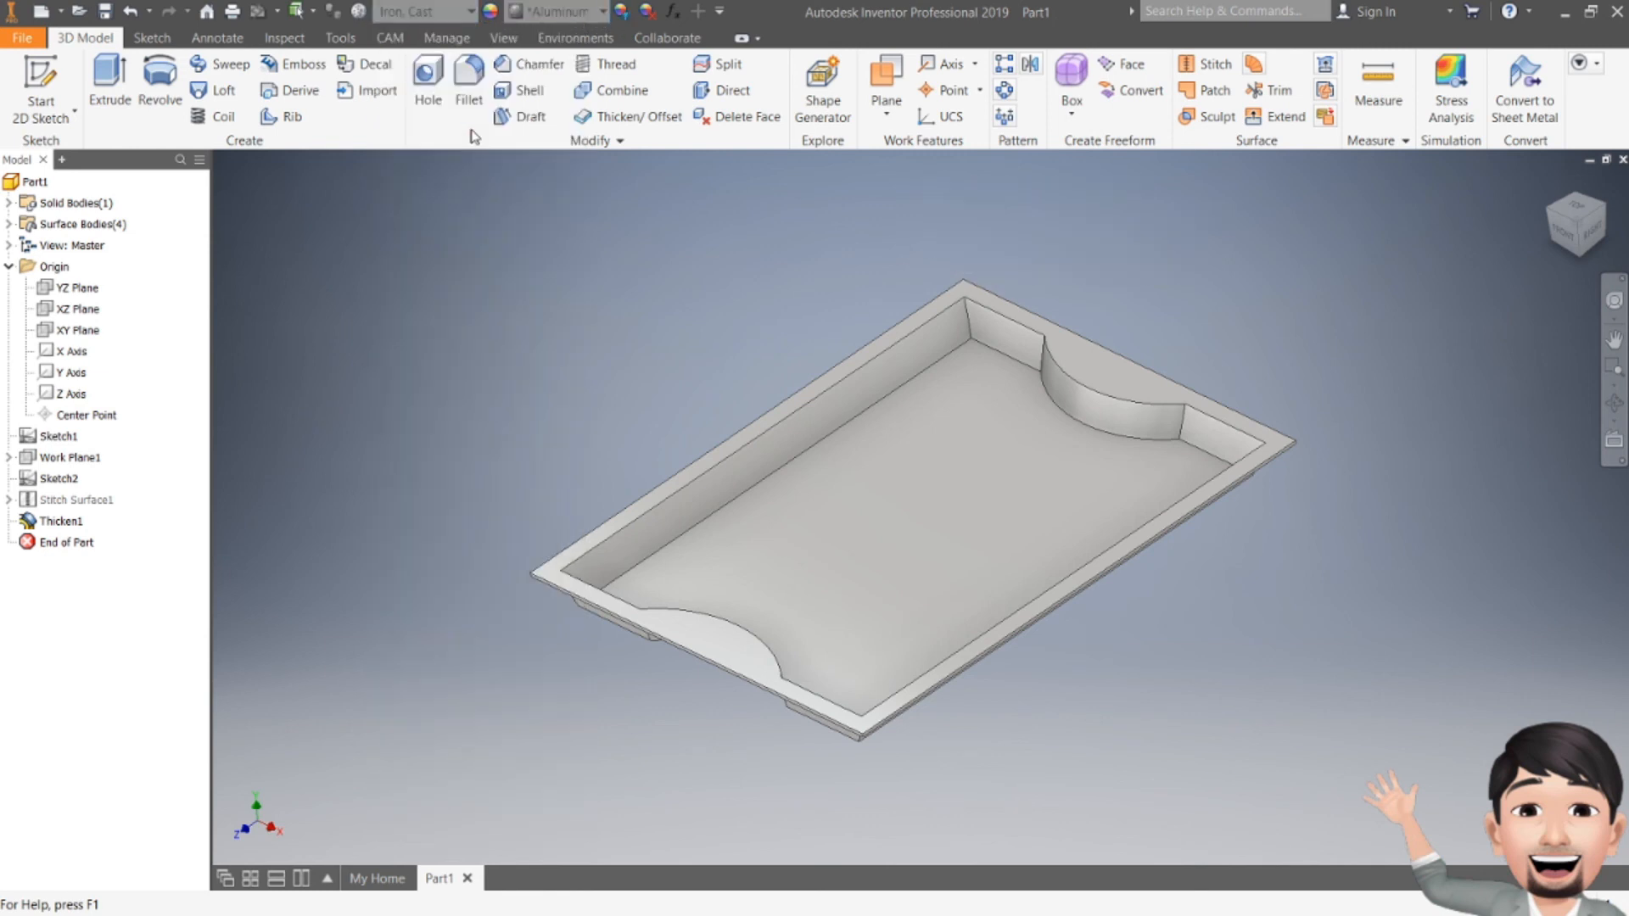
click(446, 14)
scroll(502, 341, down, 5)
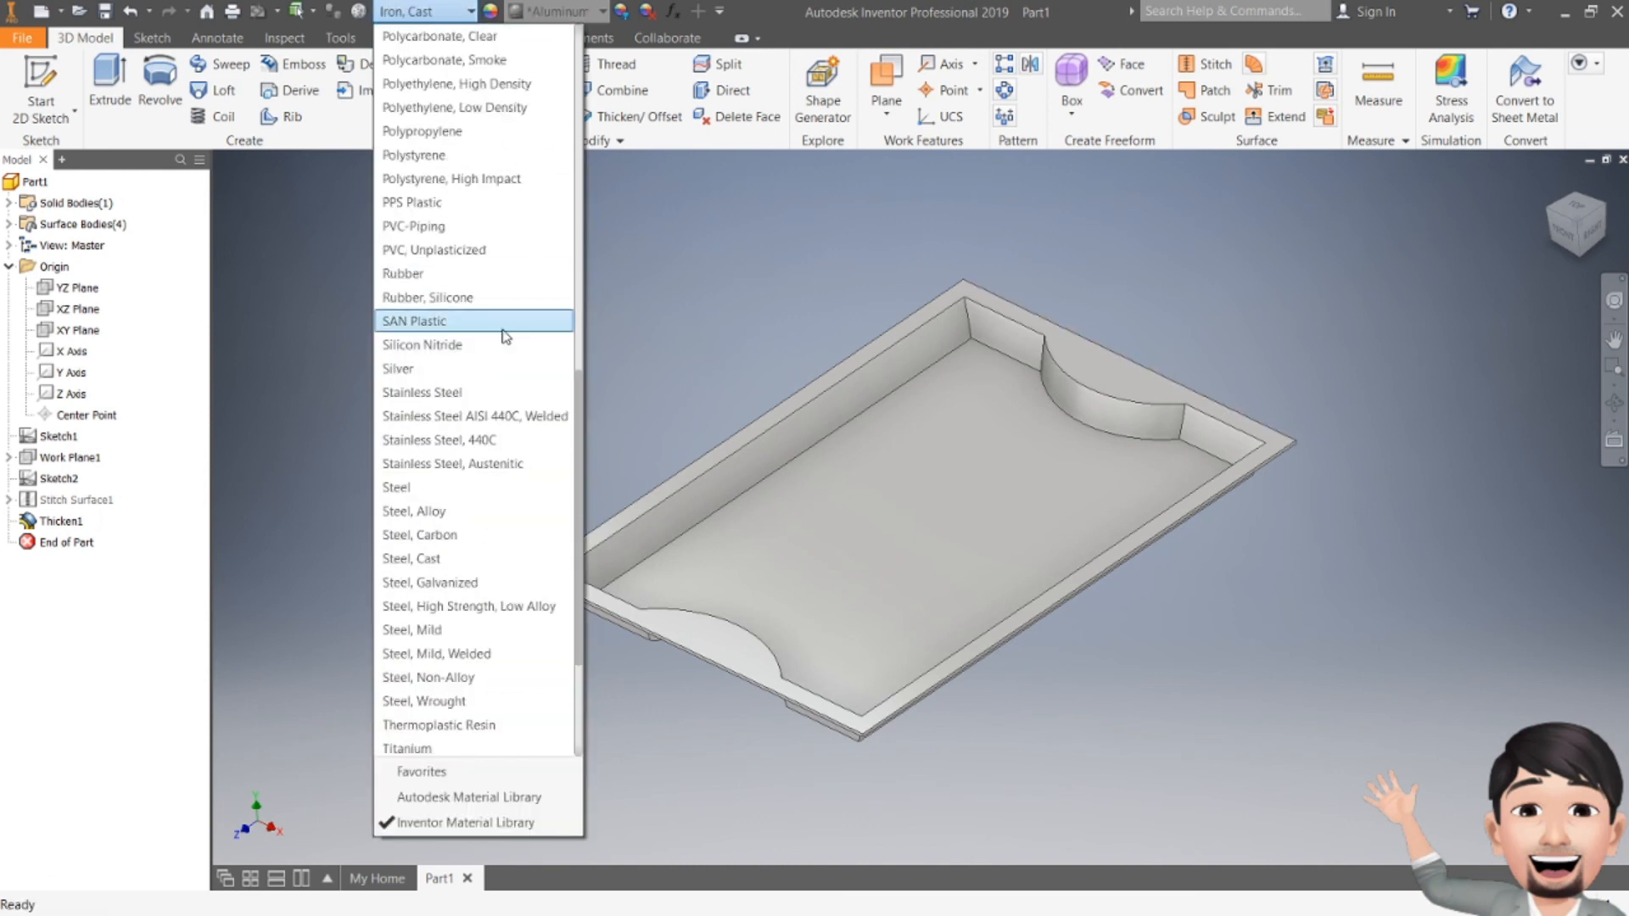
scroll(505, 336, up, 10)
scroll(505, 336, up, 1)
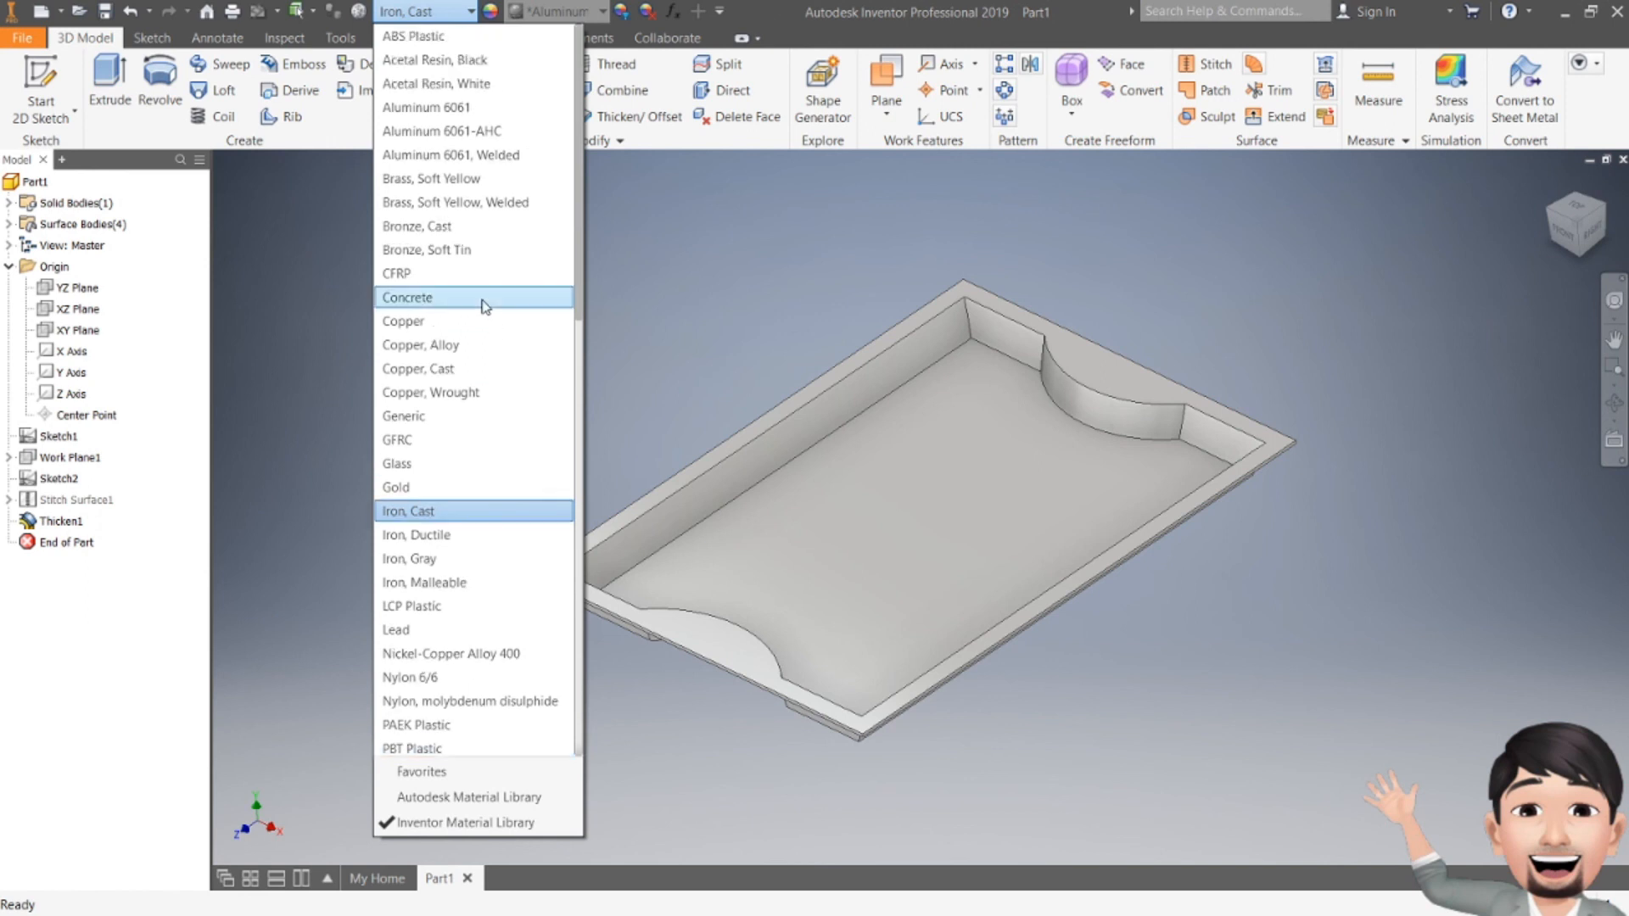
click(466, 108)
click(557, 13)
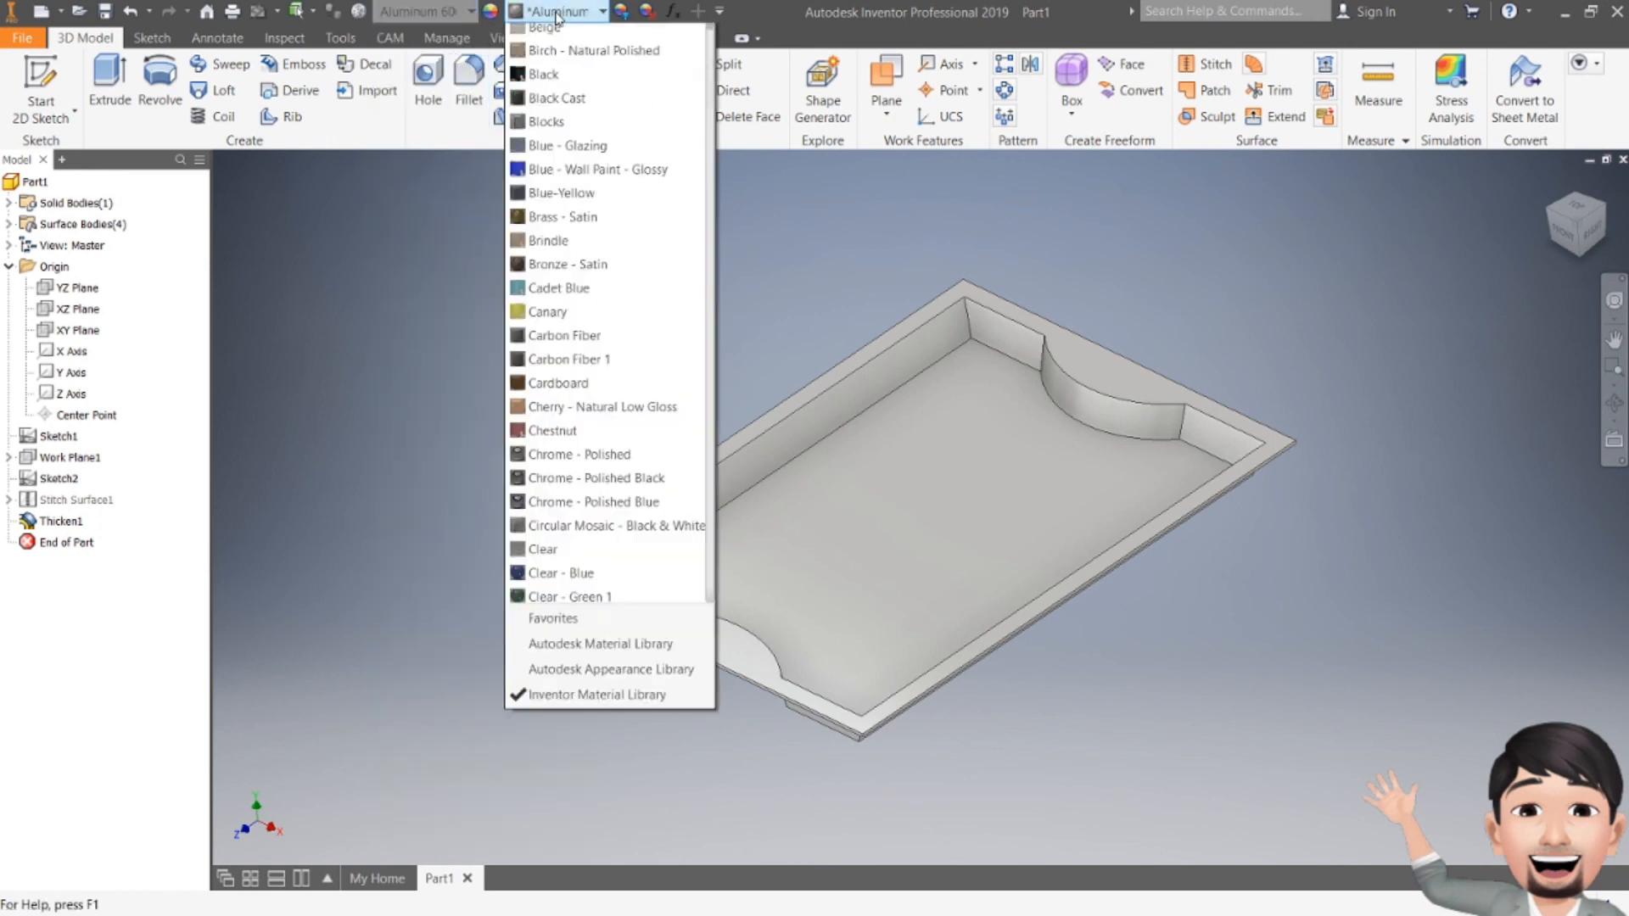
Step: Apply the Blue - Wall Paint - Glossy appearance and check the tray's underside
click(609, 303)
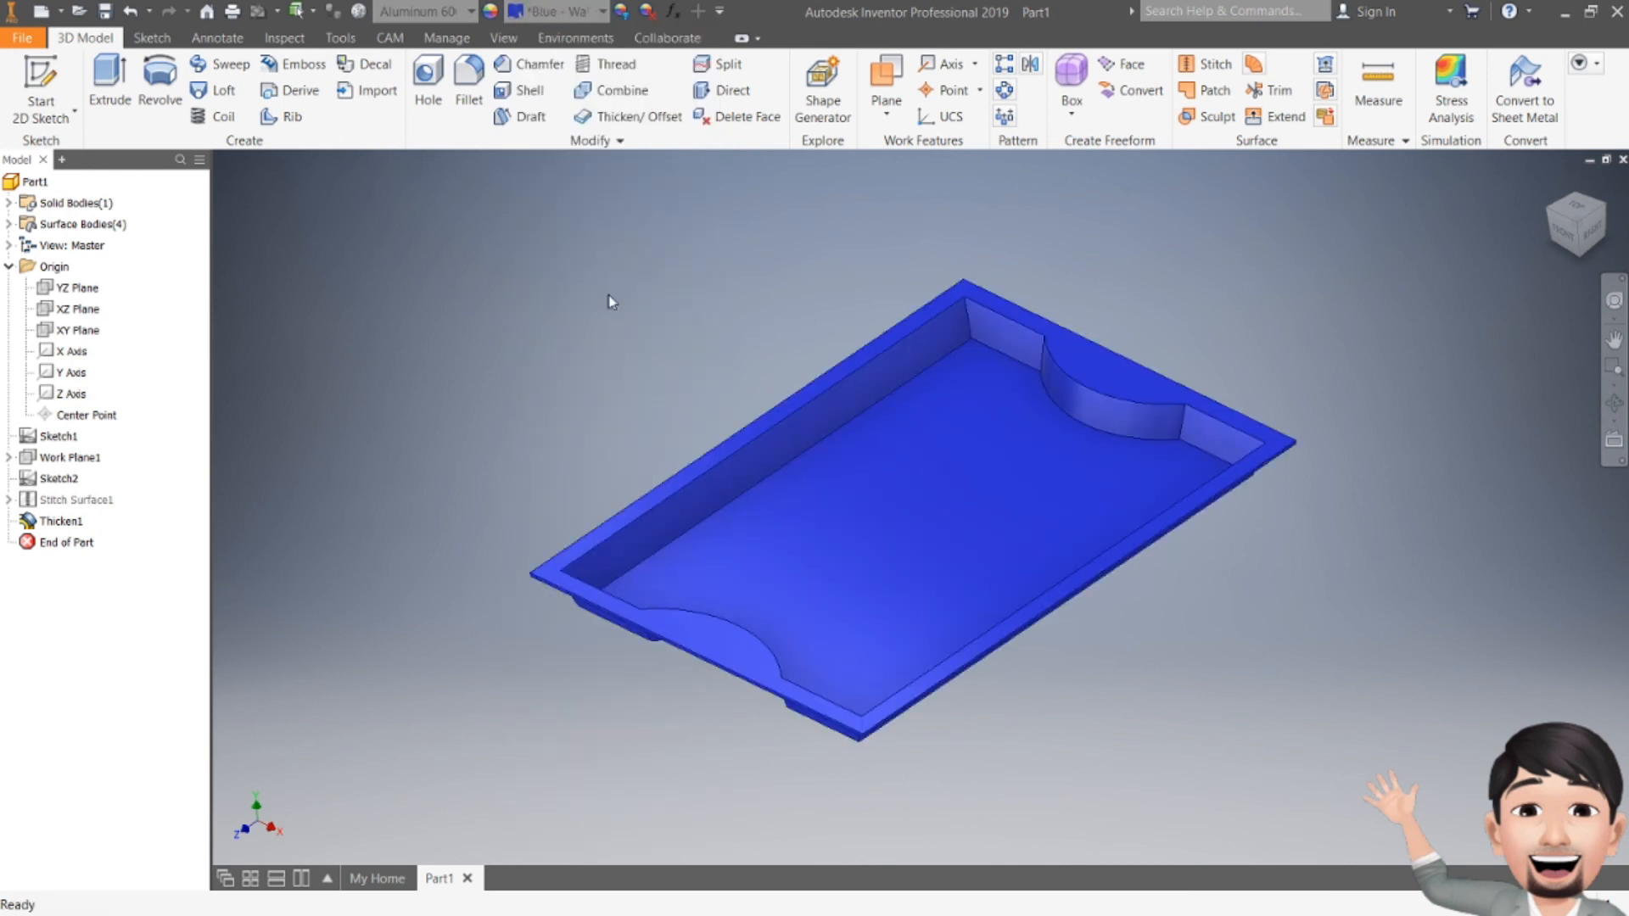
mouse_move(1558, 230)
mouse_down()
mouse_move(1561, 132)
mouse_move(1563, 174)
mouse_up()
shift+middle_drag(1335, 292, 1334, 419)
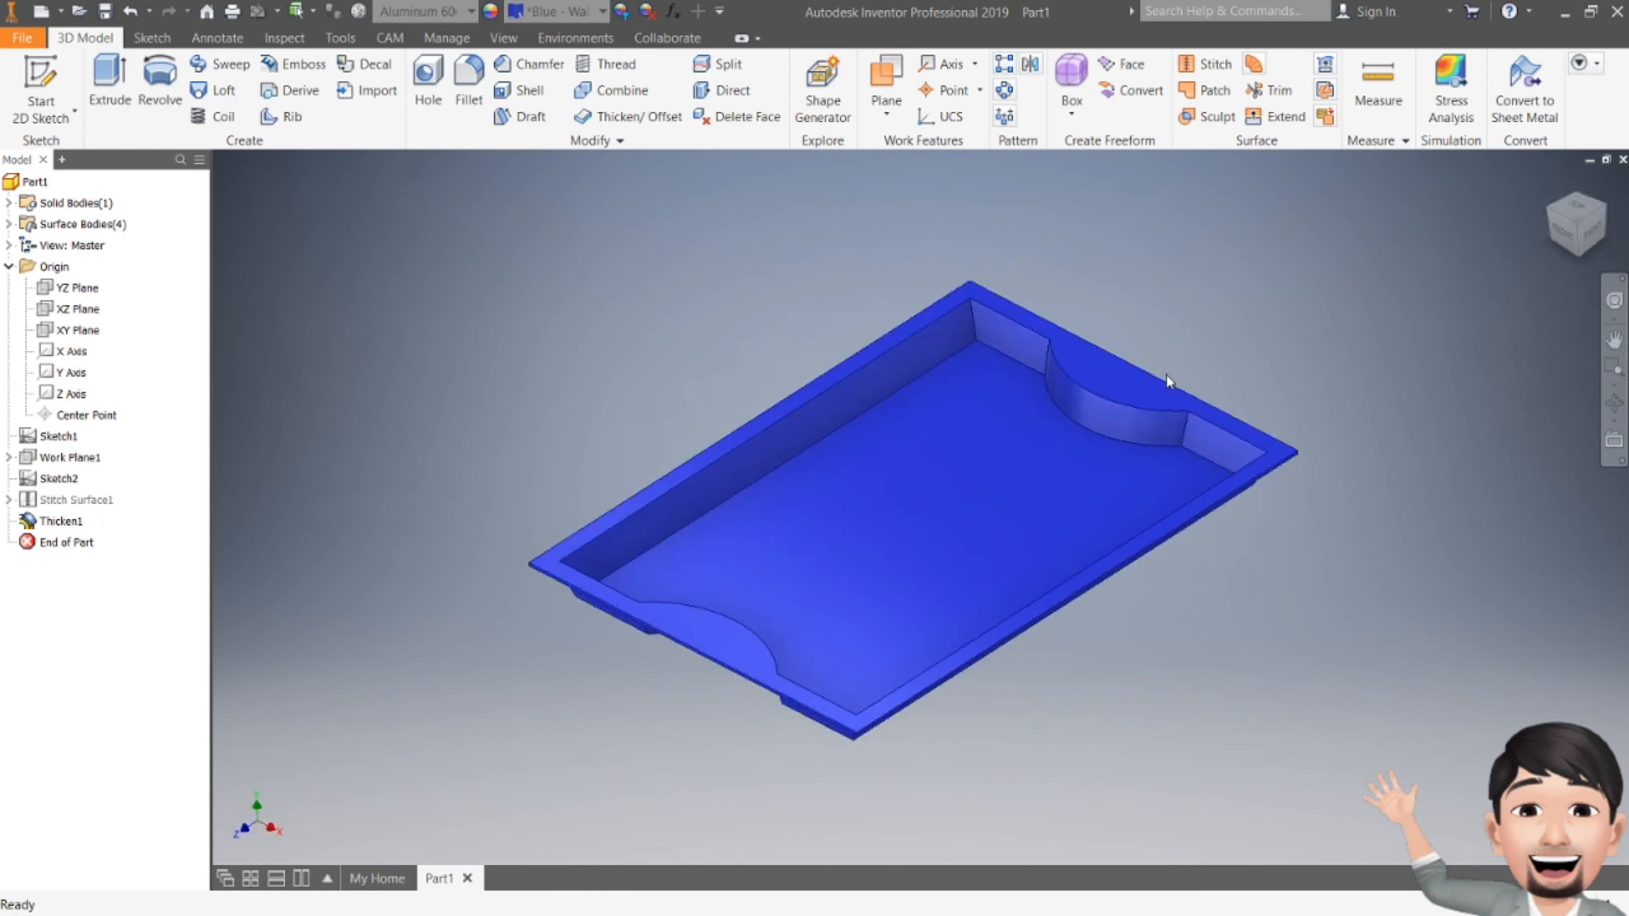
Step: Orbit the blue tray through an edge-on side view to a tilted top view
drag(1559, 241, 1560, 286)
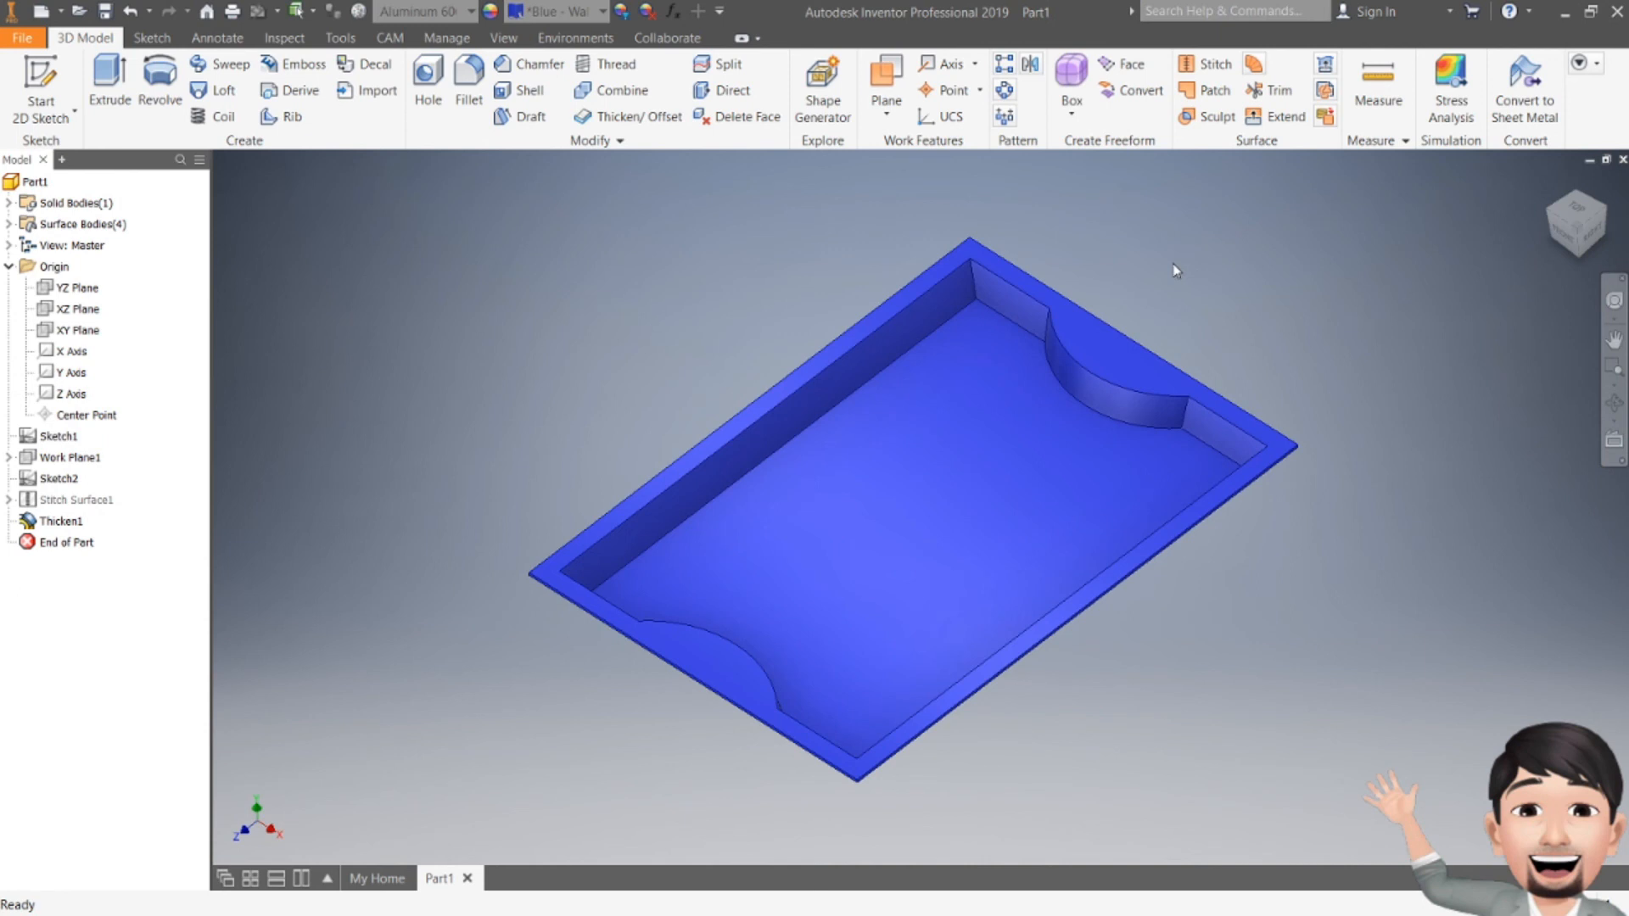
mouse_move(1561, 242)
mouse_down()
mouse_move(1550, 253)
mouse_move(1550, 216)
mouse_move(1558, 251)
mouse_move(1533, 250)
mouse_up()
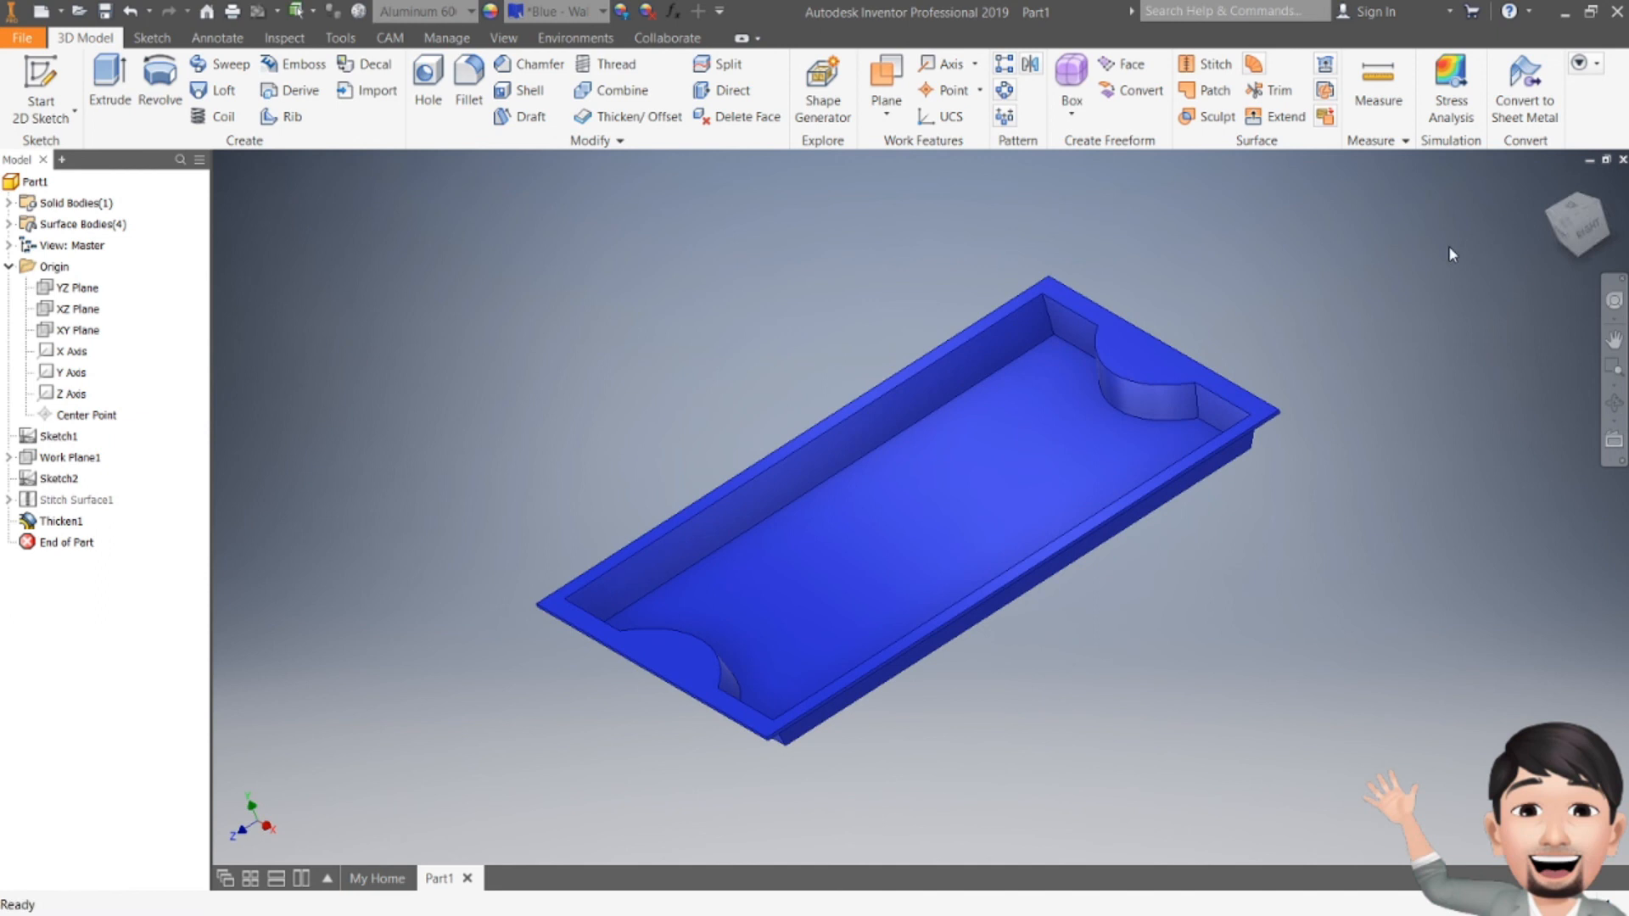
click(1613, 339)
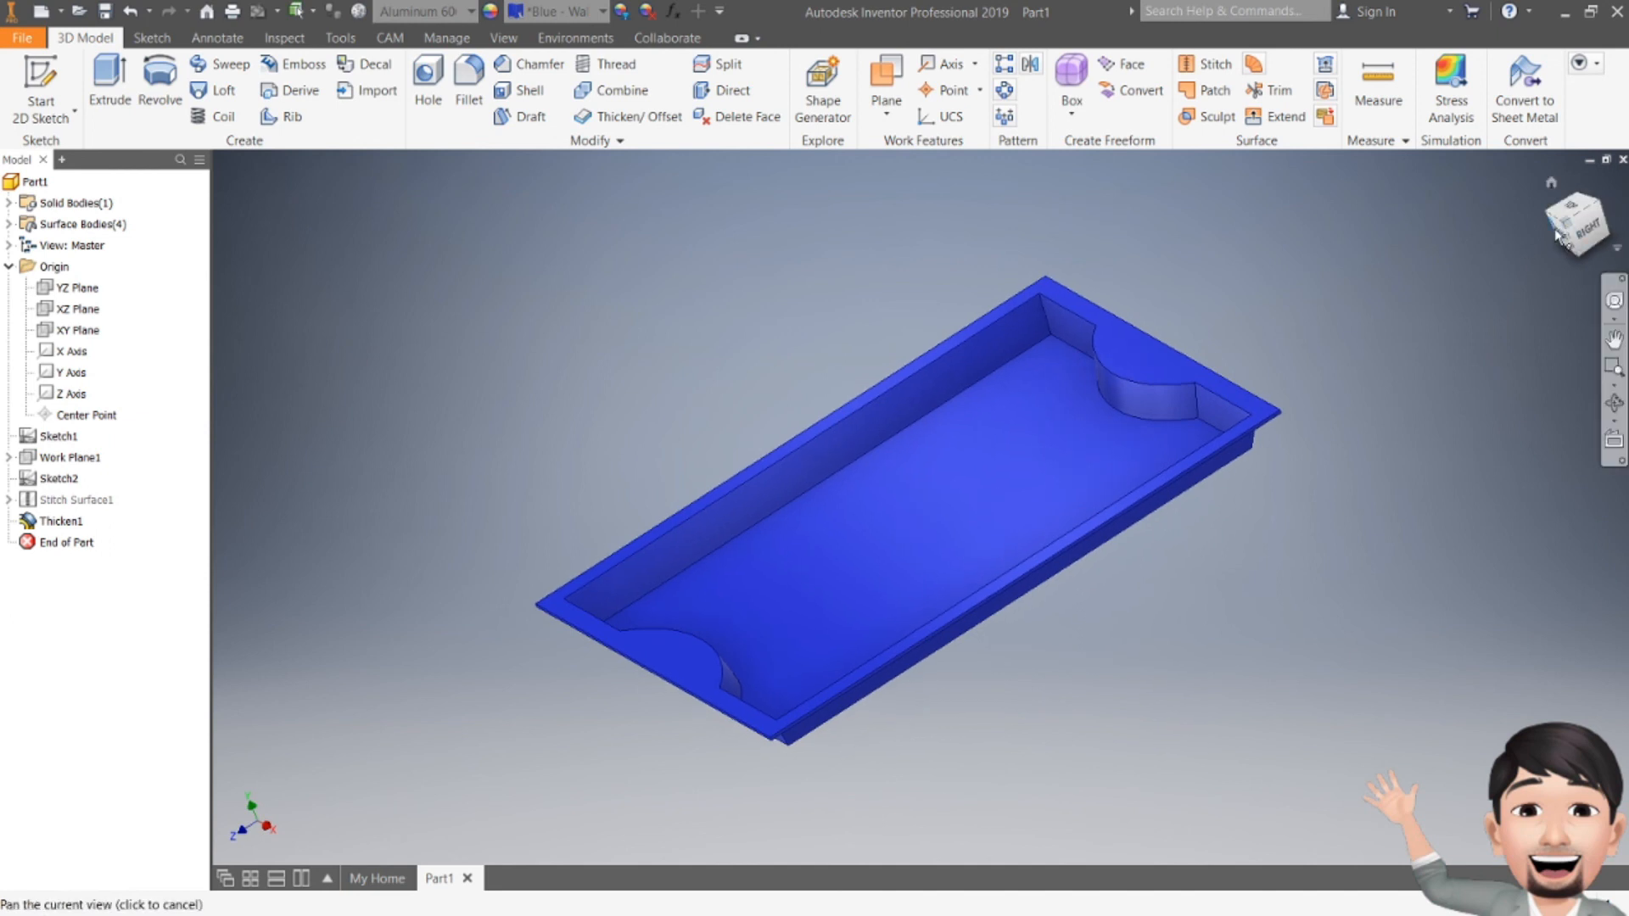
click(1559, 235)
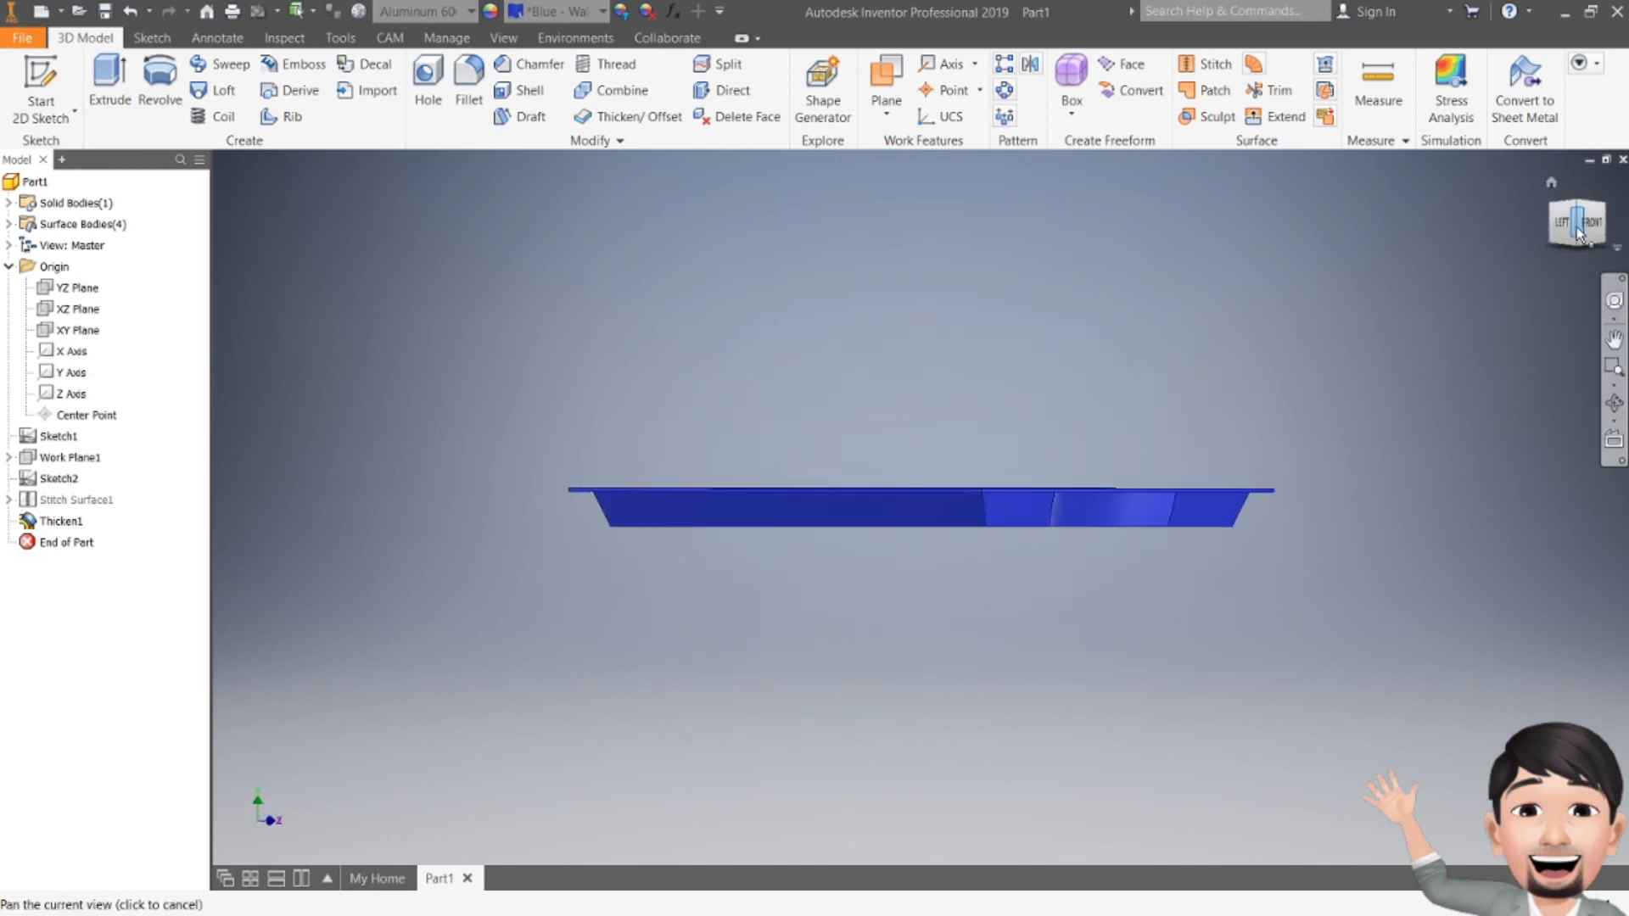
mouse_move(1592, 227)
mouse_down()
mouse_move(1573, 278)
mouse_move(1574, 185)
mouse_move(1546, 234)
mouse_move(1564, 222)
mouse_move(1566, 239)
mouse_up()
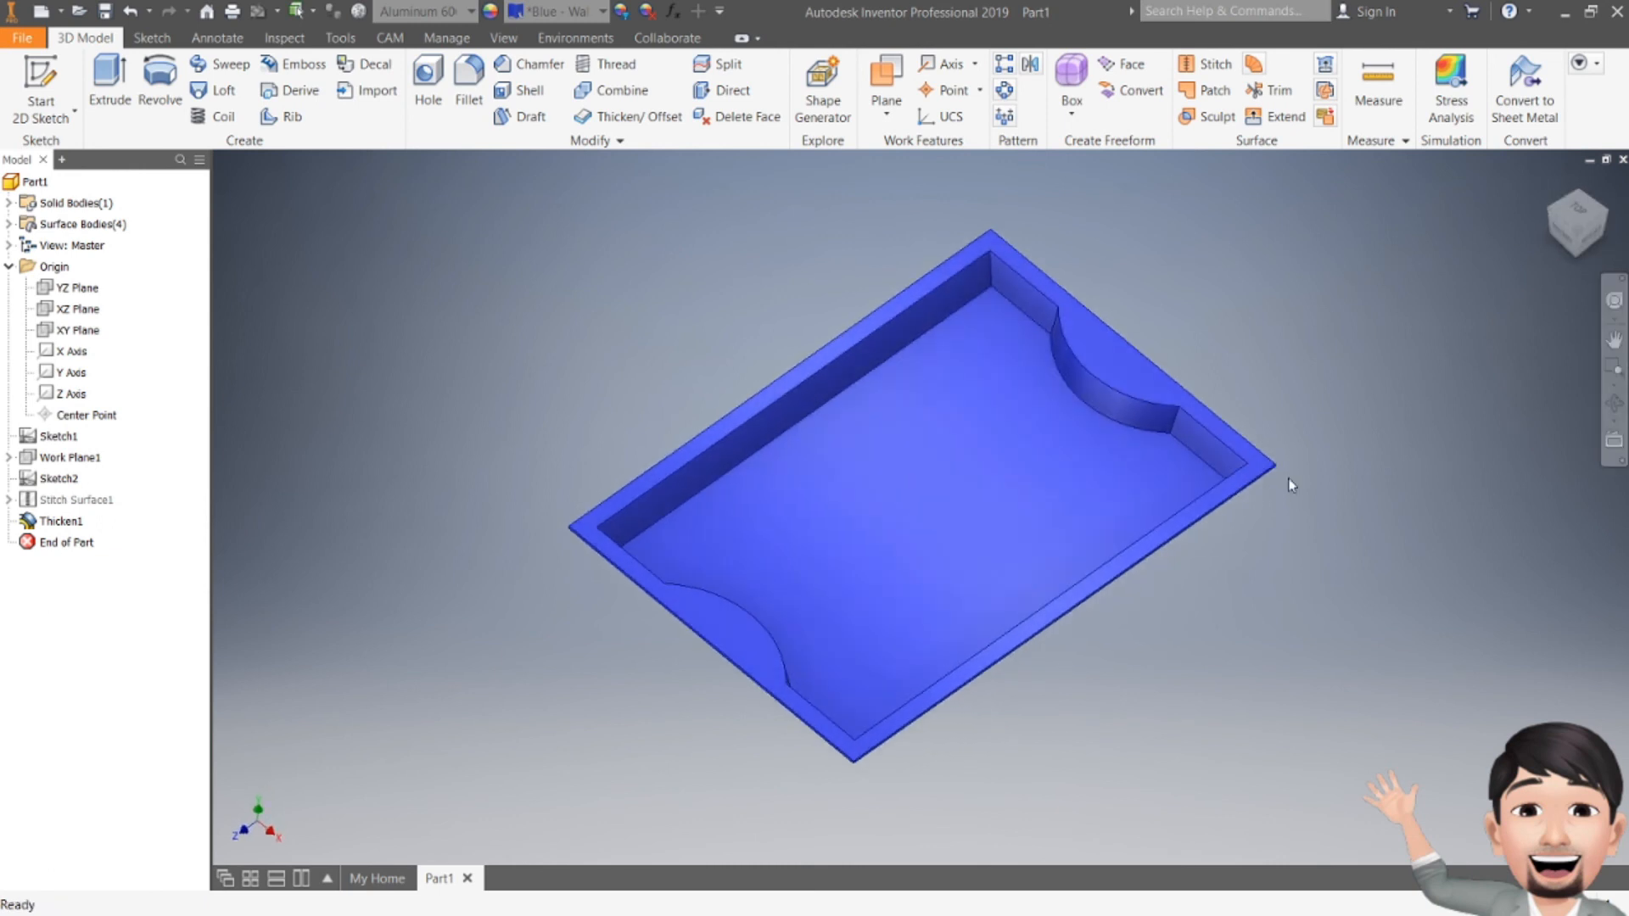